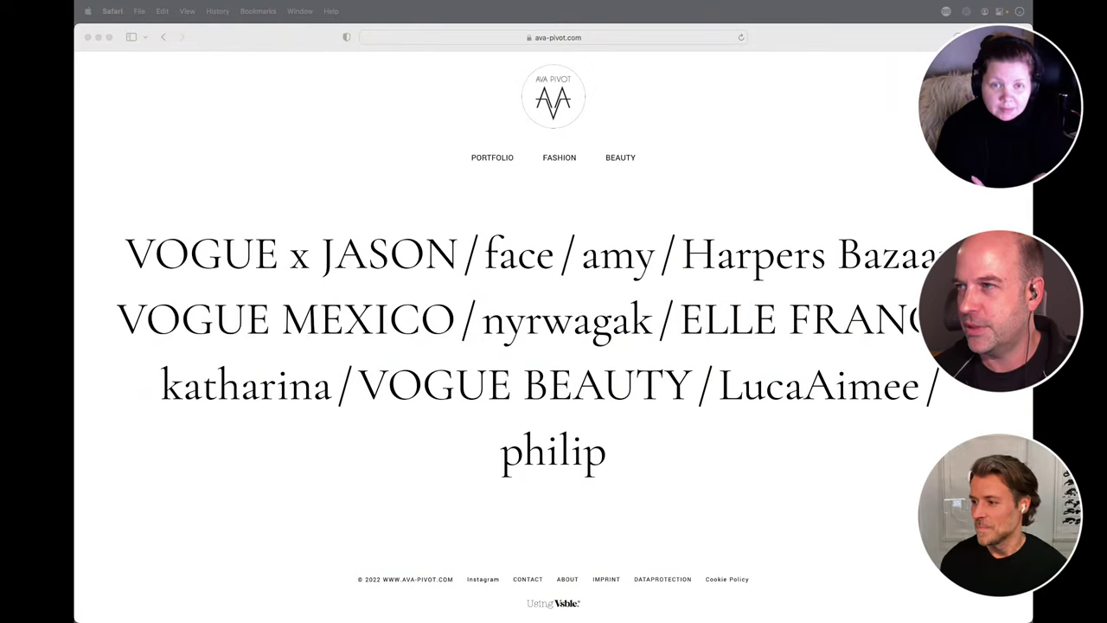
Step: Open the VOGUE MEXICO project from the project list and look through its photographs
left_click(370, 453)
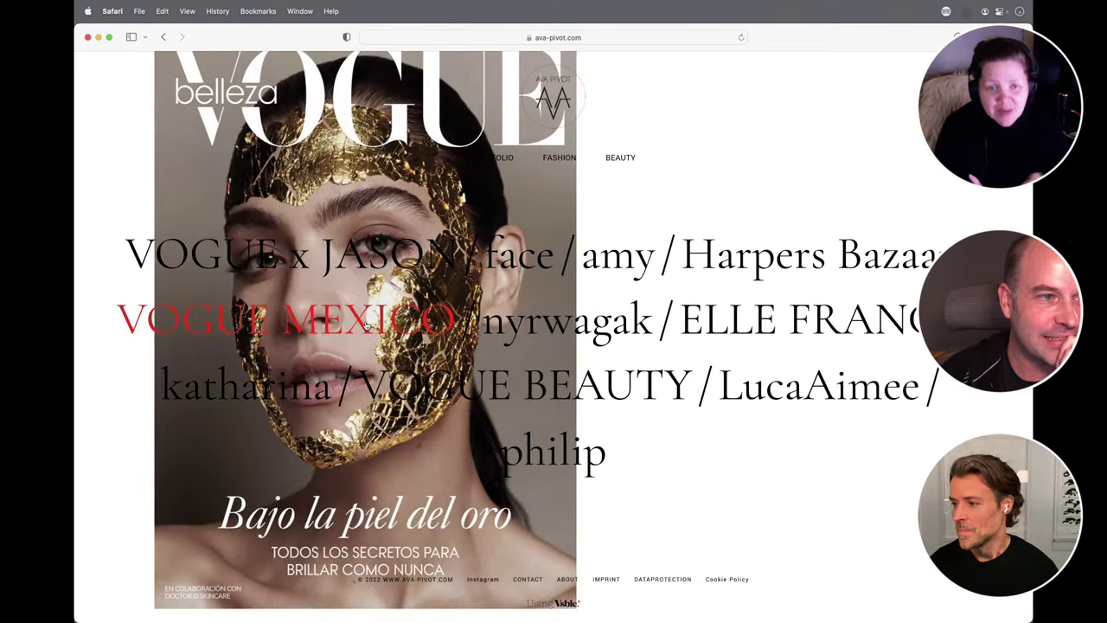
left_click(366, 322)
scroll(228, 400, "down", 5)
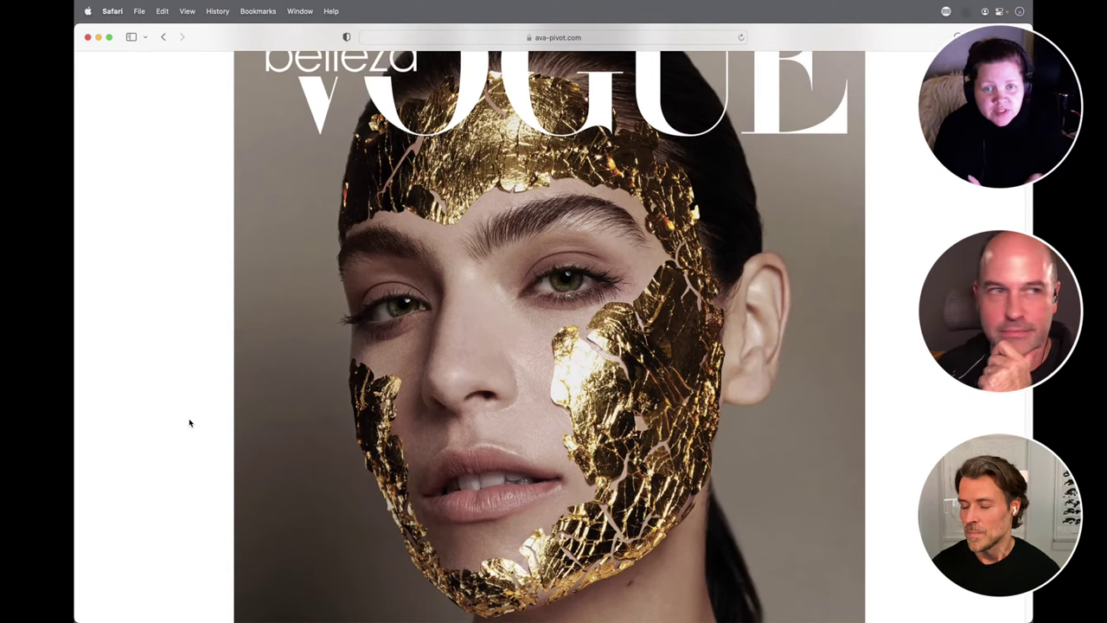
scroll(191, 415, "down", 4)
scroll(191, 414, "up", 2)
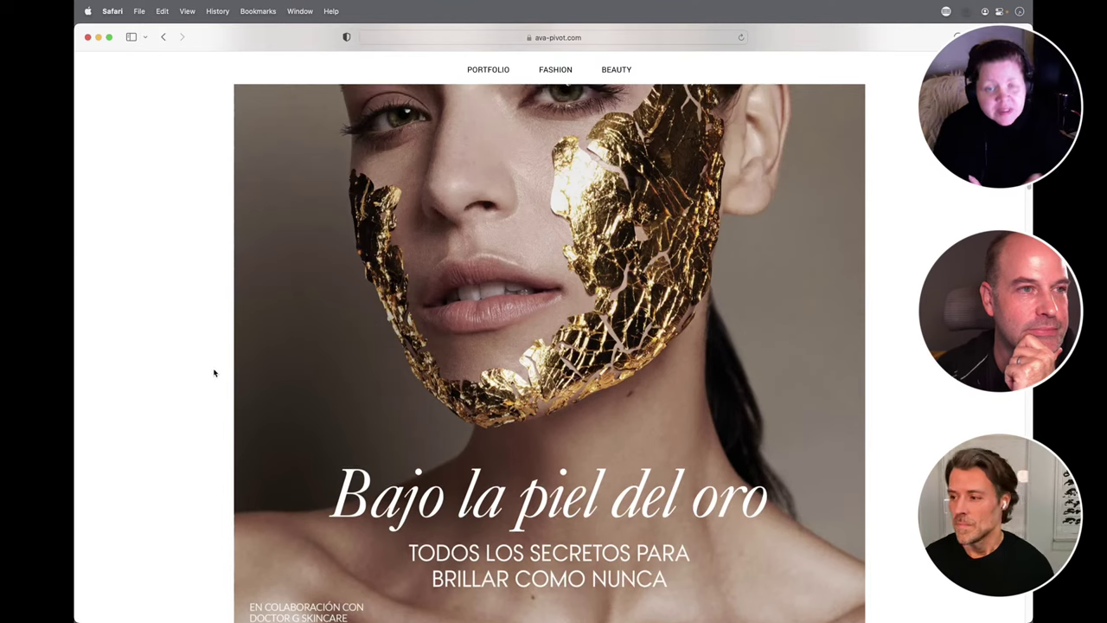
Step: Open the L`OFFICIEL project in the Fashion category and look through its photographs
left_click(561, 71)
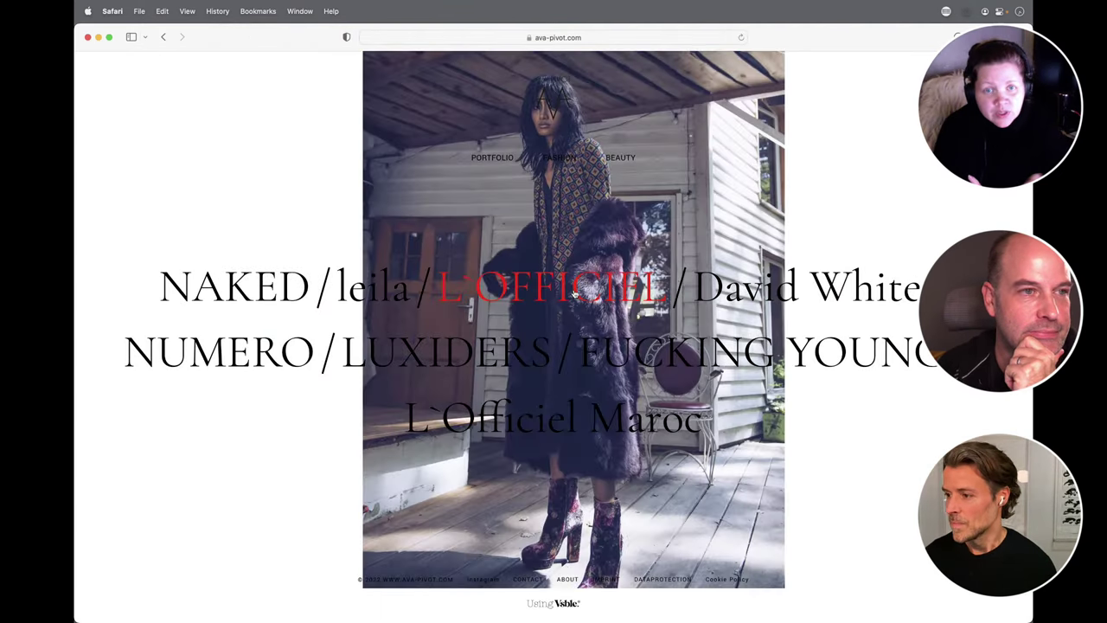
left_click(574, 294)
scroll(248, 394, "down", 5)
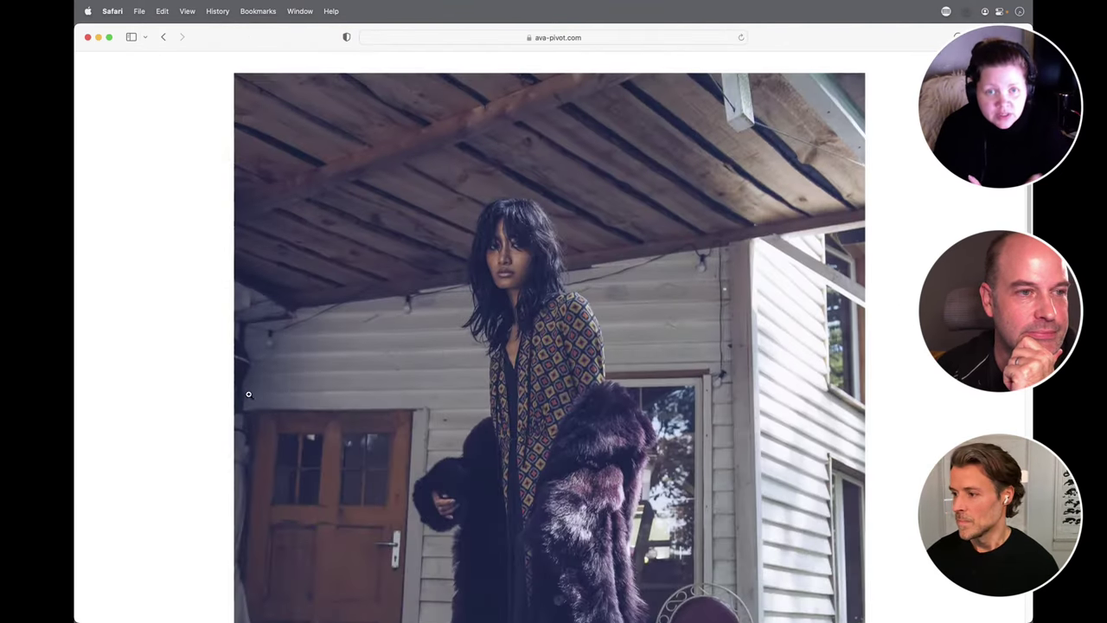
scroll(248, 394, "down", 2)
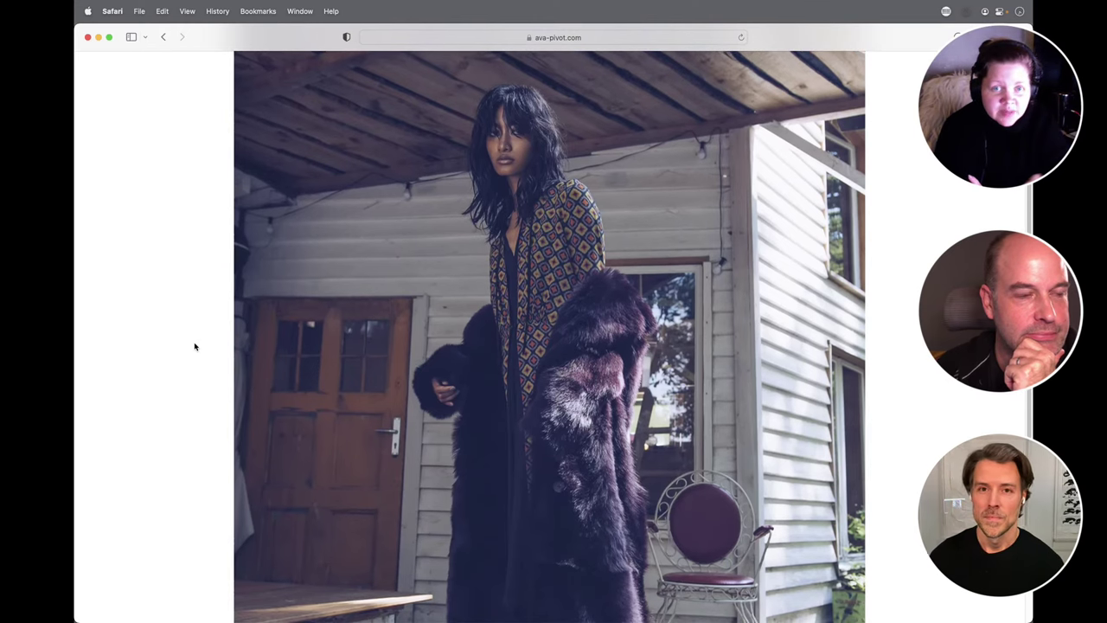
scroll(195, 347, "down", 10)
scroll(195, 347, "up", 8)
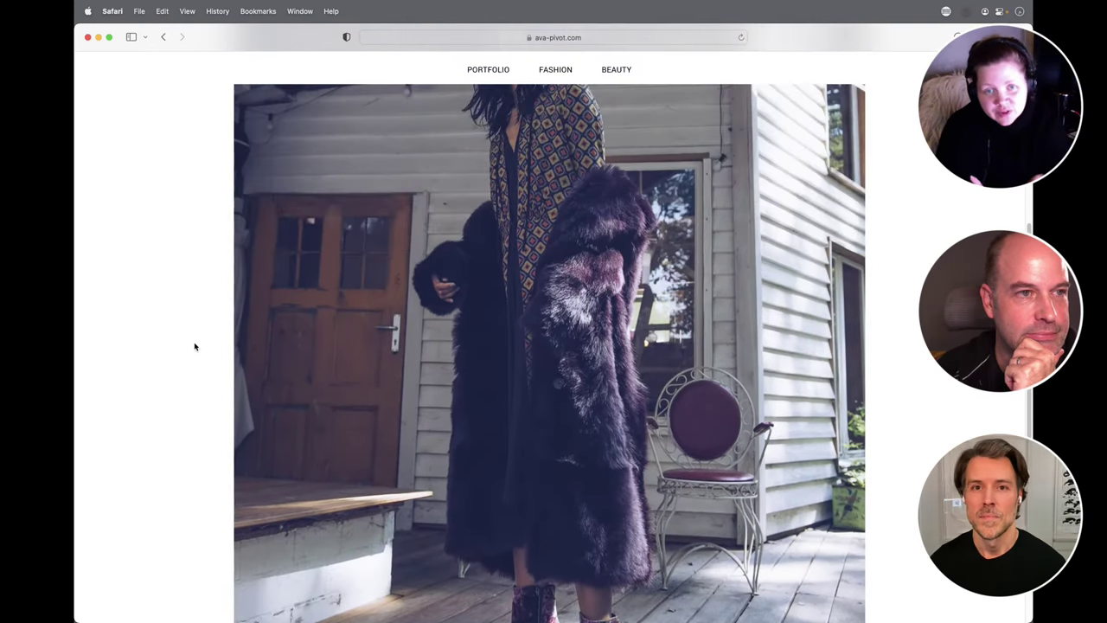
scroll(195, 347, "up", 5)
Step: Return to the Fashion category and view the project listed directly after L`OFFICIEL
left_click(561, 70)
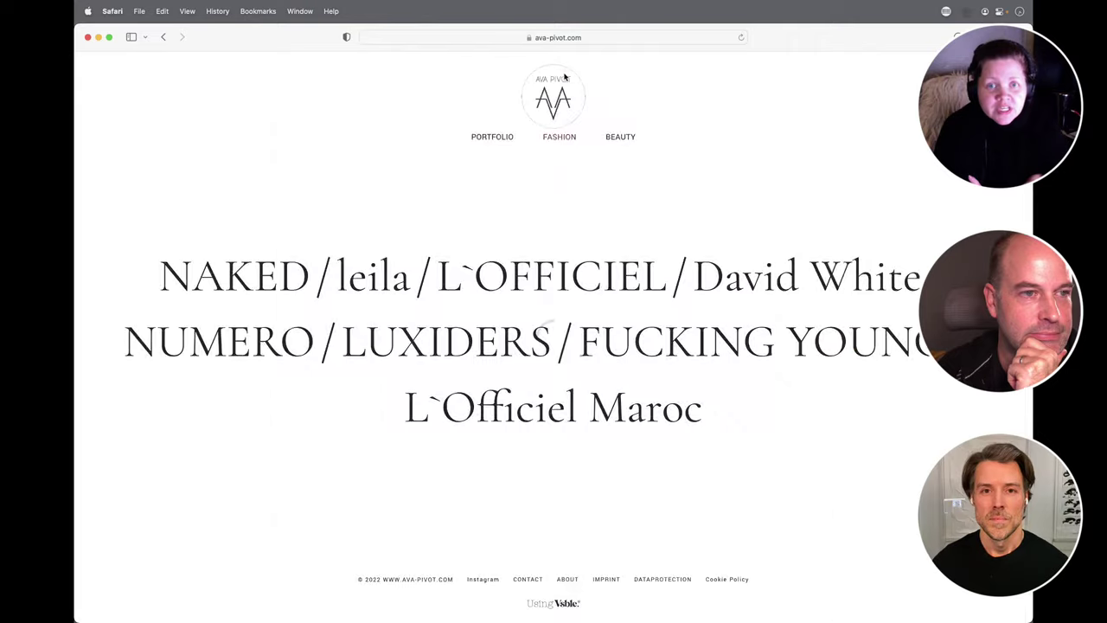
left_click(810, 289)
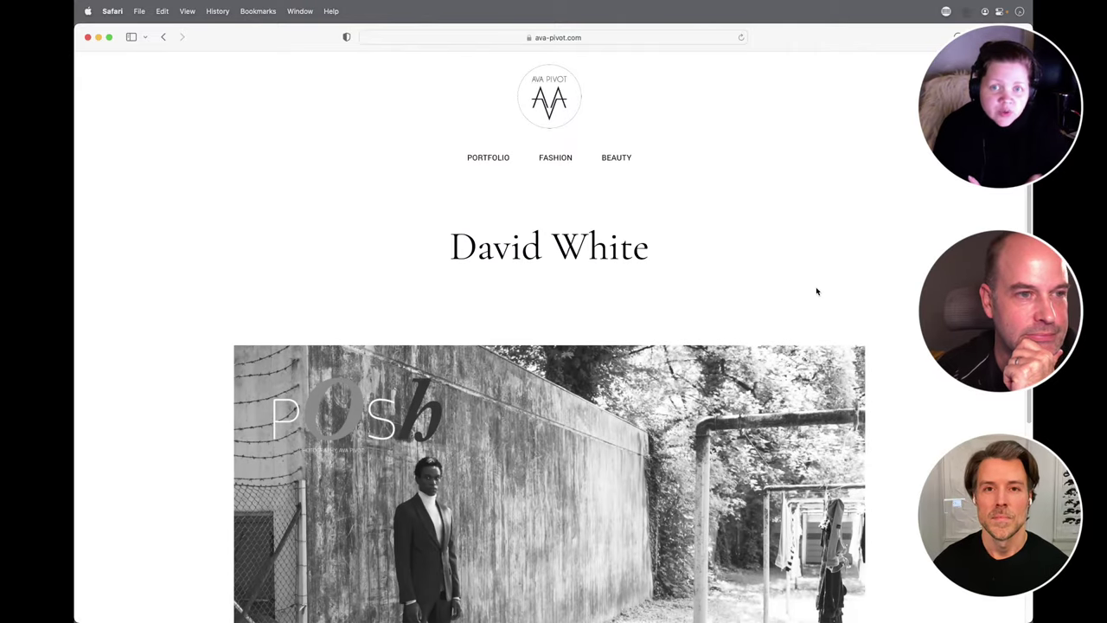
scroll(813, 291, "down", 5)
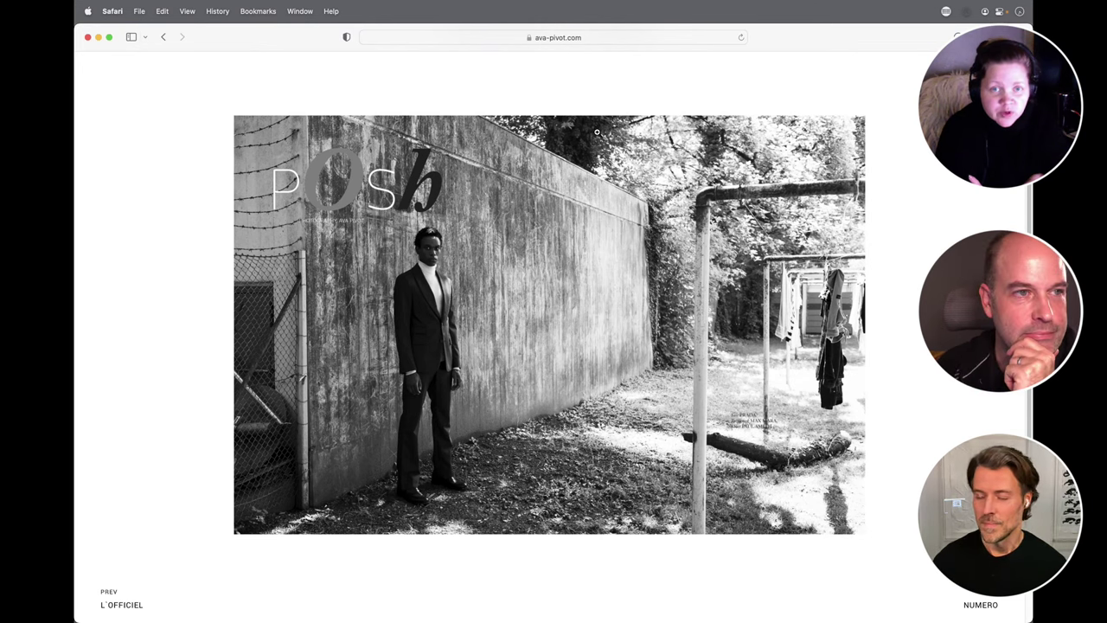
scroll(597, 132, "up", 5)
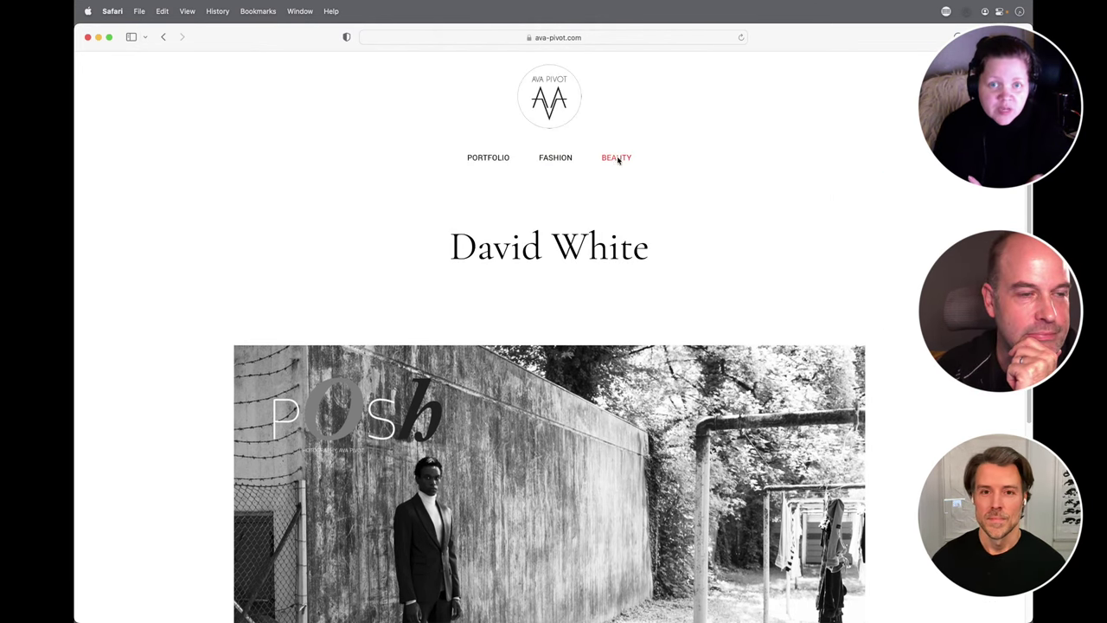
Step: Open the ELLE FRANCE project in the Beauty category and examine its portrait series
left_click(617, 159)
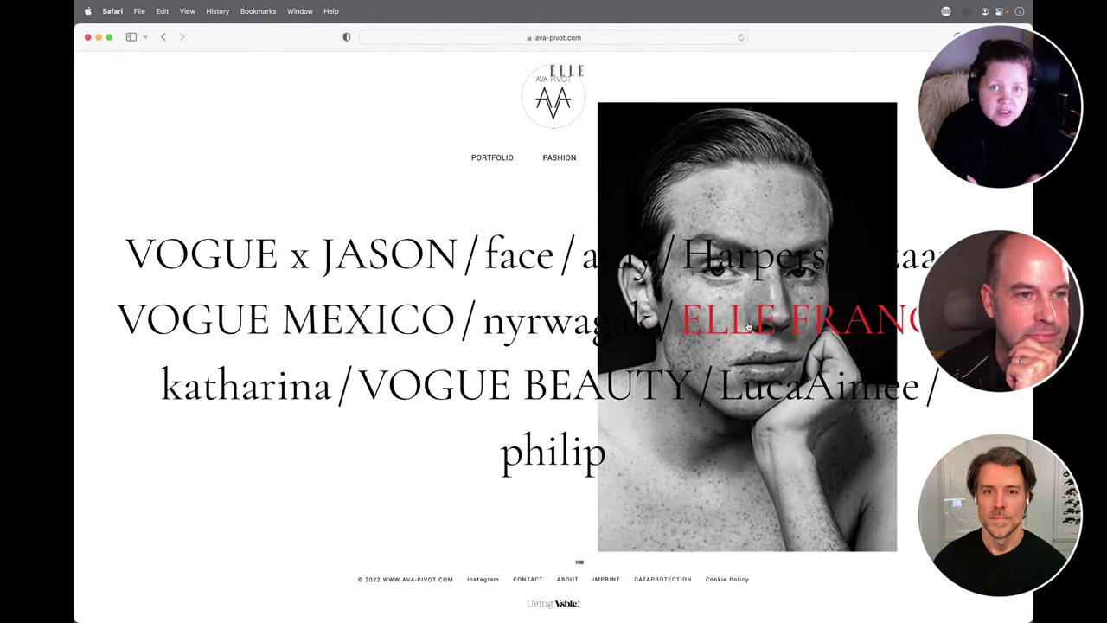
left_click(748, 326)
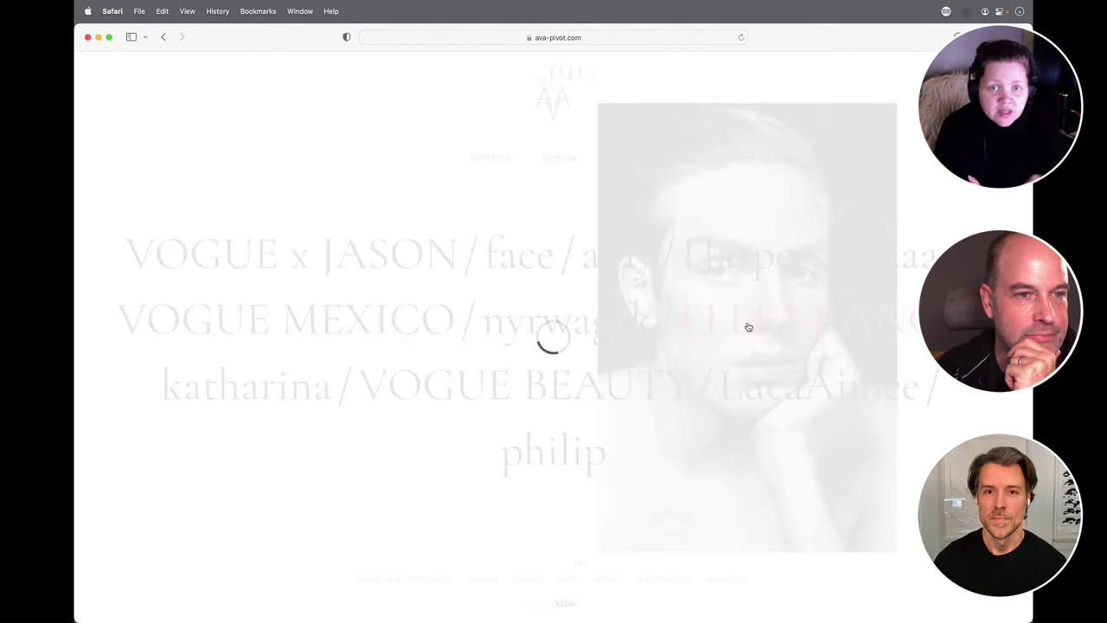
scroll(714, 324, "down", 7)
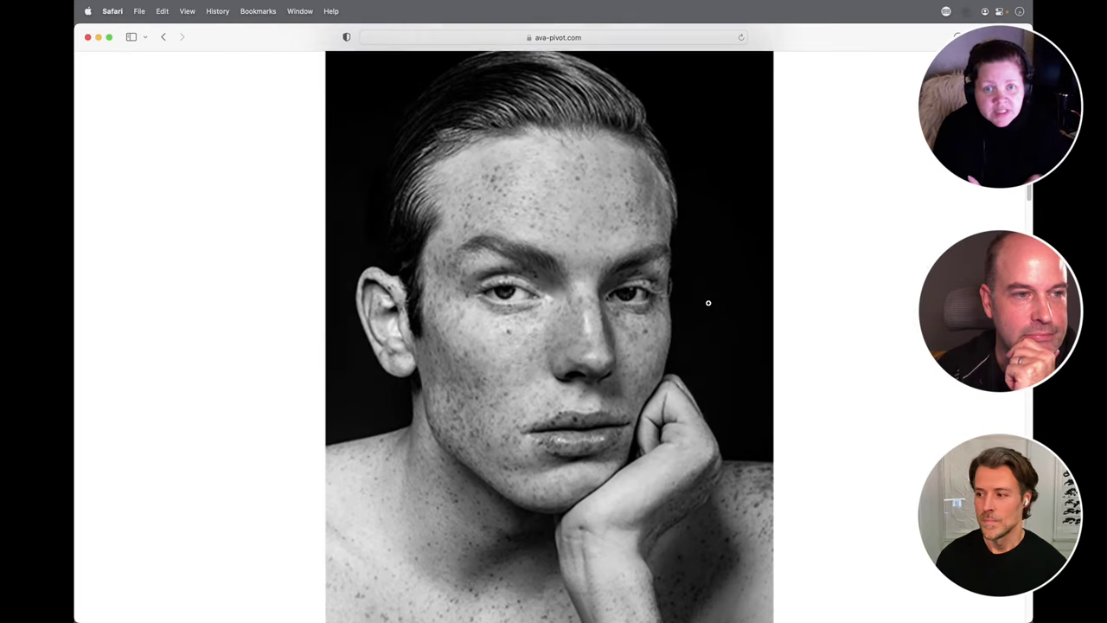
scroll(709, 303, "down", 10)
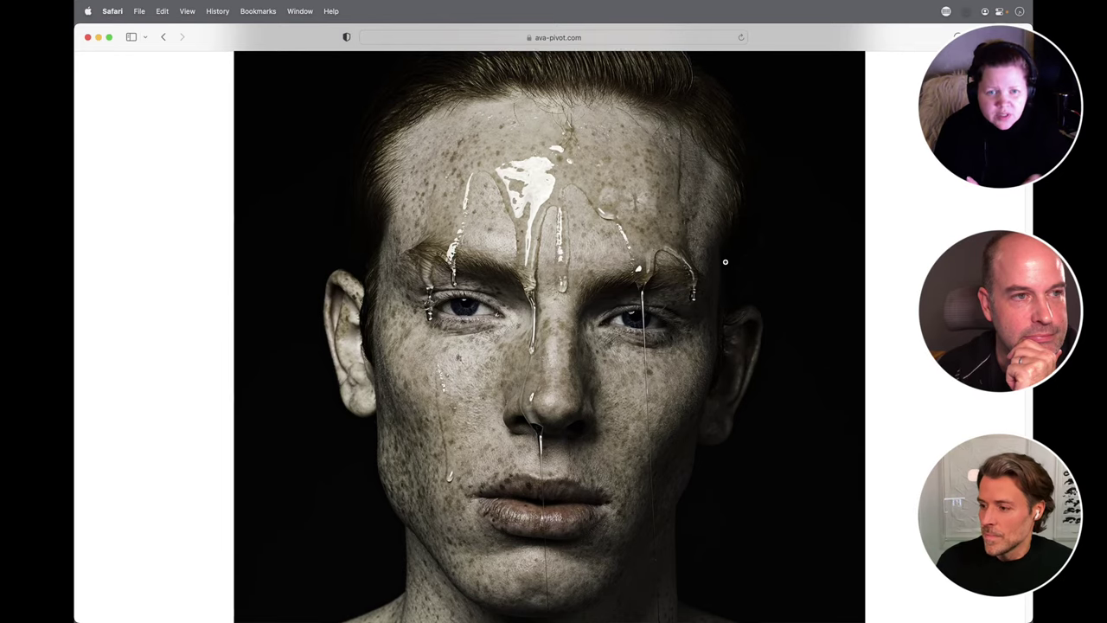
scroll(731, 285, "up", 8)
scroll(725, 261, "up", 3)
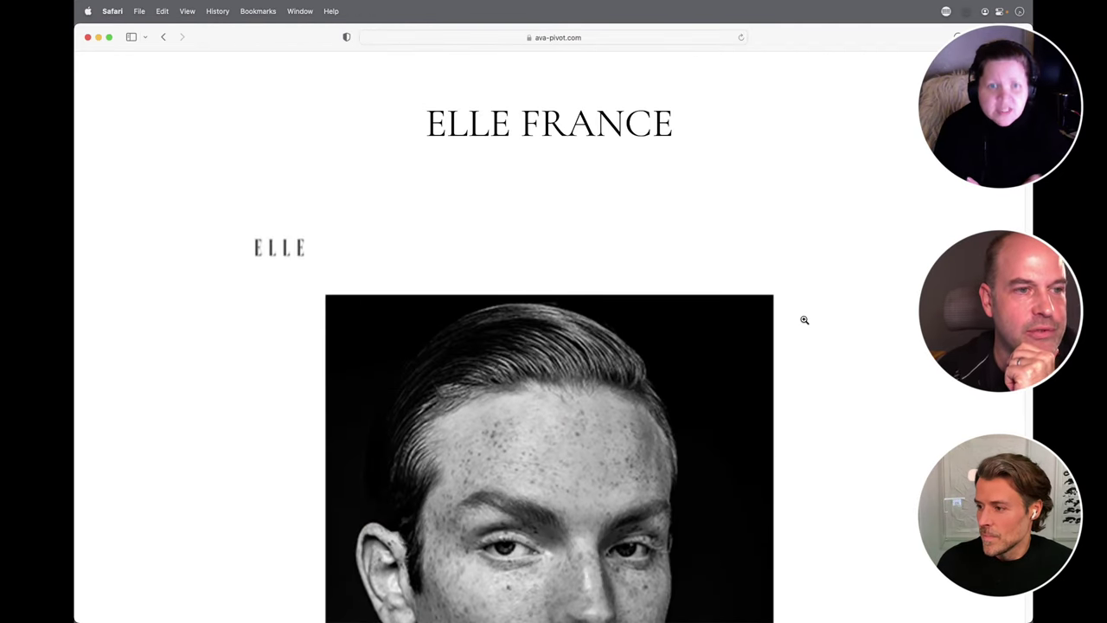
scroll(804, 316, "down", 10)
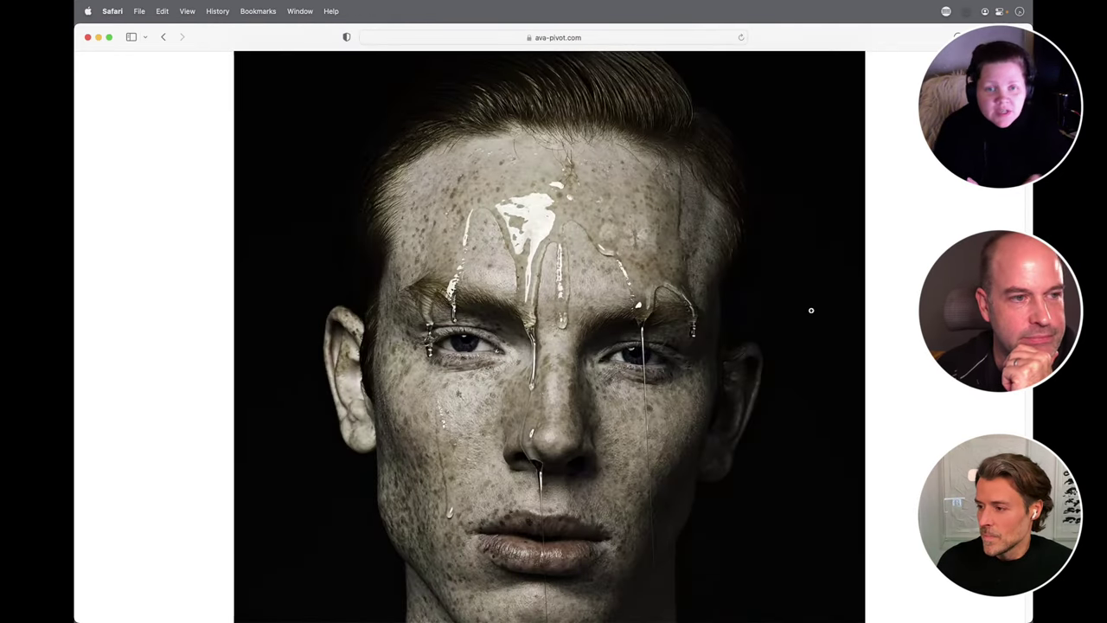
scroll(810, 314, "down", 10)
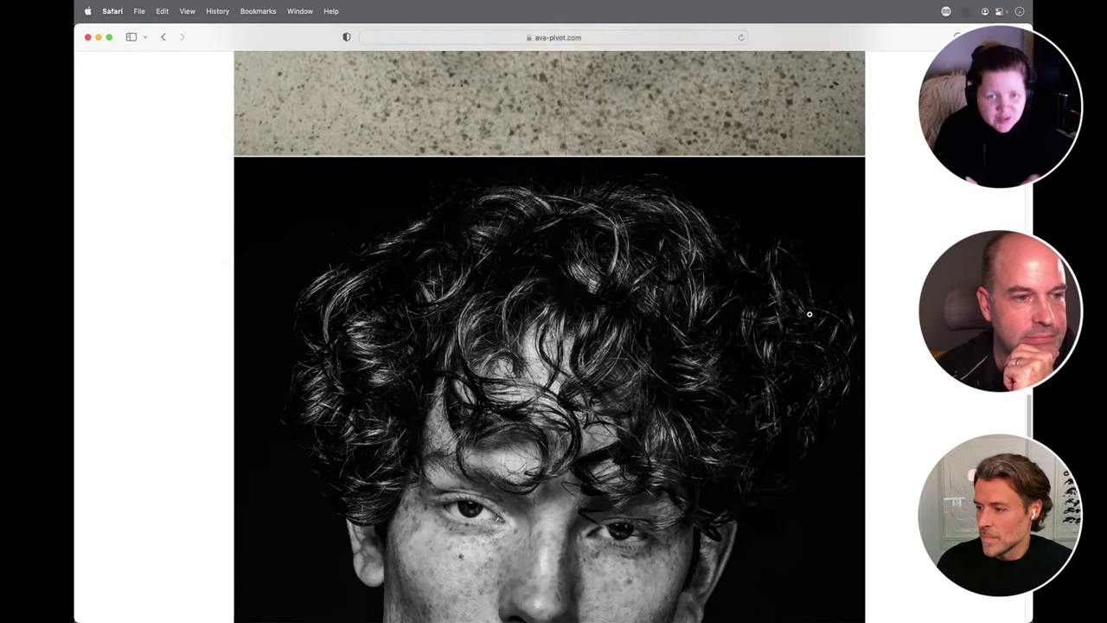
scroll(809, 294, "down", 10)
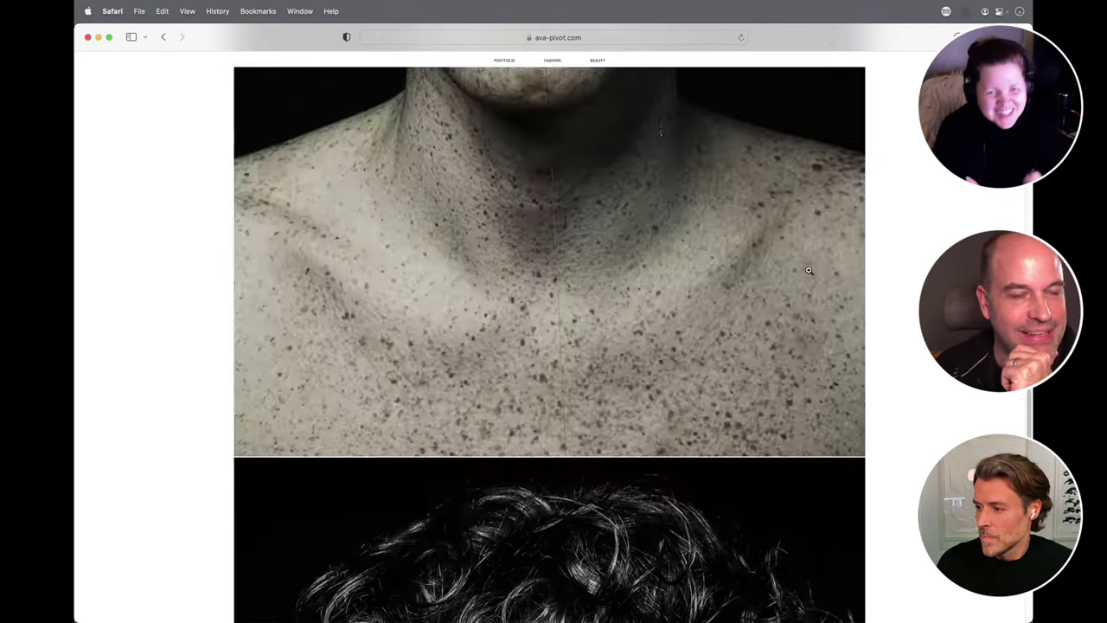
left_click(808, 270)
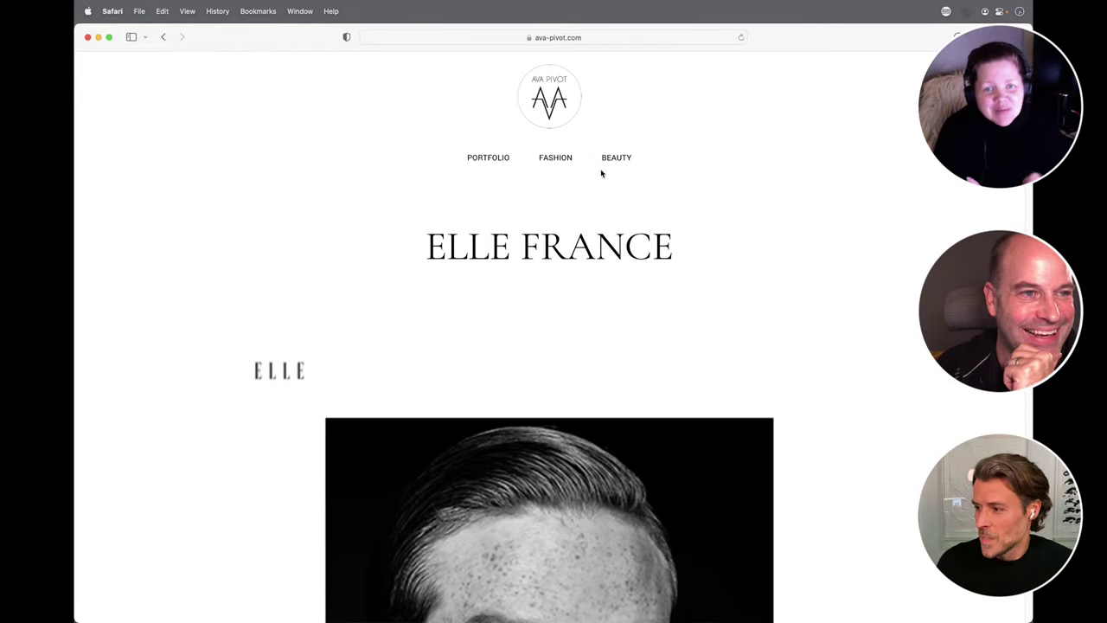
Step: Open the FUCKING YOUNG! project in the Fashion category and look through its photographs
left_click(560, 159)
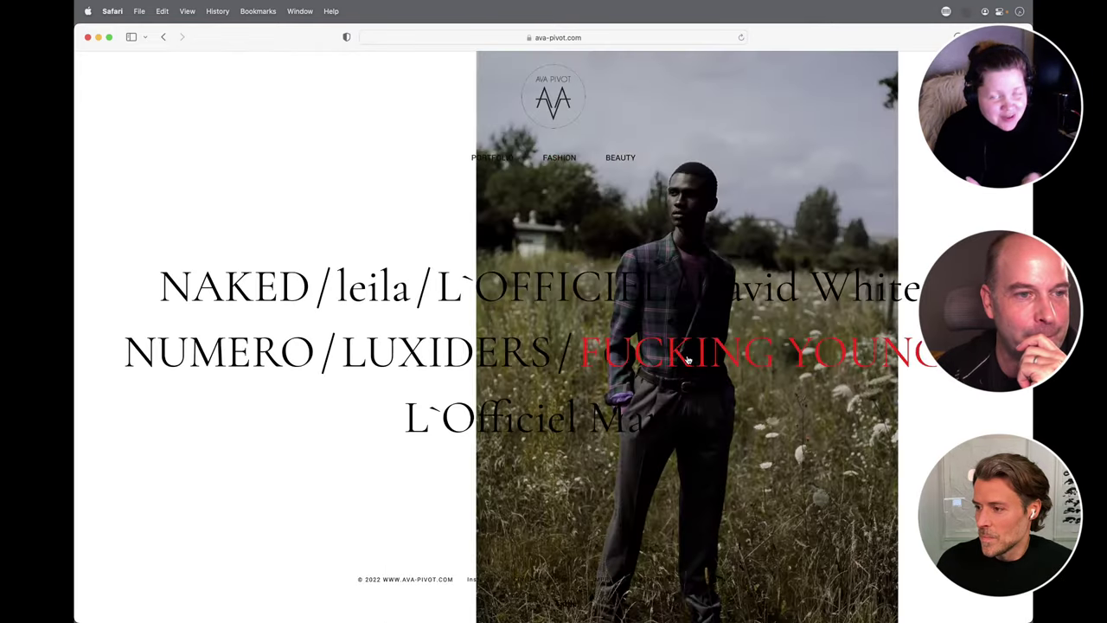
left_click(687, 356)
scroll(808, 358, "down", 5)
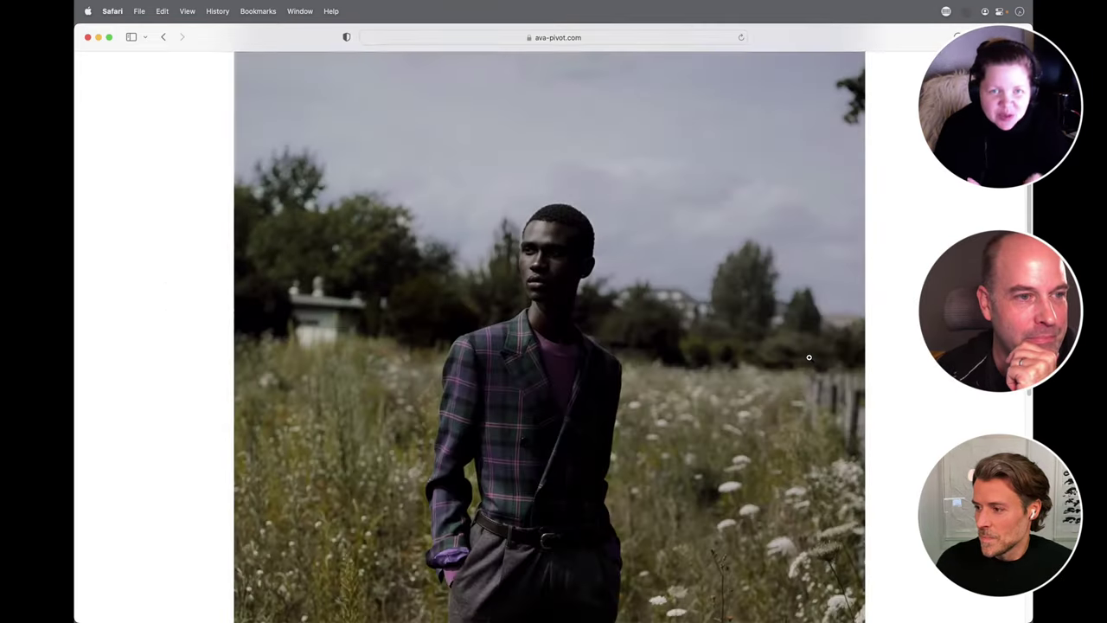
scroll(809, 357, "down", 1)
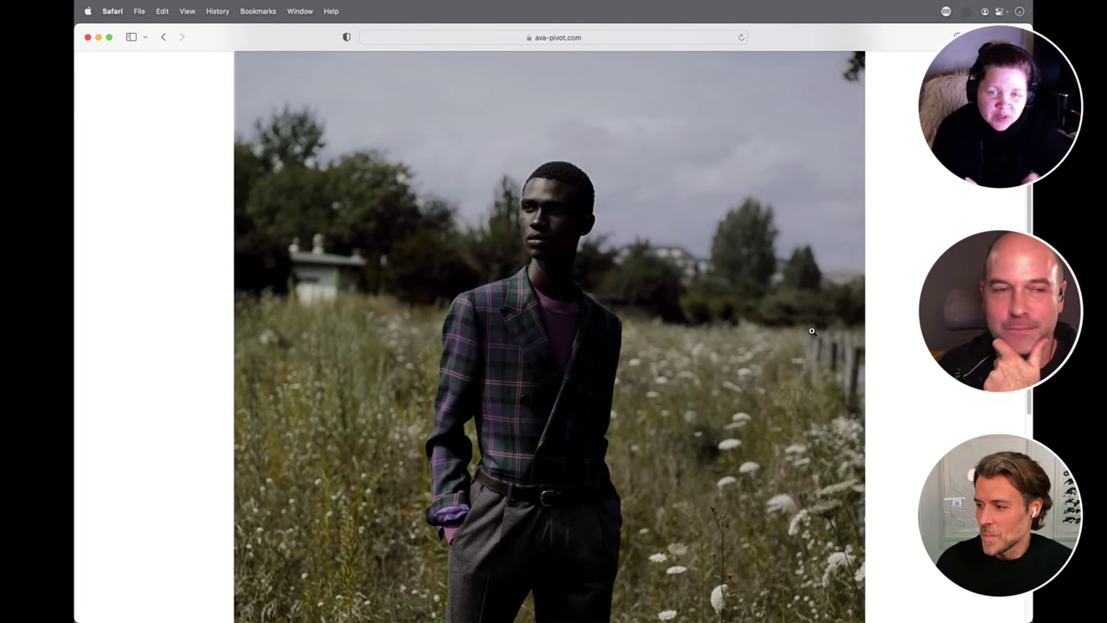
scroll(811, 331, "down", 10)
scroll(817, 308, "up", 15)
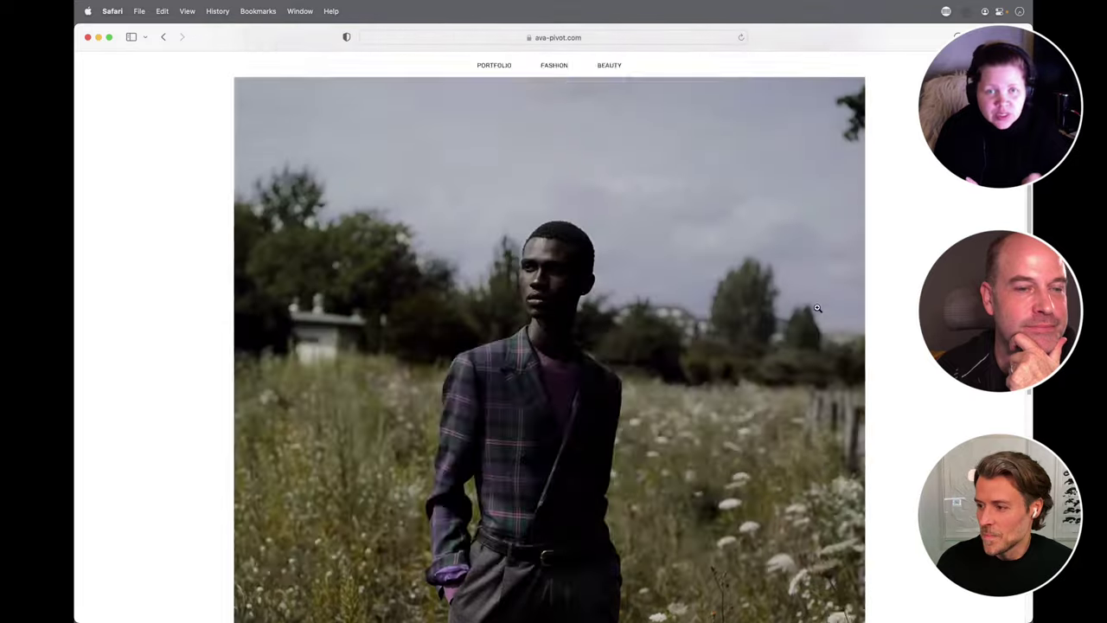
scroll(809, 305, "up", 5)
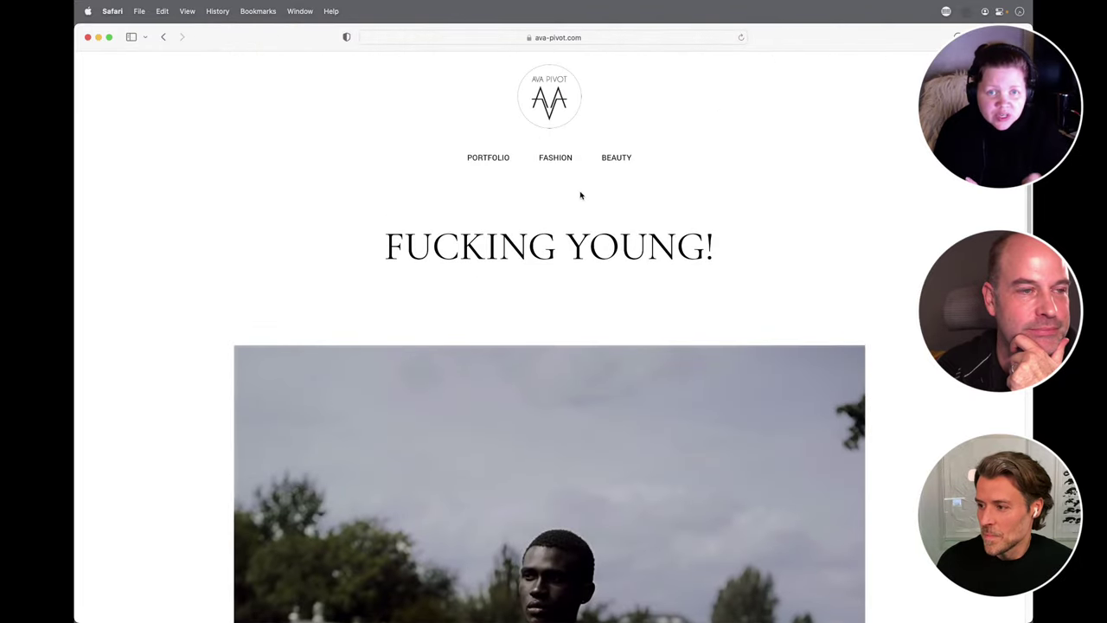
Step: Go back to the site's home page and view the photographs of the last project in its list
left_click(555, 111)
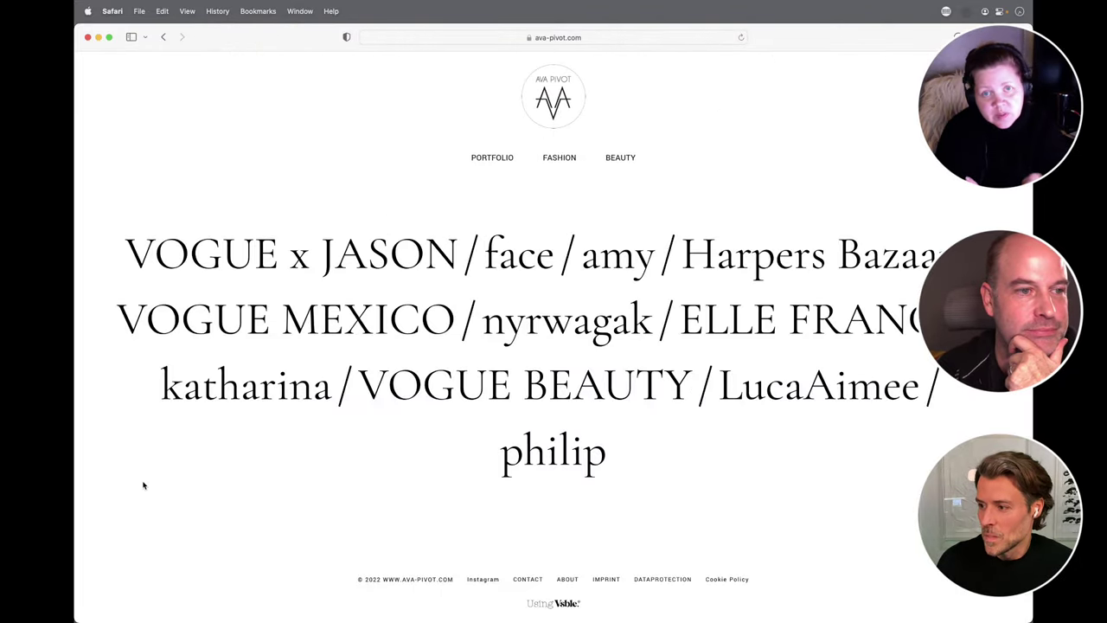
left_click(523, 467)
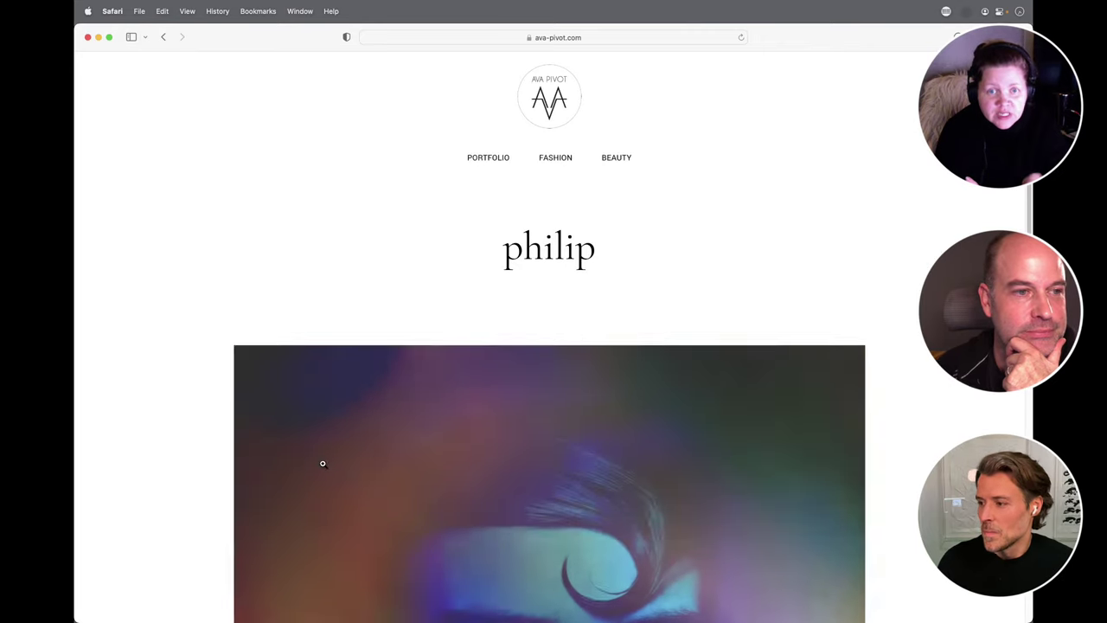
scroll(324, 462, "down", 4)
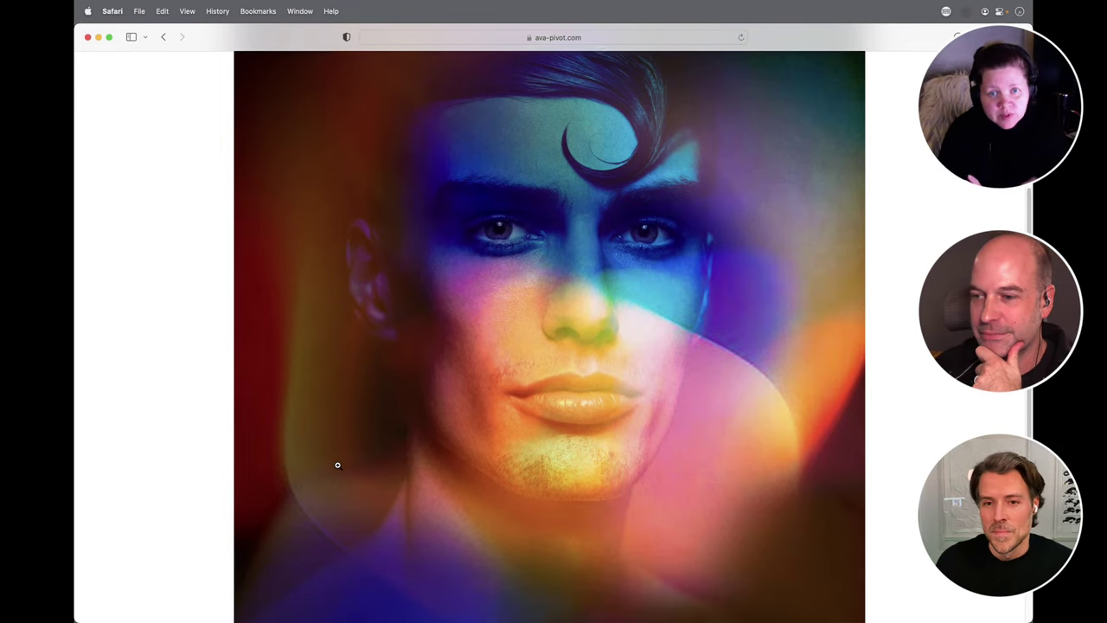
scroll(338, 465, "down", 5)
scroll(338, 466, "up", 10)
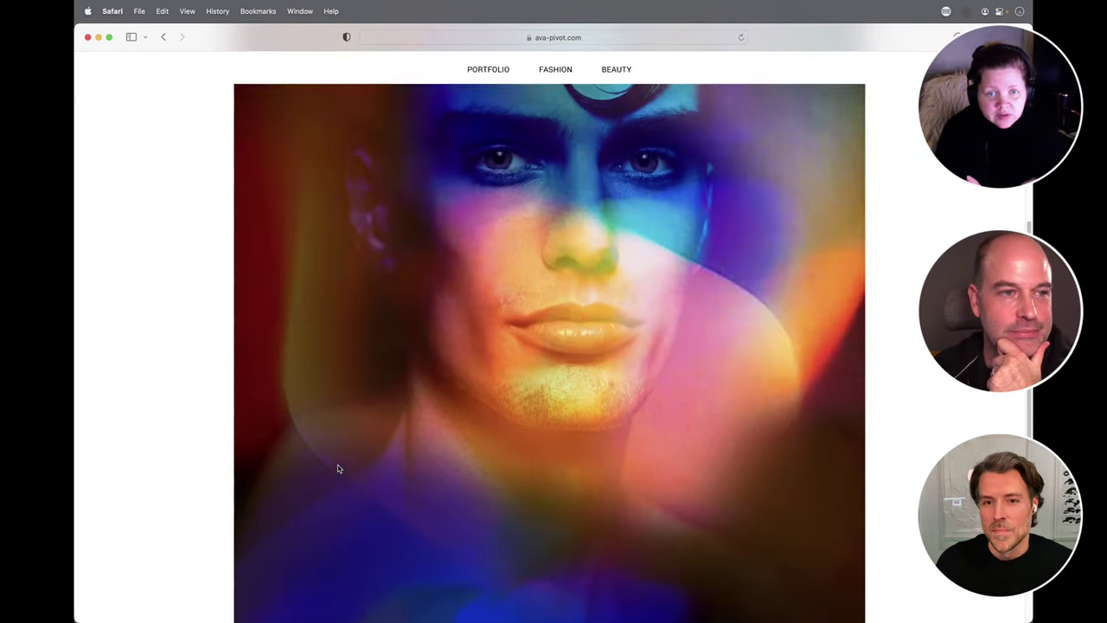
scroll(527, 108, "up", 3)
Step: Return to the home page, open the VOGUE BEAUTY project and view its portrait
left_click(542, 122)
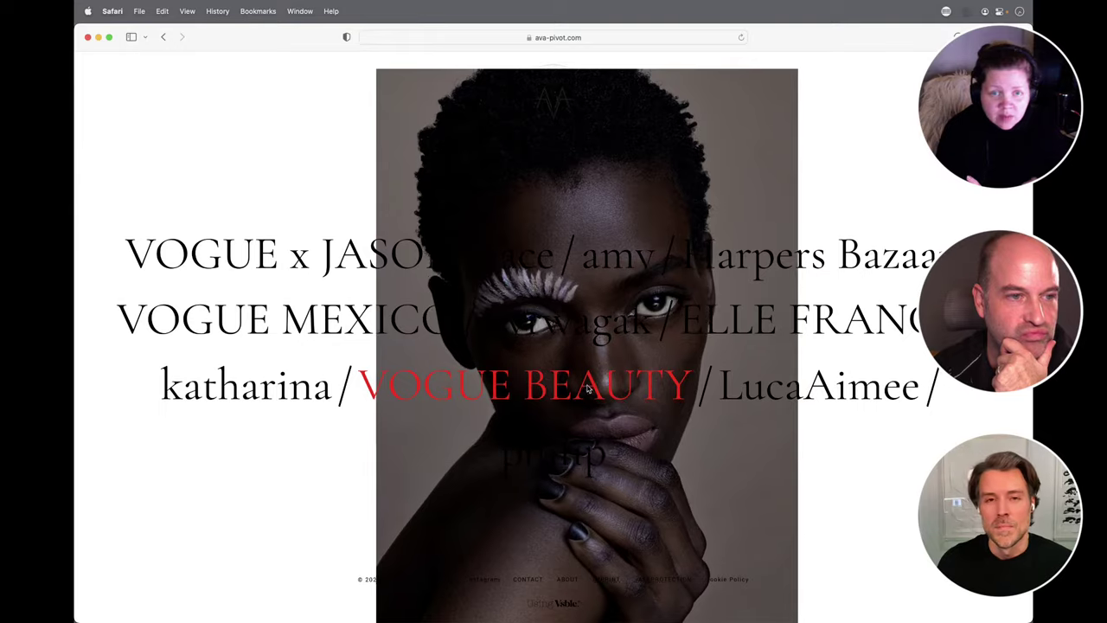
left_click(627, 387)
scroll(904, 368, "down", 2)
scroll(904, 368, "down", 5)
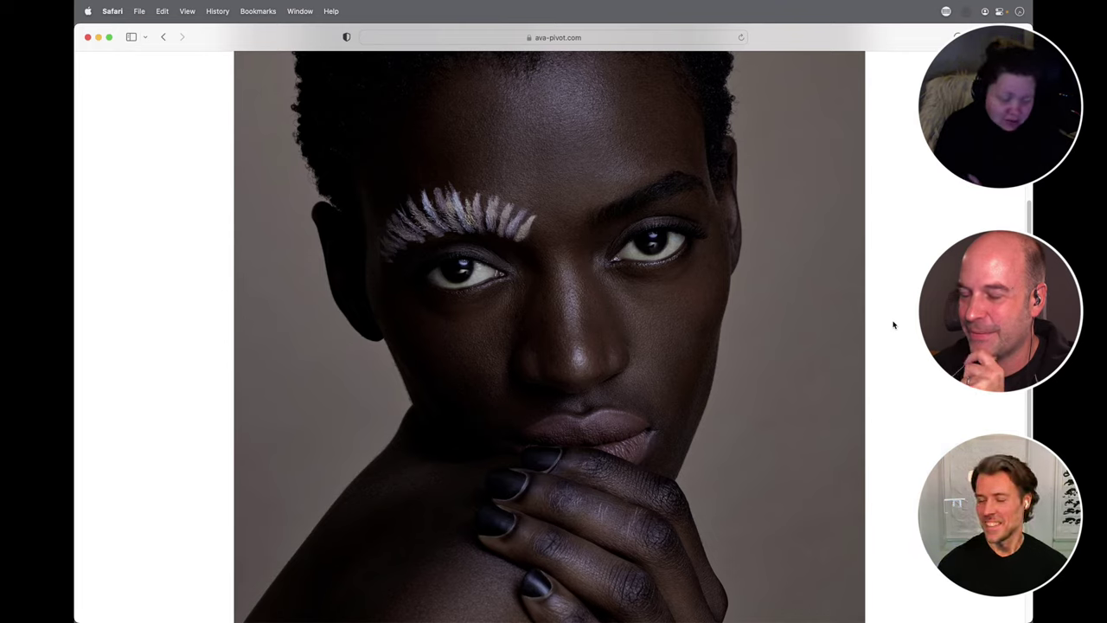
scroll(170, 293, "up", 5)
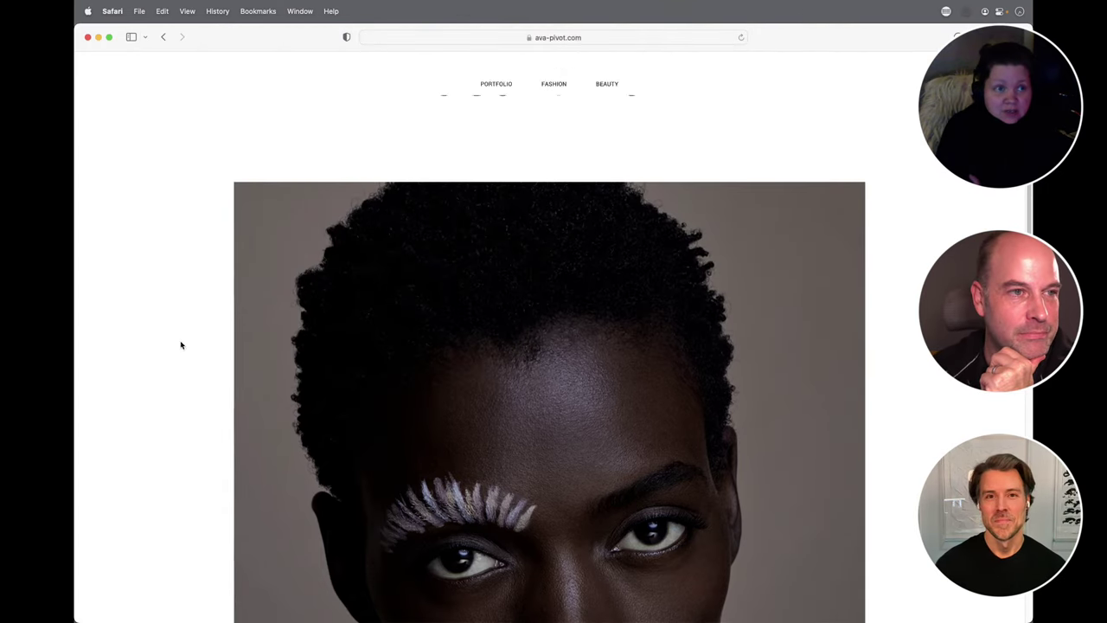
Step: Open the LUXIDERS project from the Portfolio overview and view its photographs
left_click(479, 160)
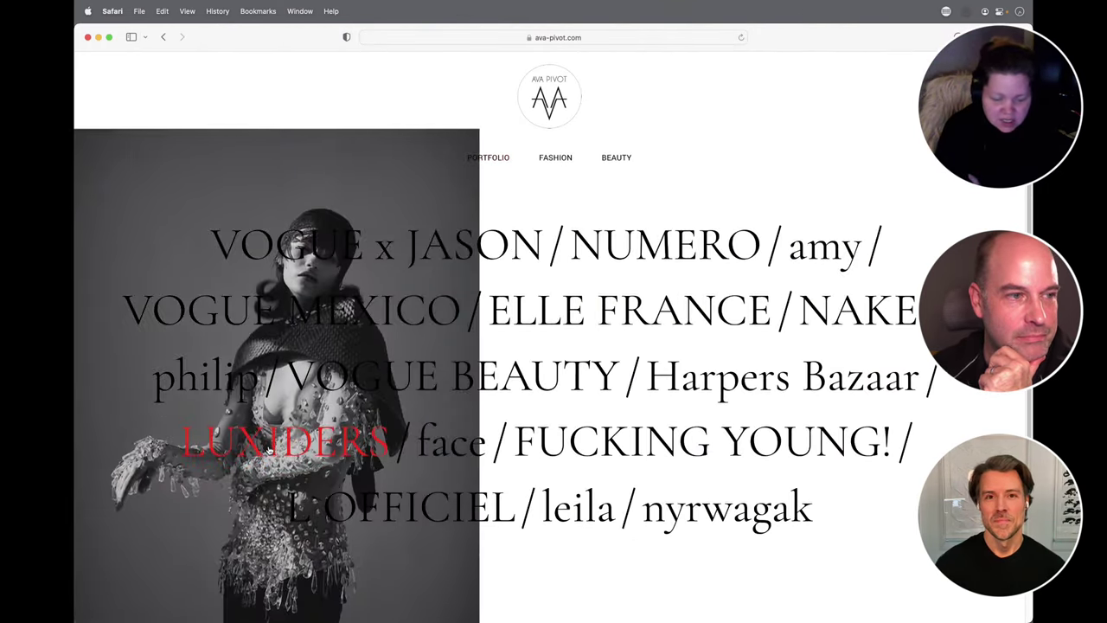
left_click(271, 448)
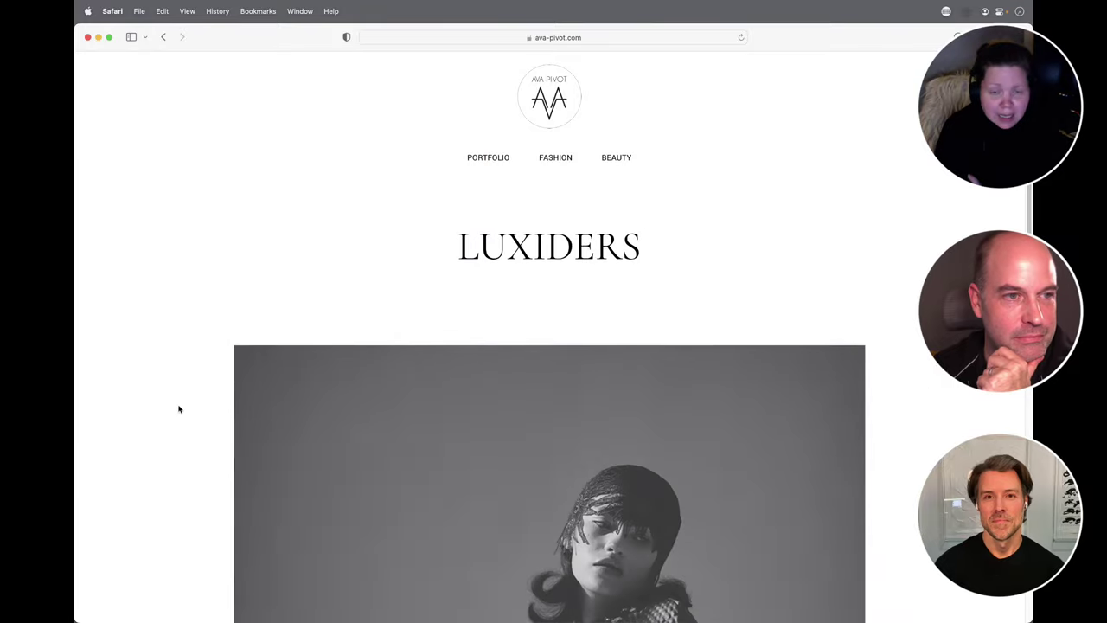
scroll(178, 408, "down", 5)
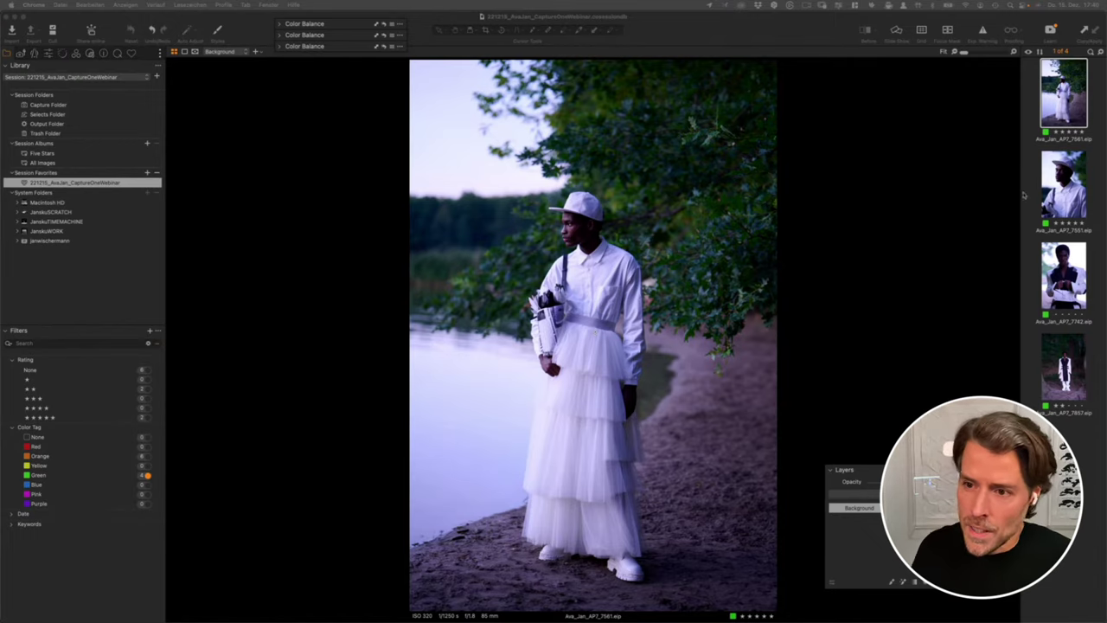
Step: Look through the four green-tagged photographs of the session, ending with the full-length shot by the lake
left_click(1058, 353)
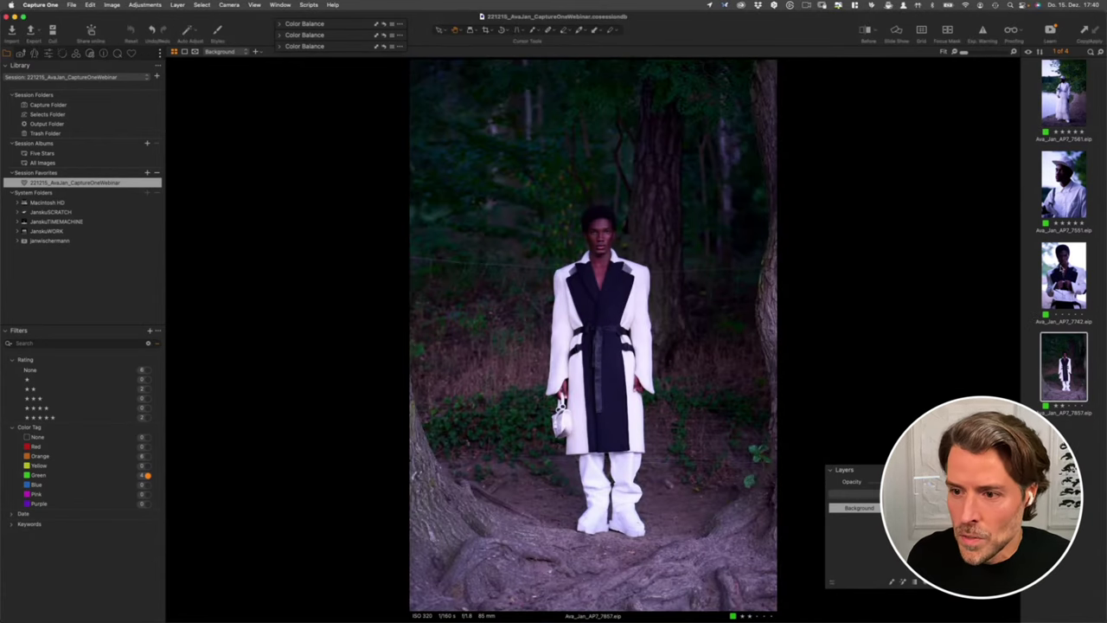
left_click(1064, 271)
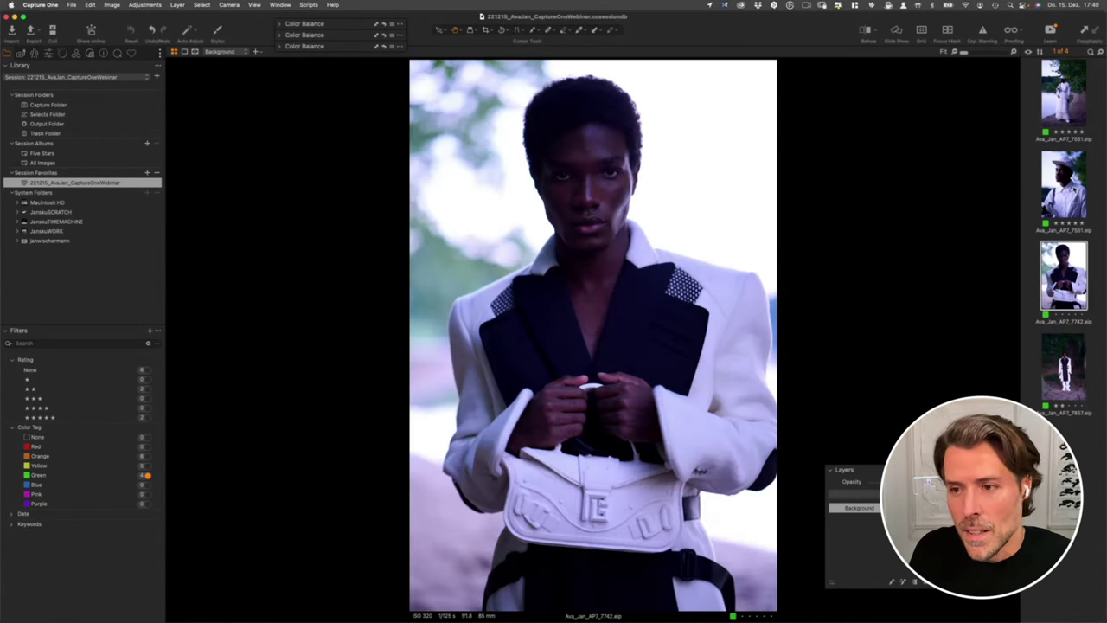
left_click(1064, 183)
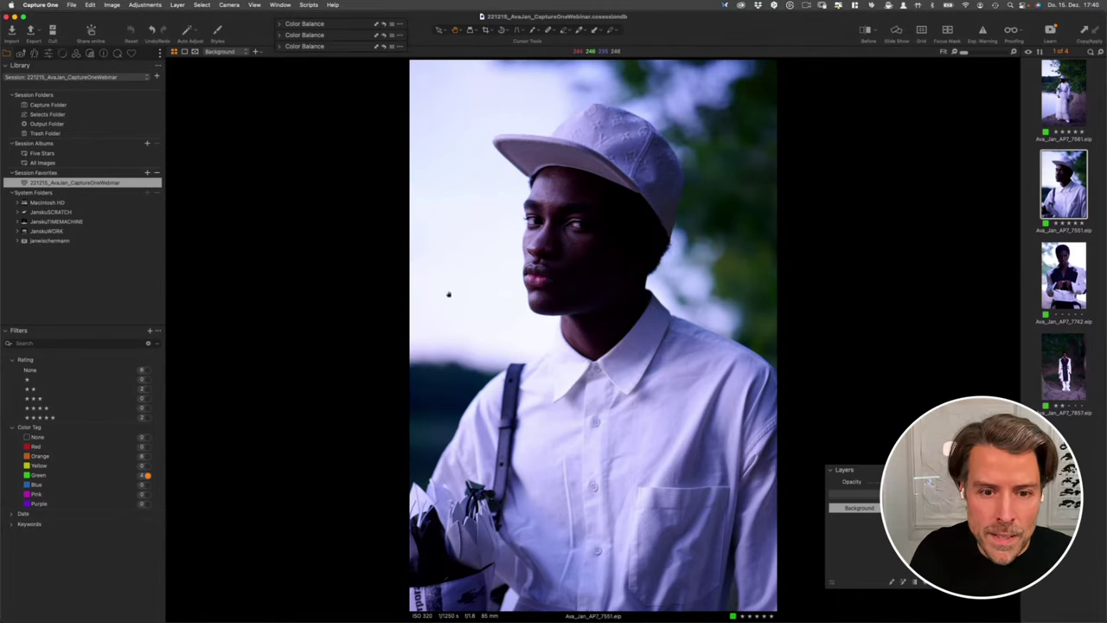
left_click(1072, 90)
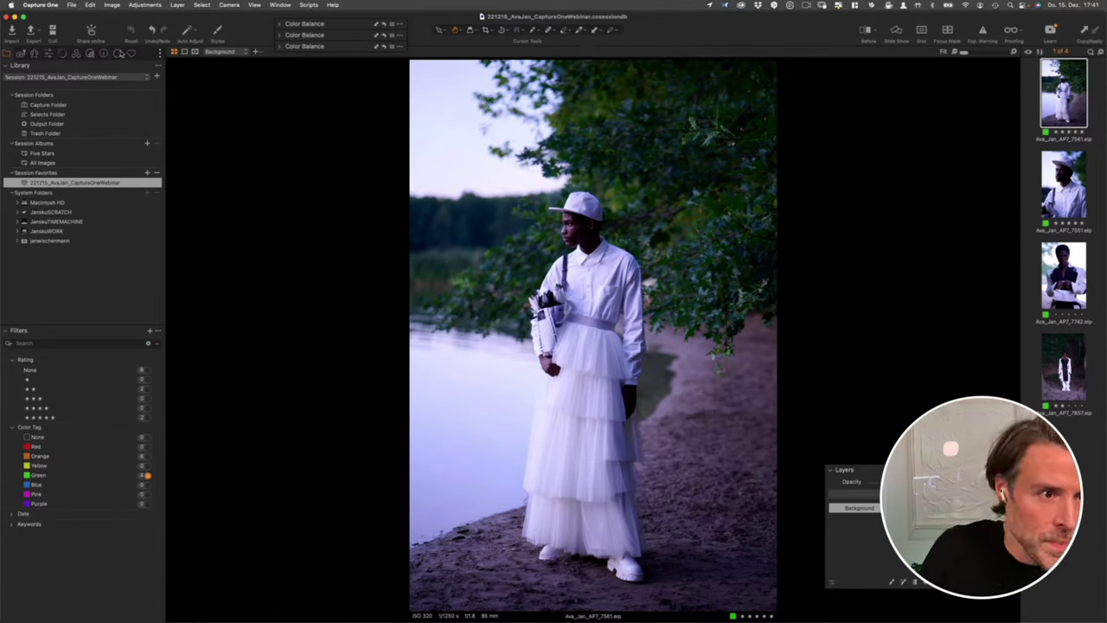
Step: Set the white balance of the full-length lake photograph to 5740 Kelvin with a tint of 2.2
left_click(119, 53)
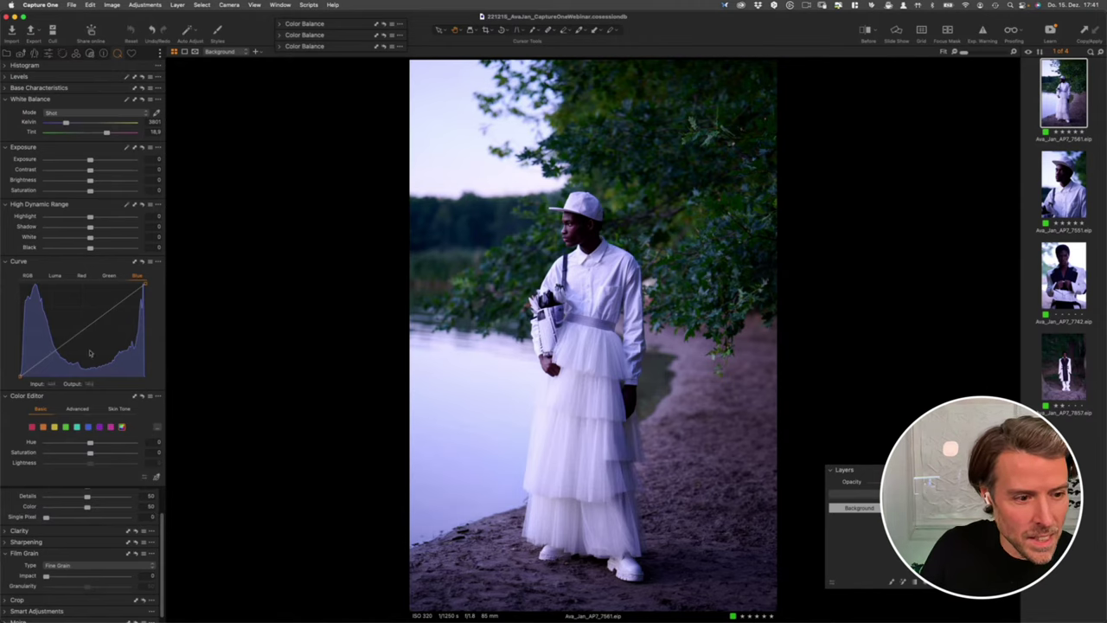
scroll(161, 519, "up", 2)
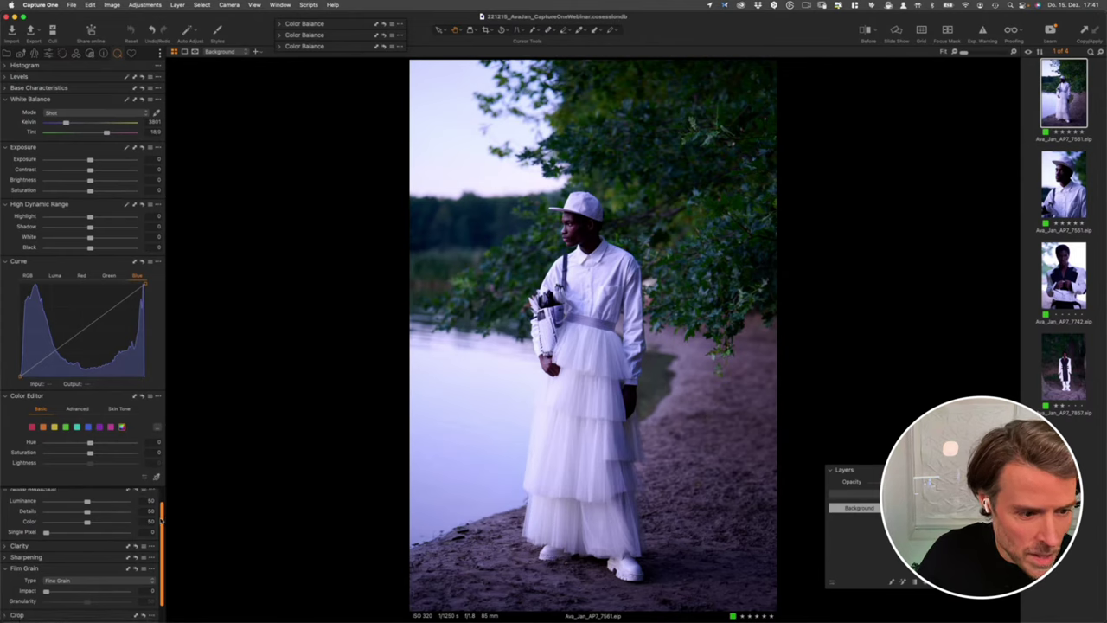
left_click(6, 584)
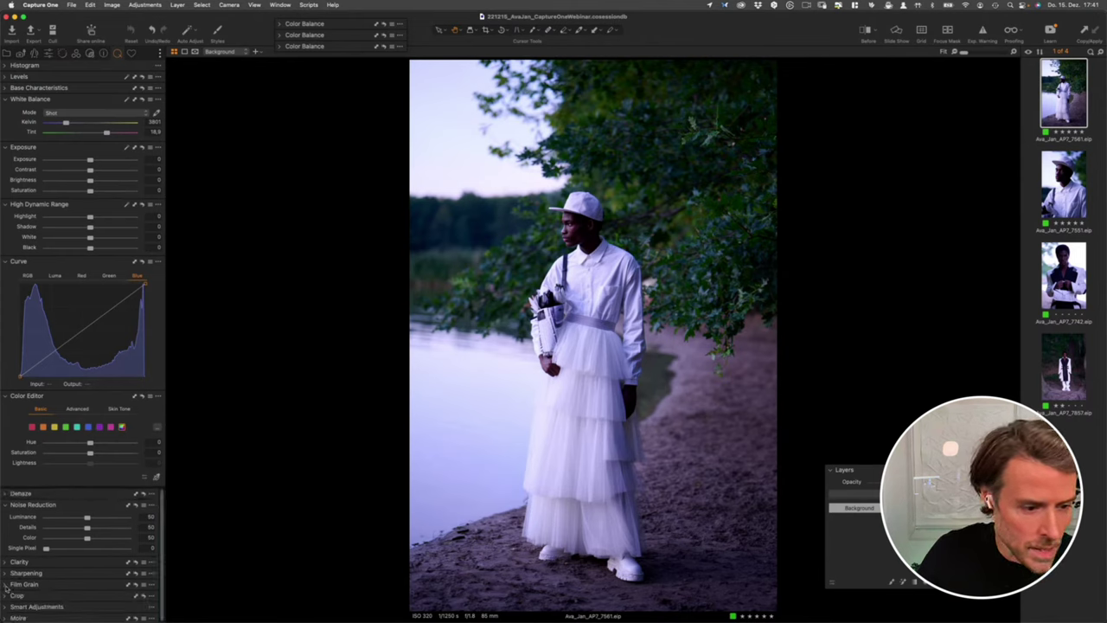
left_click(6, 584)
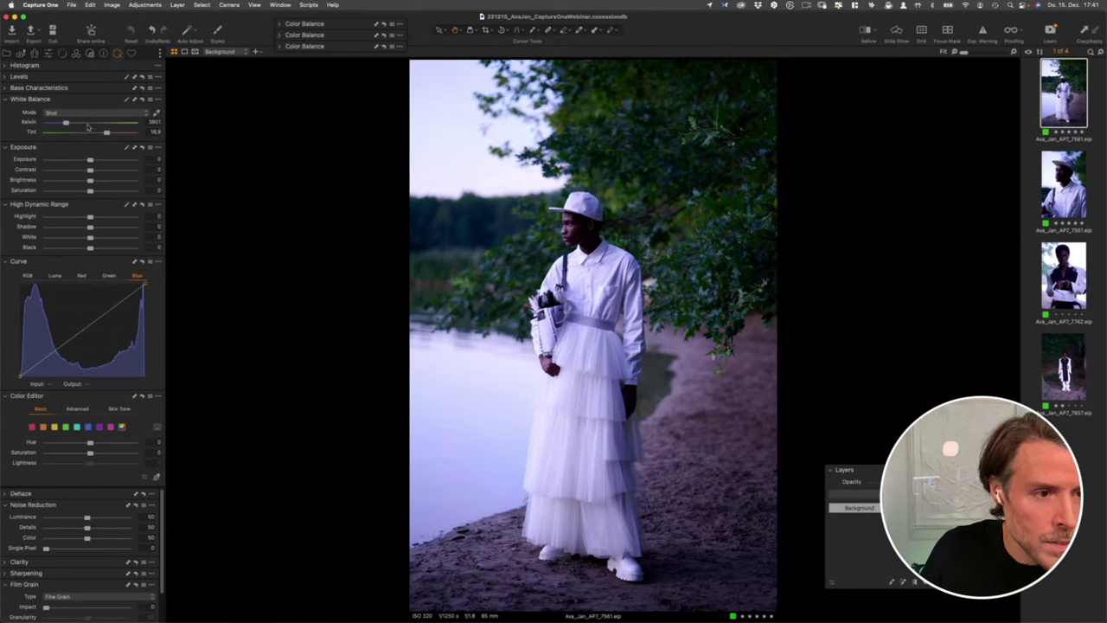
left_click_drag(62, 124, 77, 125)
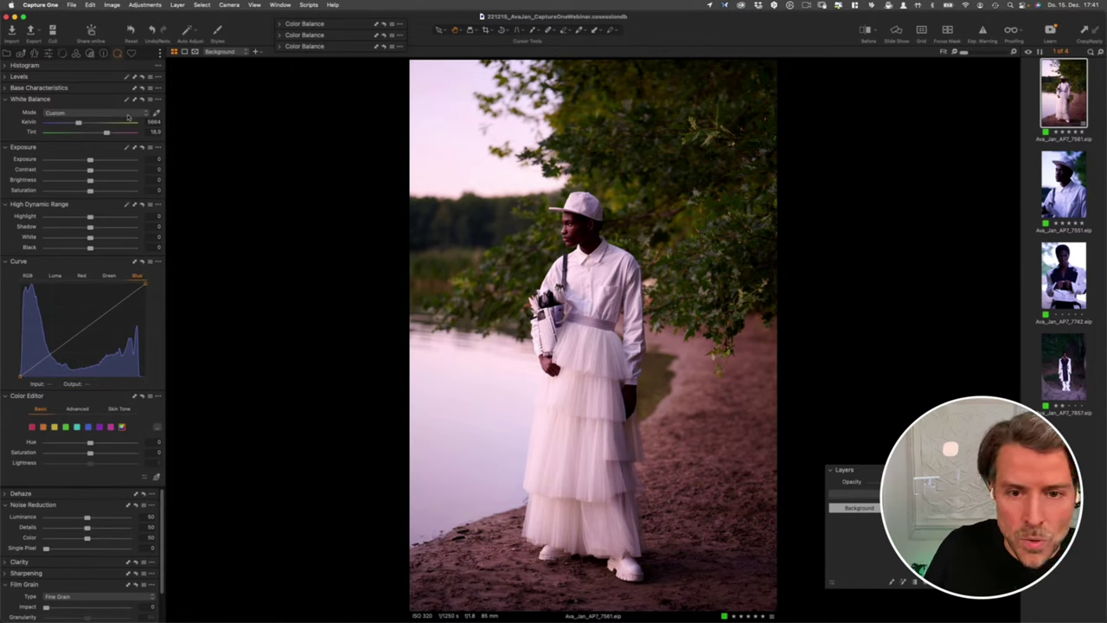
left_click_drag(78, 124, 79, 125)
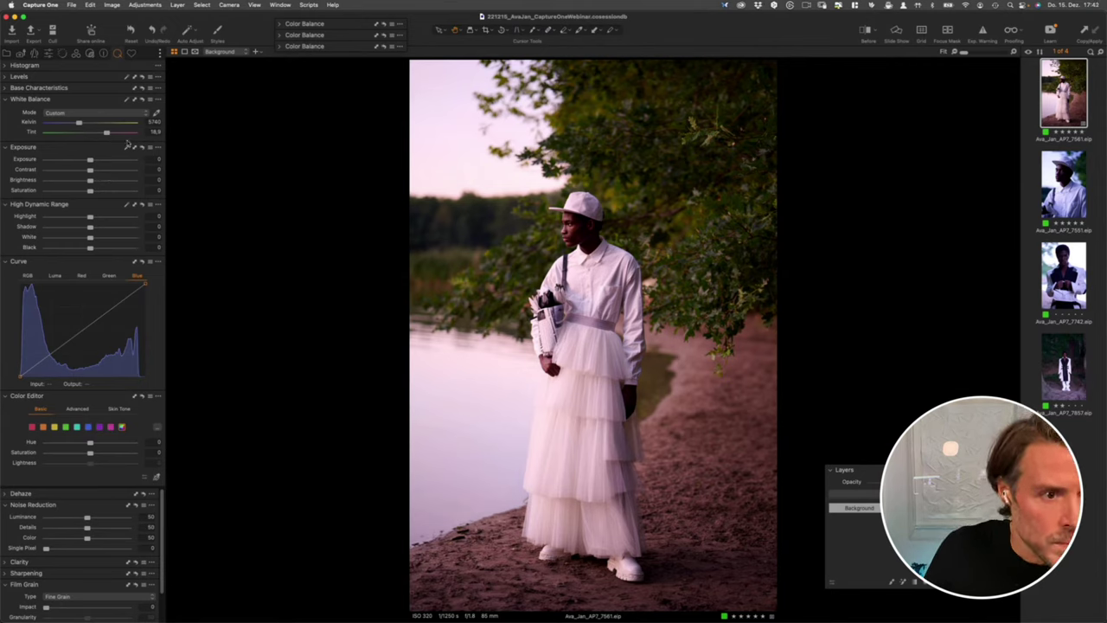
left_click_drag(107, 134, 93, 134)
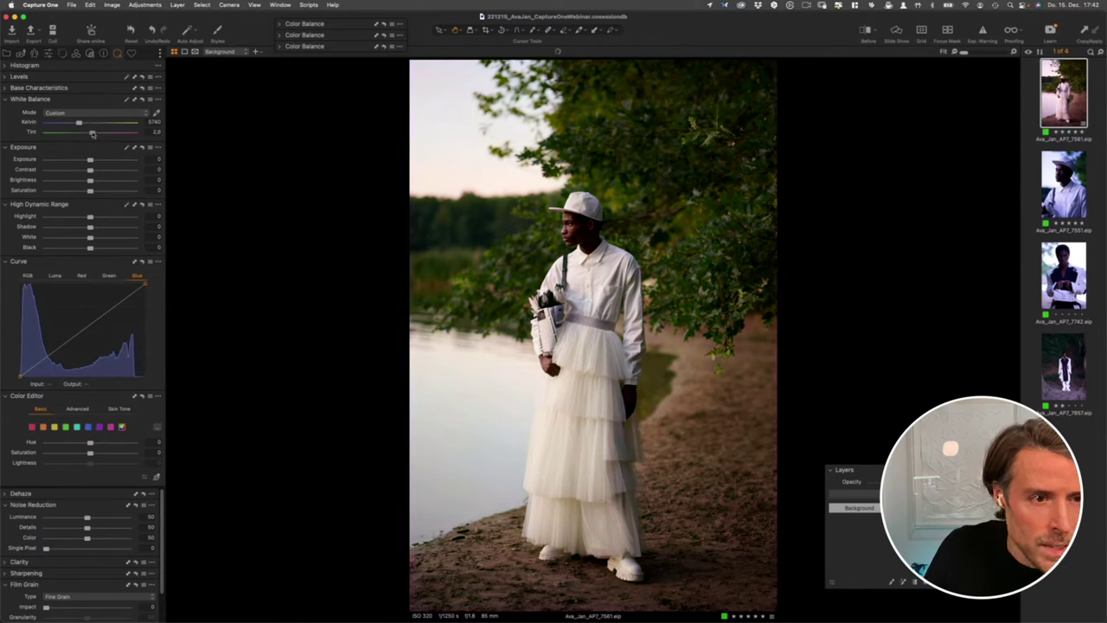
left_click_drag(92, 134, 95, 138)
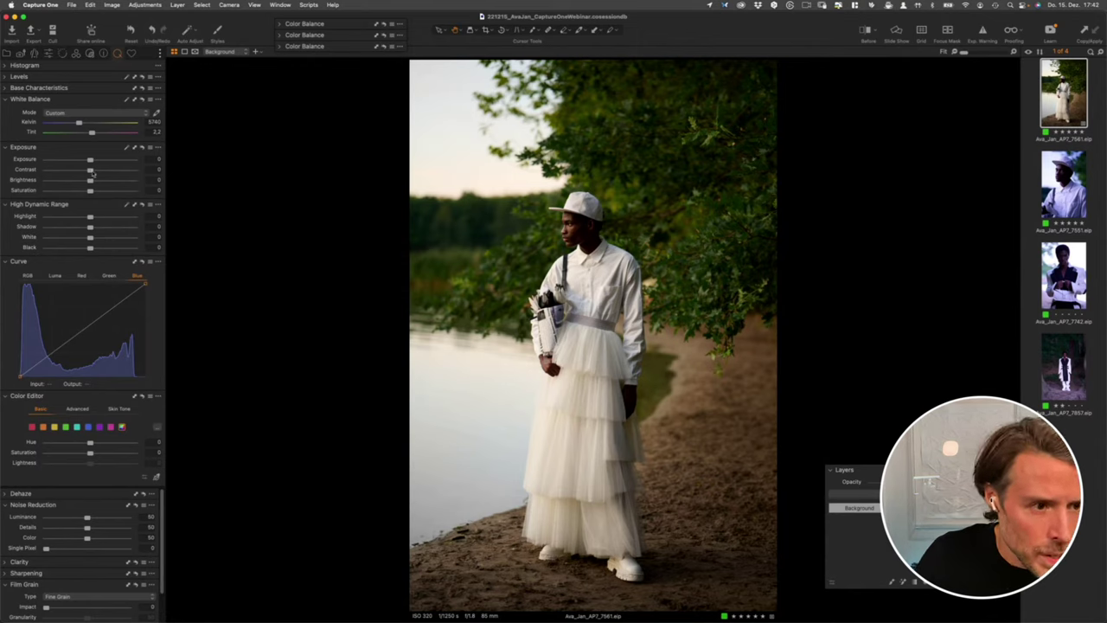
Step: Set the contrast to 5 and the High Dynamic Range values to highlight -20, shadow 10, white -10 and black -5
left_click_drag(89, 171, 97, 172)
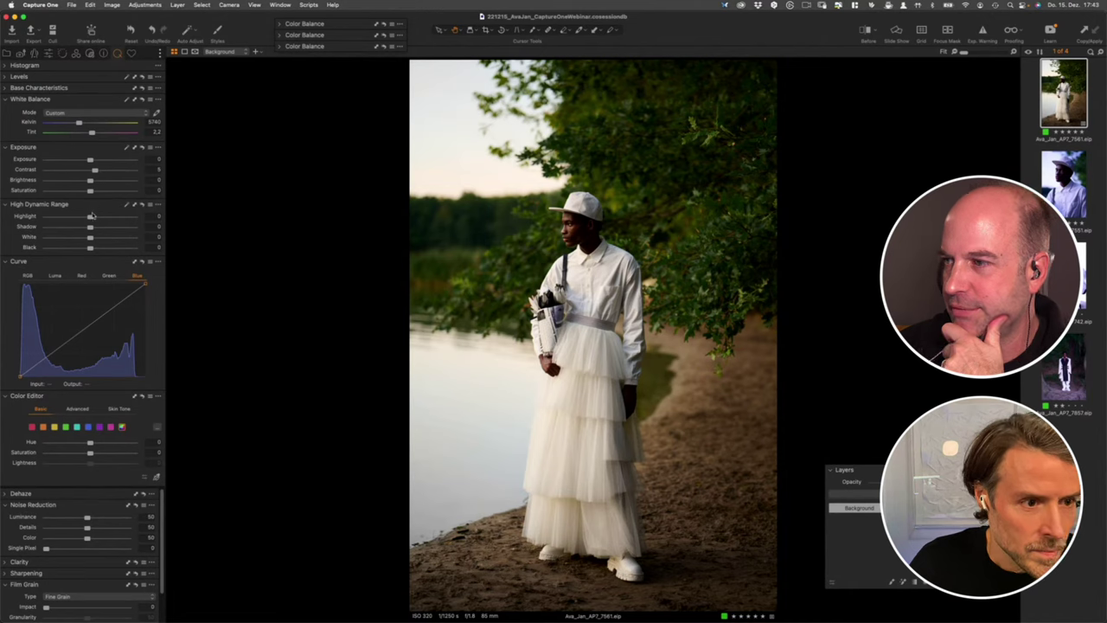
left_click_drag(90, 216, 83, 219)
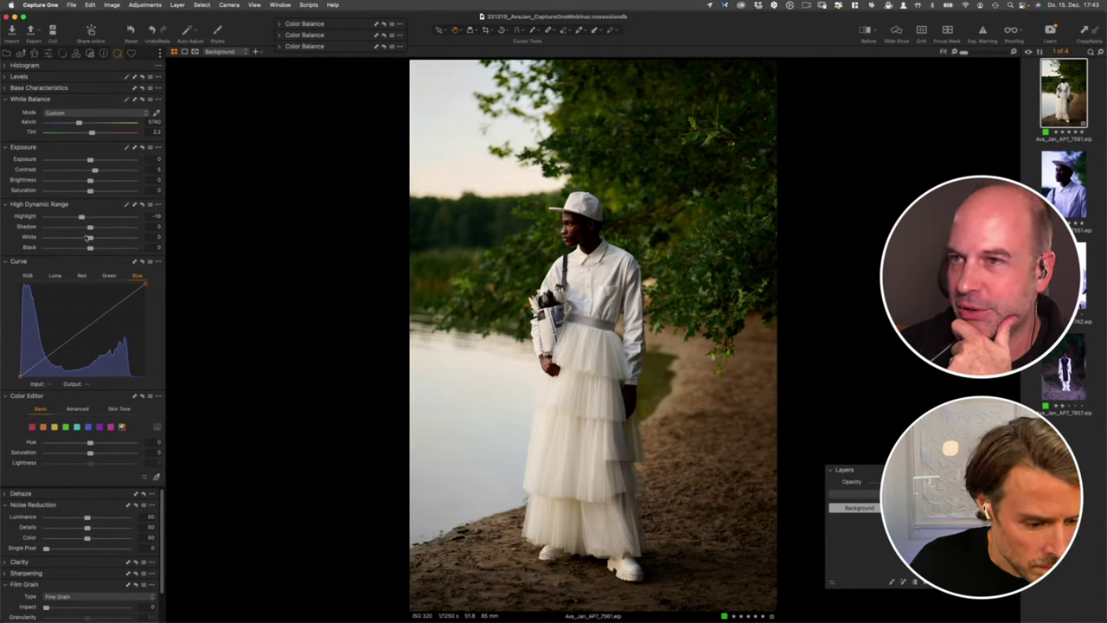
left_click_drag(90, 227, 87, 238)
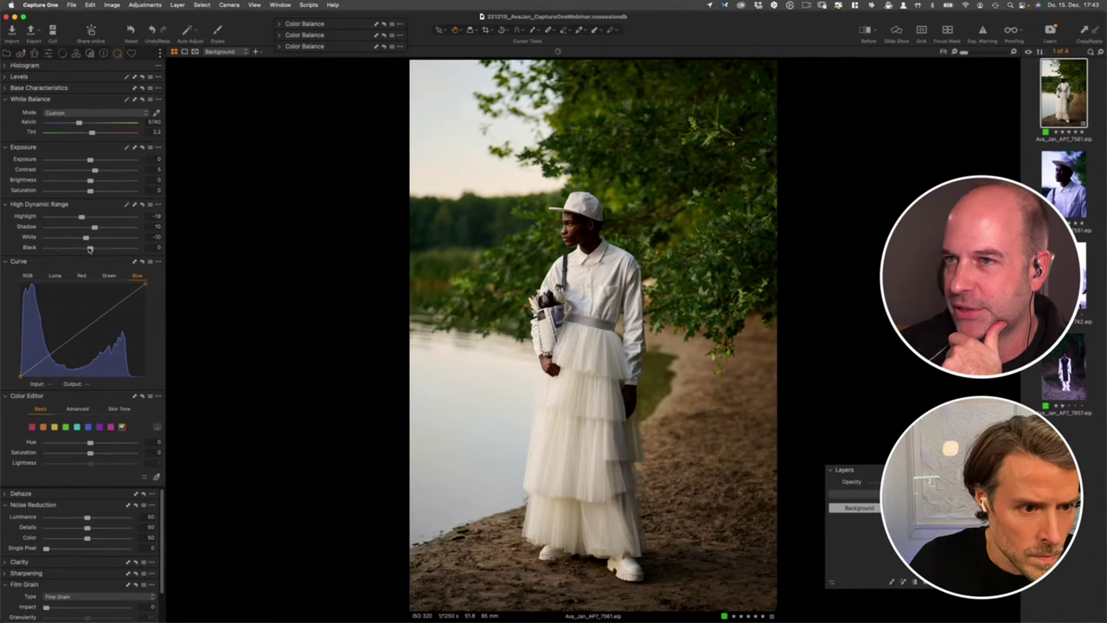
left_click_drag(90, 248, 88, 249)
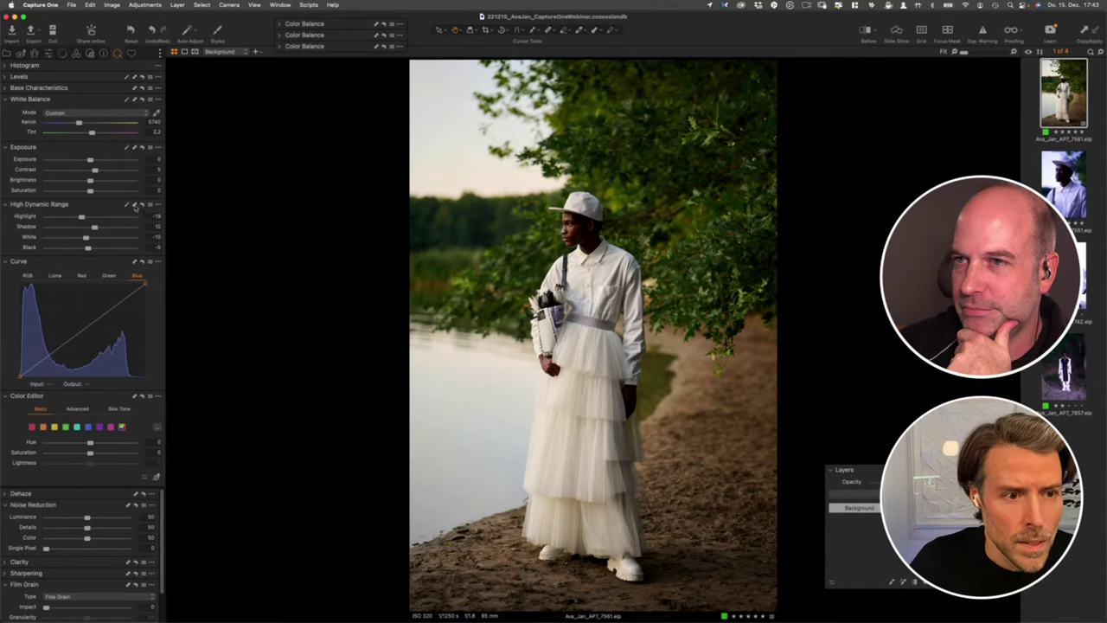
left_click_drag(87, 219, 82, 219)
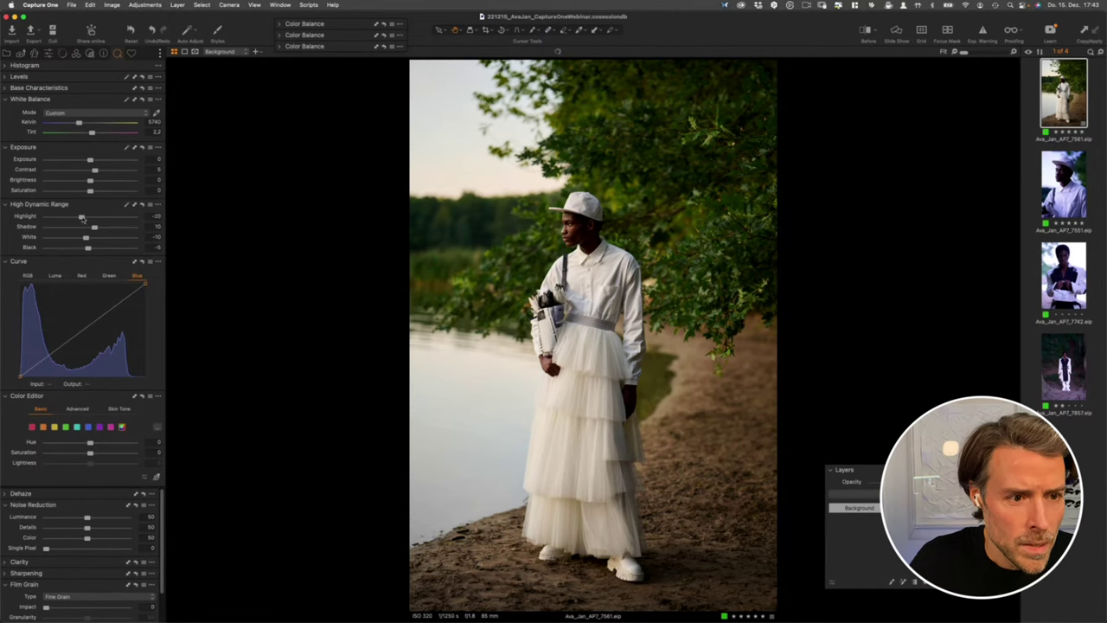
Step: Compare the photograph with and without its High Dynamic Range adjustments
left_click(142, 204)
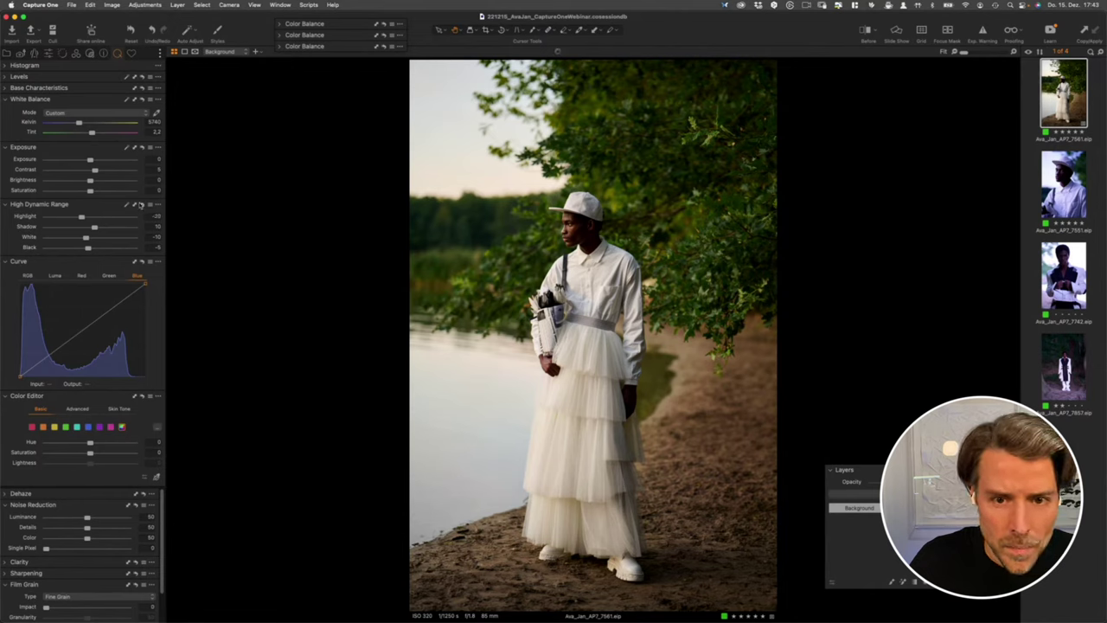
left_click(142, 205)
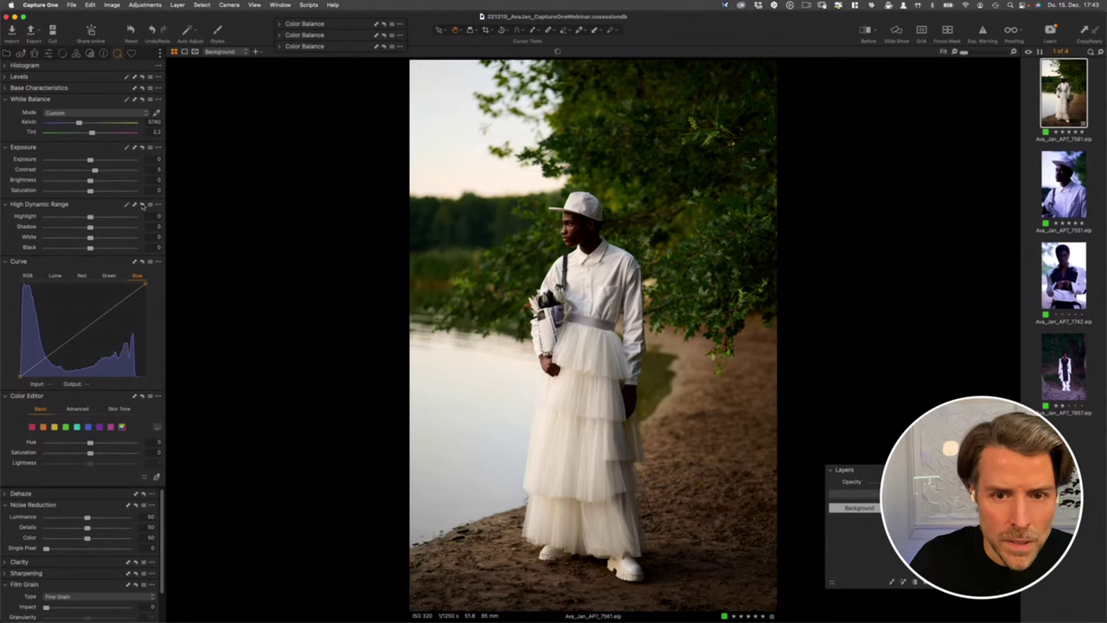
left_click(143, 205)
left_click(143, 205)
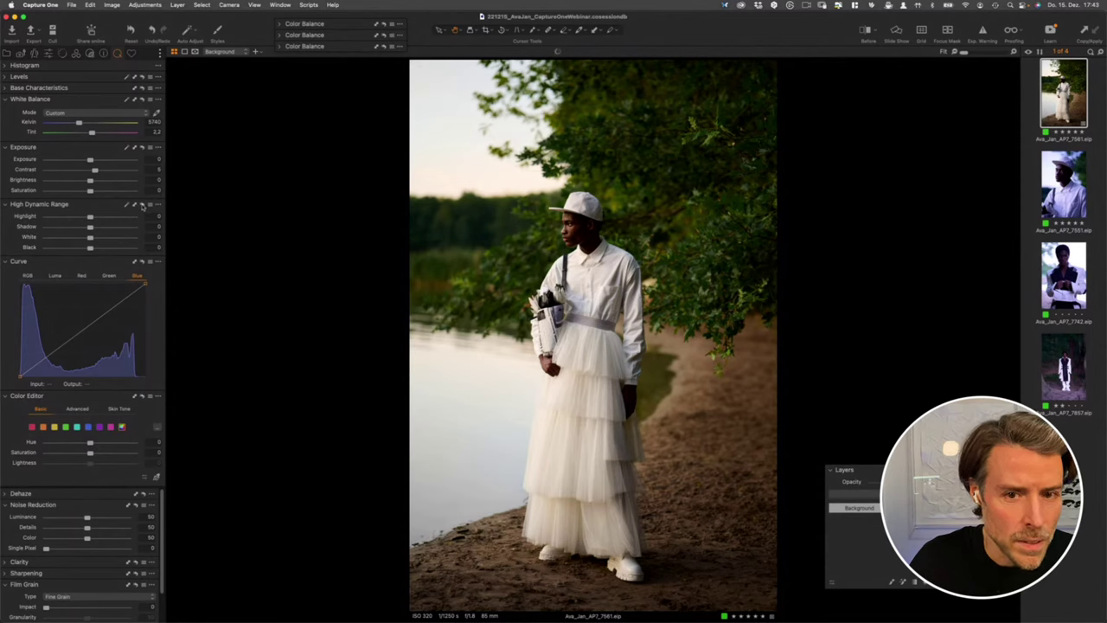
left_click(142, 205)
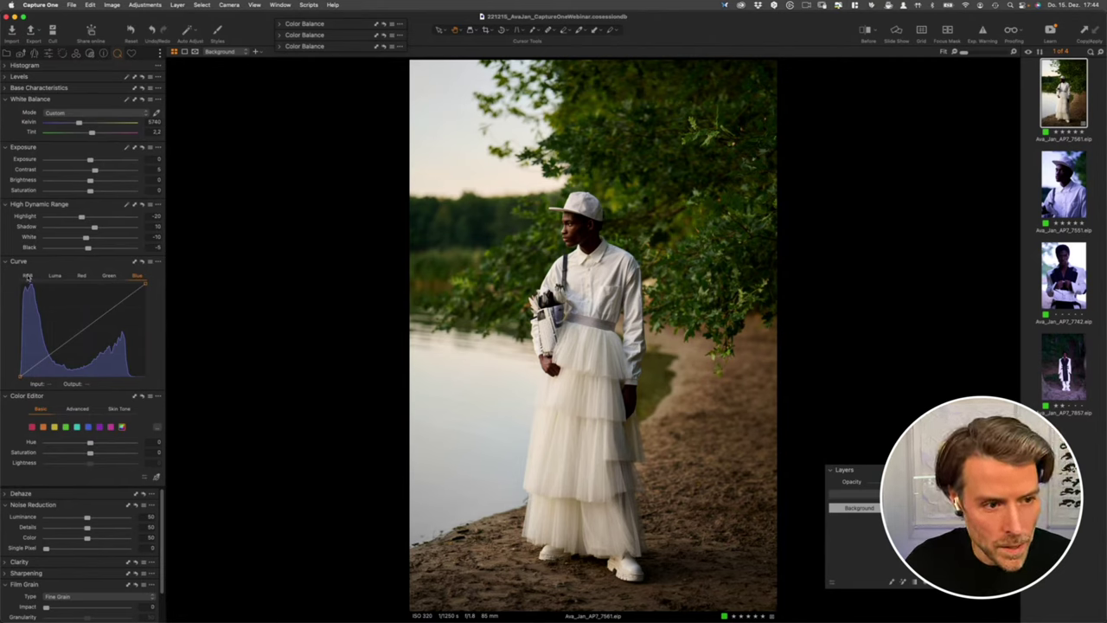
Step: On the RGB curve, anchor the shadows with a point at about 50 and raise the highlights at about 190 to 200
left_click(28, 275)
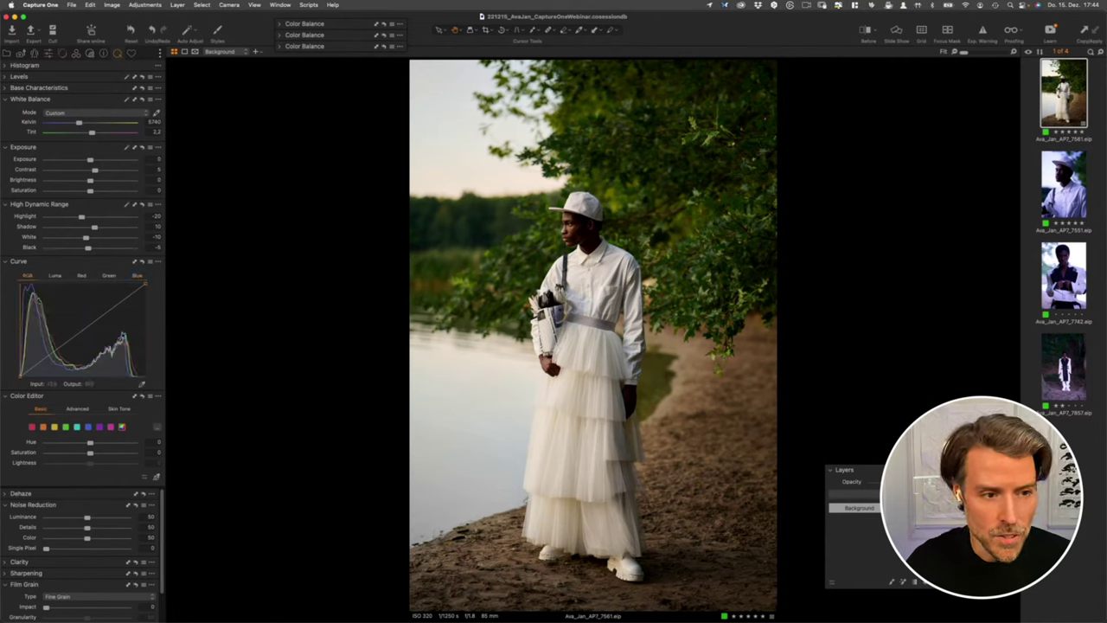
left_click(84, 276)
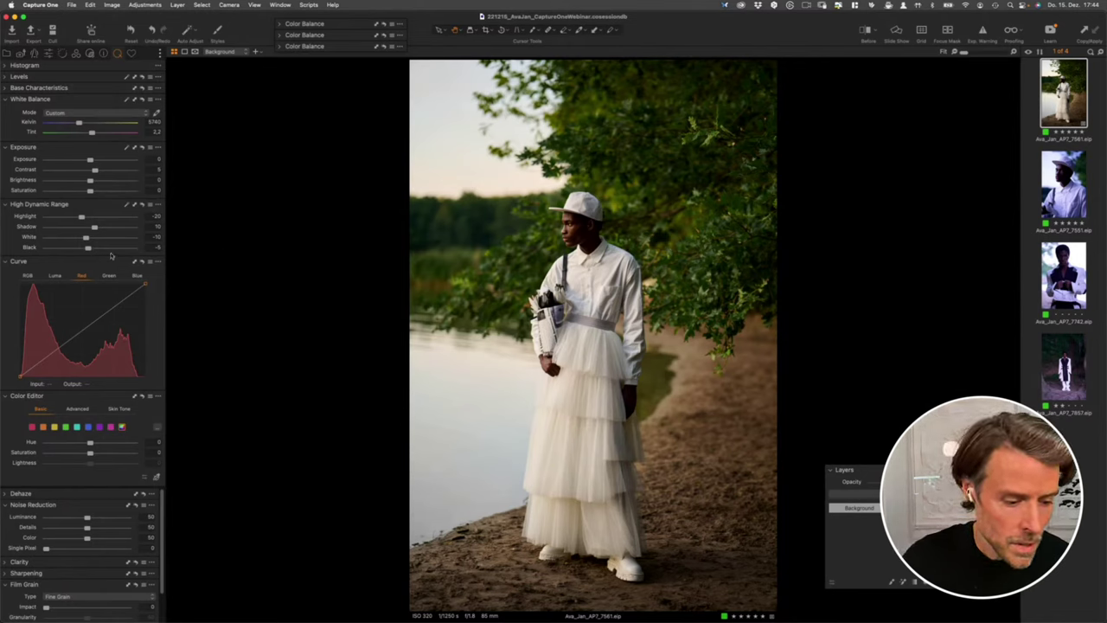
left_click(31, 276)
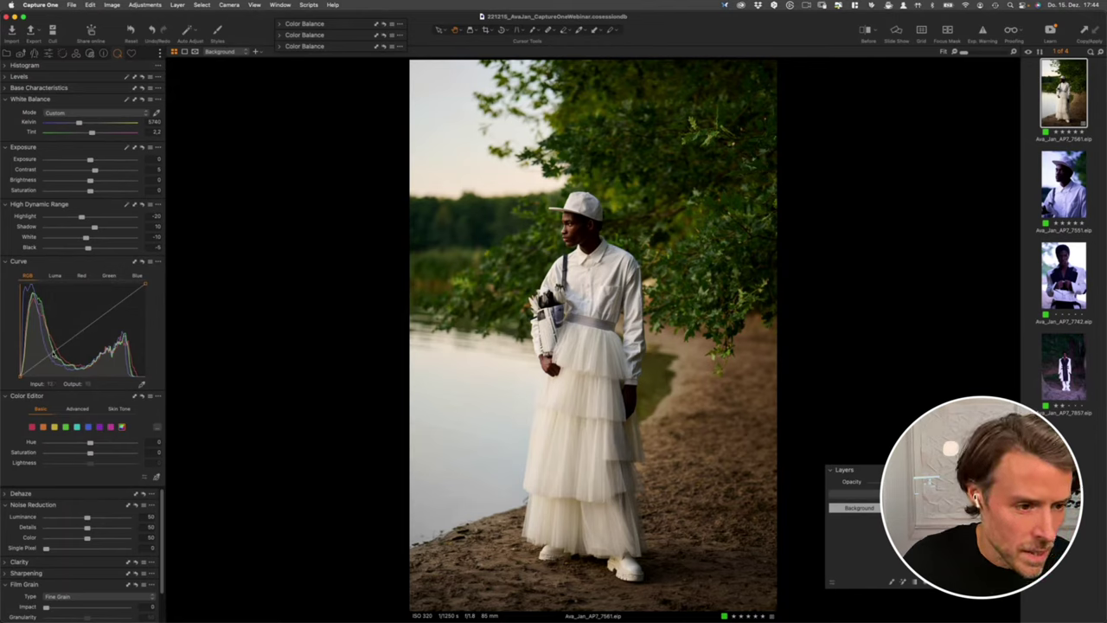
left_click_drag(52, 355, 47, 357)
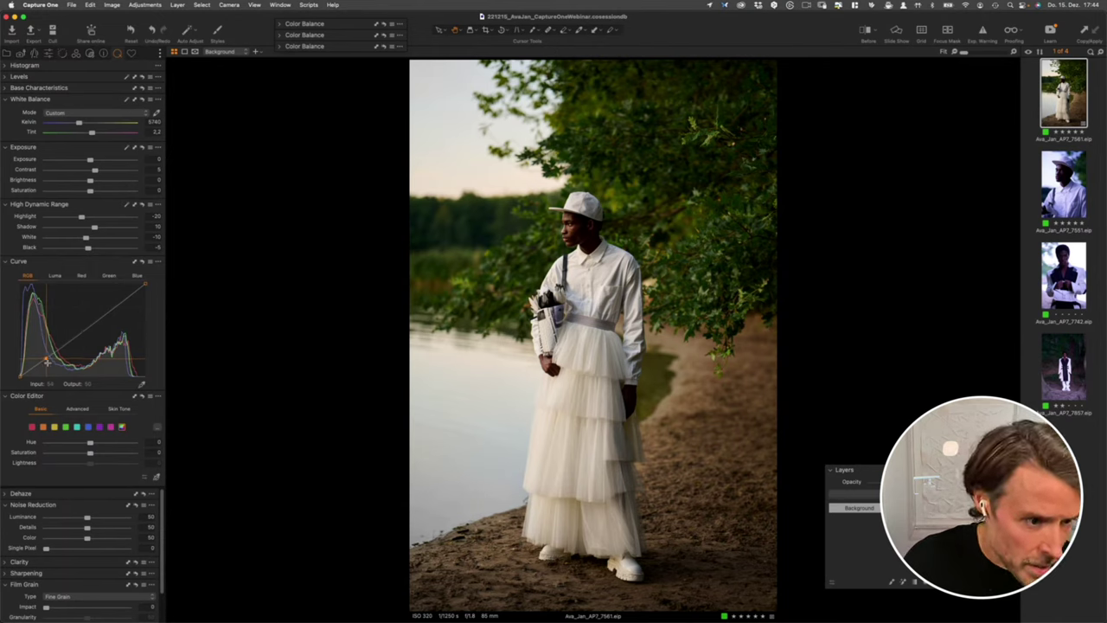
left_click(142, 262)
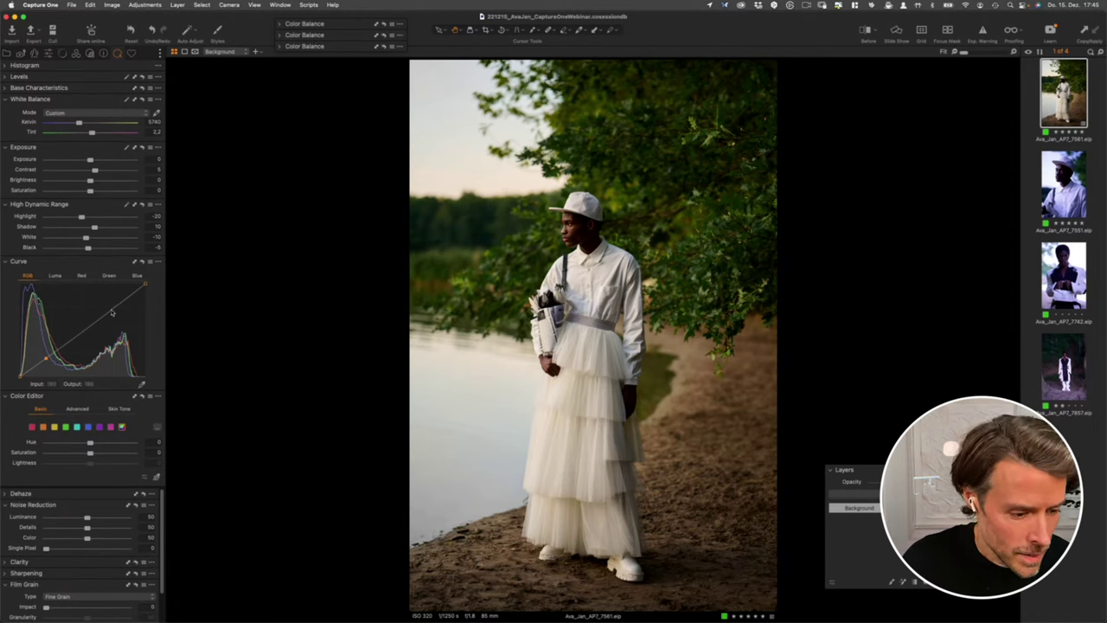
left_click_drag(112, 313, 112, 304)
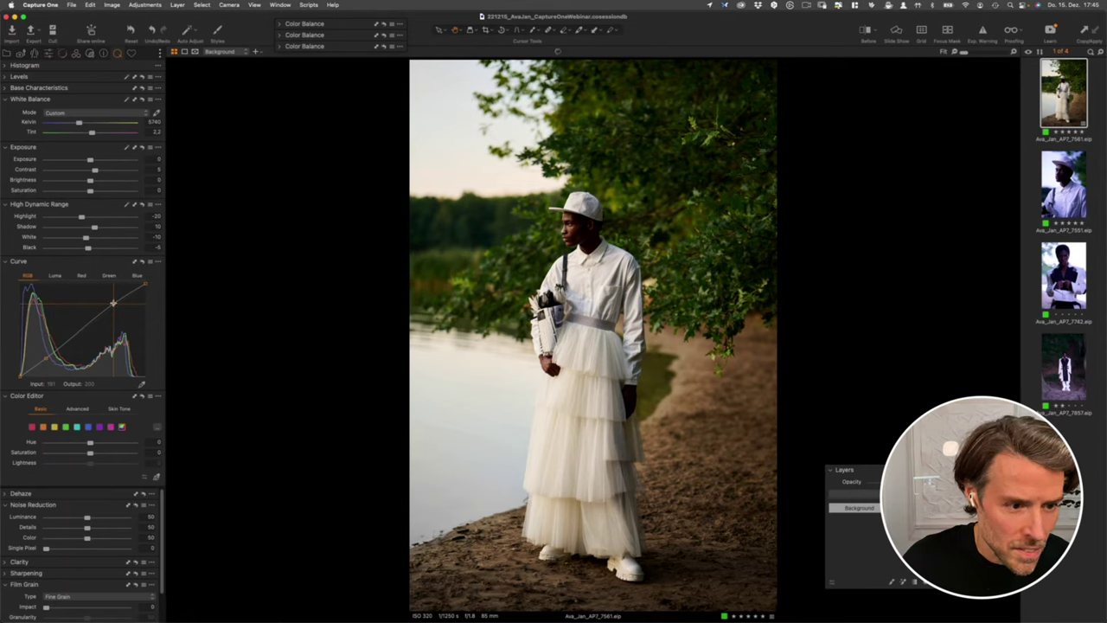
left_click_drag(112, 304, 113, 303)
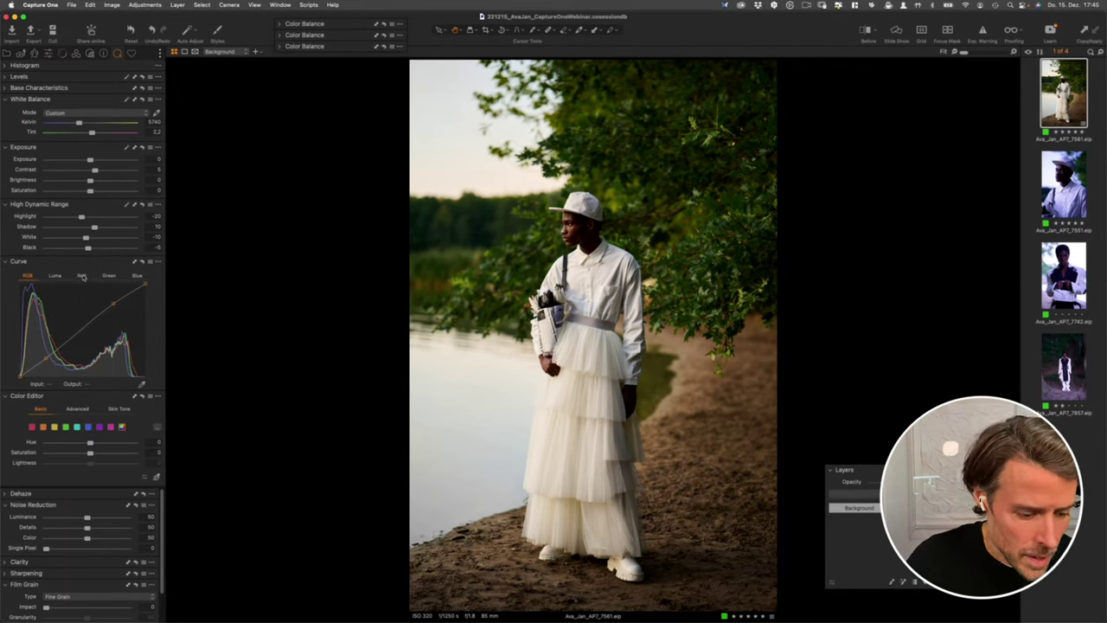
Step: Add a point at about 90 on the Red curve and fine-tune it in the darker midtones
left_click(82, 275)
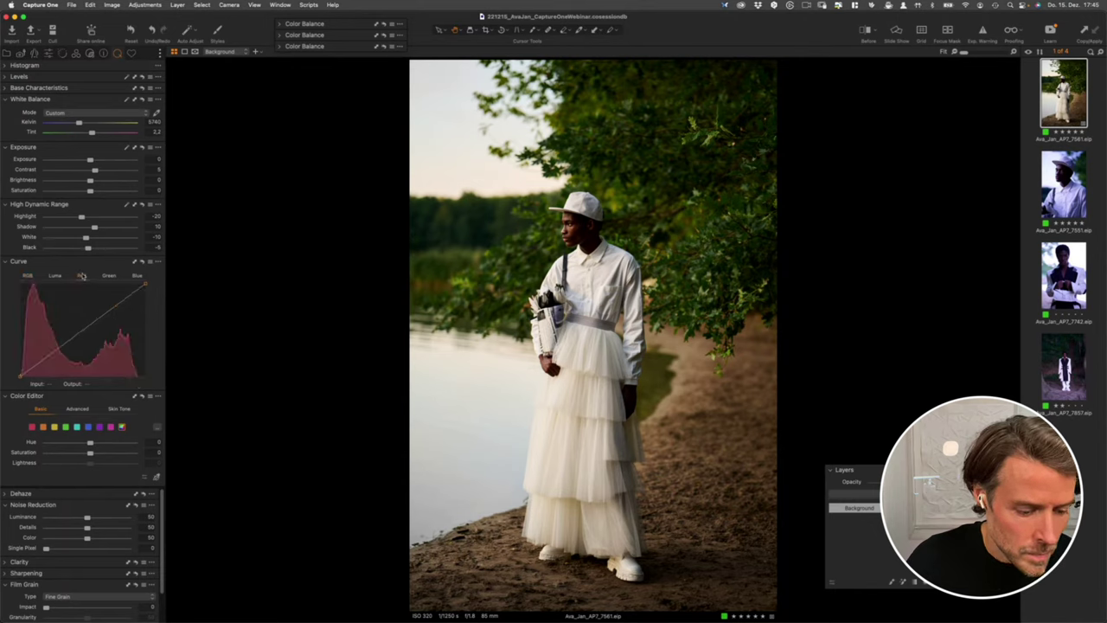
left_click(64, 344)
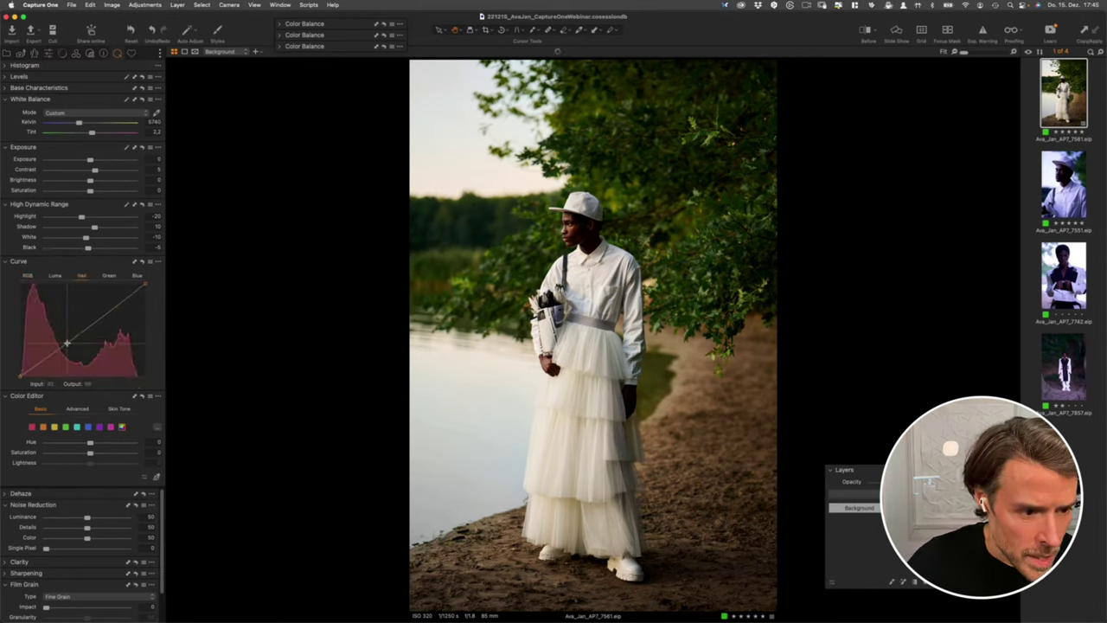
left_click_drag(63, 344, 68, 342)
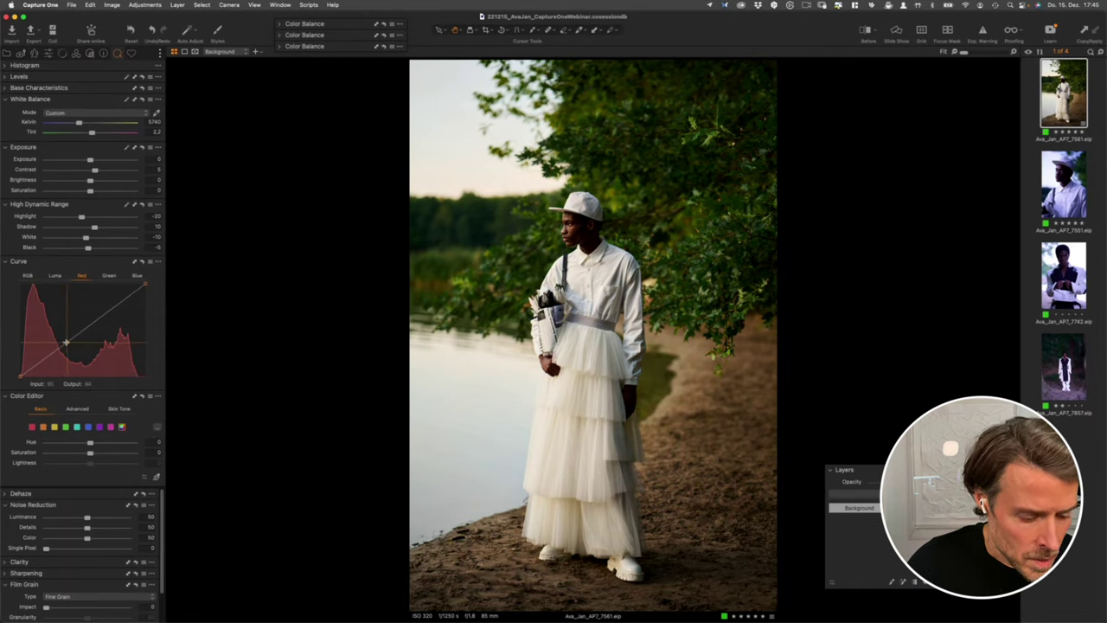
left_click_drag(65, 343, 66, 345)
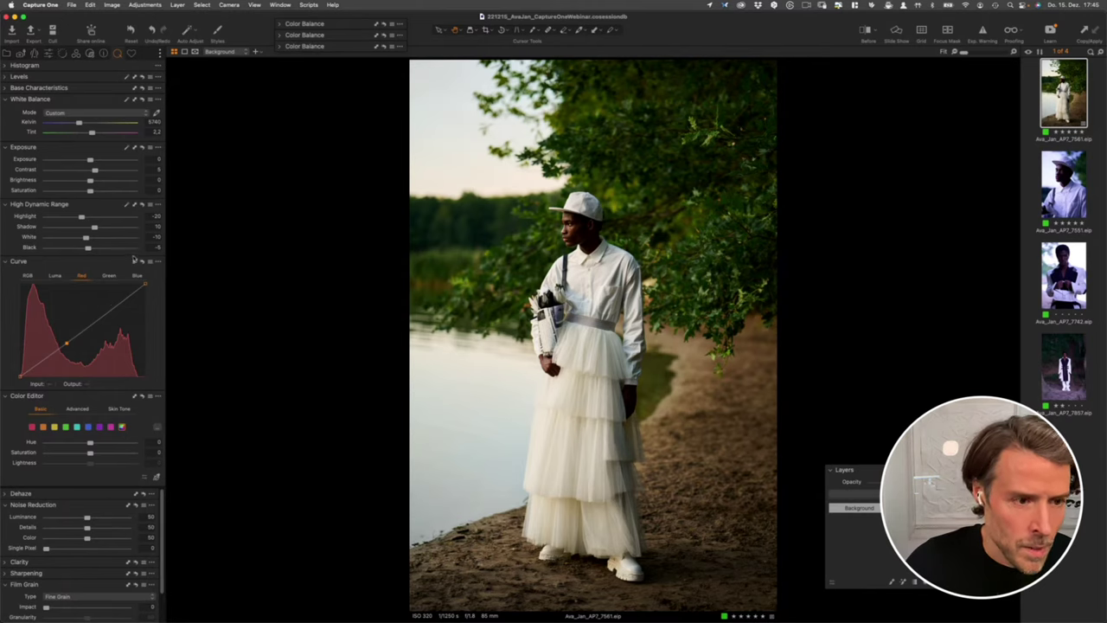
Step: Raise the Blue curve slightly with one point in the shadows and one in the highlights, from input 190 to about 200
left_click(136, 278)
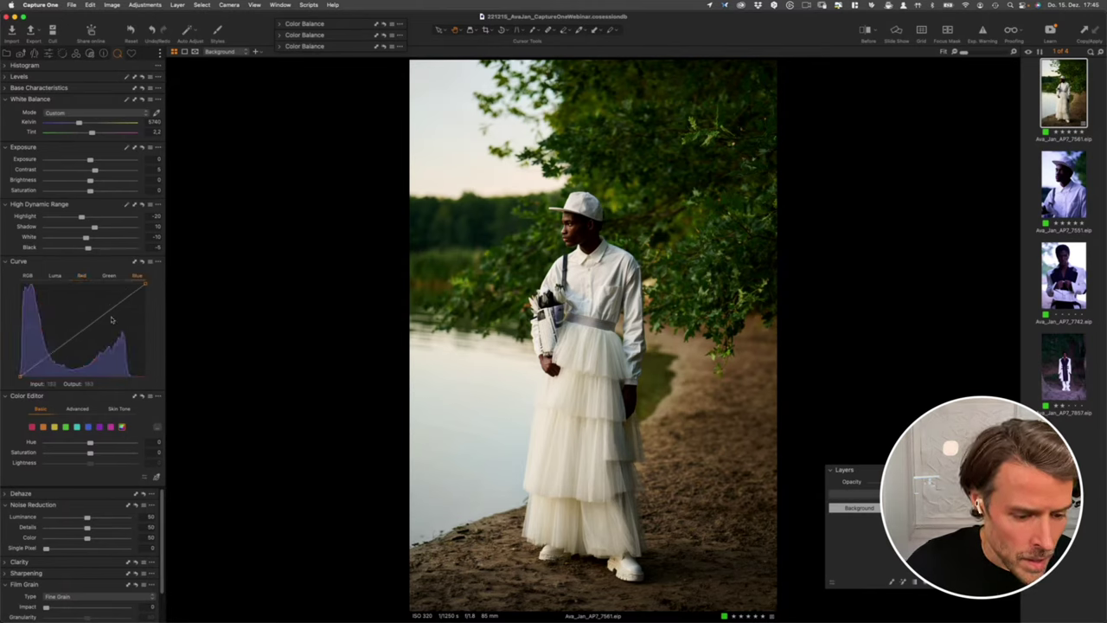
left_click_drag(52, 355, 51, 351)
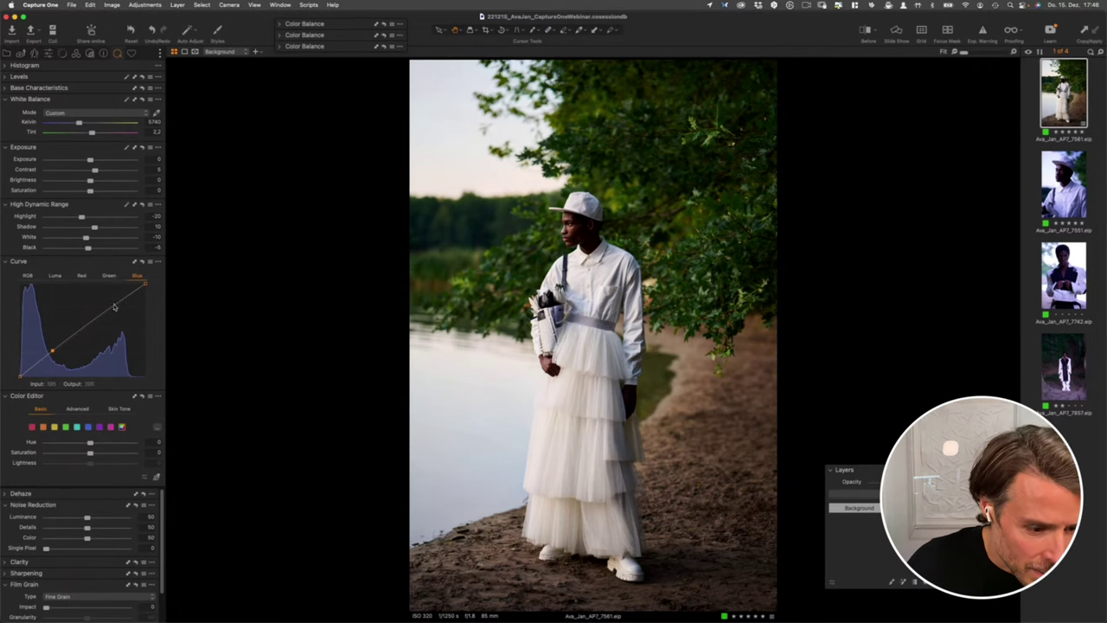
left_click_drag(113, 308, 112, 304)
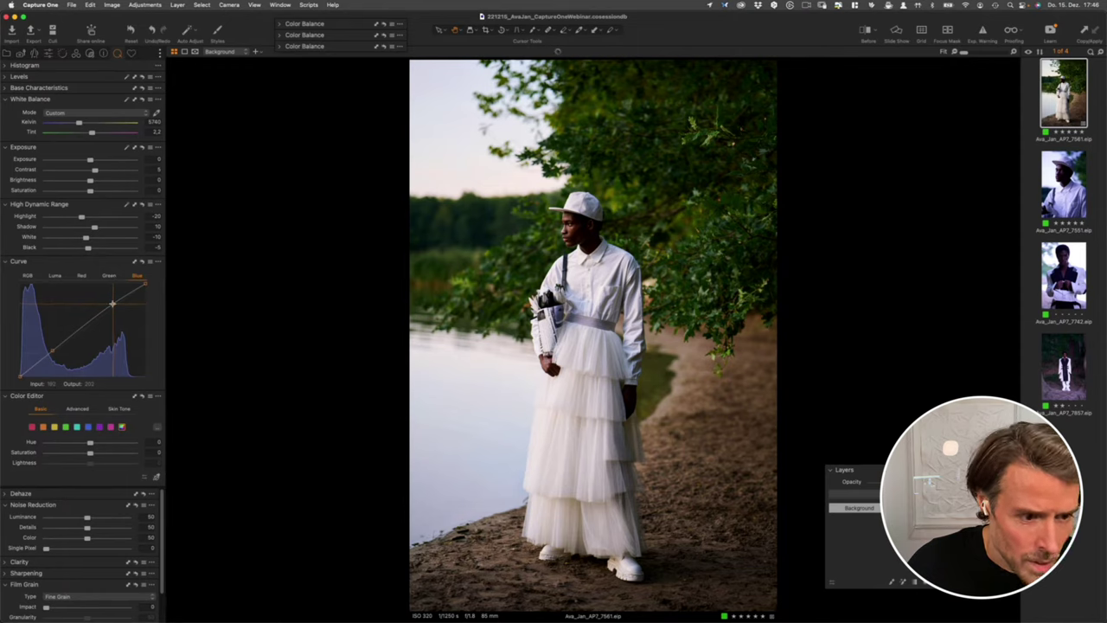
Step: Lower the highlight point of the Blue curve slightly, and compare the photograph with and without its curve adjustments
mouse_move(112, 303)
left_mouse_down()
mouse_move(113, 289)
mouse_move(110, 305)
left_mouse_up()
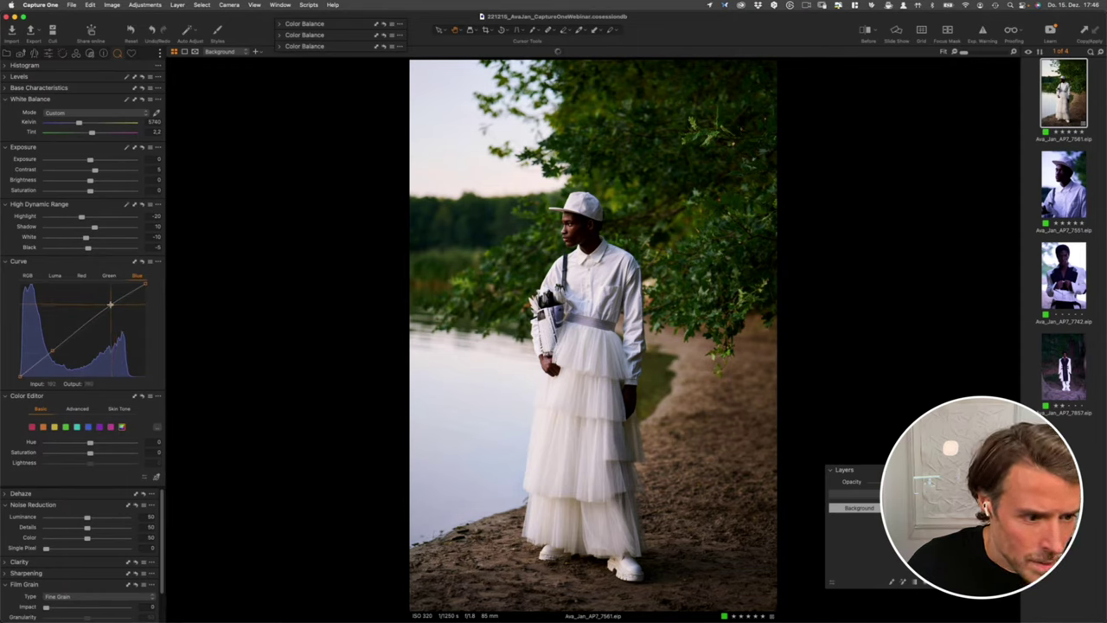
left_click(140, 262)
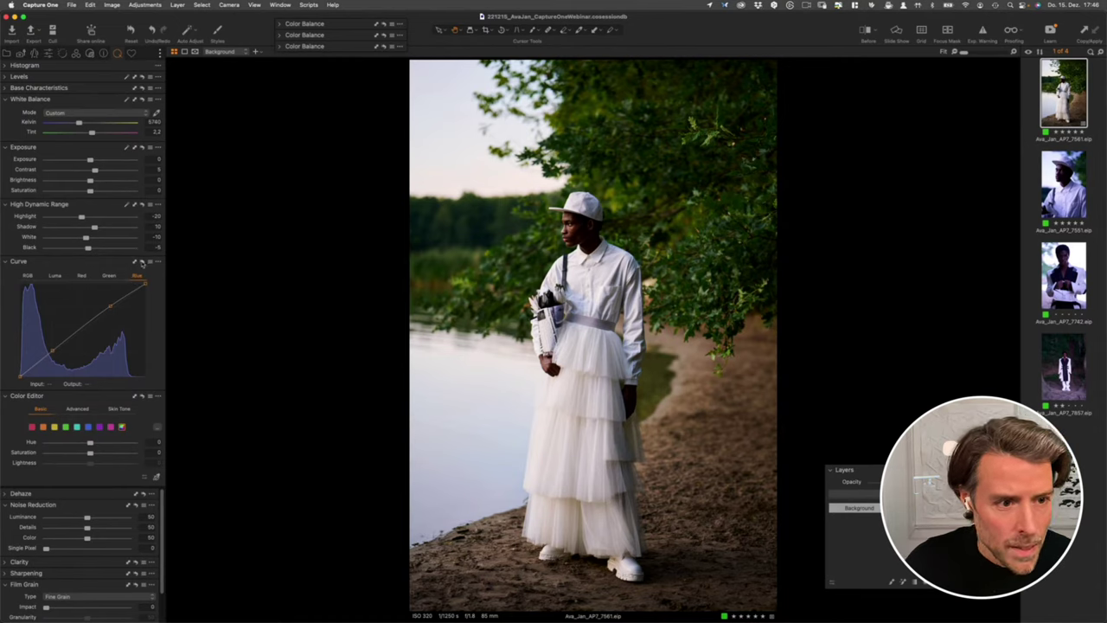
left_click(144, 263)
left_click(143, 263)
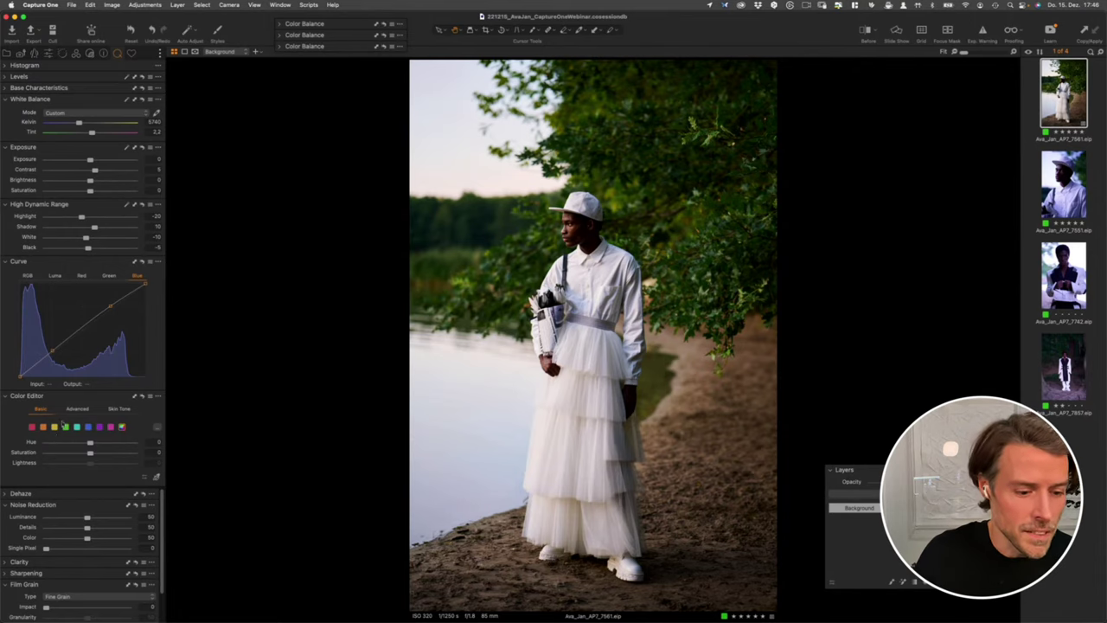
Step: Reduce the saturation of the reds to -18.3 in the basic Color Editor after trying a strong boost
left_click(32, 426)
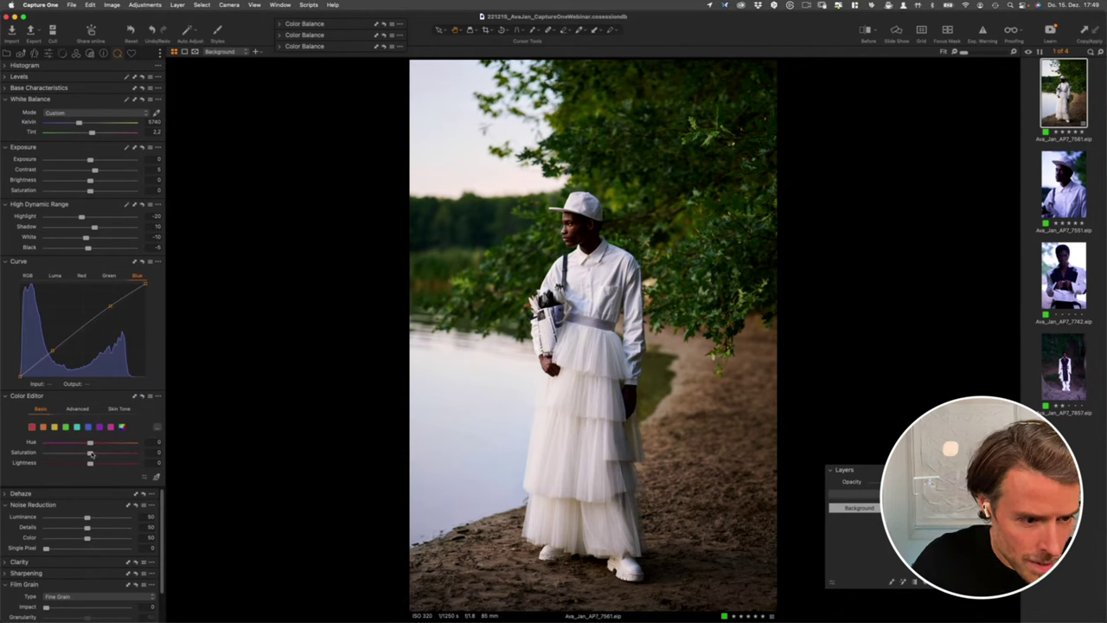
left_click_drag(90, 453, 135, 448)
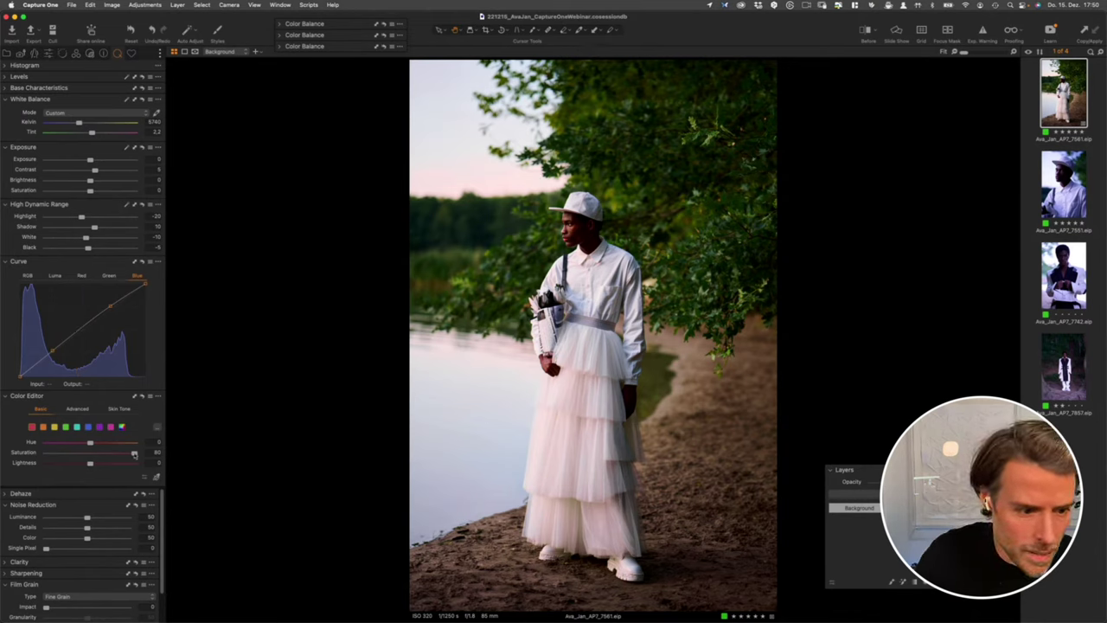
left_click_drag(134, 453, 77, 461)
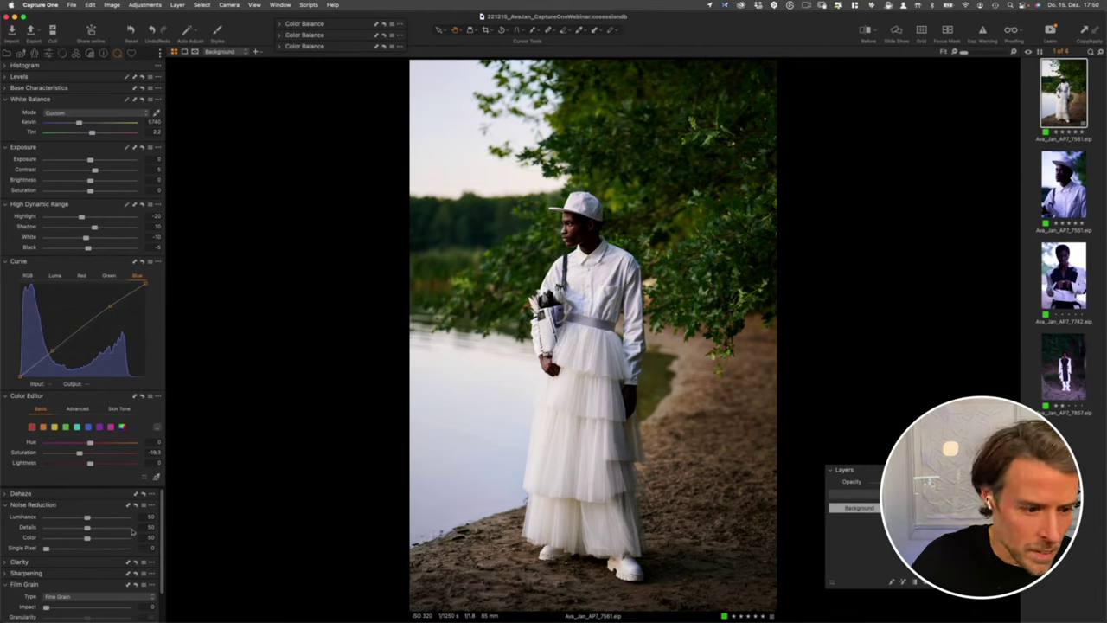
Step: Shift the yellows' hue to 12 and saturation to -33.3, and compare the photograph with and without the color edits
left_click(55, 427)
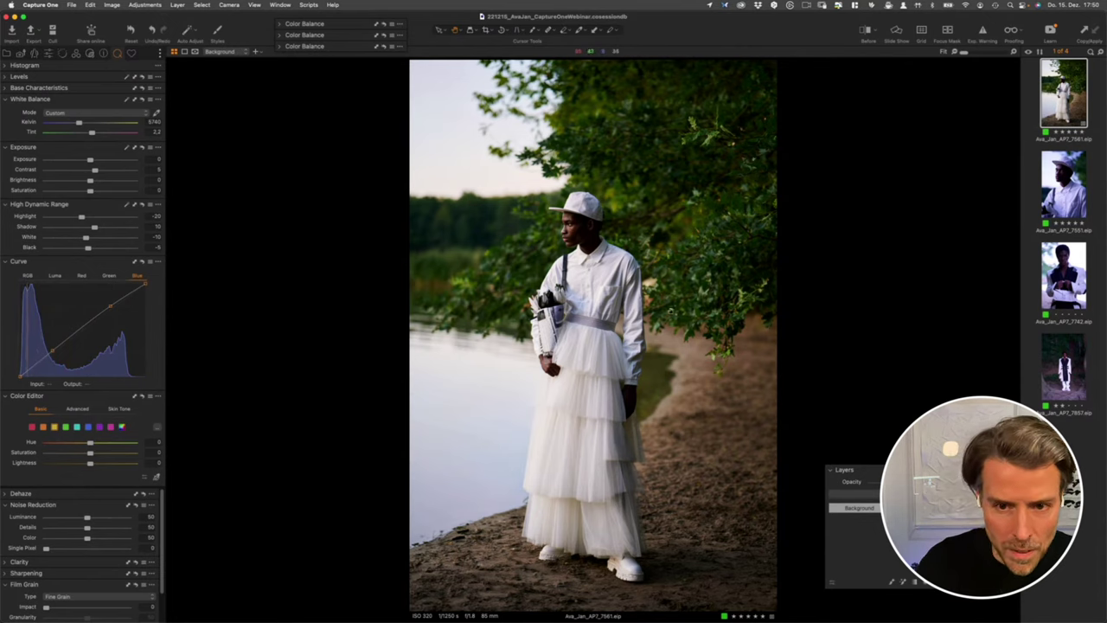
mouse_move(90, 442)
left_mouse_down()
mouse_move(136, 442)
mouse_move(51, 444)
mouse_move(181, 444)
mouse_move(53, 442)
mouse_move(4, 461)
mouse_move(164, 457)
mouse_move(100, 444)
mouse_move(108, 451)
left_mouse_up()
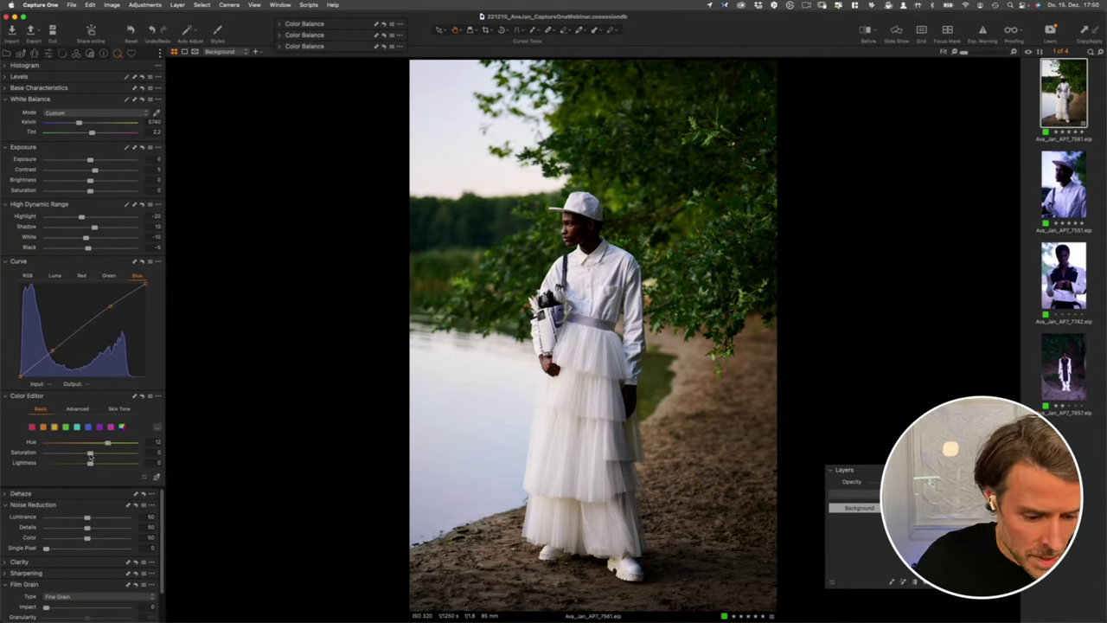
mouse_move(89, 453)
left_mouse_down()
mouse_move(61, 458)
mouse_move(73, 455)
left_mouse_up()
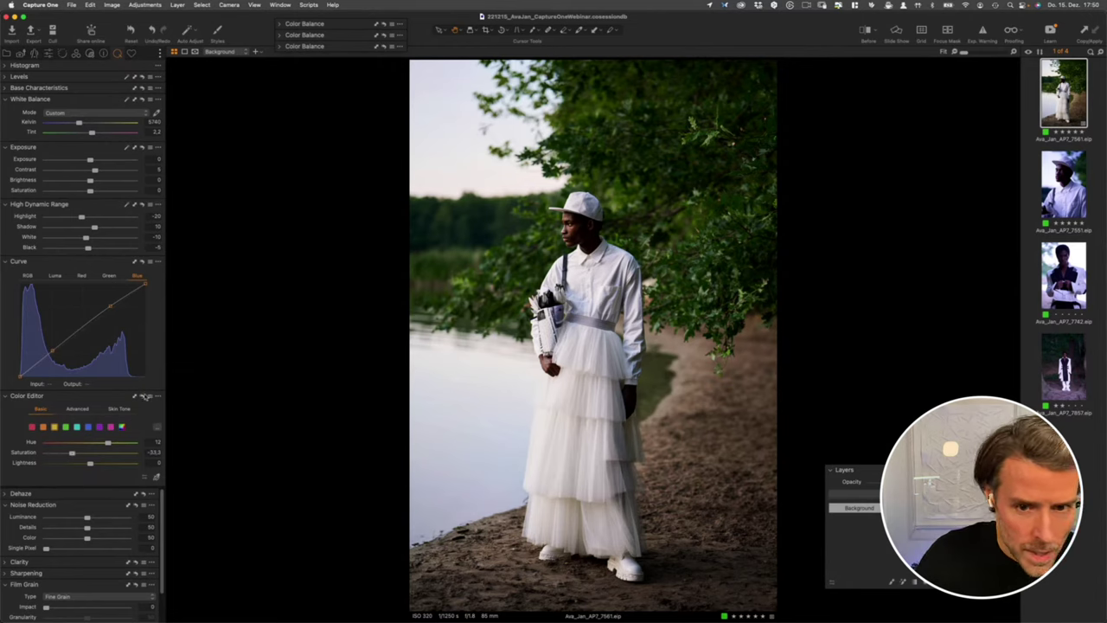
left_click(143, 397)
left_click_drag(143, 397, 143, 398)
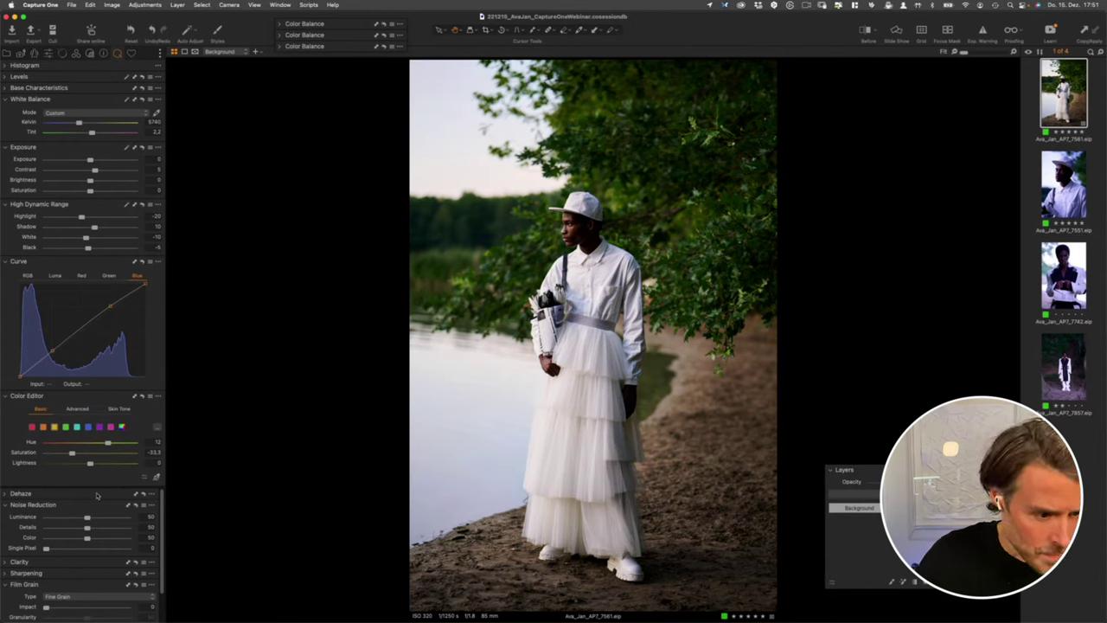
Step: Shift the greens' hue to -10.1 and saturation to -35.3, and compare the photograph with and without the color edits
left_click(66, 427)
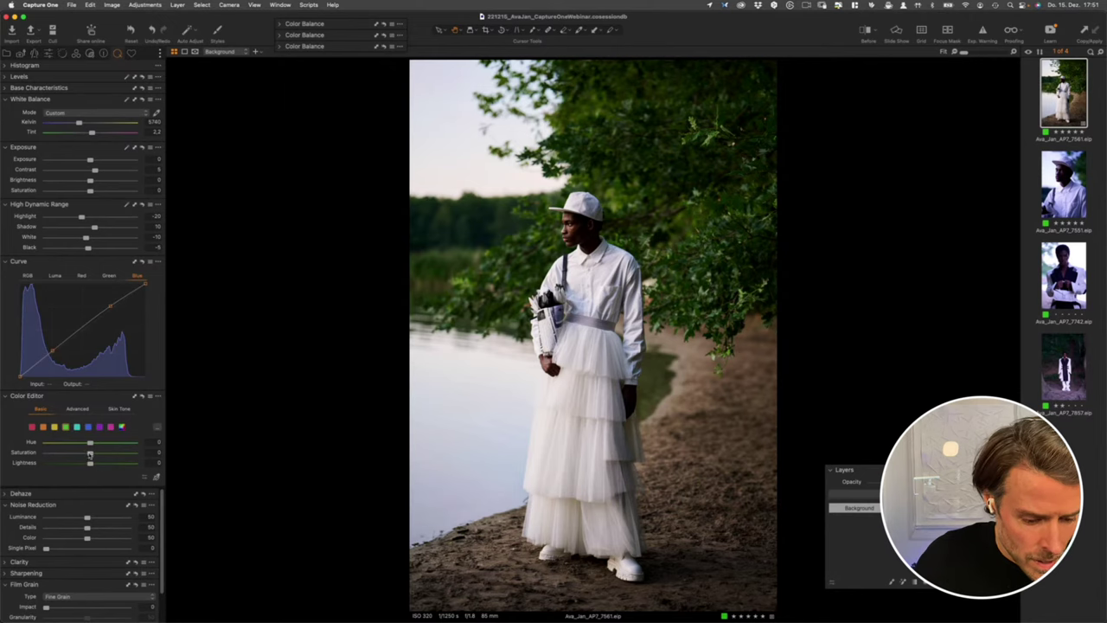
left_click_drag(90, 442, 76, 446)
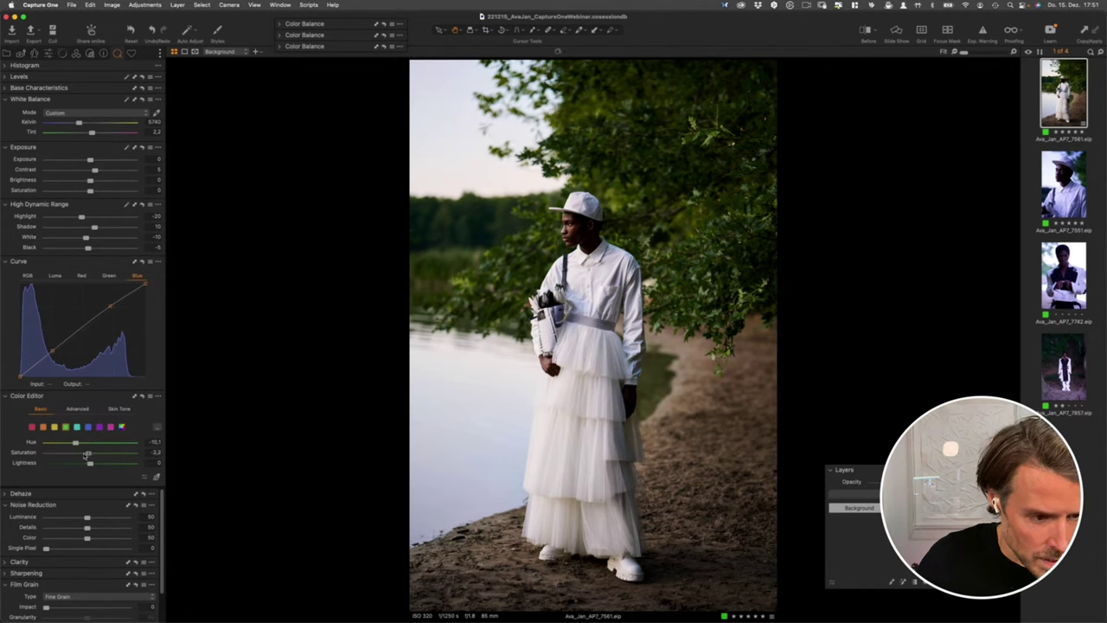
left_click_drag(87, 453, 68, 457)
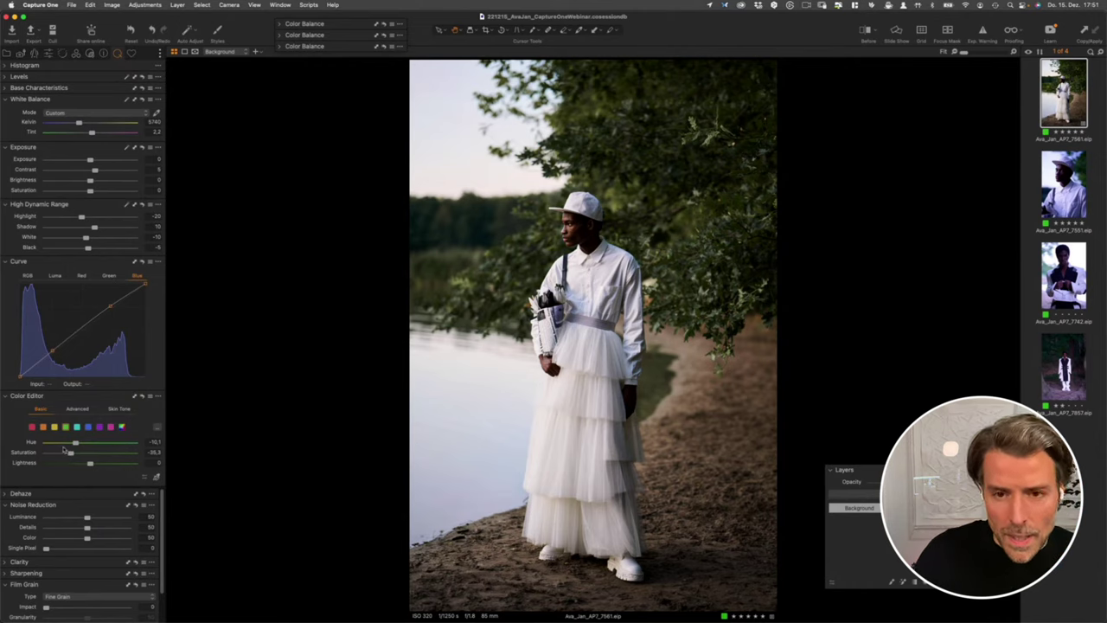
left_click(143, 396)
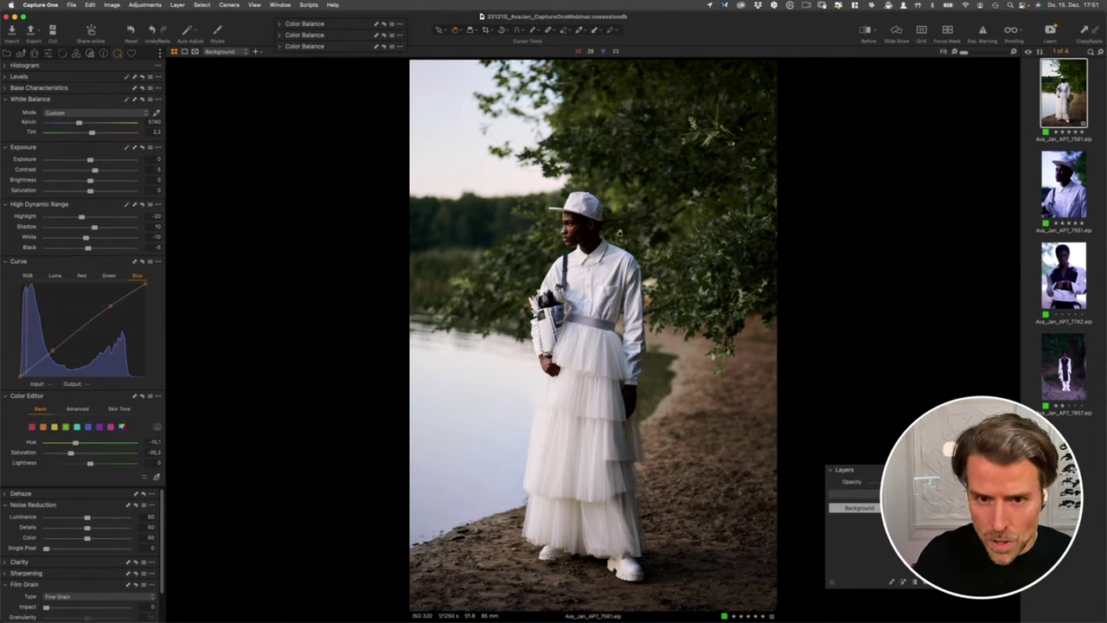
Step: Compare the graded photograph with its original unedited version
left_click(865, 31)
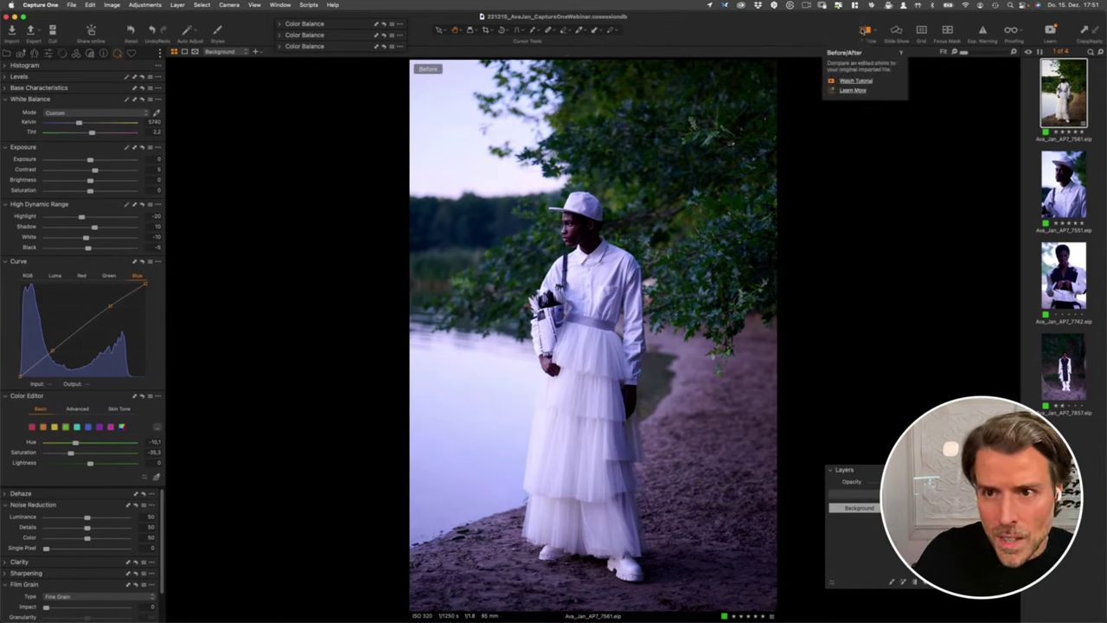
left_click(866, 31)
left_click(867, 32)
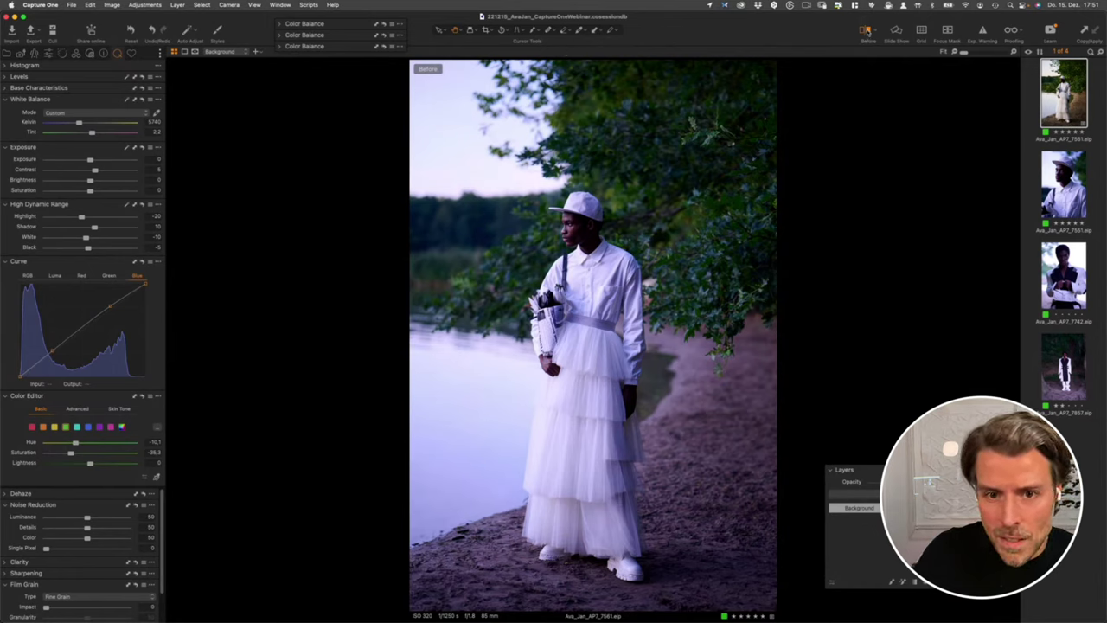
left_click(866, 31)
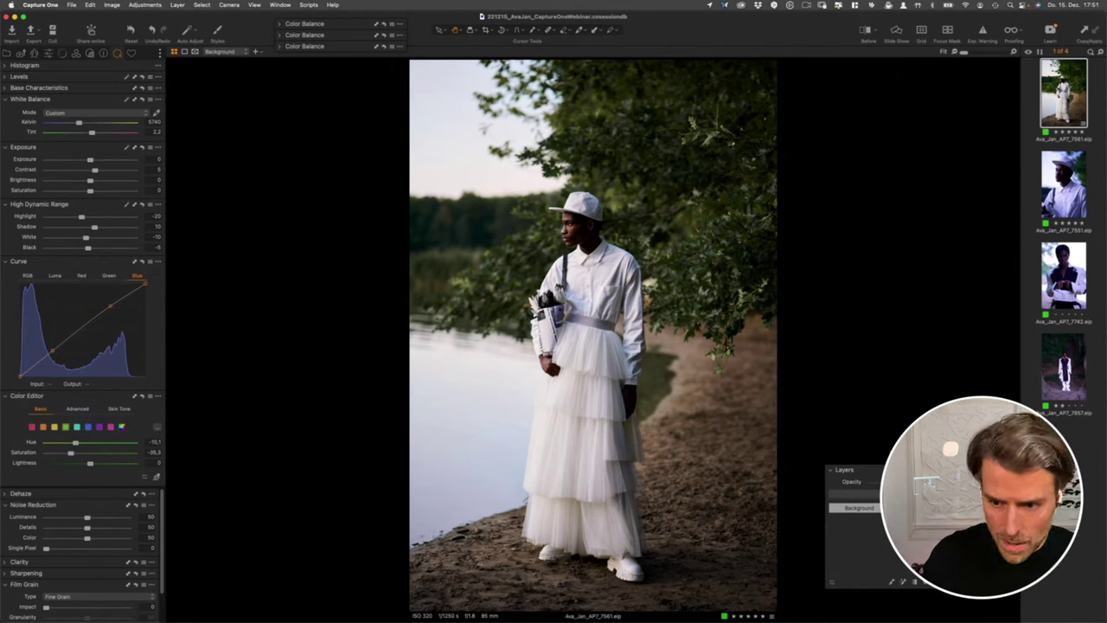
Step: Add a new adjustment layer and name it "recover shadows"
left_click(831, 581)
double_click(866, 507)
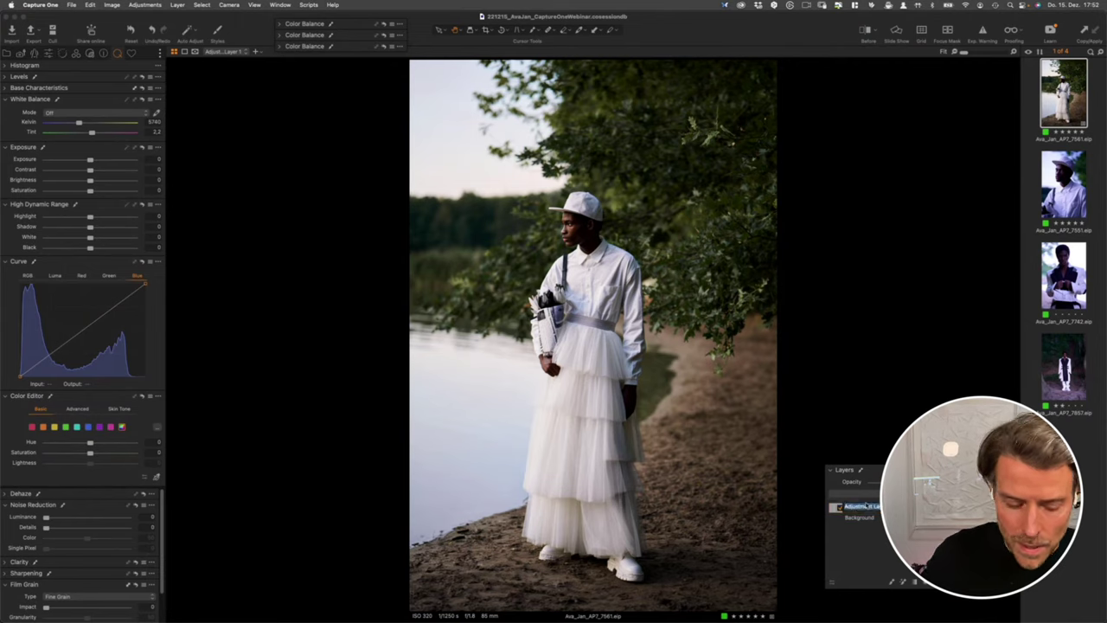
type("Ret")
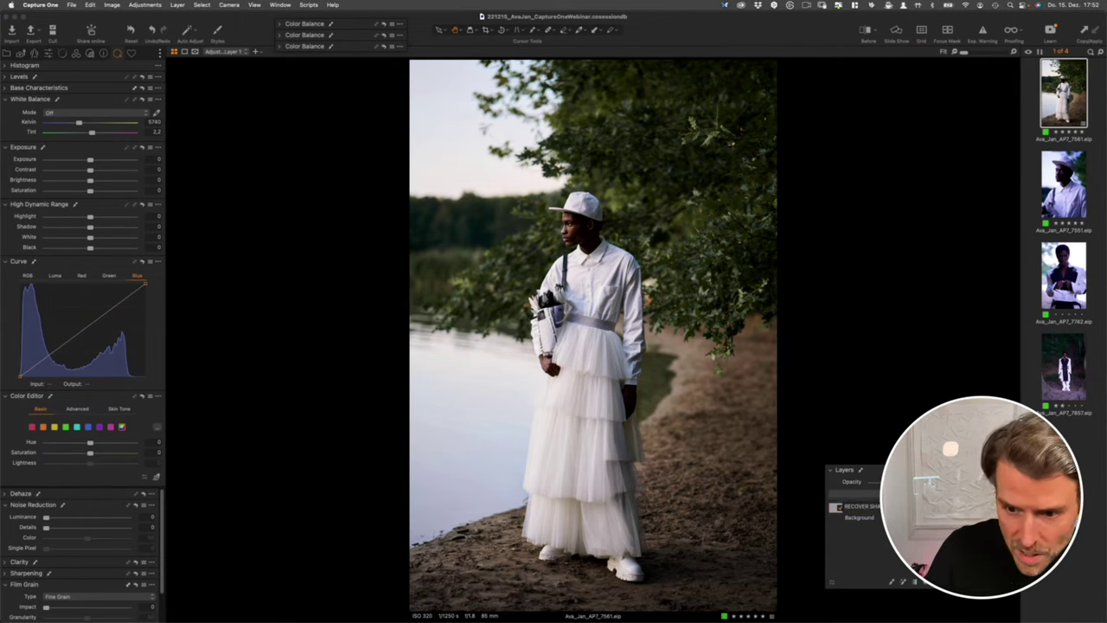
key("Return")
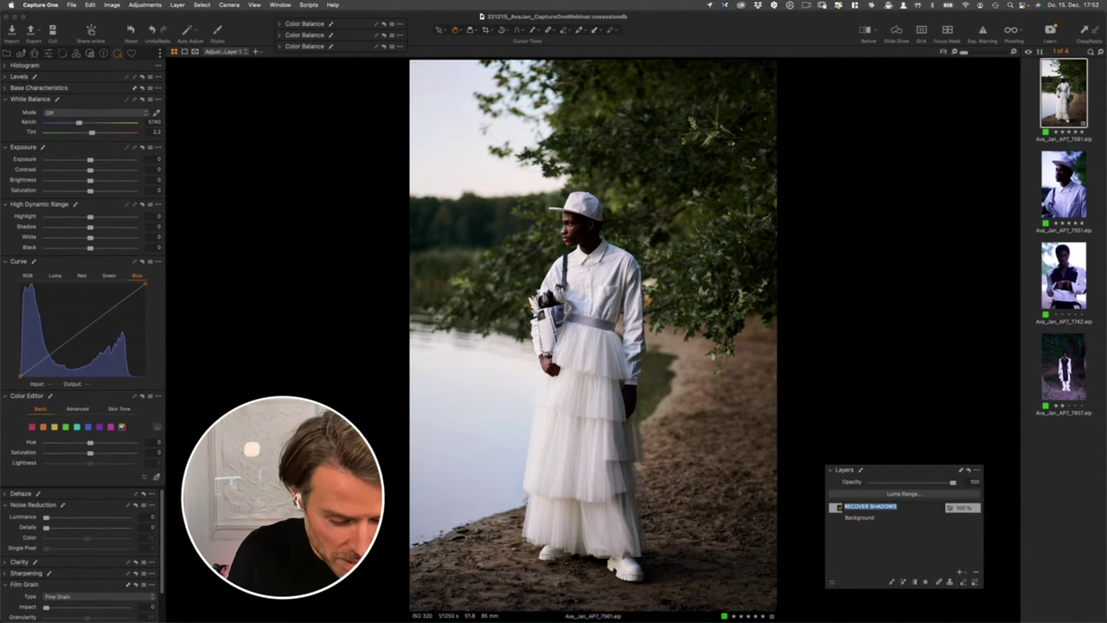
key("BackSpace")
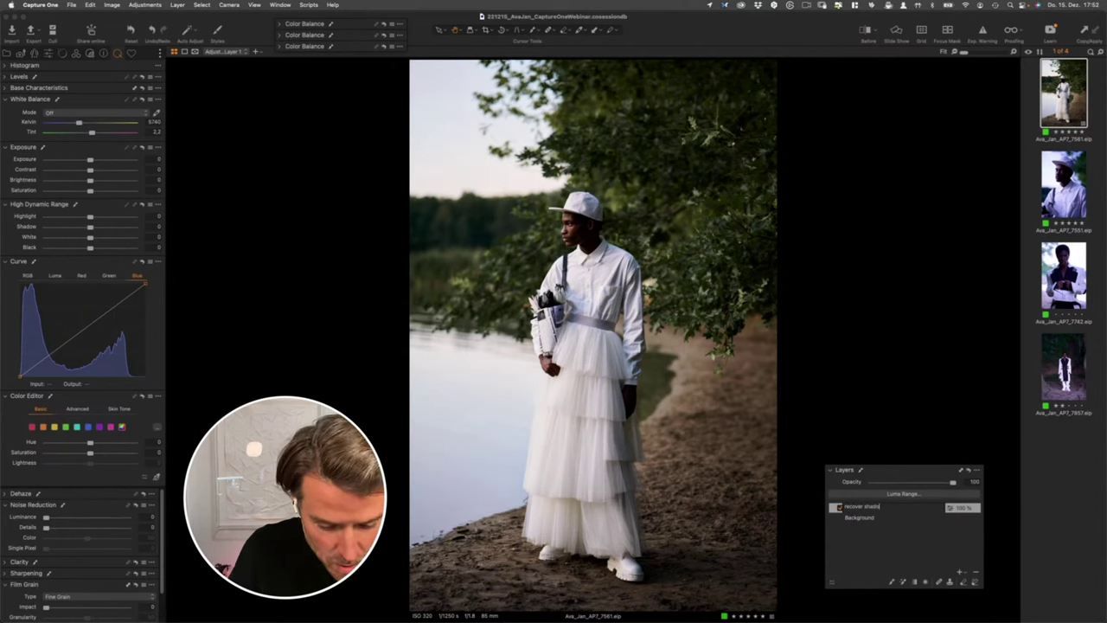
key("Return")
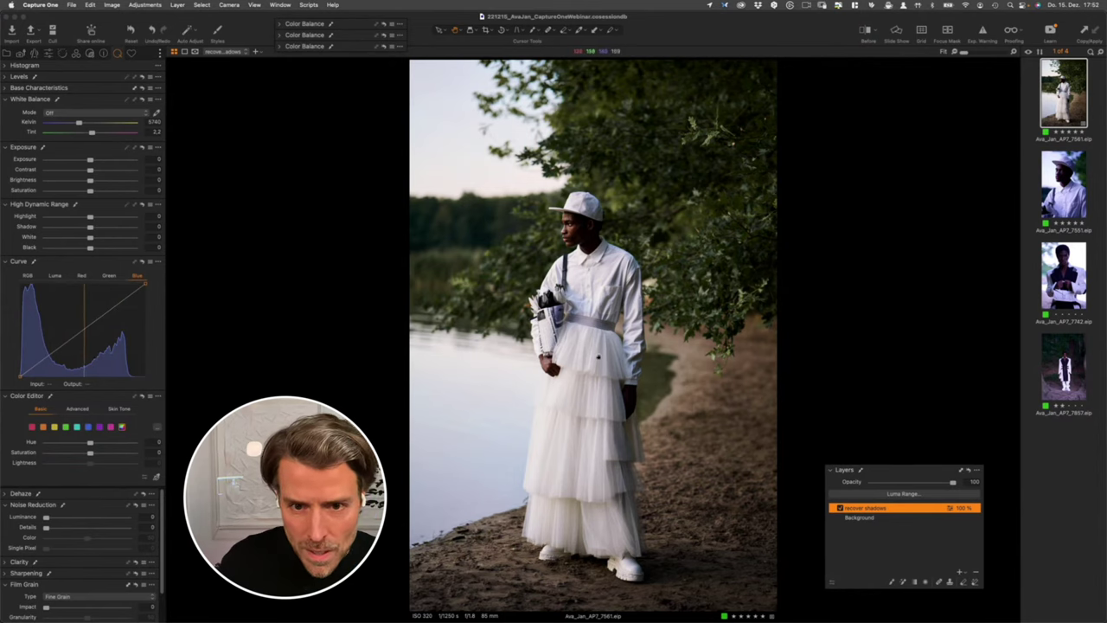
Step: Fill the mask of the recover shadows layer and briefly display the mask to check its coverage
right_click(916, 511)
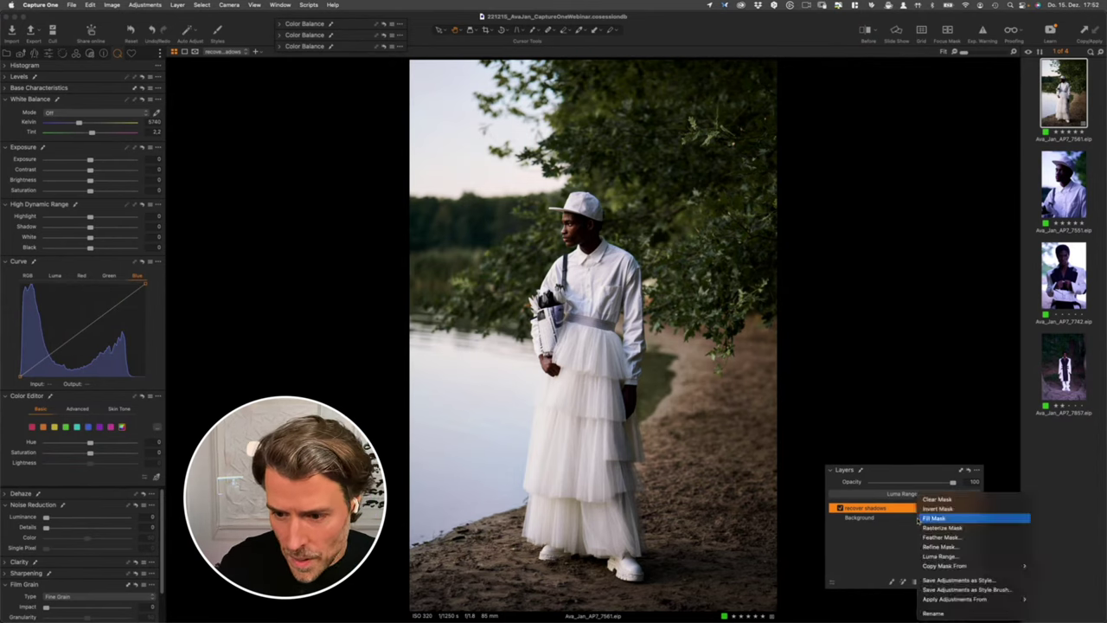
key("Escape")
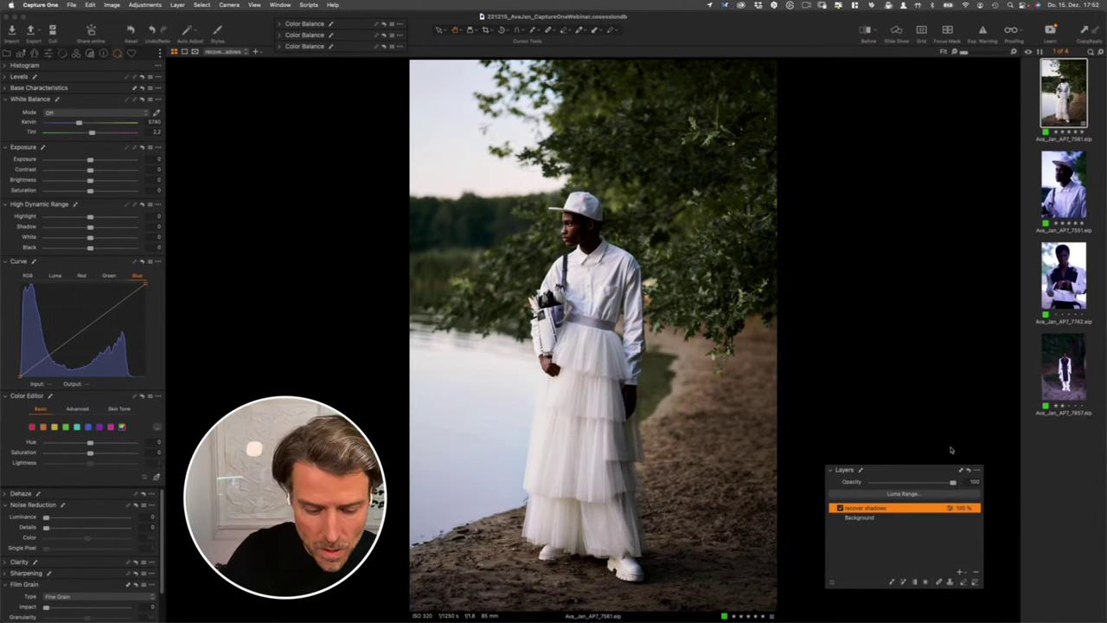
key("m")
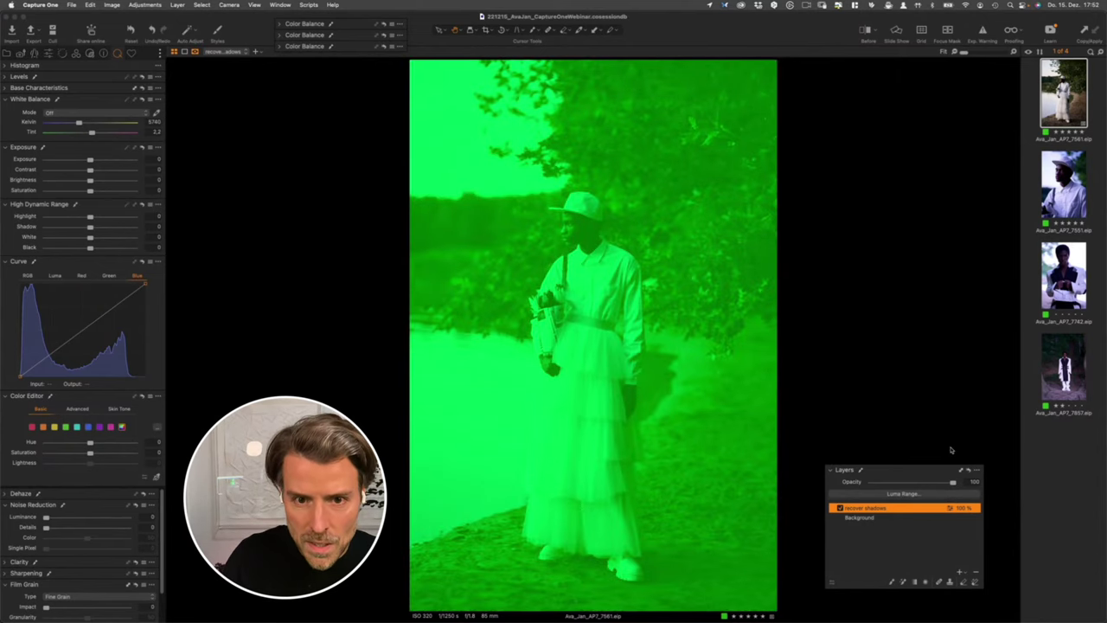
key("m")
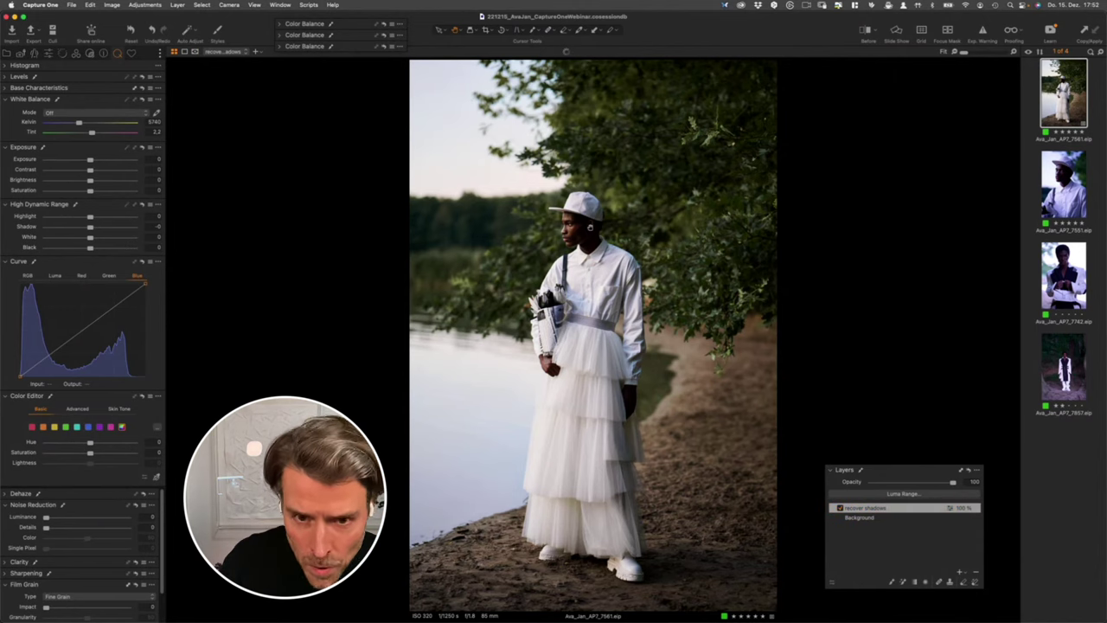
Step: On the recover shadows layer, set High Dynamic Range to Shadow 57, White -79 and Black 39
key("super+plus")
key("super+plus")
scroll(590, 227, "up", 3)
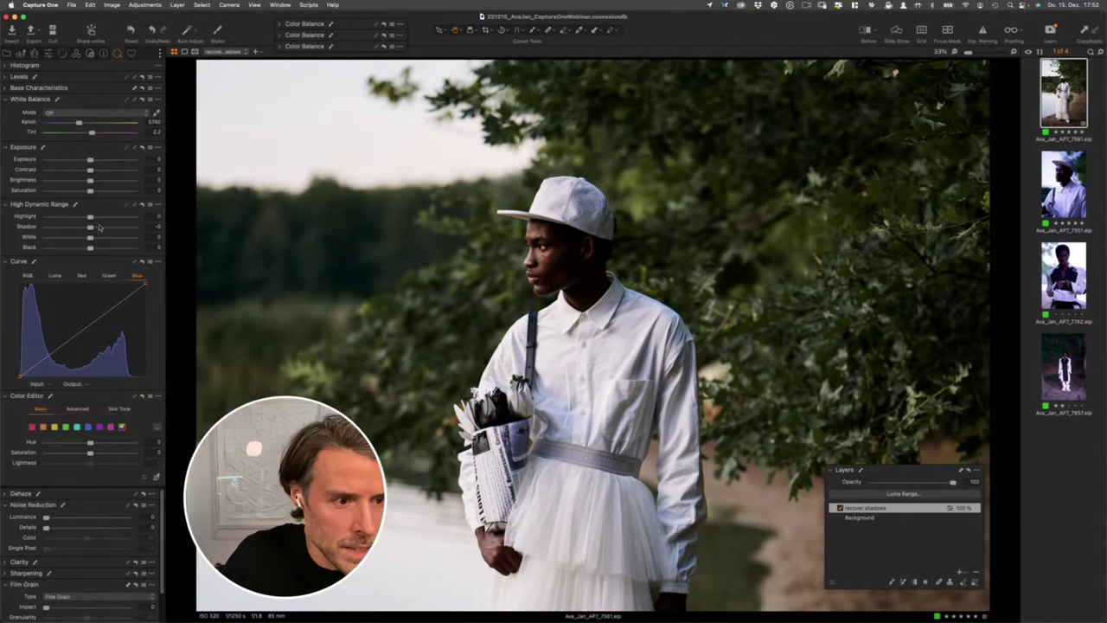
left_click_drag(90, 227, 116, 235)
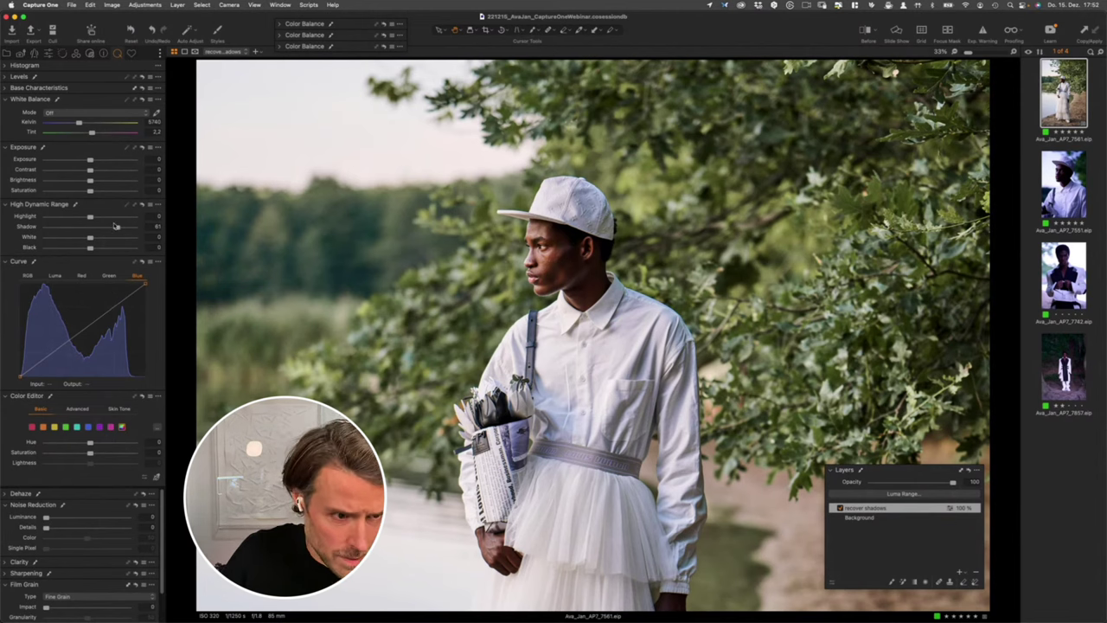
left_click_drag(117, 228, 115, 229)
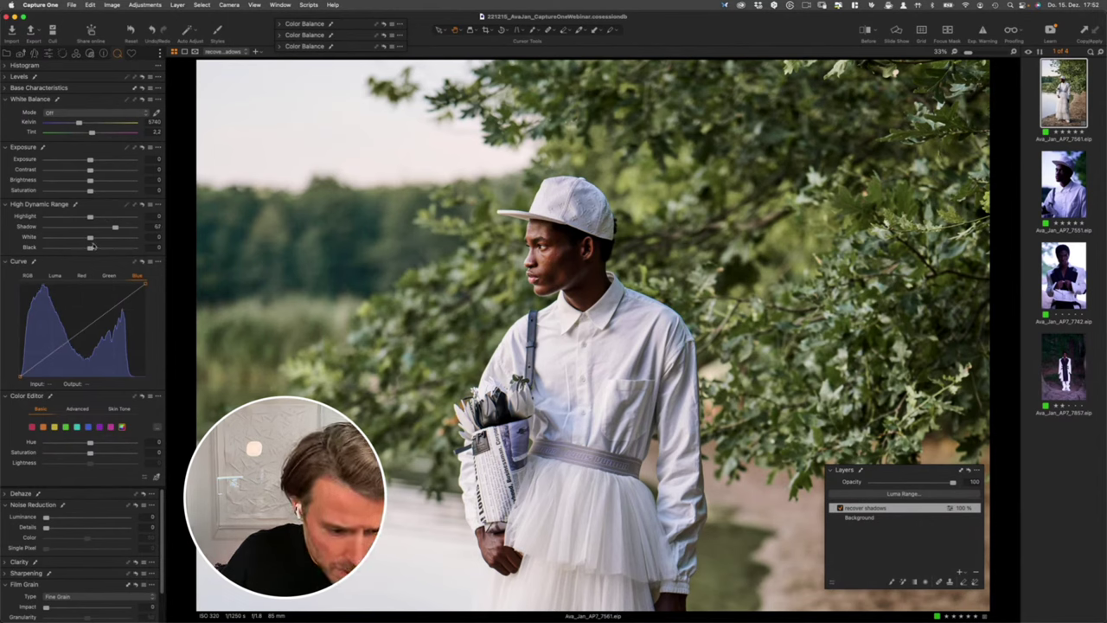
left_click_drag(90, 237, 54, 237)
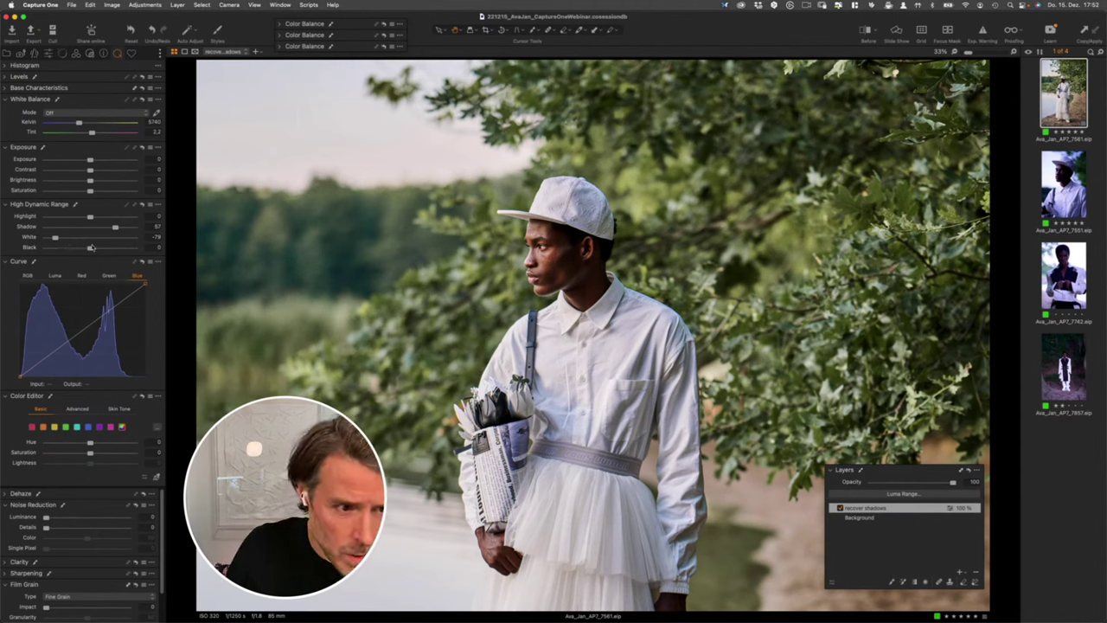
left_click_drag(92, 249, 108, 249)
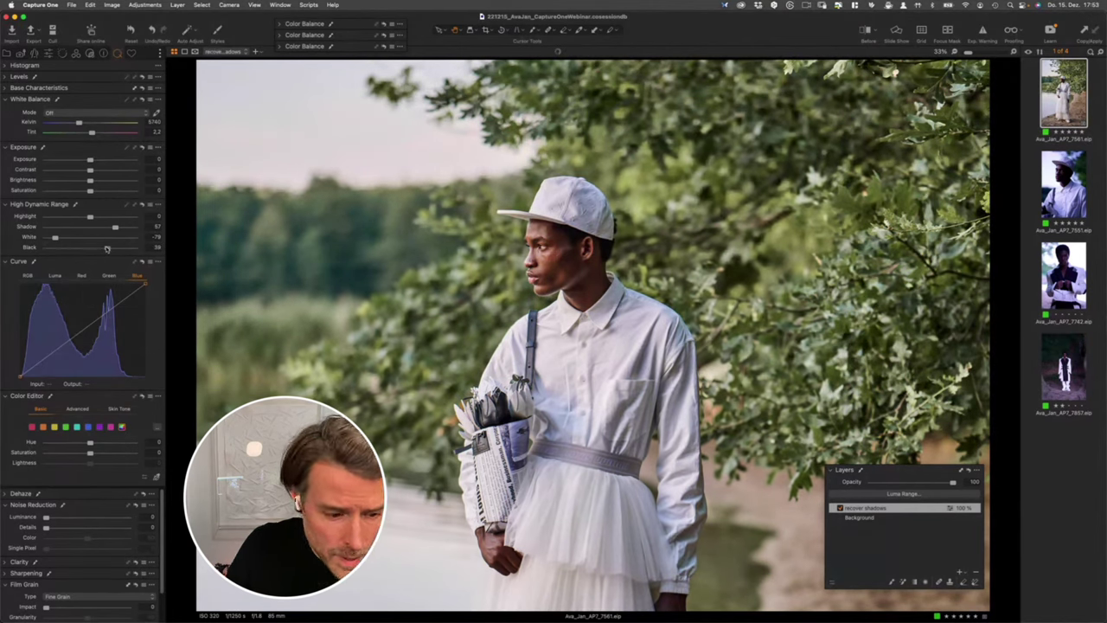
Step: Clear the mask of the recover shadows layer and set the mask brush to 12 opacity
right_click(875, 508)
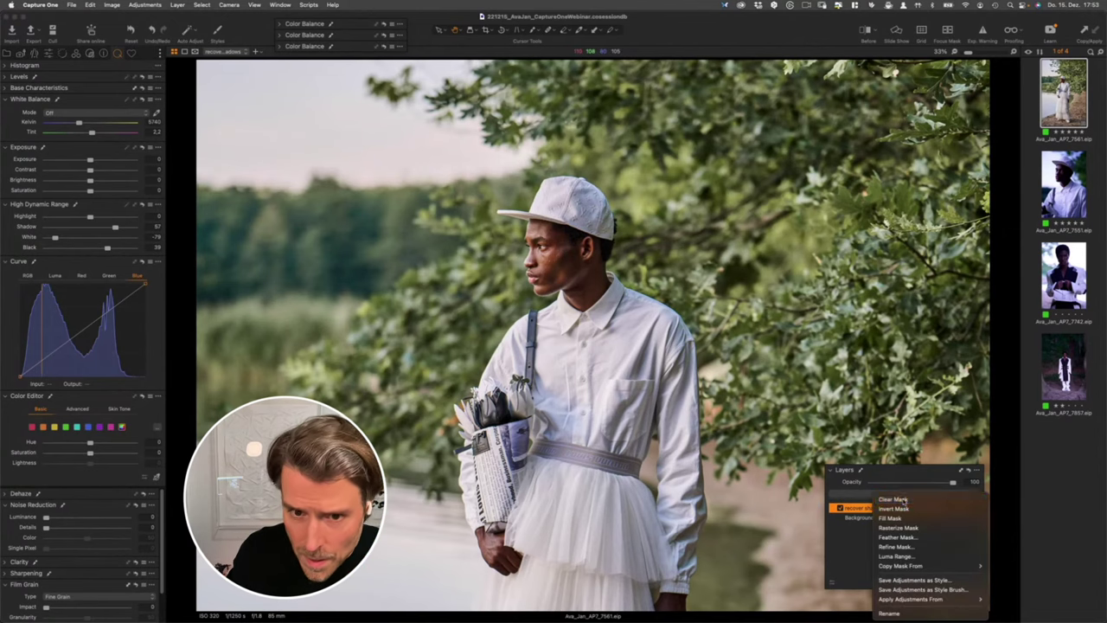
left_click(893, 499)
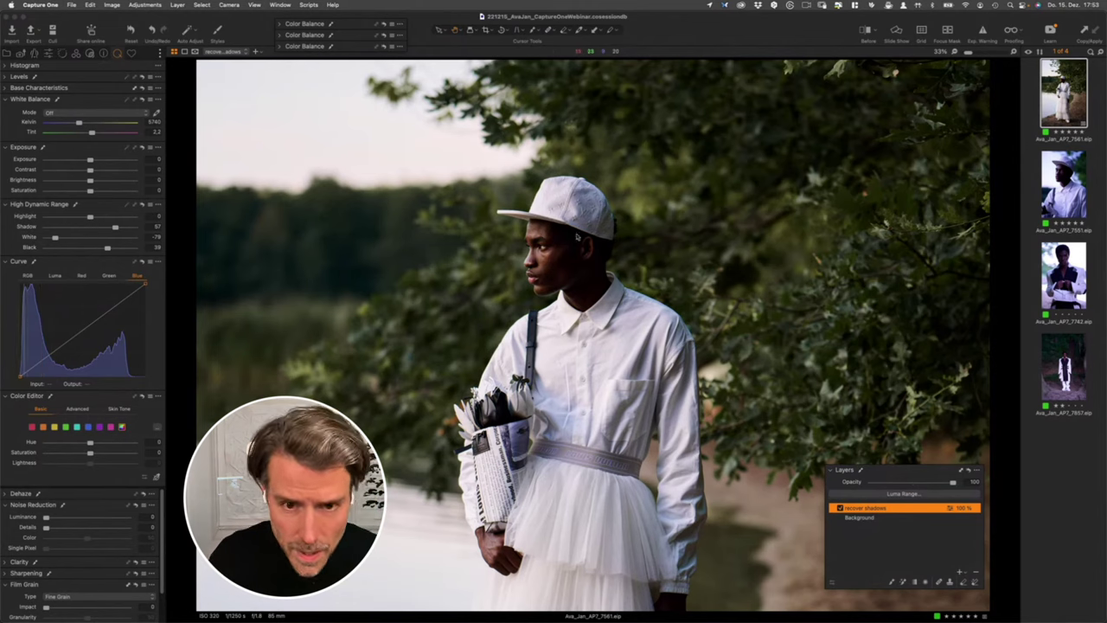
key("b")
right_click(566, 269)
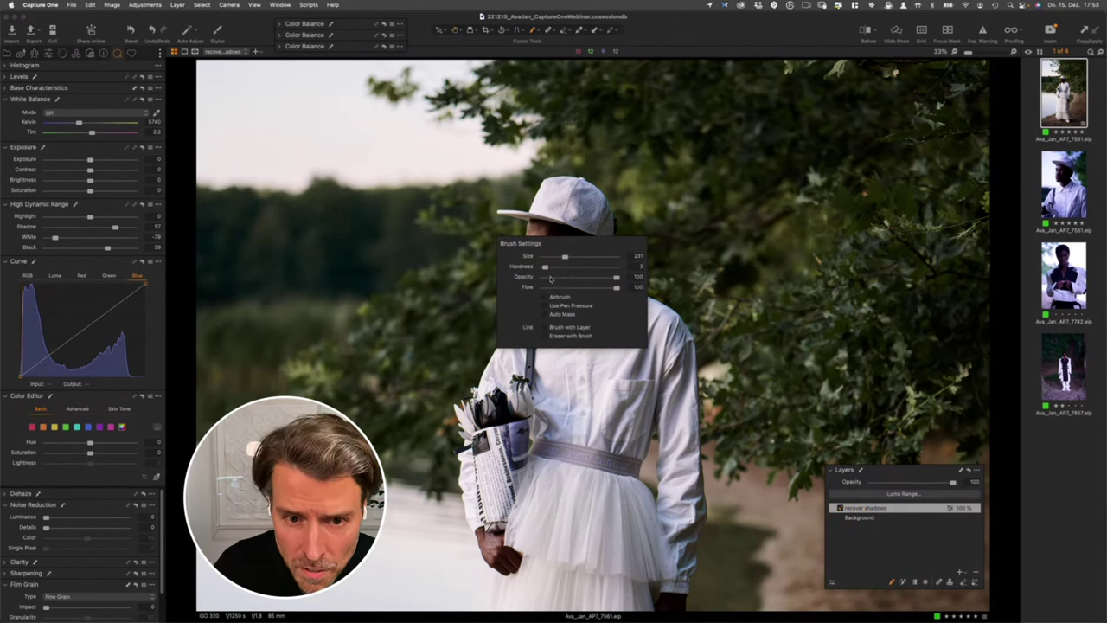
left_click(550, 278)
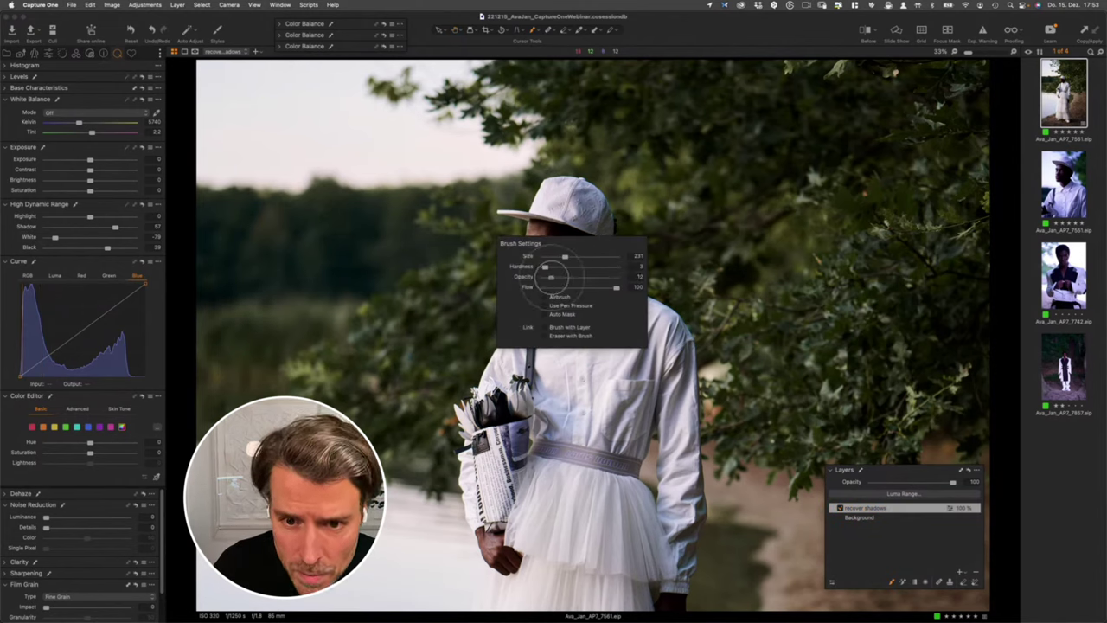
Step: Paint the recover shadows mask over the shaded side of the model's face, ear and neck
mouse_move(570, 224)
left_mouse_down()
mouse_move(566, 275)
mouse_move(568, 245)
mouse_move(587, 248)
mouse_move(563, 229)
mouse_move(563, 270)
mouse_move(576, 224)
mouse_move(585, 227)
mouse_move(577, 281)
mouse_move(594, 285)
mouse_move(593, 222)
left_mouse_up()
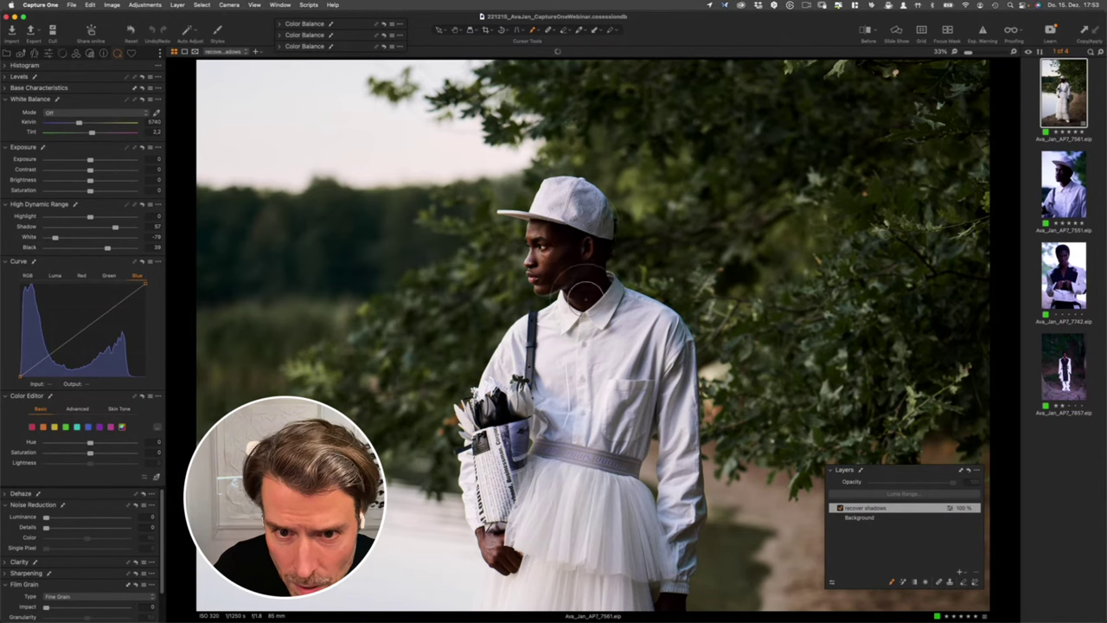
key("super+plus")
key("super+plus")
key("super+plus")
key("super+plus")
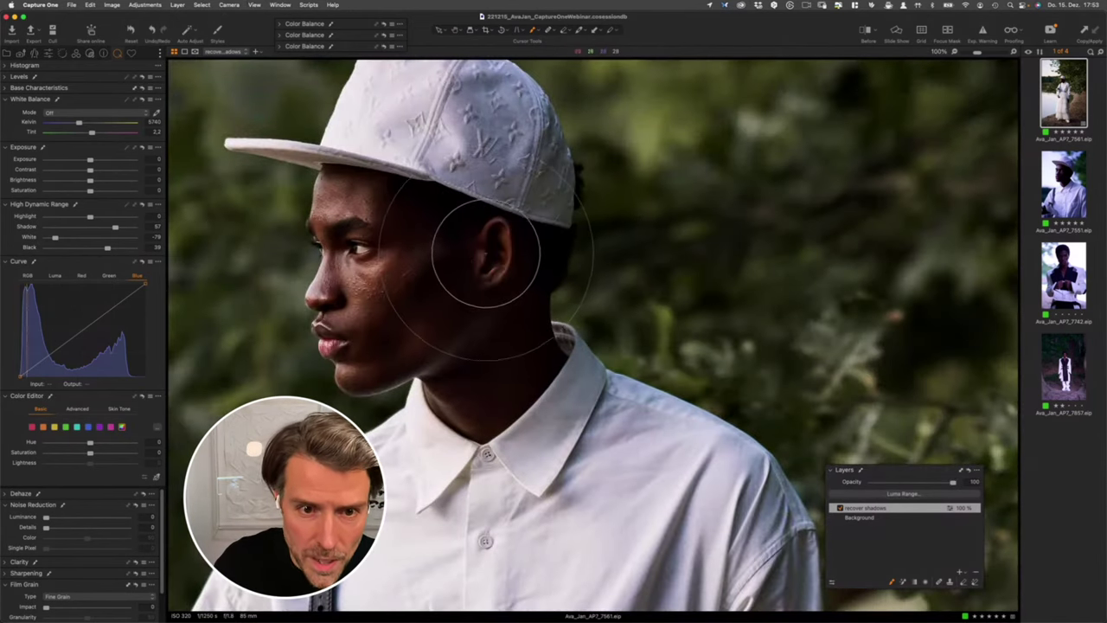
mouse_move(424, 207)
left_mouse_down()
mouse_move(460, 407)
mouse_move(452, 248)
mouse_move(425, 218)
mouse_move(366, 321)
mouse_move(521, 324)
mouse_move(498, 260)
left_mouse_up()
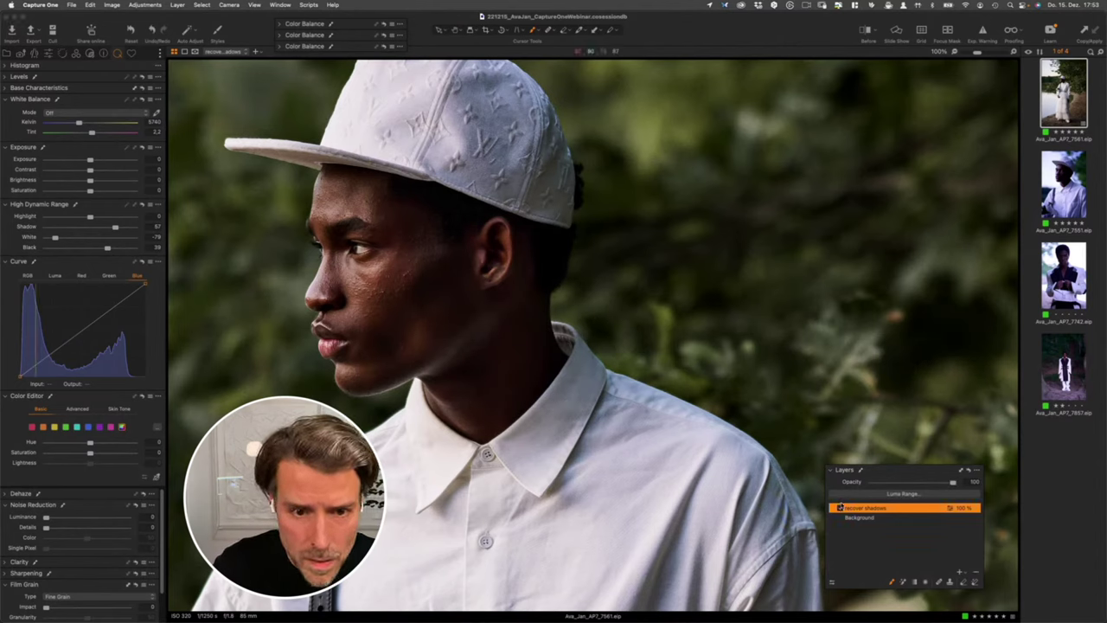
Step: Compare the face with and without the recover shadows layer, and display the layer's brushed mask
key("y")
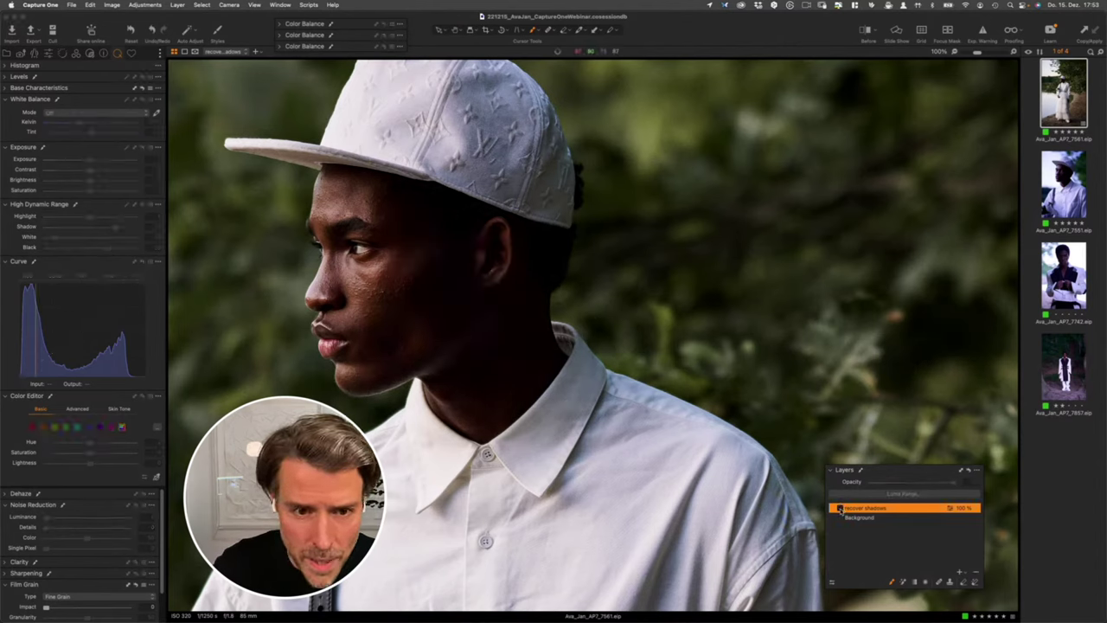
key("y")
left_click(840, 509)
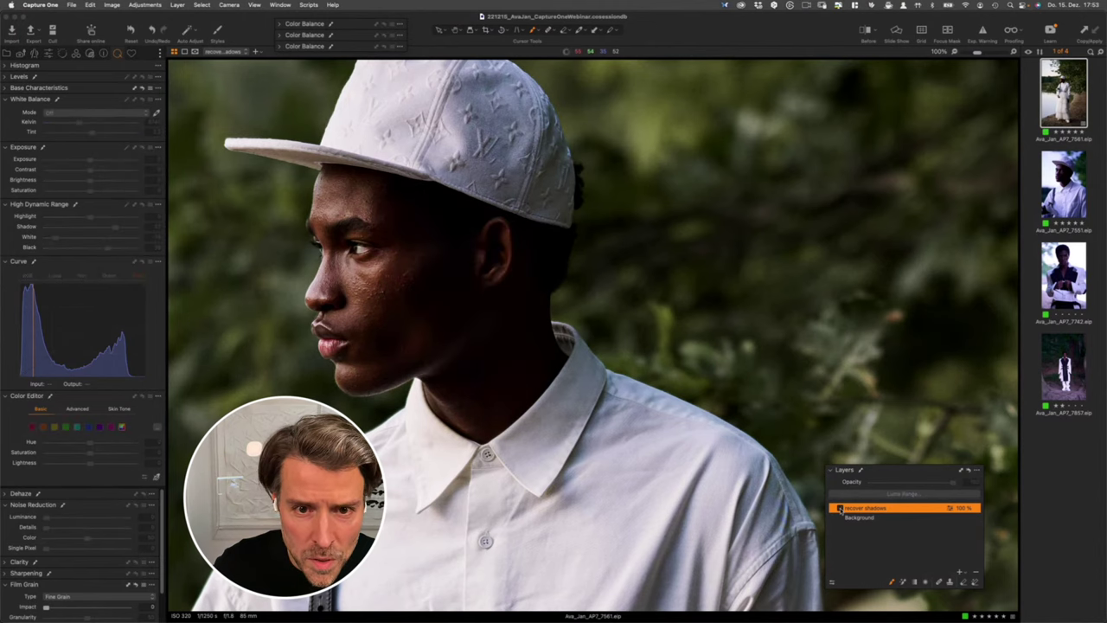
left_click(840, 509)
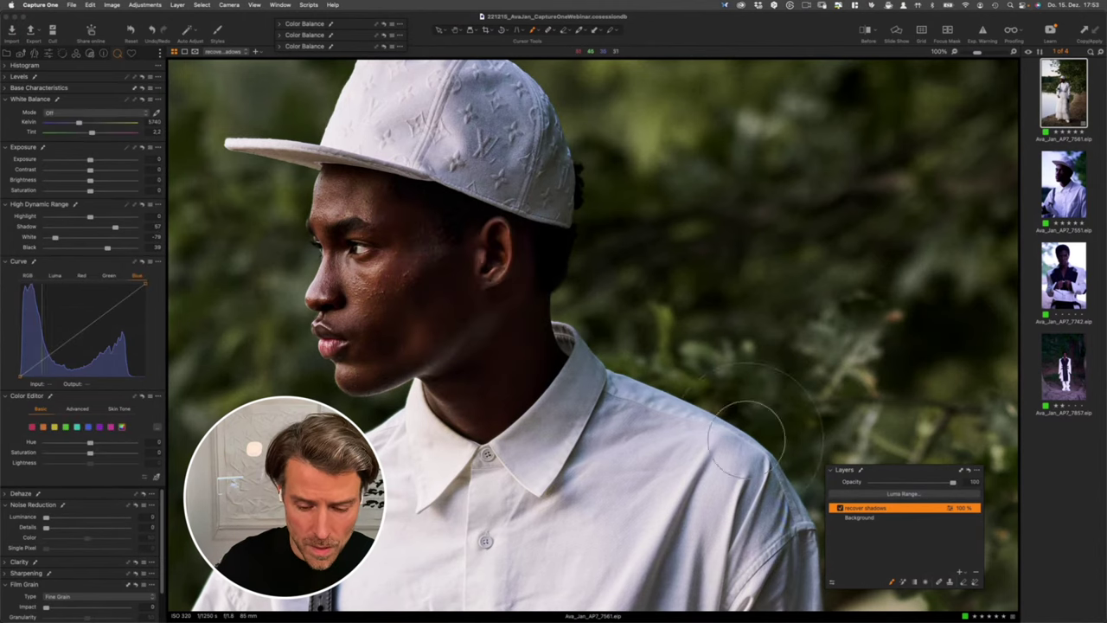
scroll(509, 378, "down", 3)
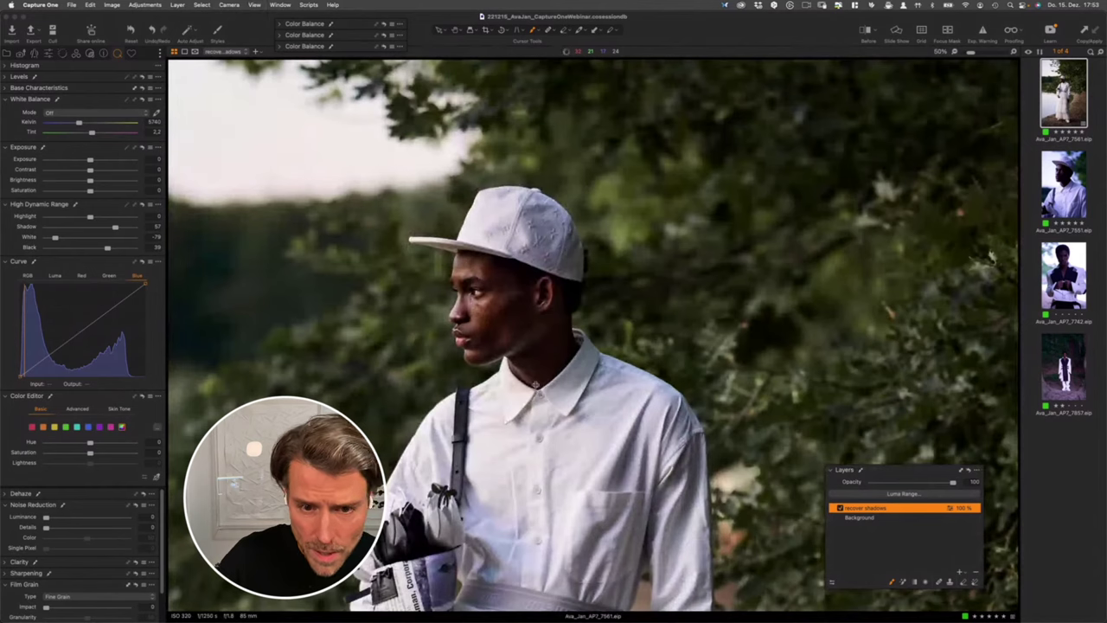
key("b")
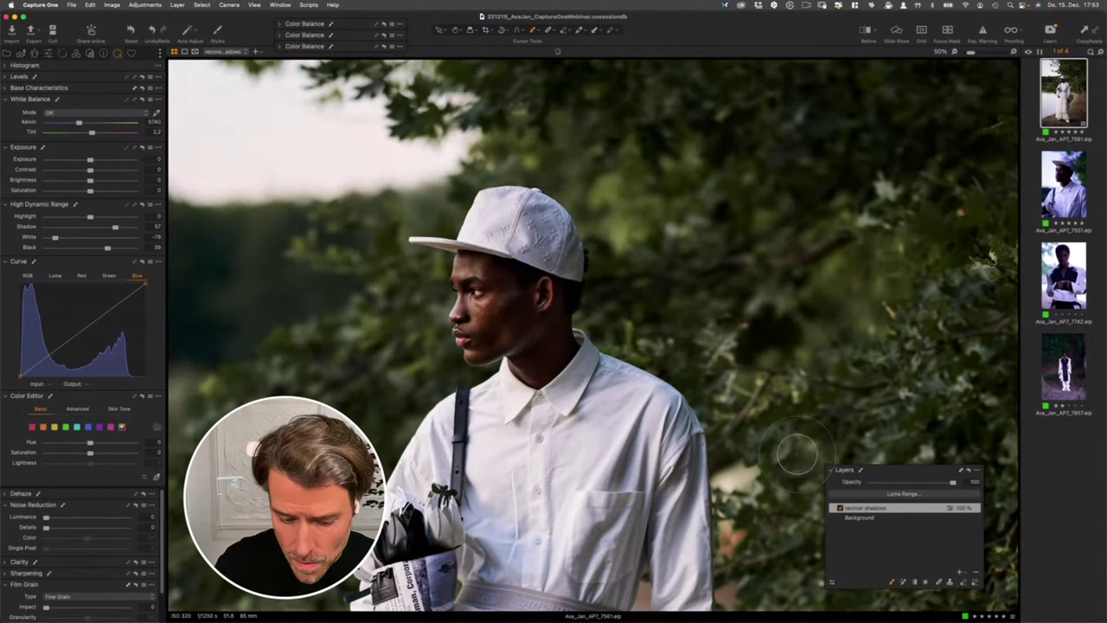
key("m")
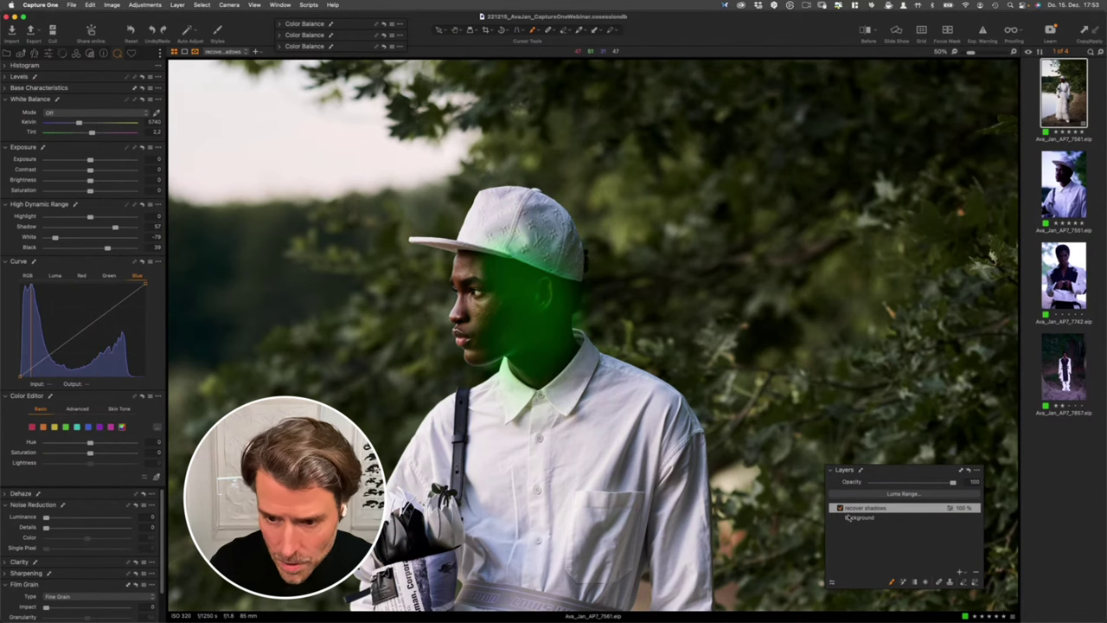
Step: Paint the recover shadows mask over the model's dark hand hanging beside the skirt
scroll(649, 454, "down", 5)
scroll(542, 247, "down", 6)
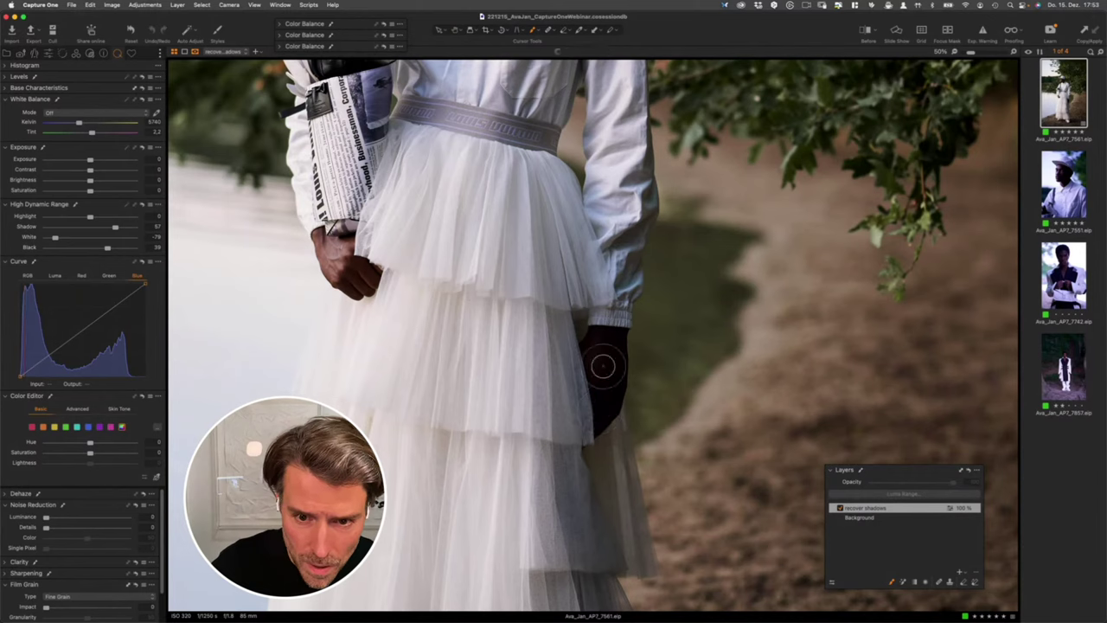
mouse_move(605, 395)
left_mouse_down()
mouse_move(598, 334)
mouse_move(599, 359)
mouse_move(590, 341)
mouse_move(597, 396)
mouse_move(616, 335)
mouse_move(606, 369)
left_mouse_up()
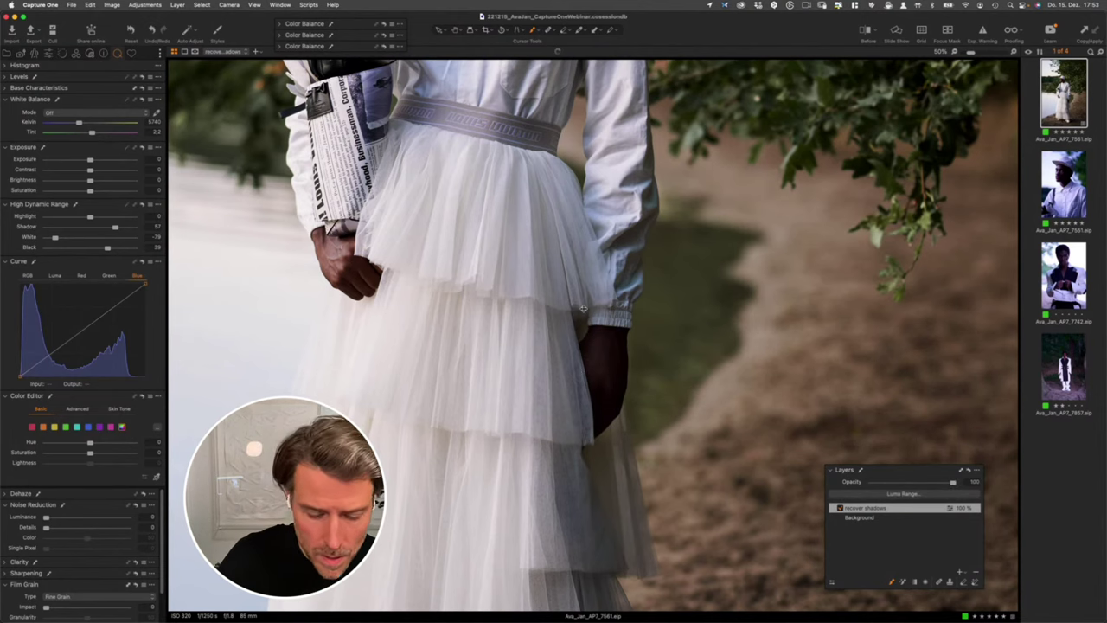
Step: Check the recover shadows layer on the whole photograph, set its opacity to 75, and compare the result with the original
key("super+0")
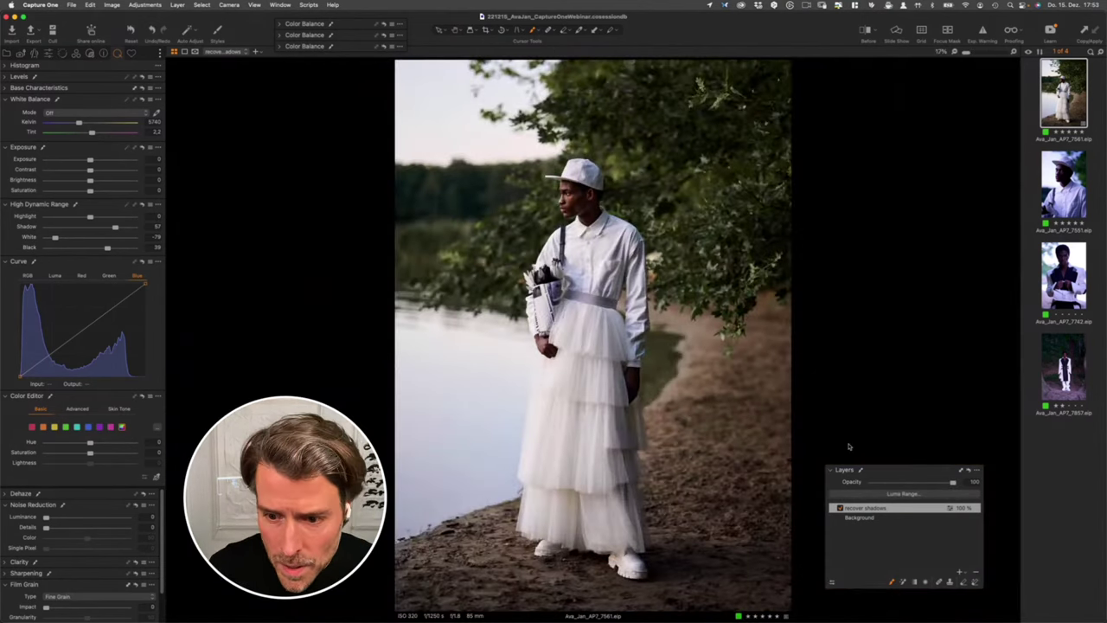
left_click(839, 509)
left_click(839, 508)
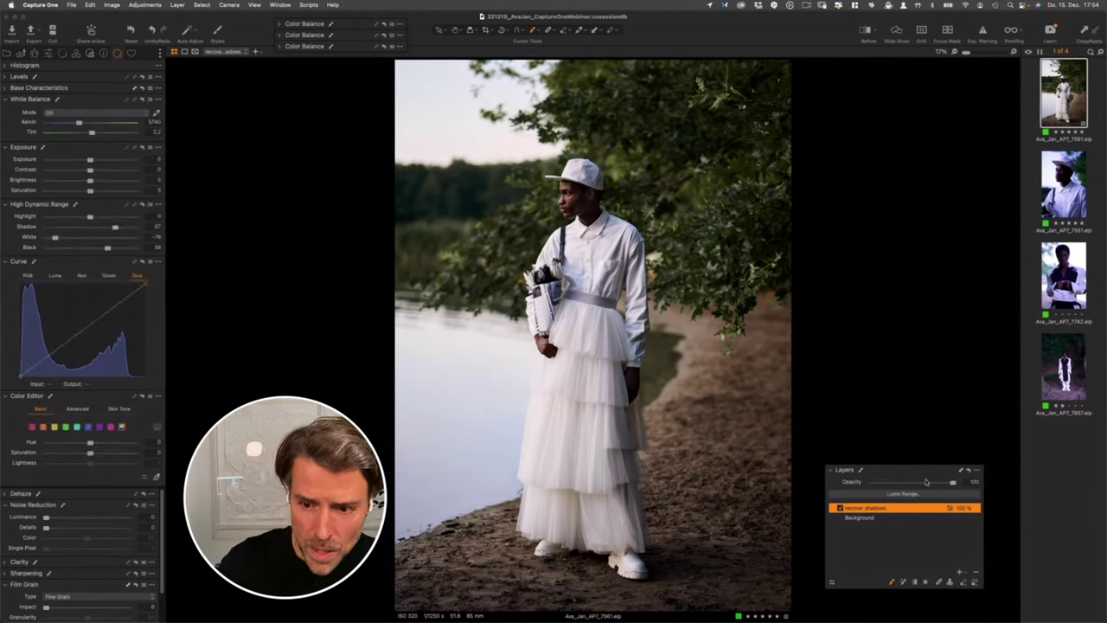
left_click_drag(953, 484, 932, 486)
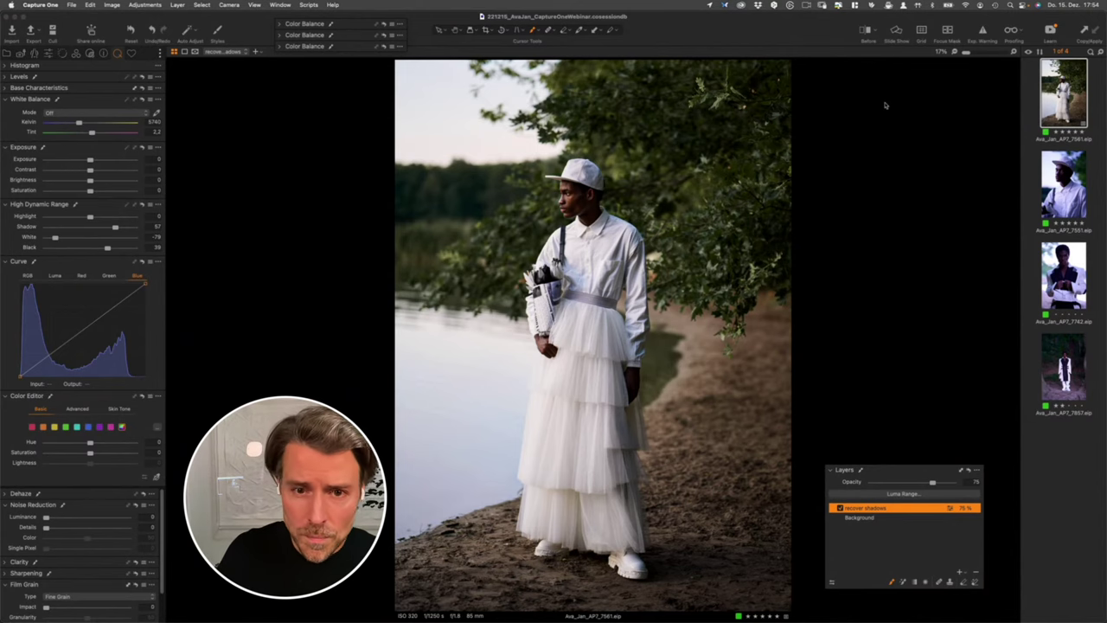
left_click(865, 31)
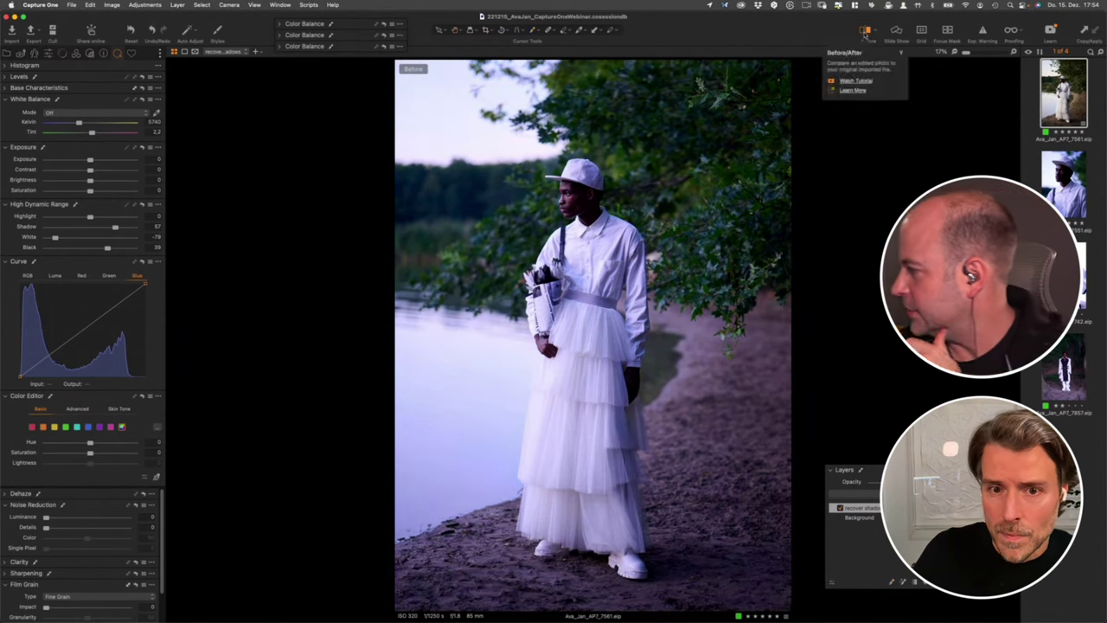
left_click(865, 33)
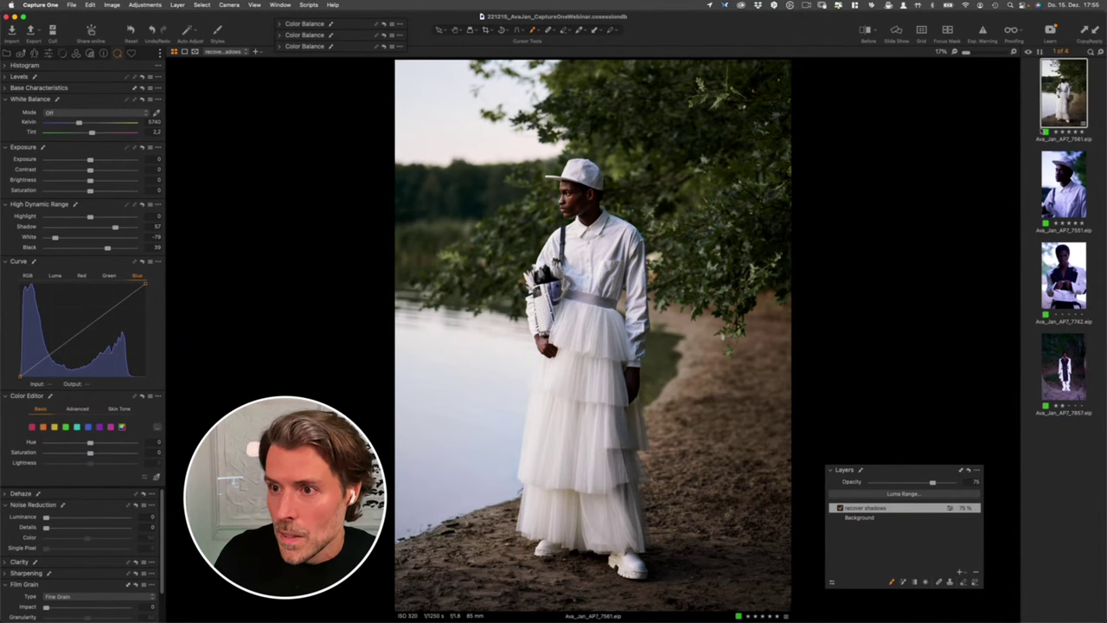
Step: Apply the copied adjustments to the second photograph, the close portrait in the cap, and disable its recover shadows layer
left_click(1063, 183)
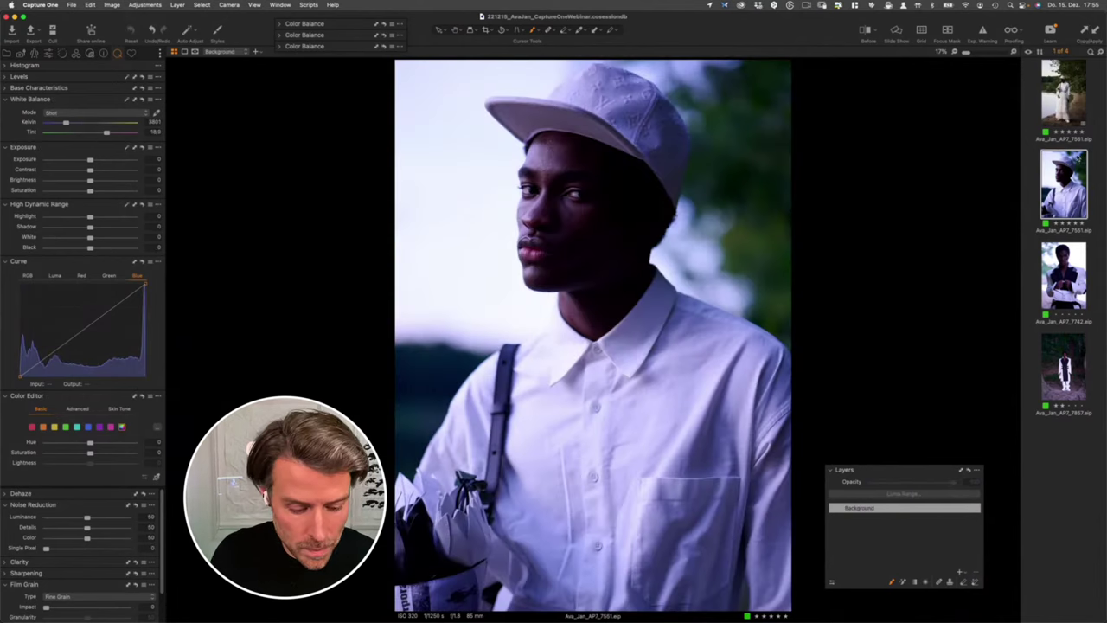
key("super+shift+v")
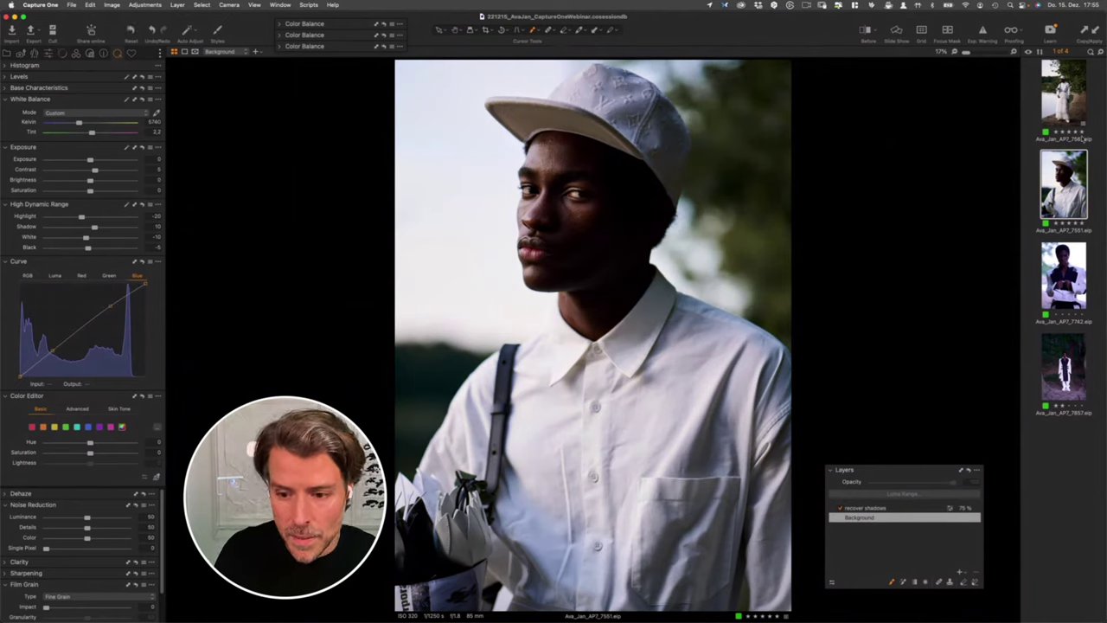
left_click(866, 508)
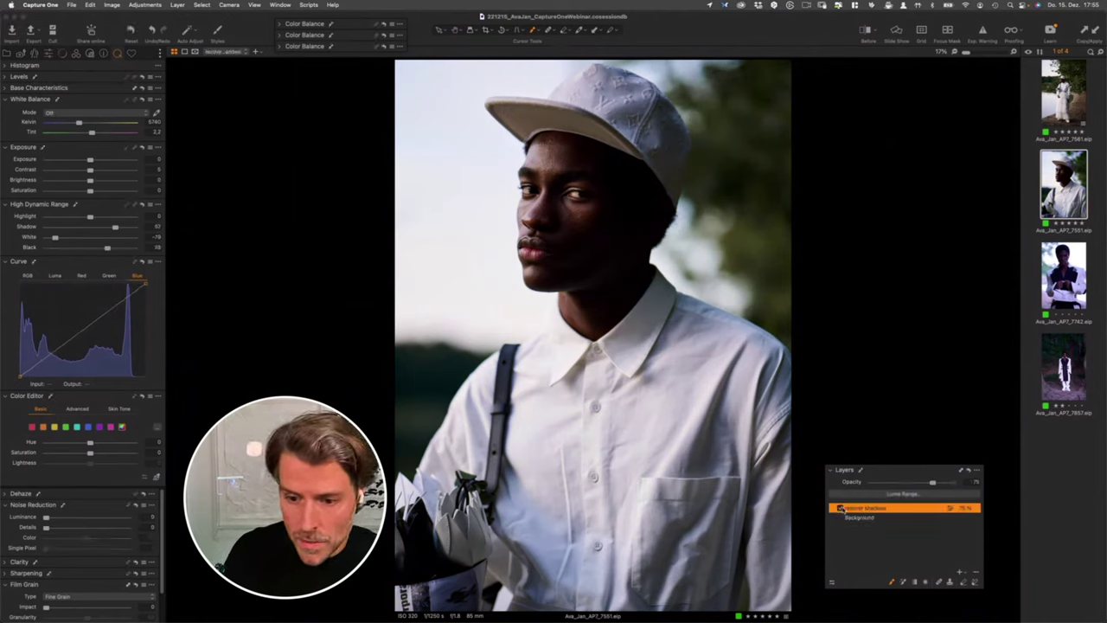
left_click(840, 508)
Step: On the portrait's Background layer, set Exposure to about 0.58, Highlight to -34, White to -100 and Shadow to 24
left_click(869, 518)
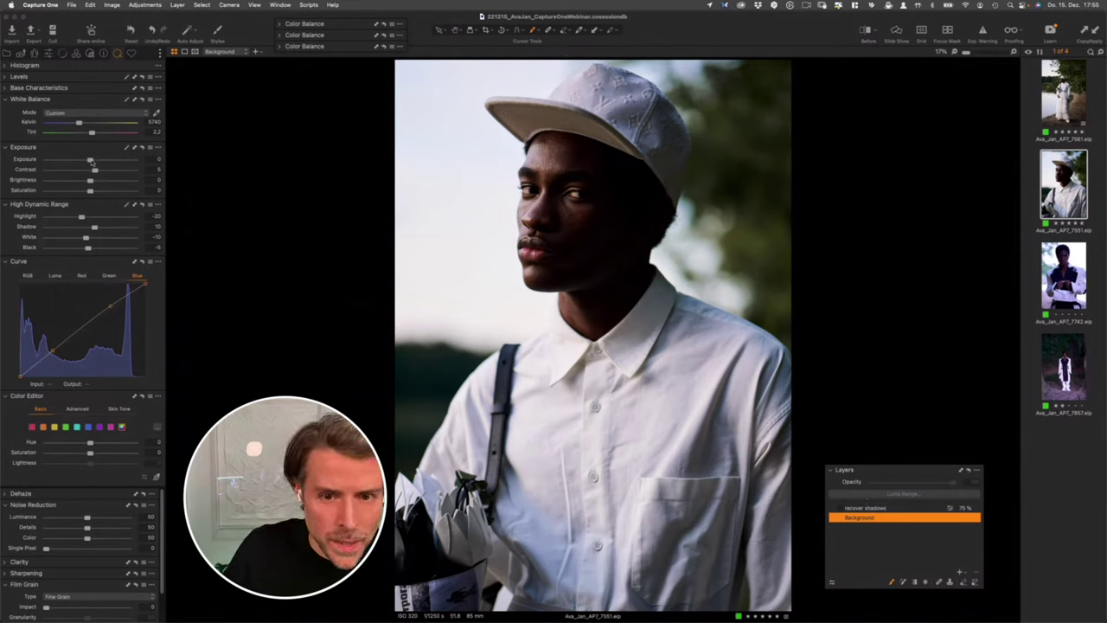
left_click_drag(90, 161, 96, 161)
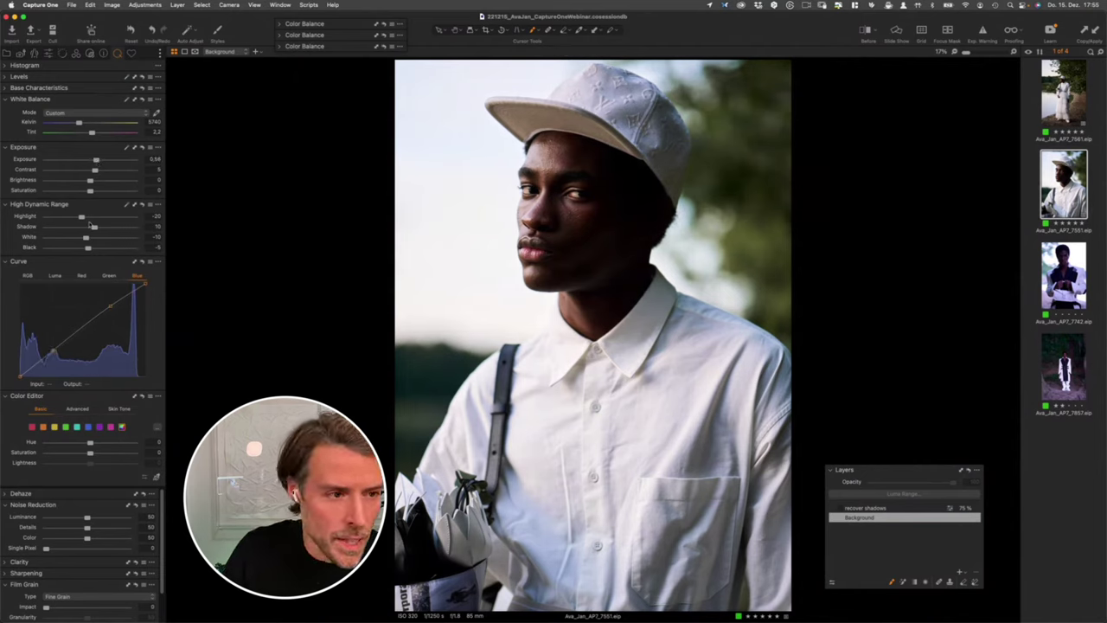
left_click_drag(82, 216, 32, 241)
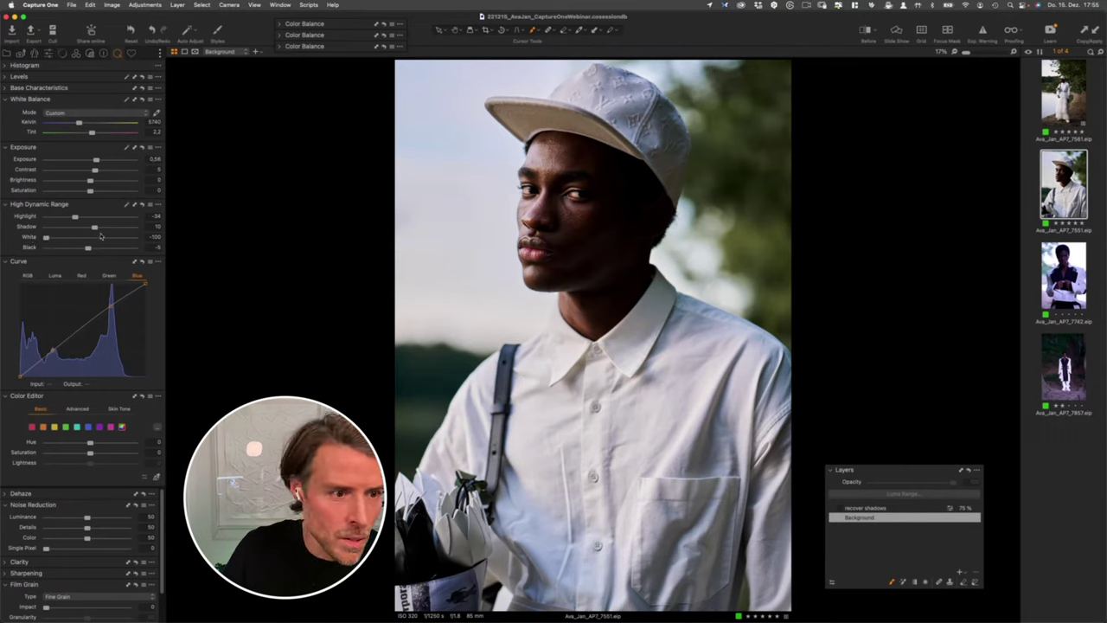
left_click_drag(96, 229, 101, 227)
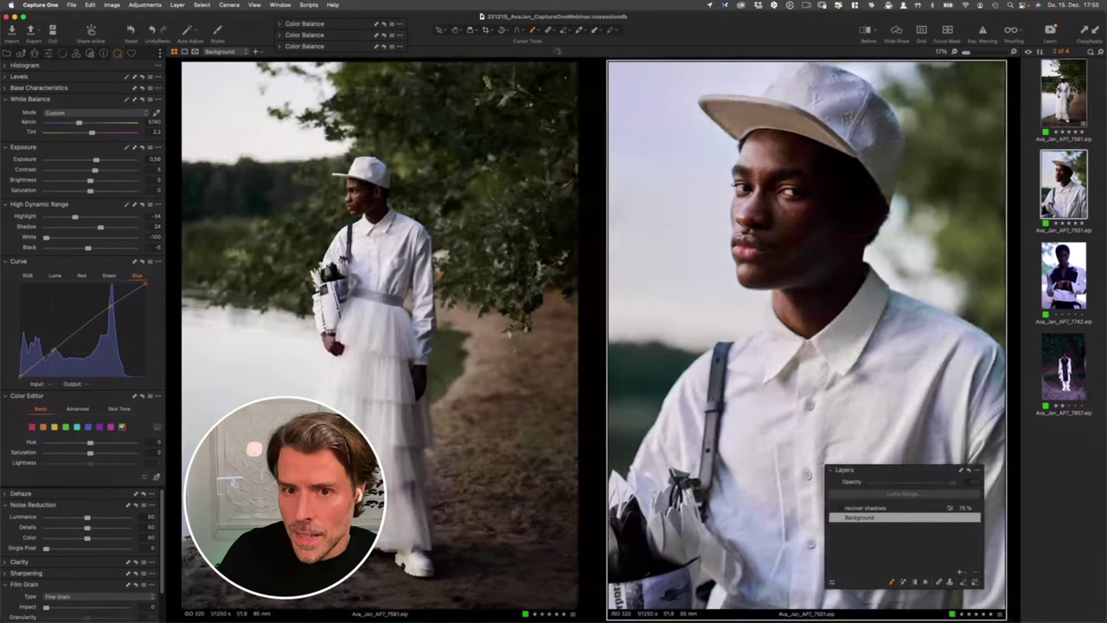
Step: Show the full-length photograph and the portrait side by side and compare both with their original versions
left_click(1077, 86, "super")
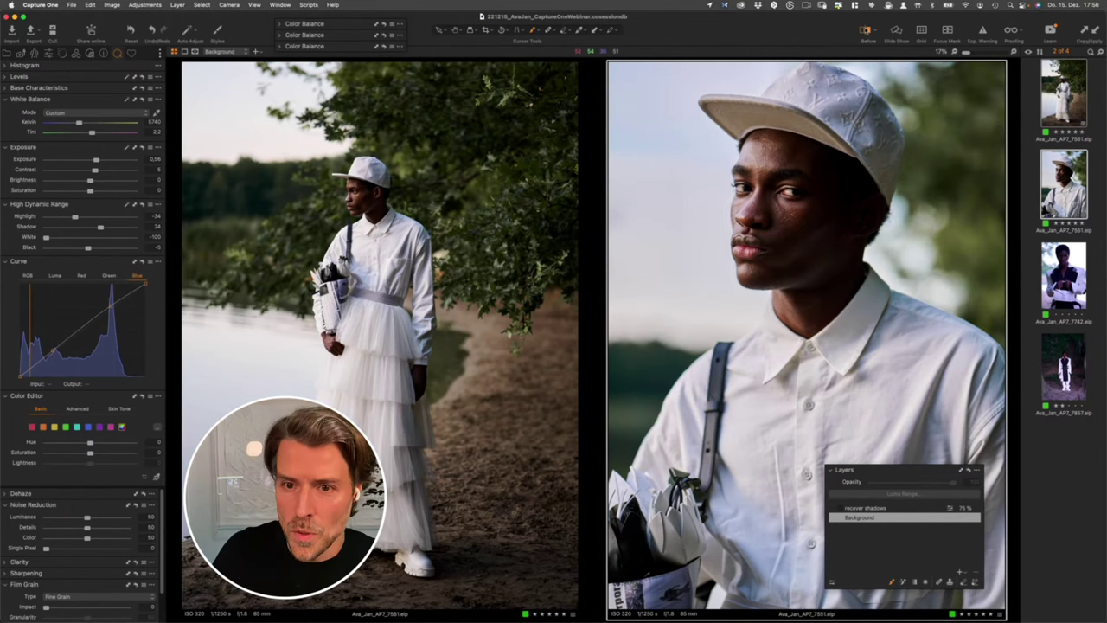
left_click(865, 30)
left_click(866, 30)
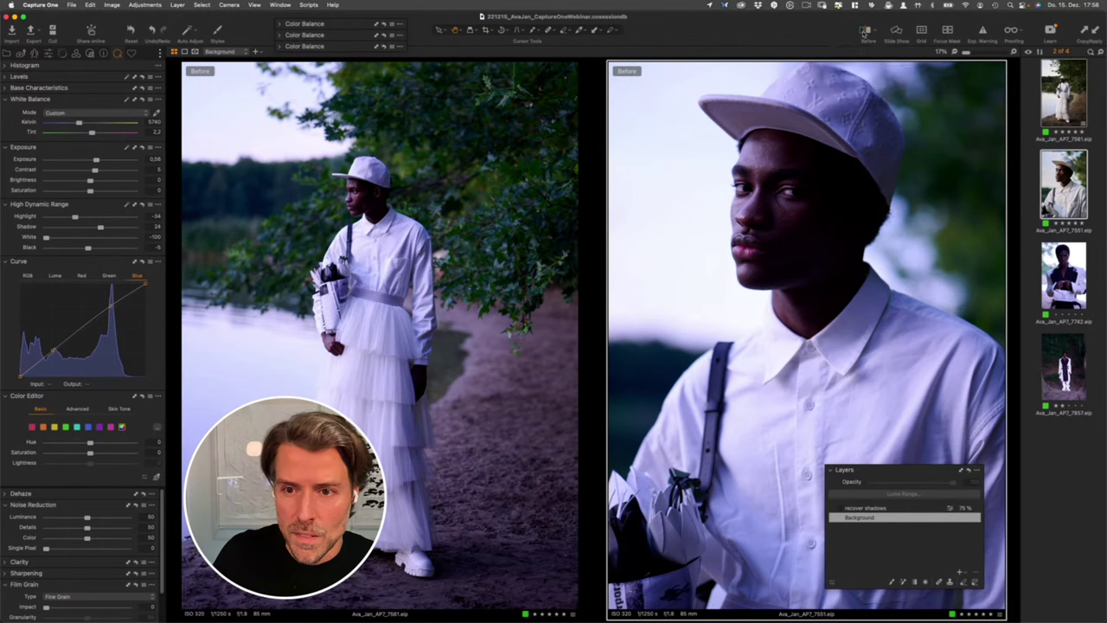
left_click(862, 33)
left_click(862, 33)
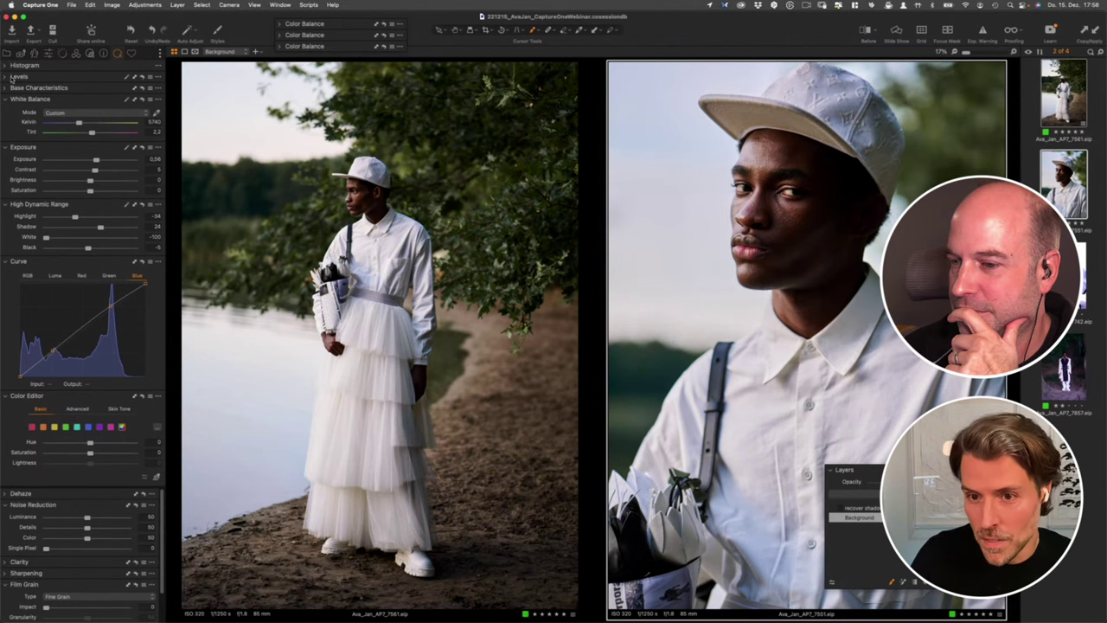
Step: Filter the session by the orange color tag, view its first photograph, and return to the green tag filter
mouse_move(11, 77)
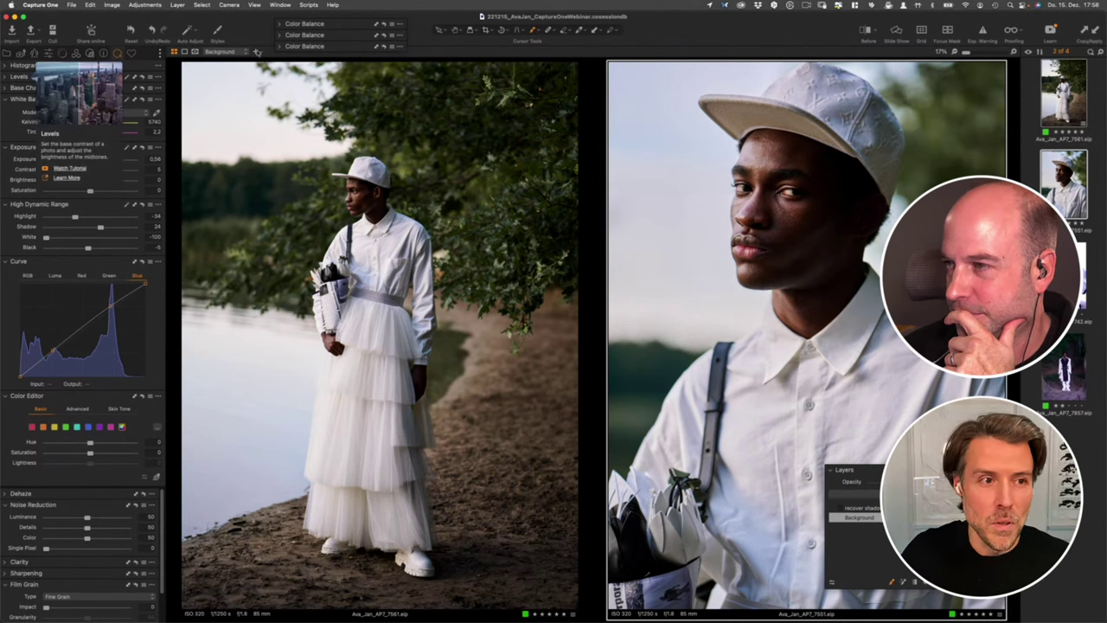
left_click(6, 53)
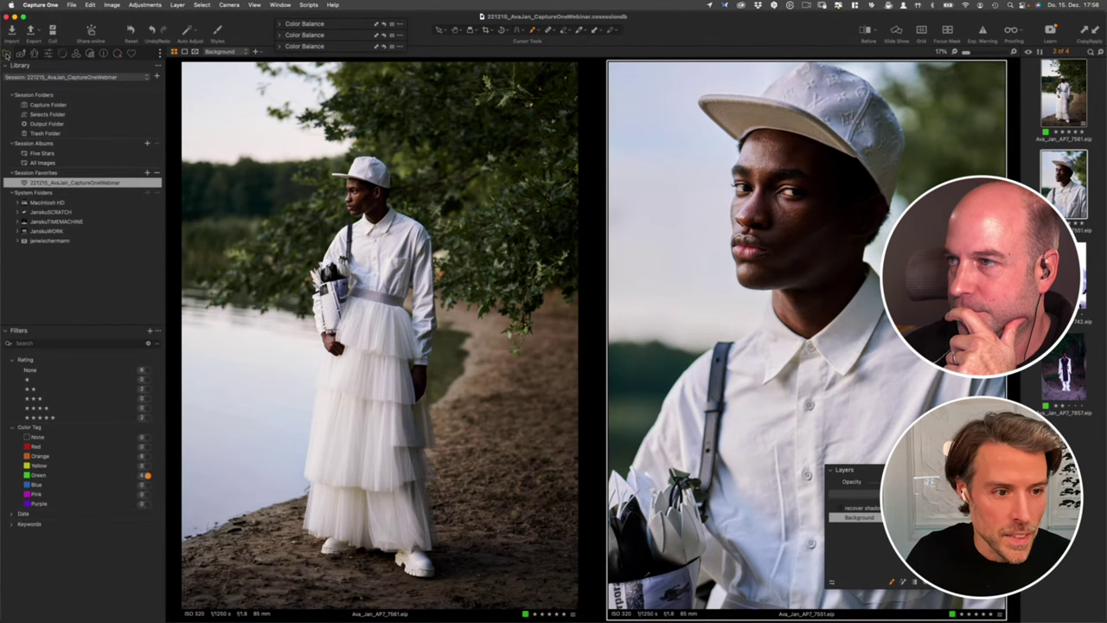
left_click(148, 457)
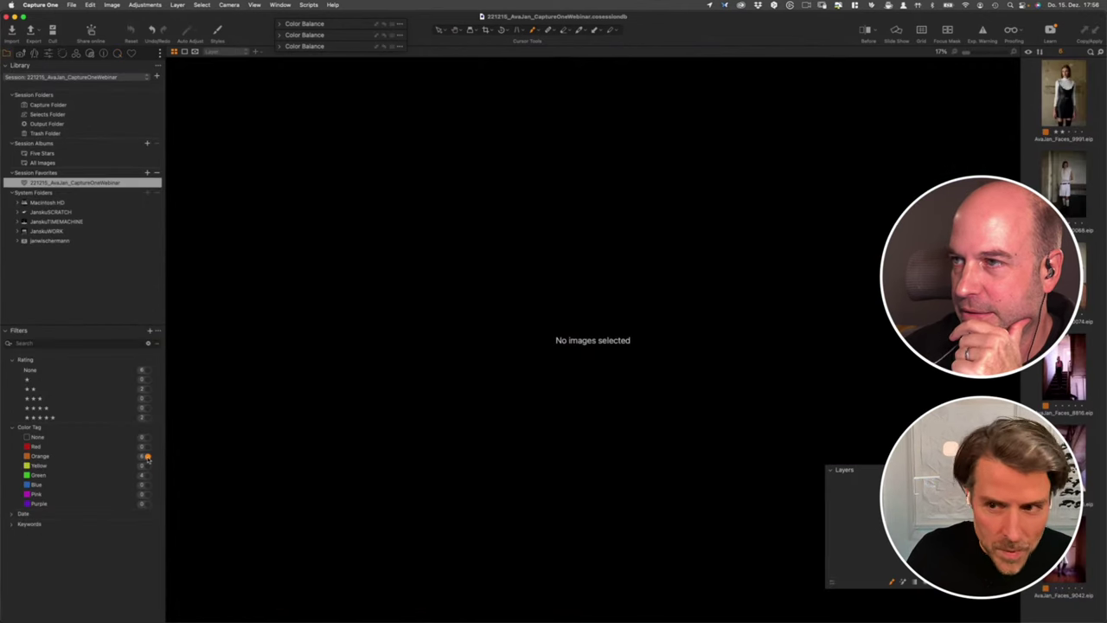
left_click(1070, 97)
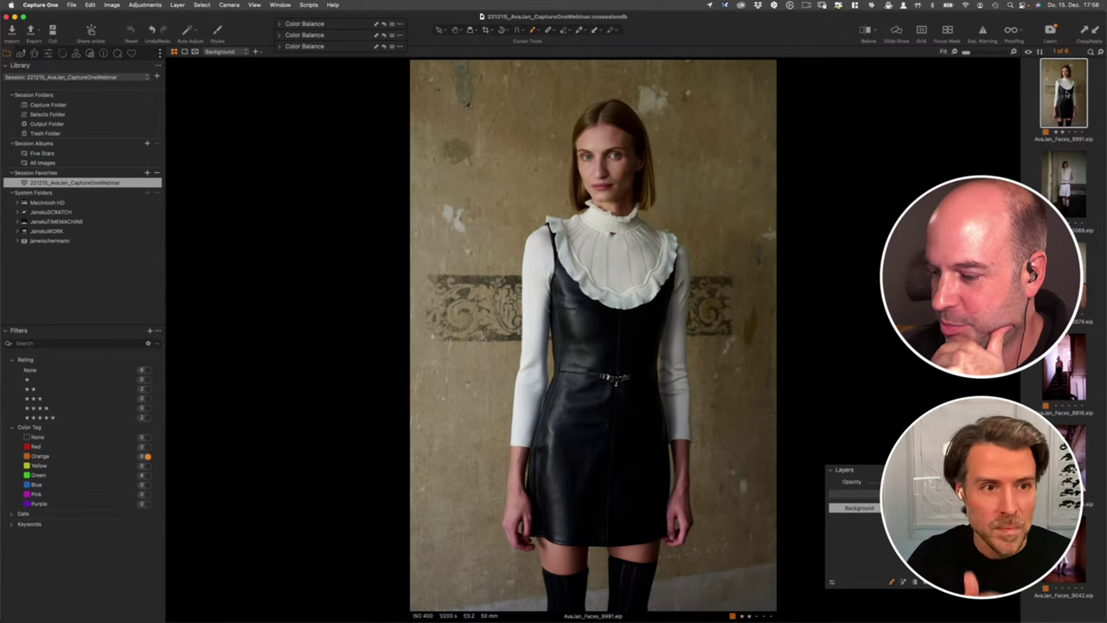
left_click(147, 475)
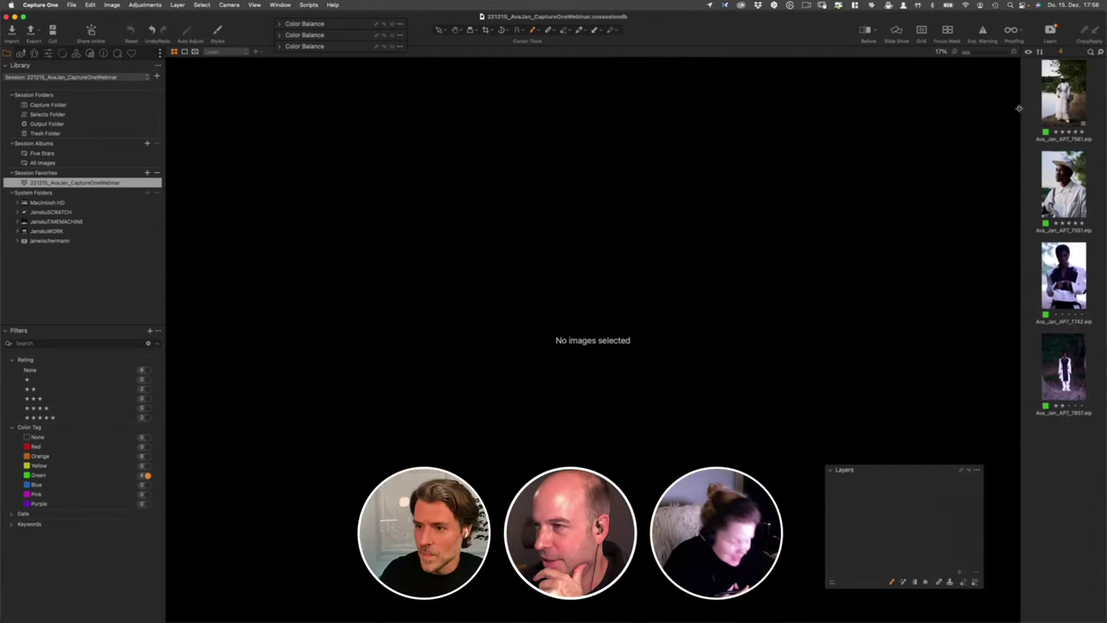
Step: View the first green-tagged photograph, show it side by side with the cap portrait, and clear the selection
key("Right")
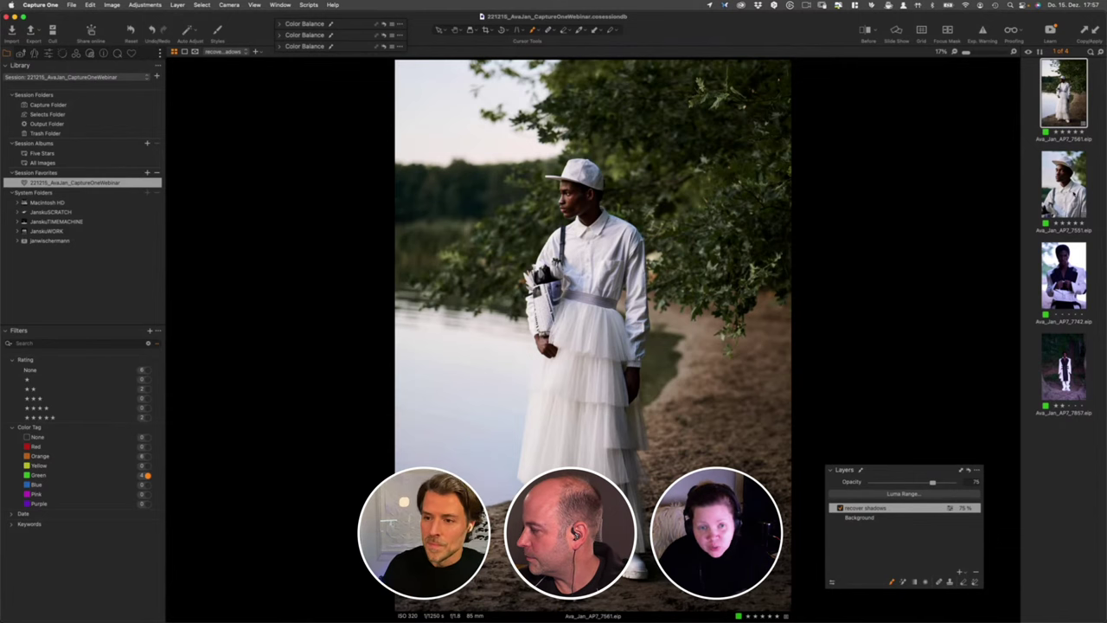
key("shift+Right")
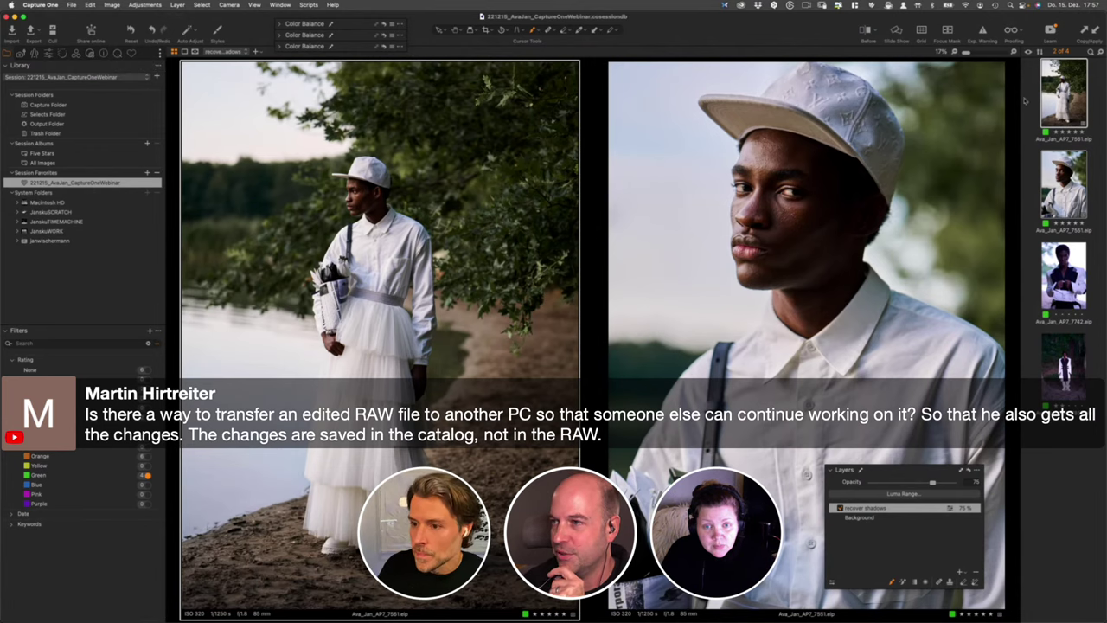
left_click(1095, 138)
left_click(1100, 106)
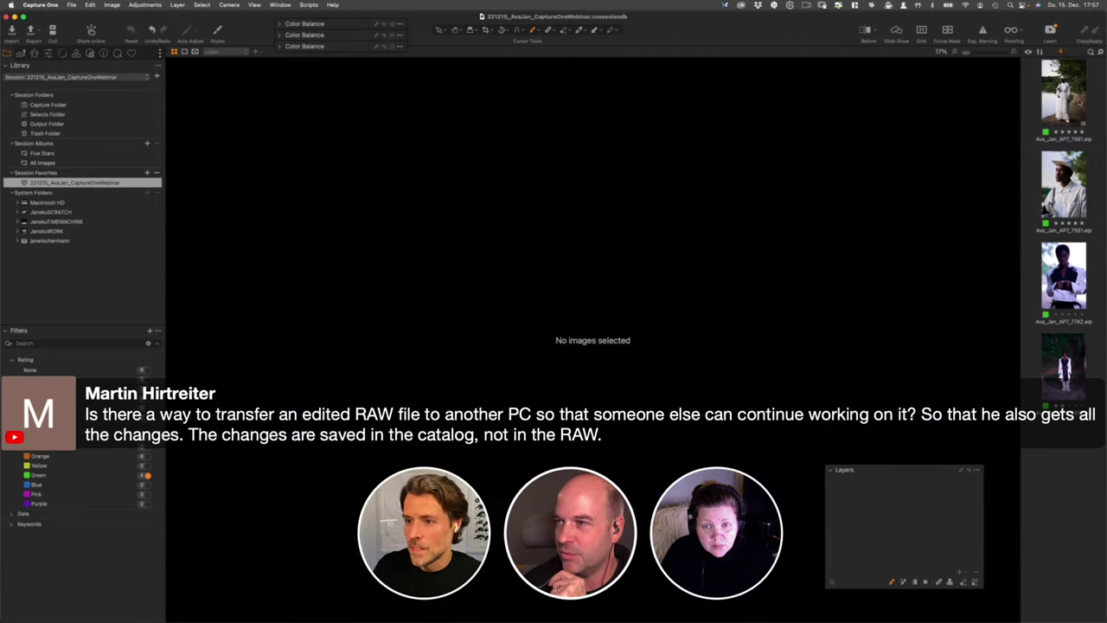
Step: Unpack the EIP files of the full-length lakeside photograph and the close cap portrait
left_click(1077, 103)
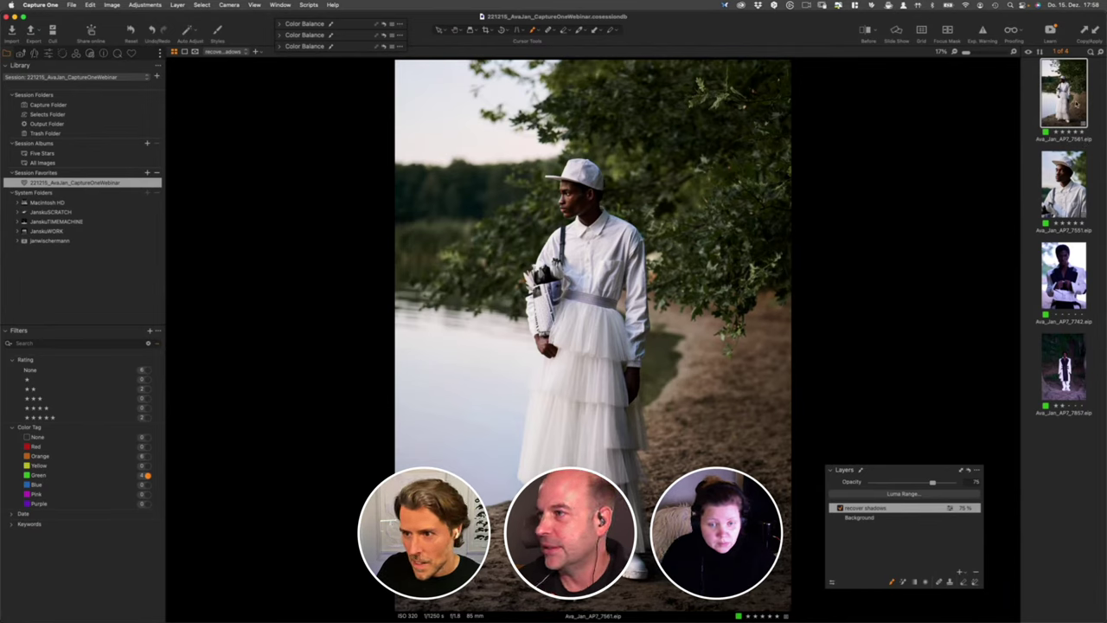
right_click(1075, 101)
left_click(990, 162)
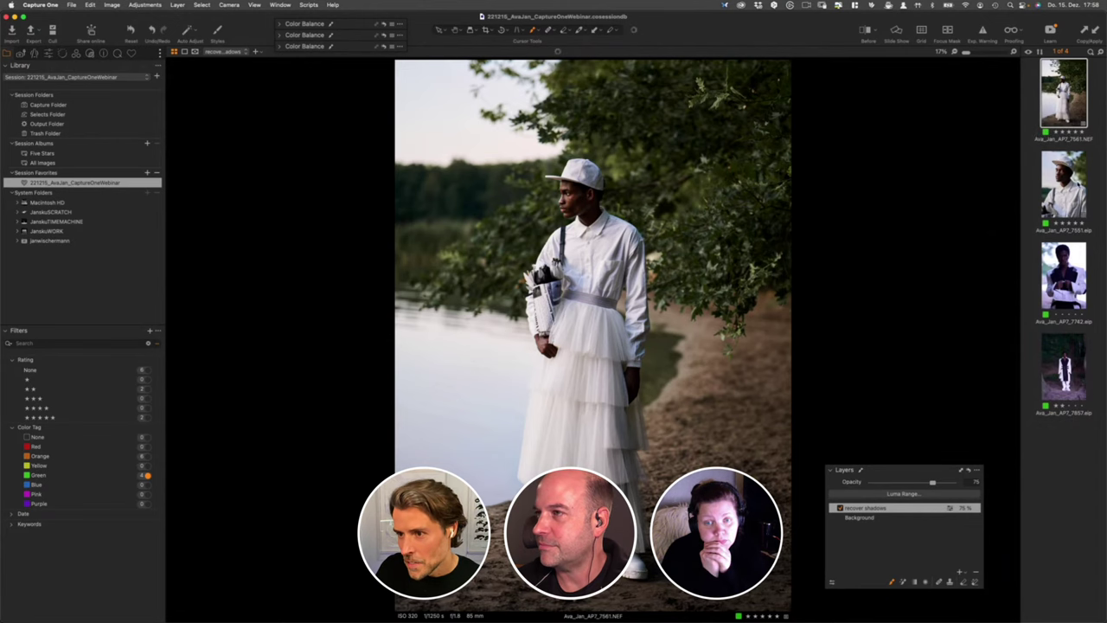
left_click(1075, 199)
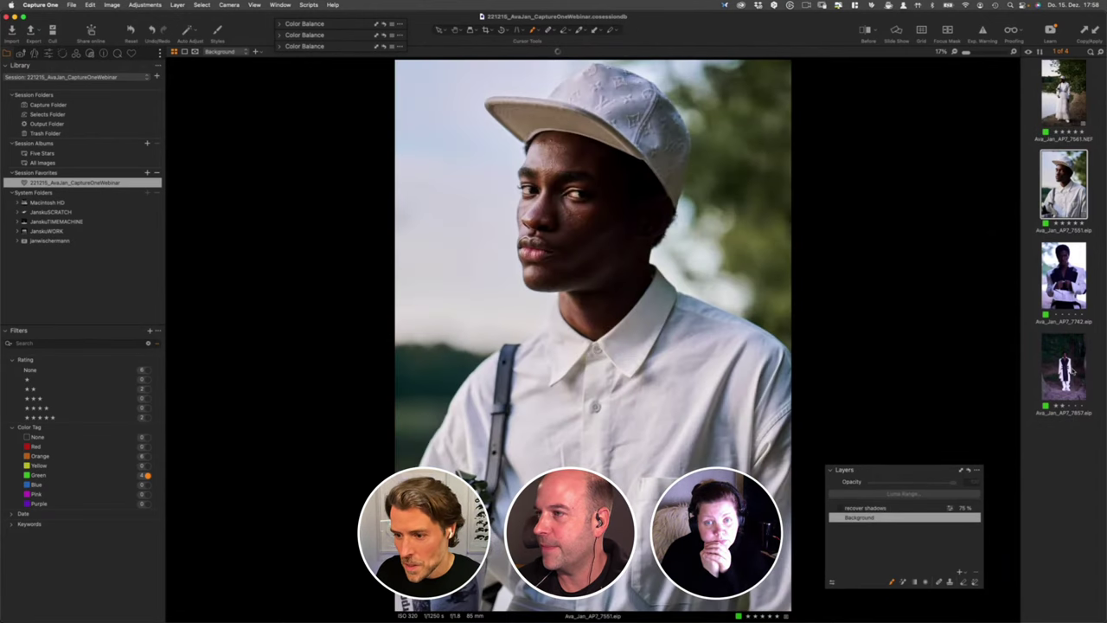
left_click(1074, 371, "shift")
right_click(1079, 370)
left_click(1034, 342)
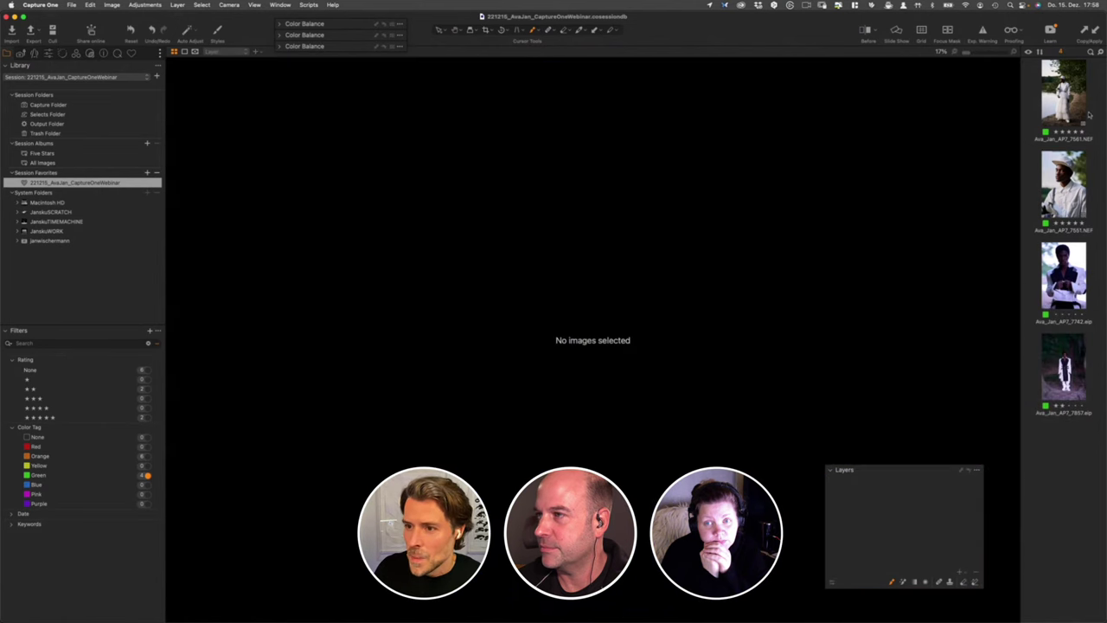
Step: Show the adjustment tools for the full-length lakeside photograph and pack its file as EIP
left_click(1087, 114)
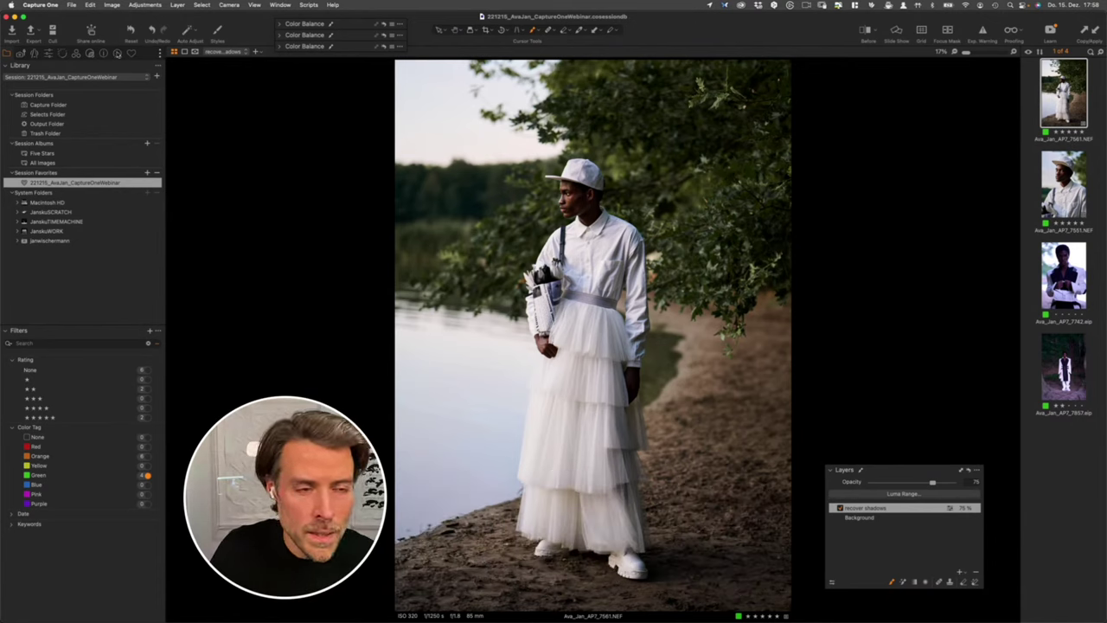
left_click(119, 53)
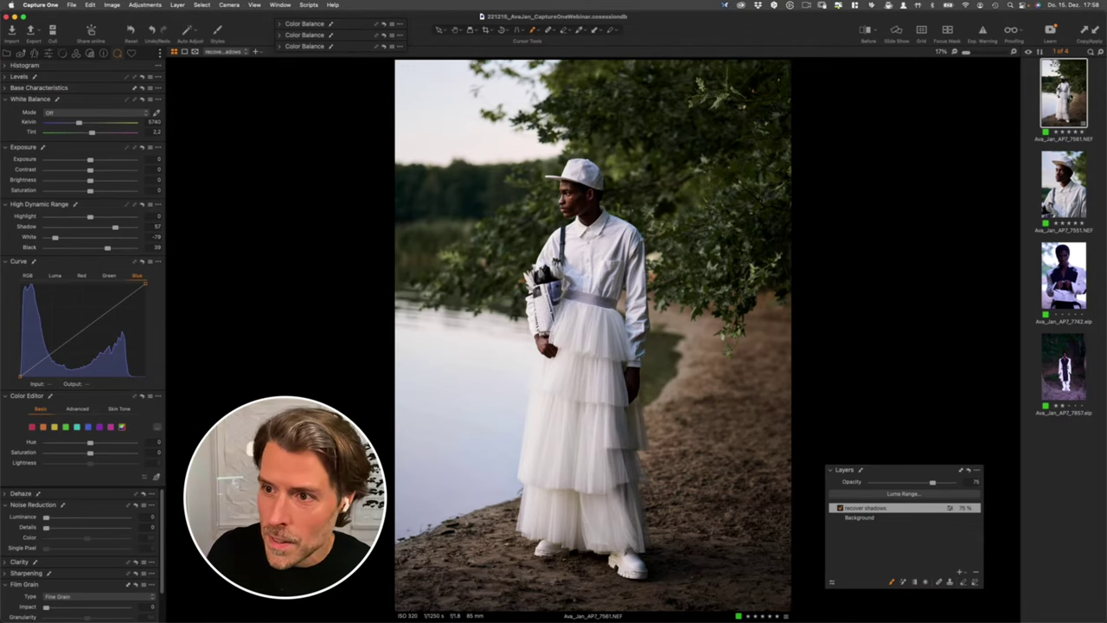
right_click(1063, 95)
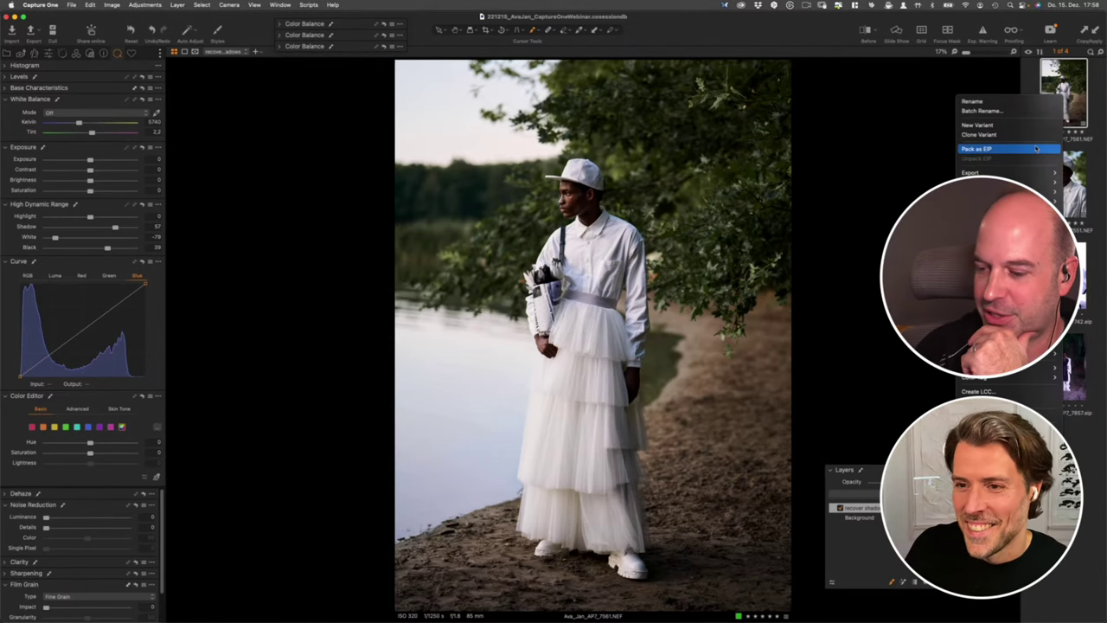
left_click(1034, 150)
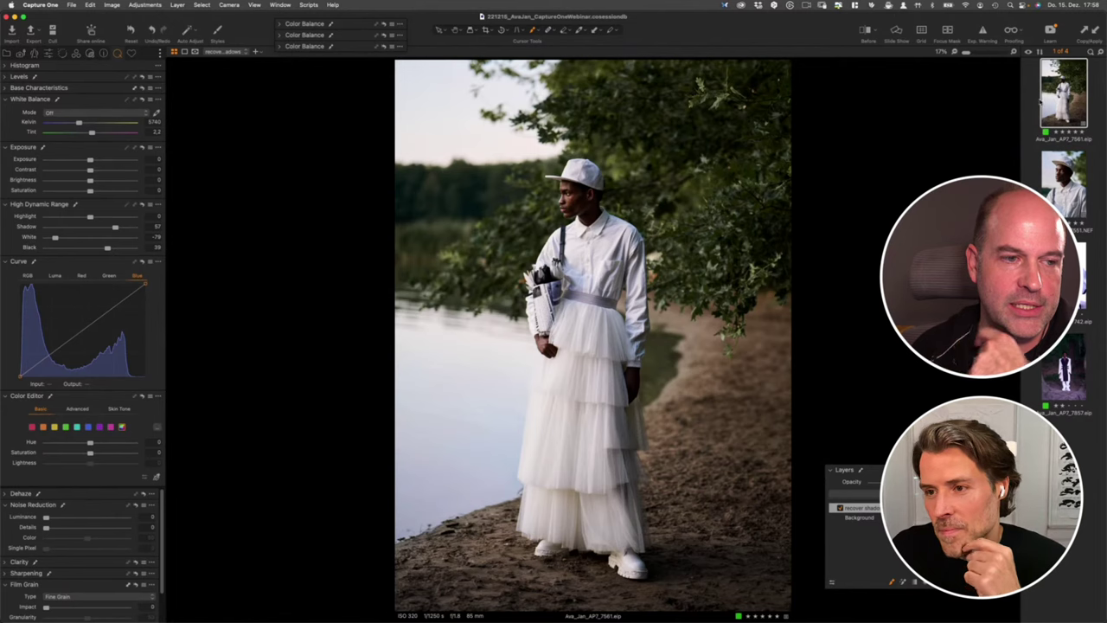
Step: Open the export settings for original files with the black-and-white wedding photograph selected, keep Desktop as destination, and toggle Pack As EIP
left_click(72, 4)
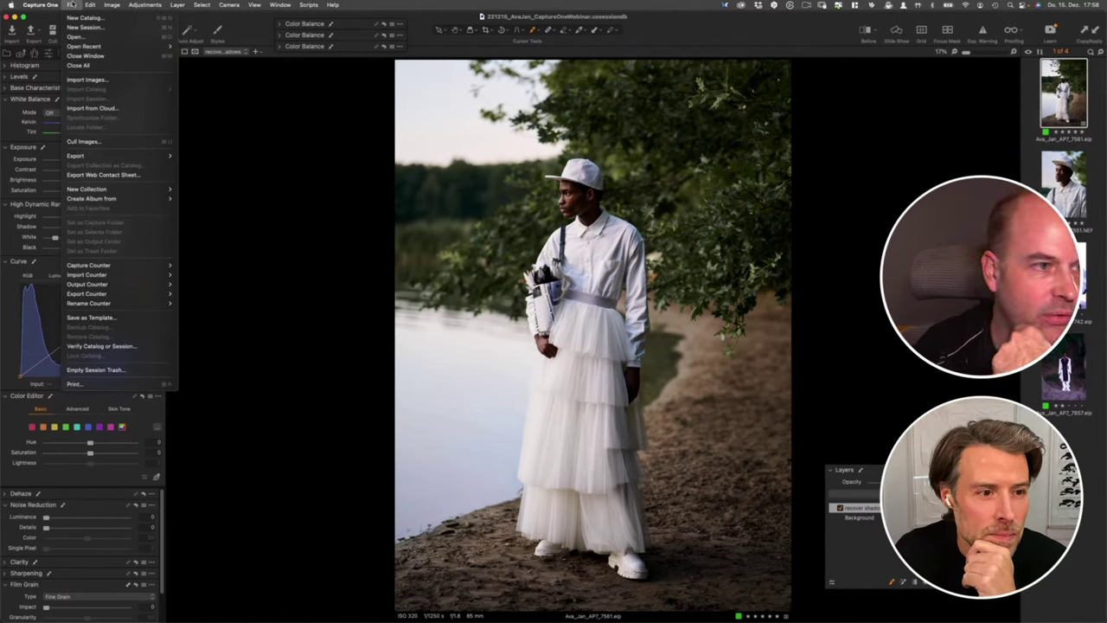
mouse_move(113, 156)
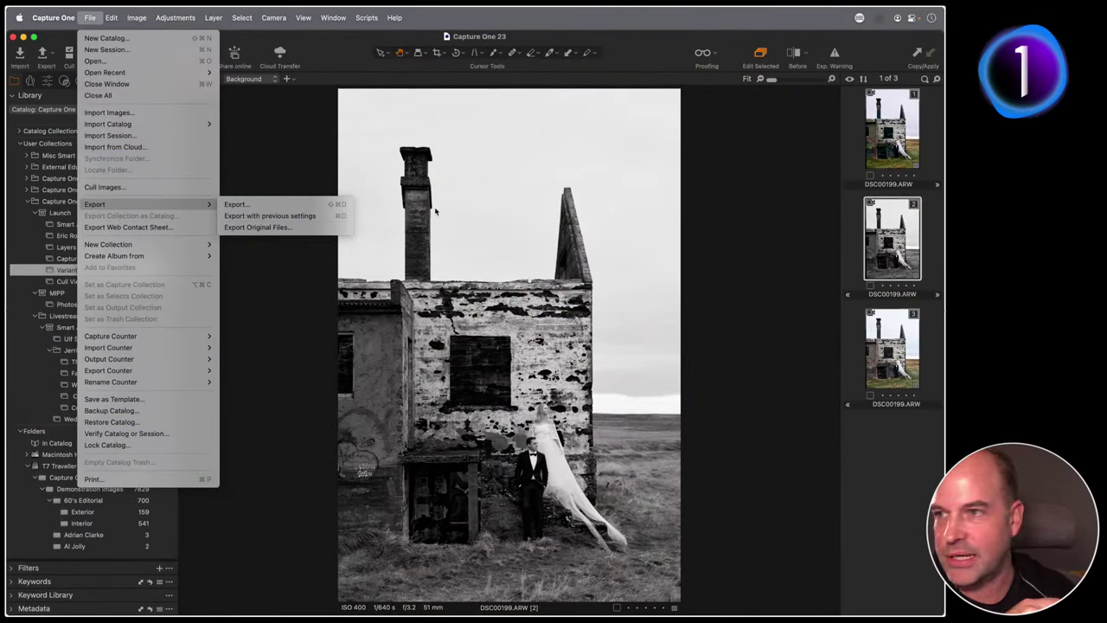
mouse_move(192, 206)
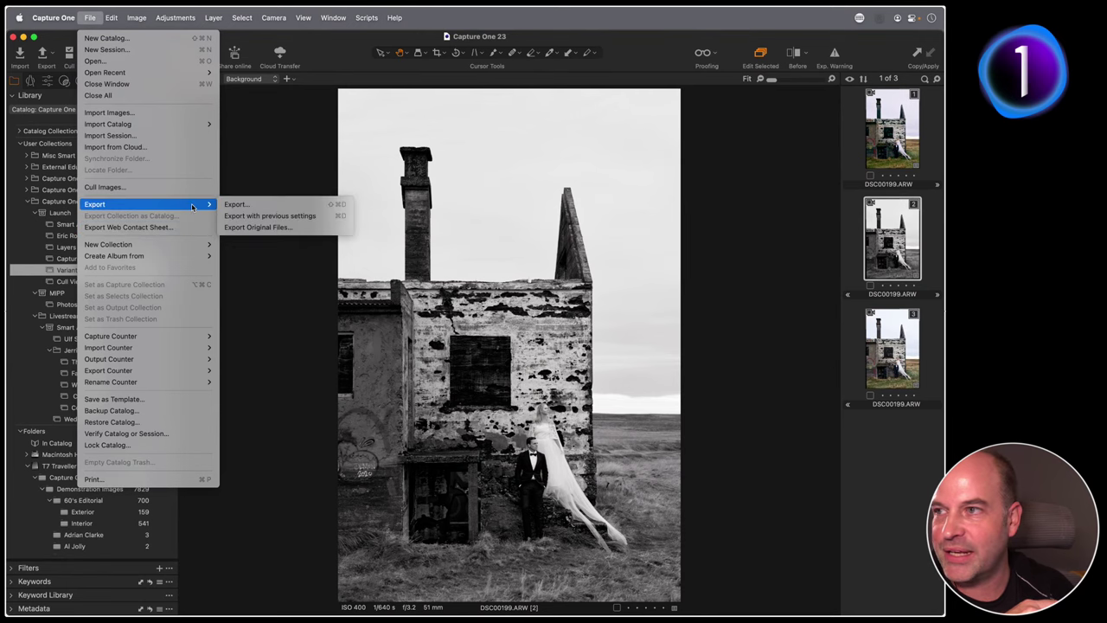
left_click(298, 230)
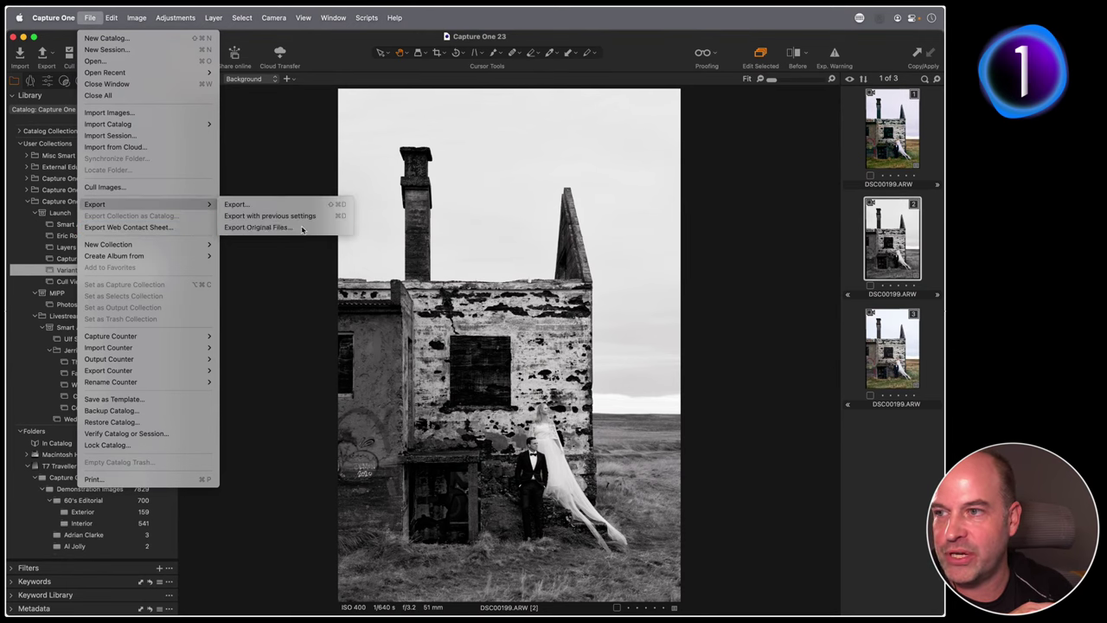
left_click(529, 220)
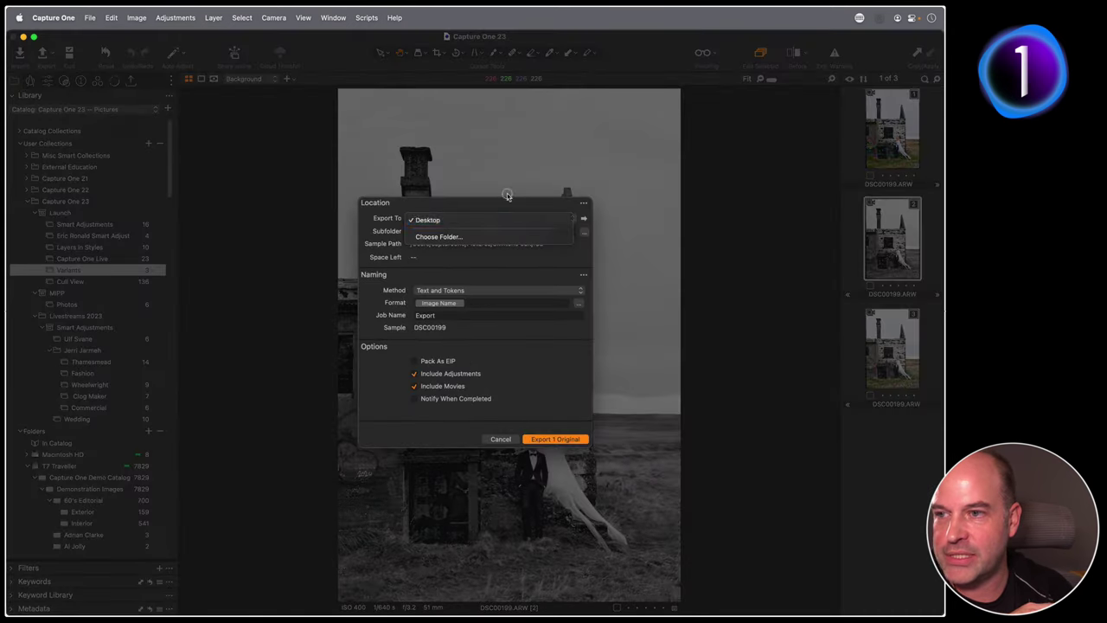
left_click(507, 198)
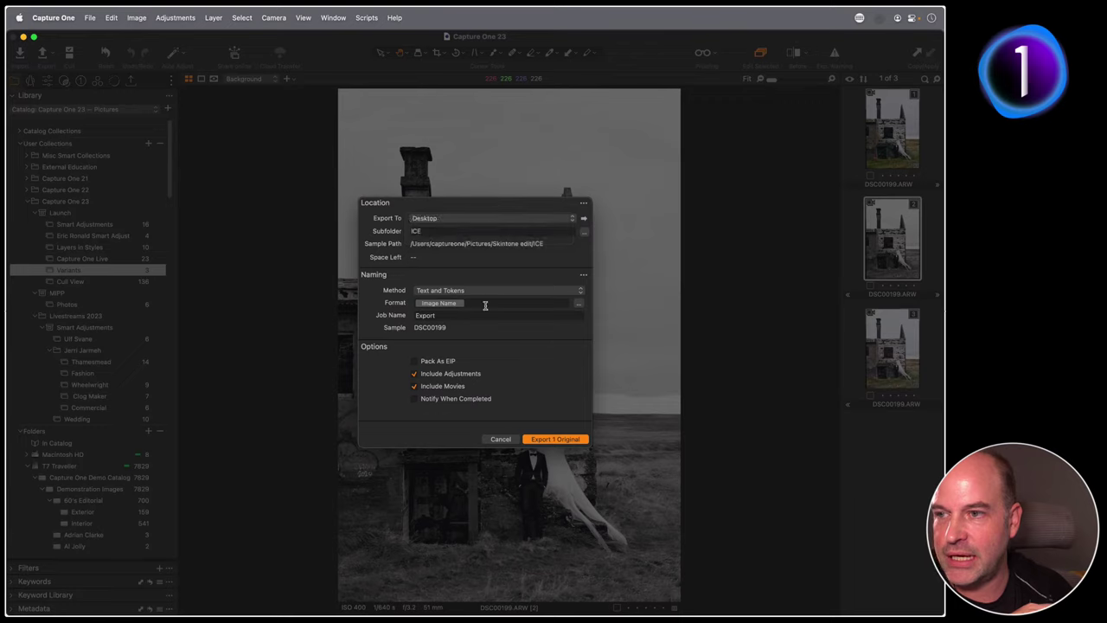
left_click(415, 362)
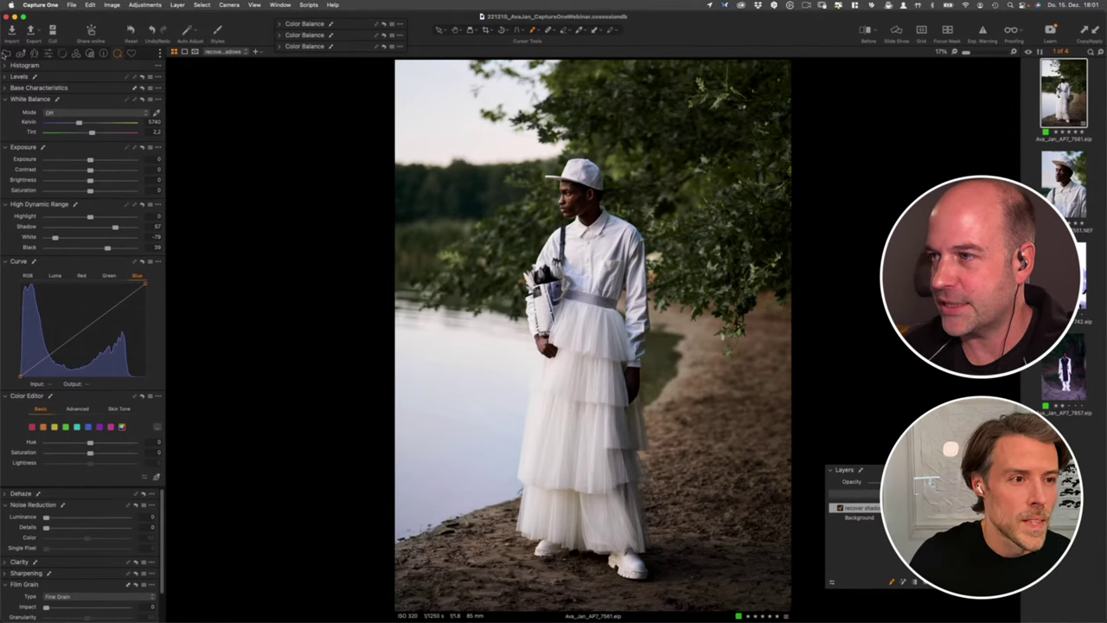
Step: Filter the session by the orange color tag and display all of its photographs together
left_click(5, 53)
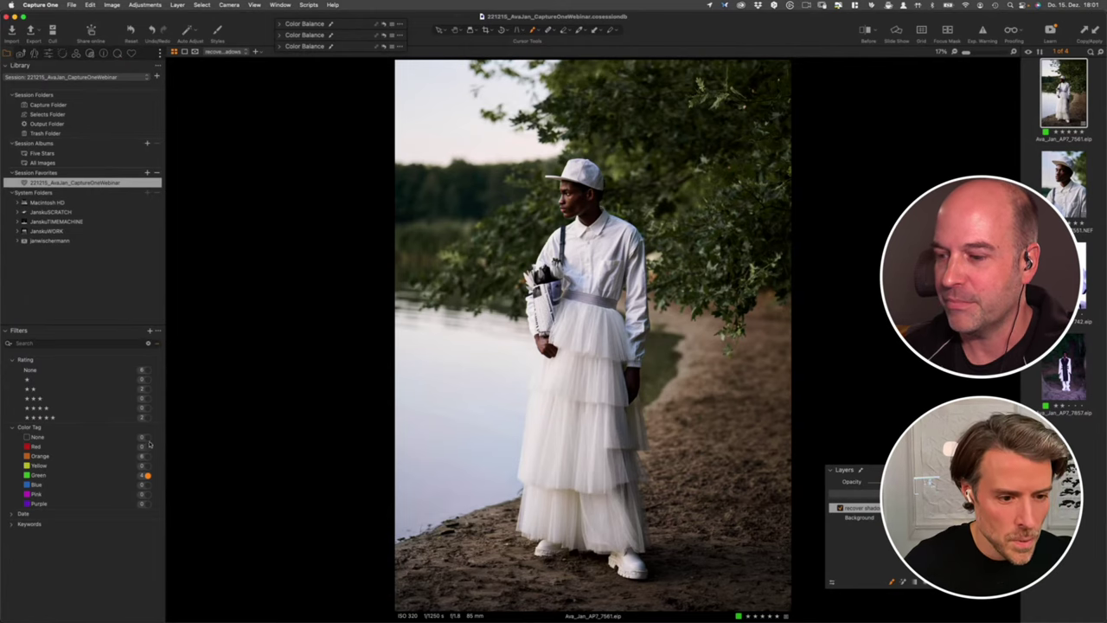
left_click(148, 457)
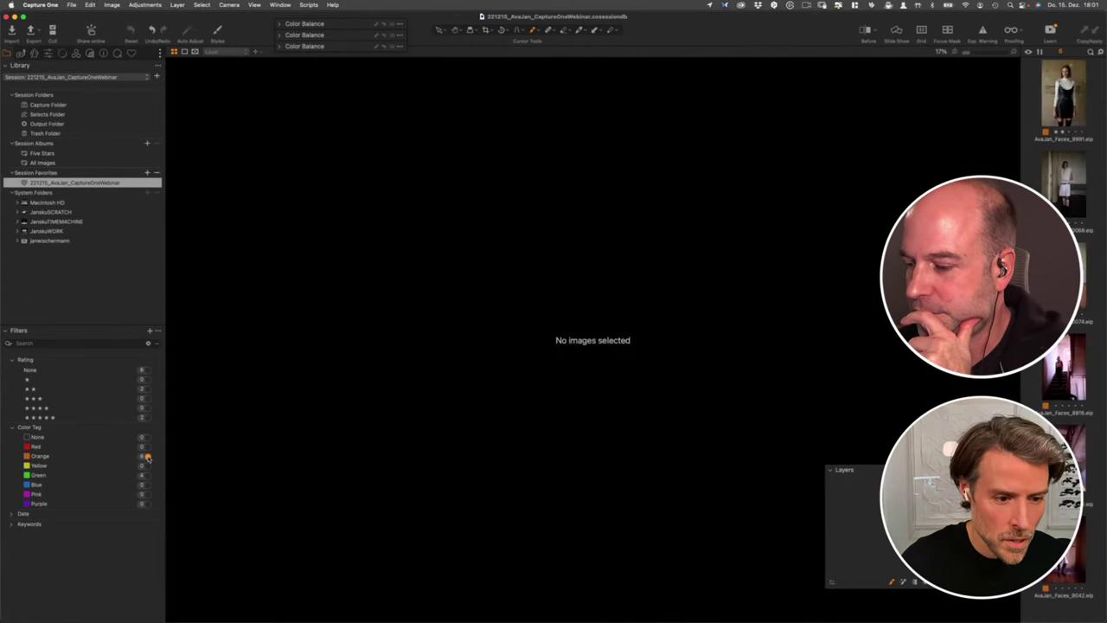
left_click(1072, 95)
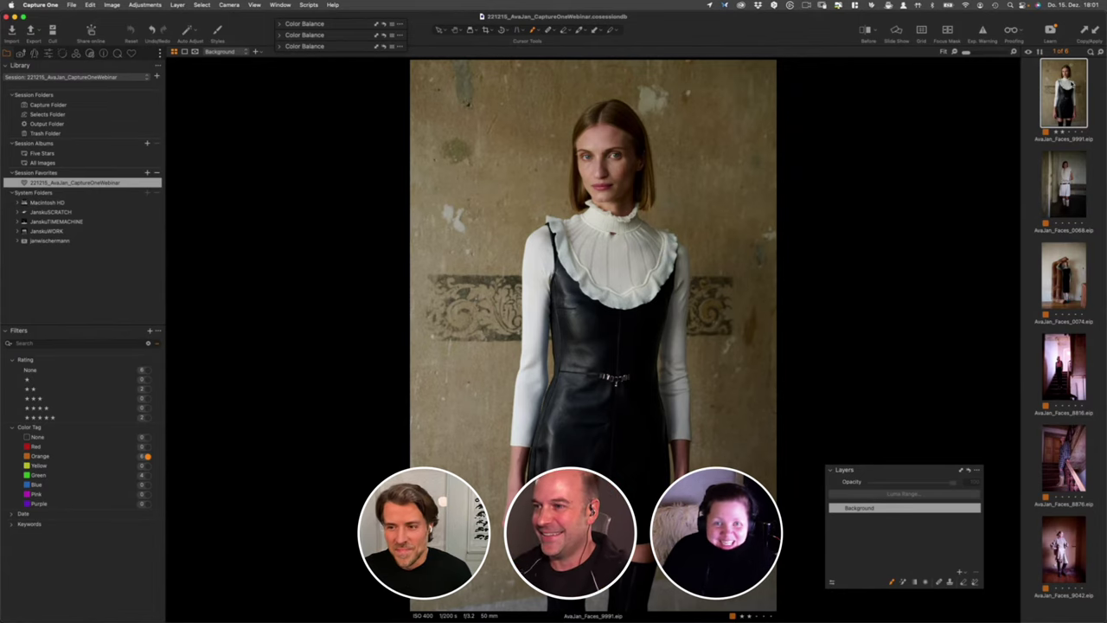
key("super+a")
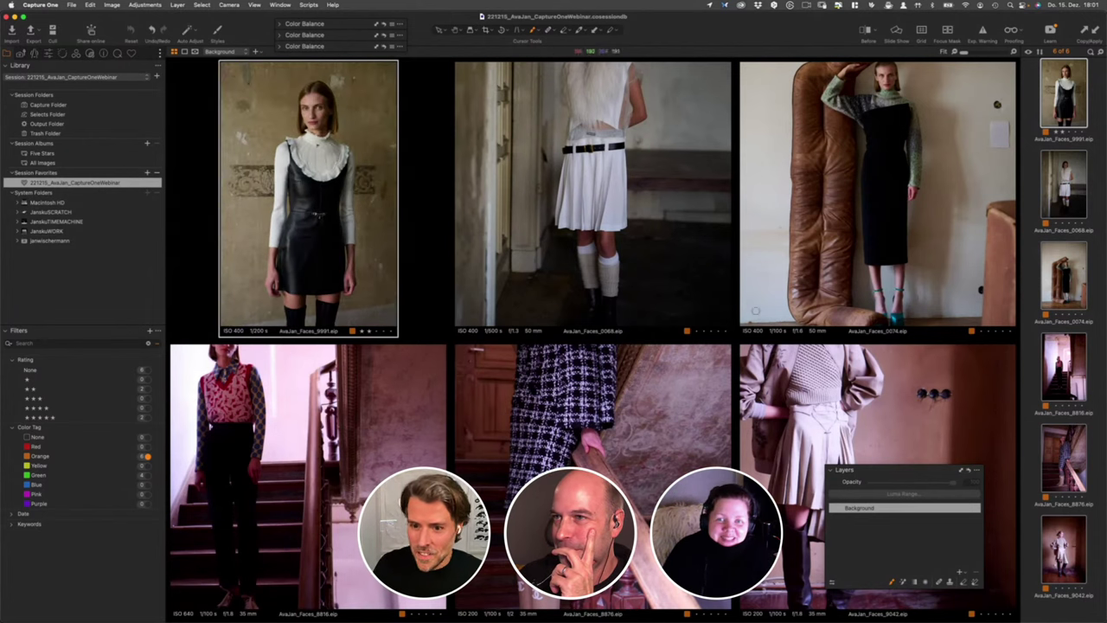
Step: Fit each zoomed-in photograph of the orange series to its frame and move and collapse the floating Layers tool
left_click(512, 208)
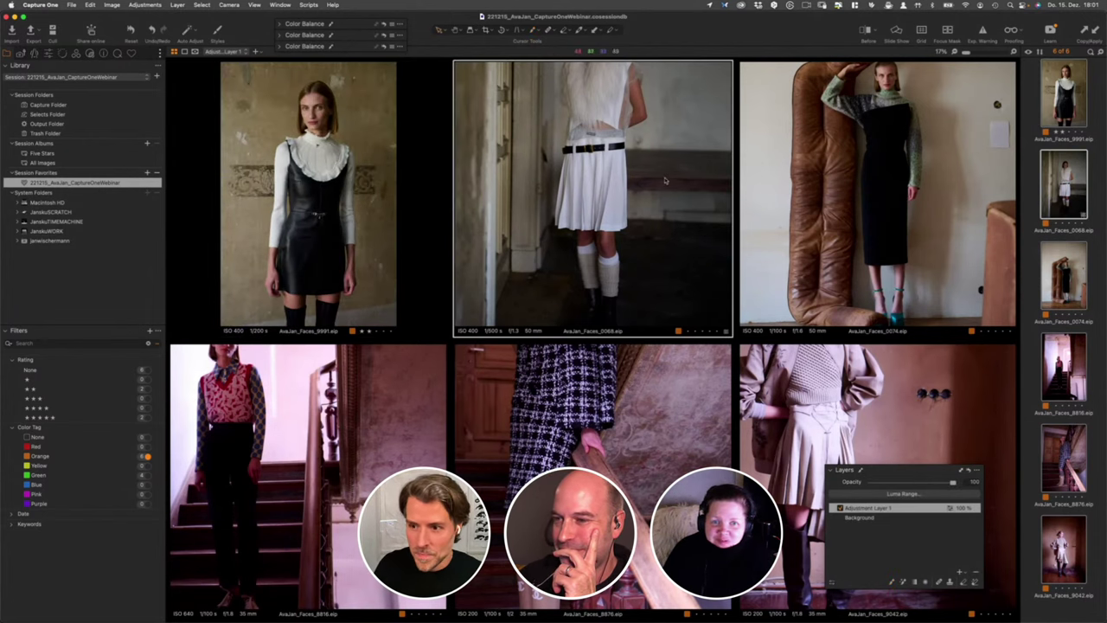
left_click(967, 54)
left_click(863, 70)
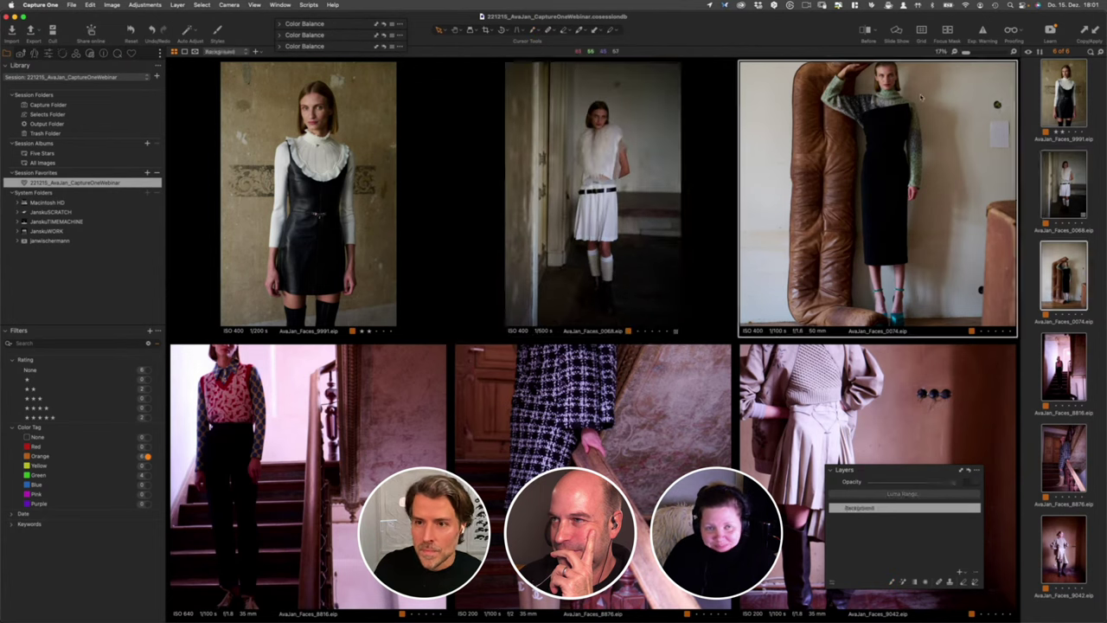
key("Right")
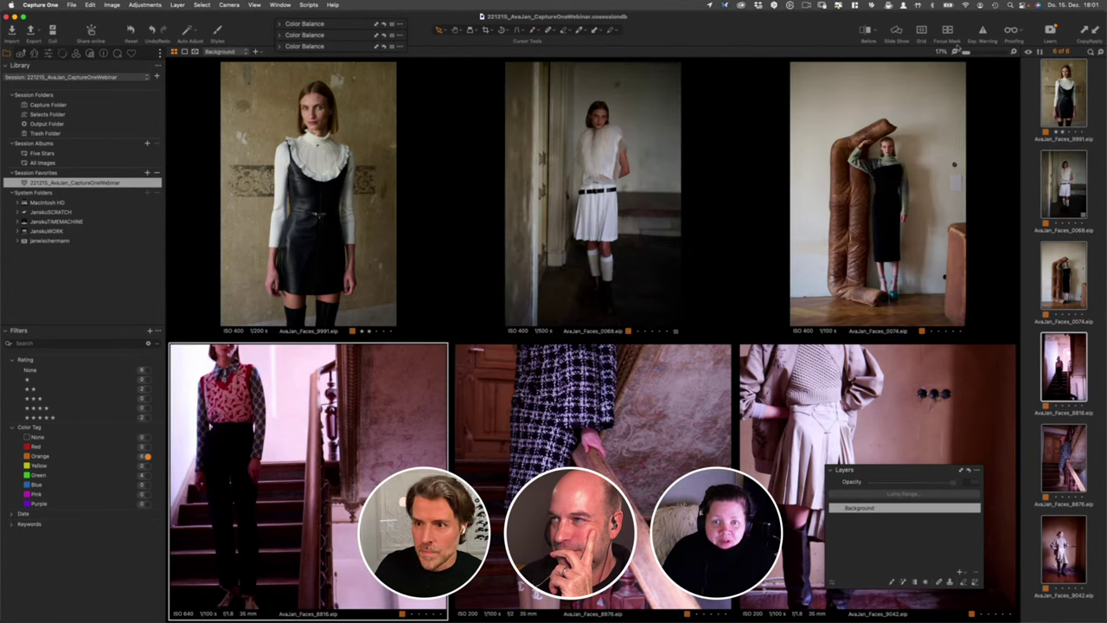
left_click(967, 54)
key("Right")
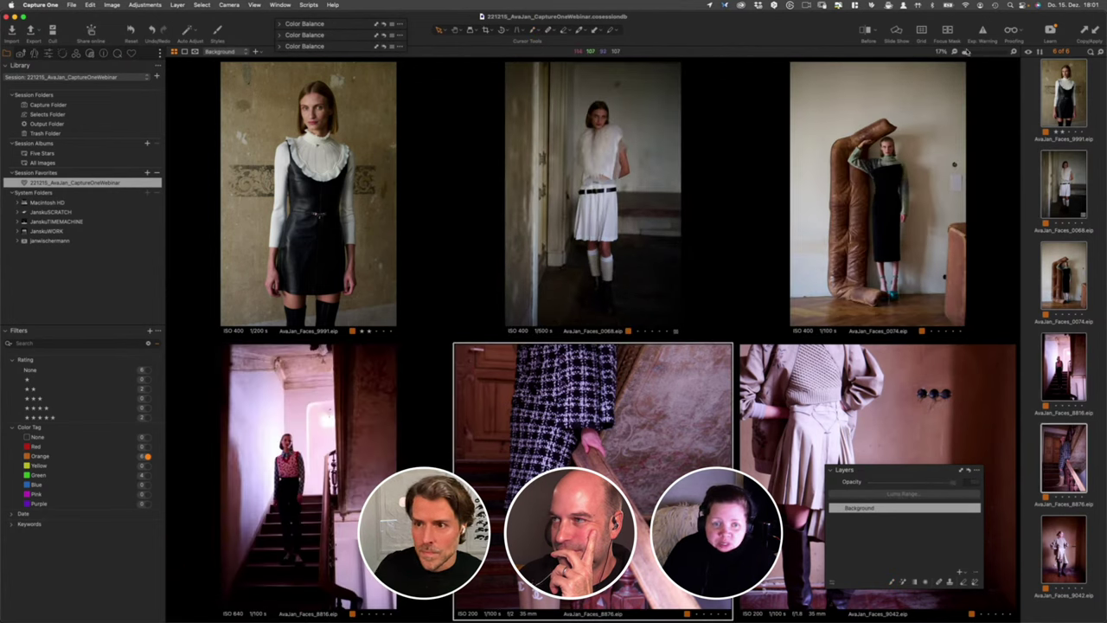
left_click(966, 53)
key("Right")
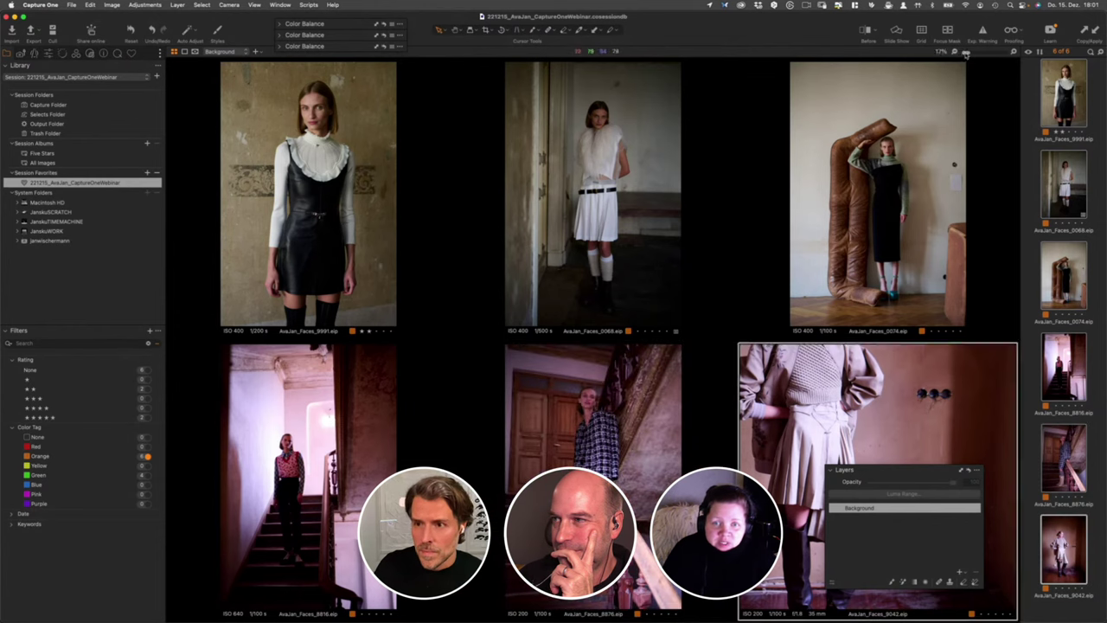
left_click(965, 54)
left_click_drag(876, 470, 720, 439)
left_click(719, 439)
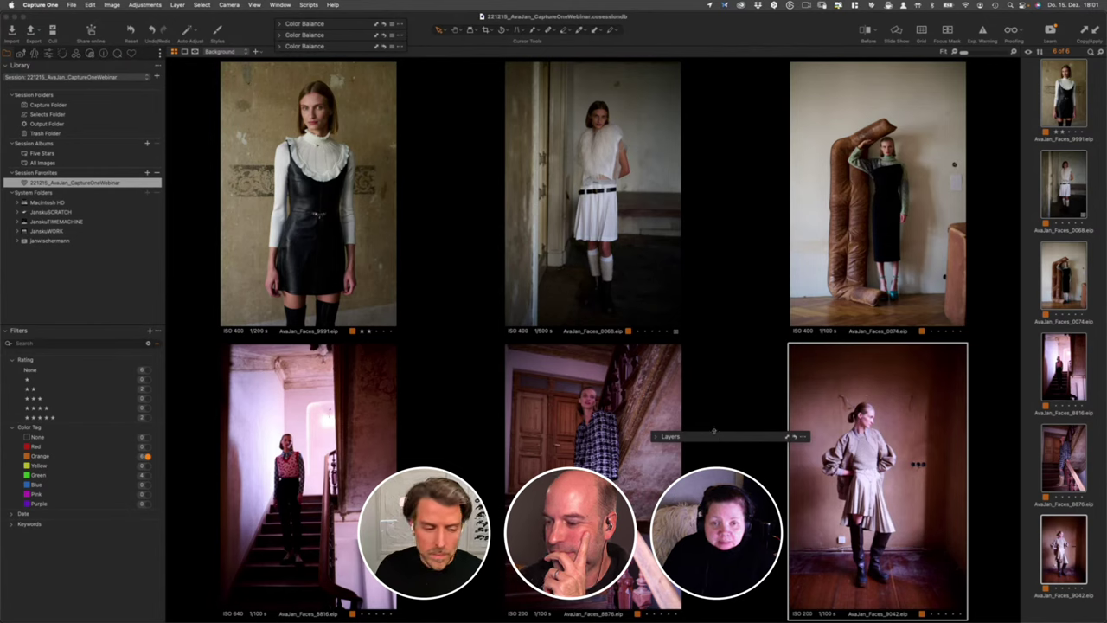
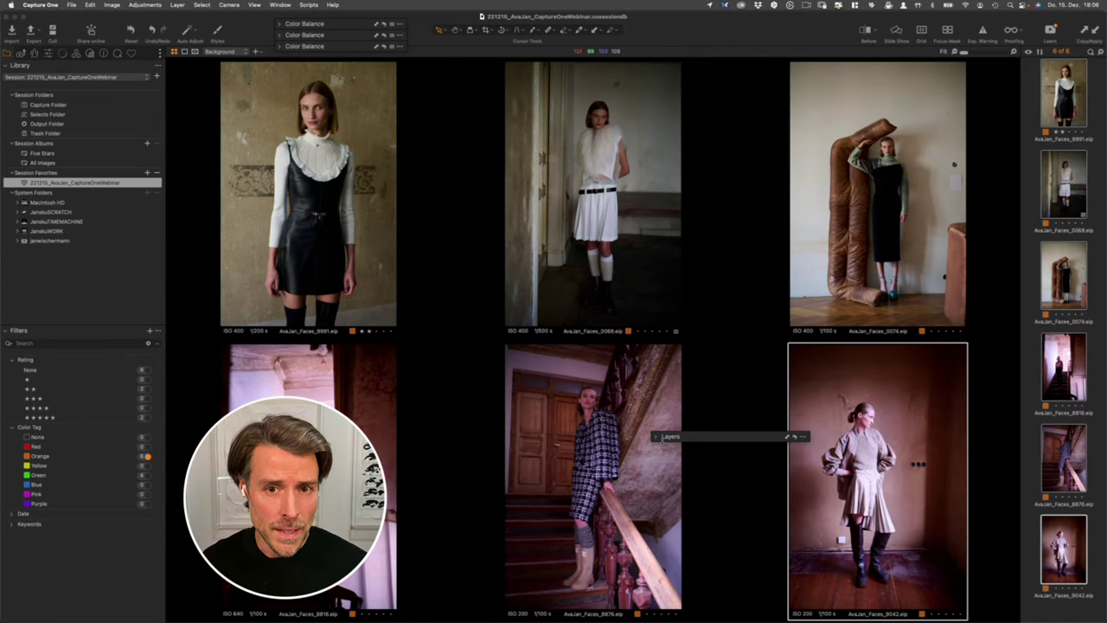
Step: Show the first photograph, the woman in the black leather dress, with the adjustment tools, and expand and move the Layers tool aside
left_click(1030, 158)
left_click(1064, 104)
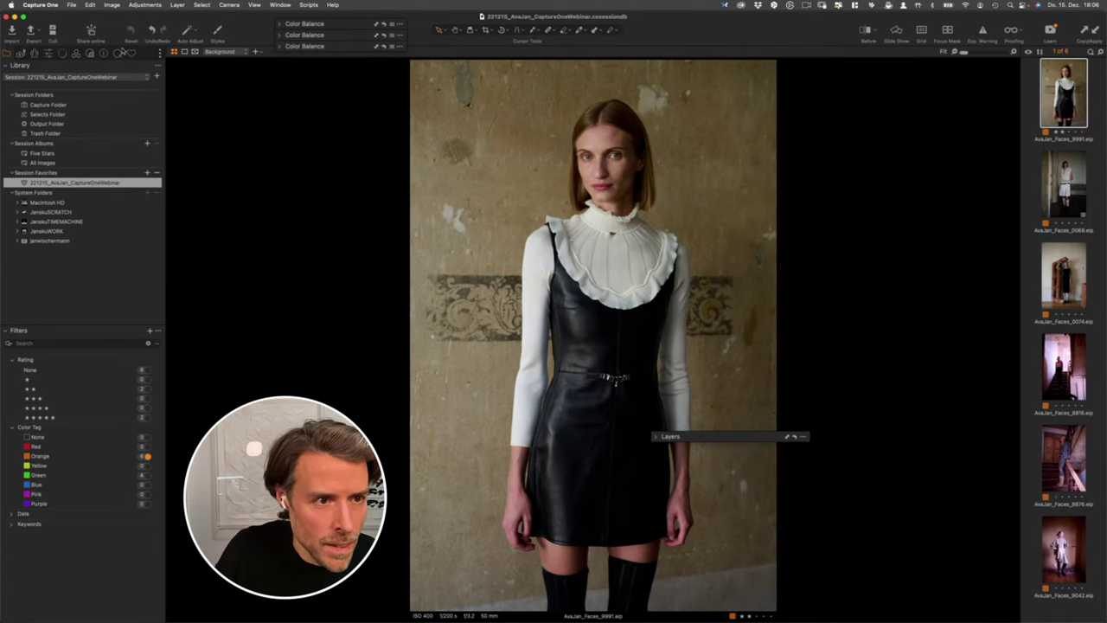
left_click(119, 54)
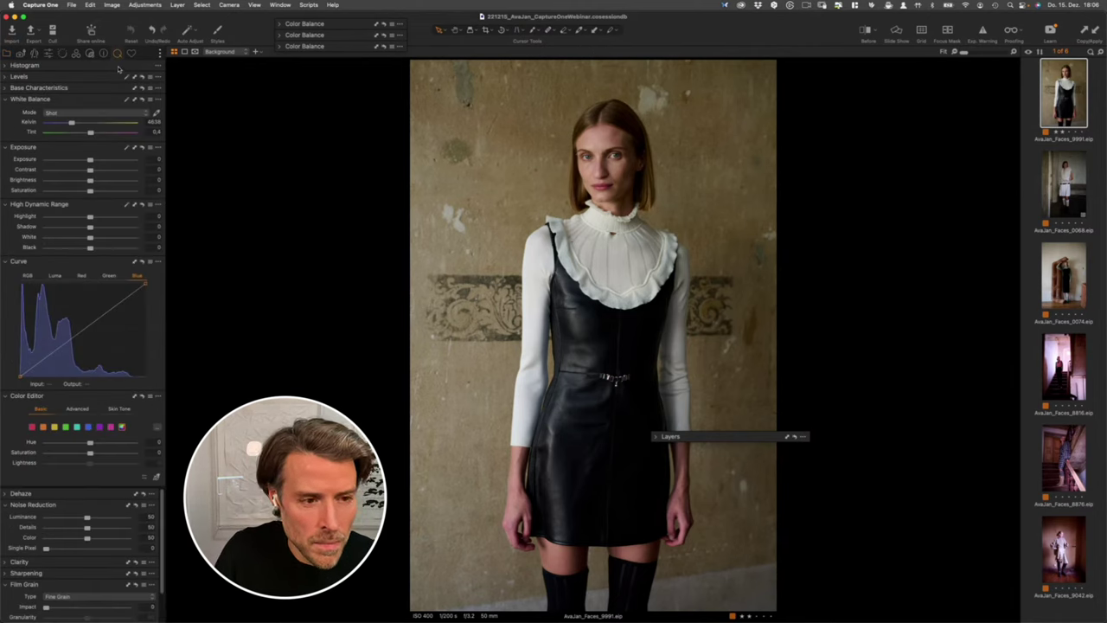
left_click(661, 437)
left_click_drag(712, 441, 286, 439)
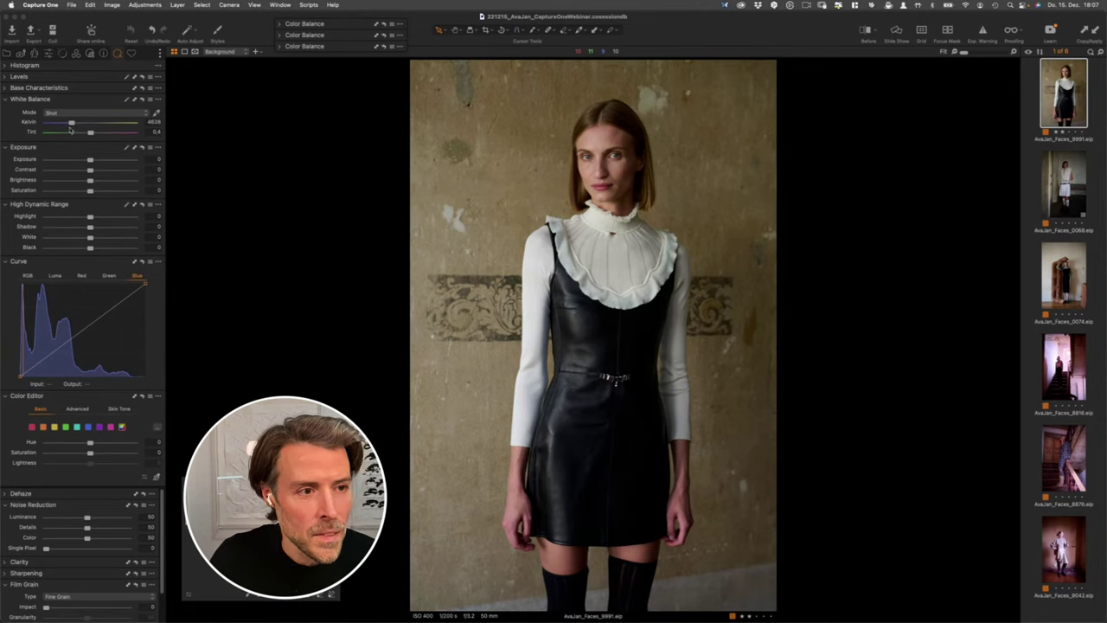
Step: Warm the leather dress photograph by setting its white balance Kelvin value to 6200
left_click_drag(73, 124, 83, 124)
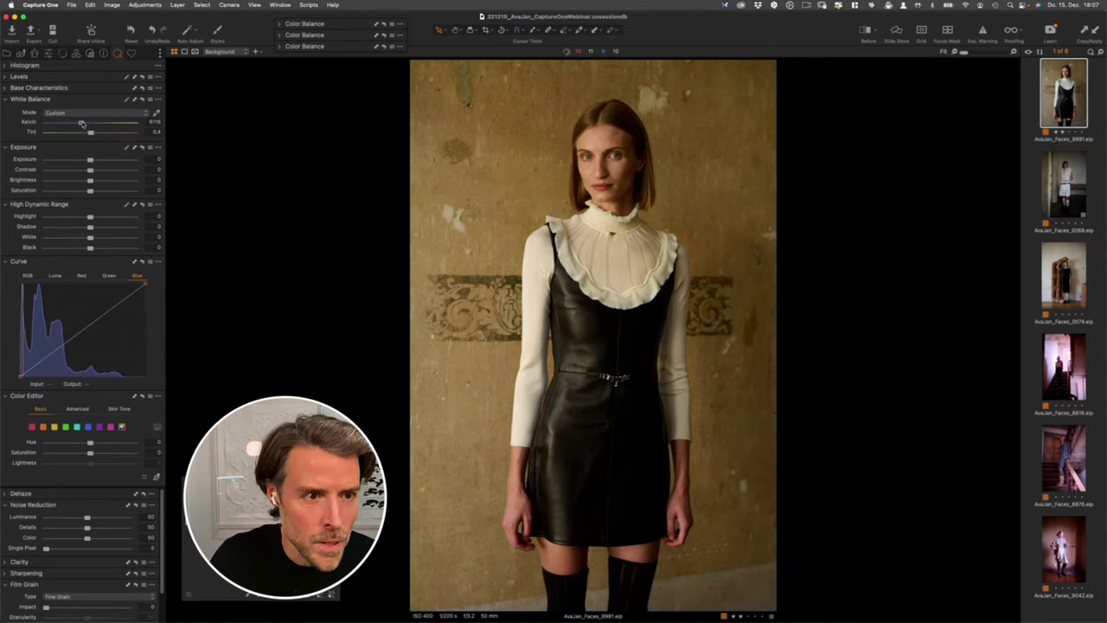
left_click(151, 123)
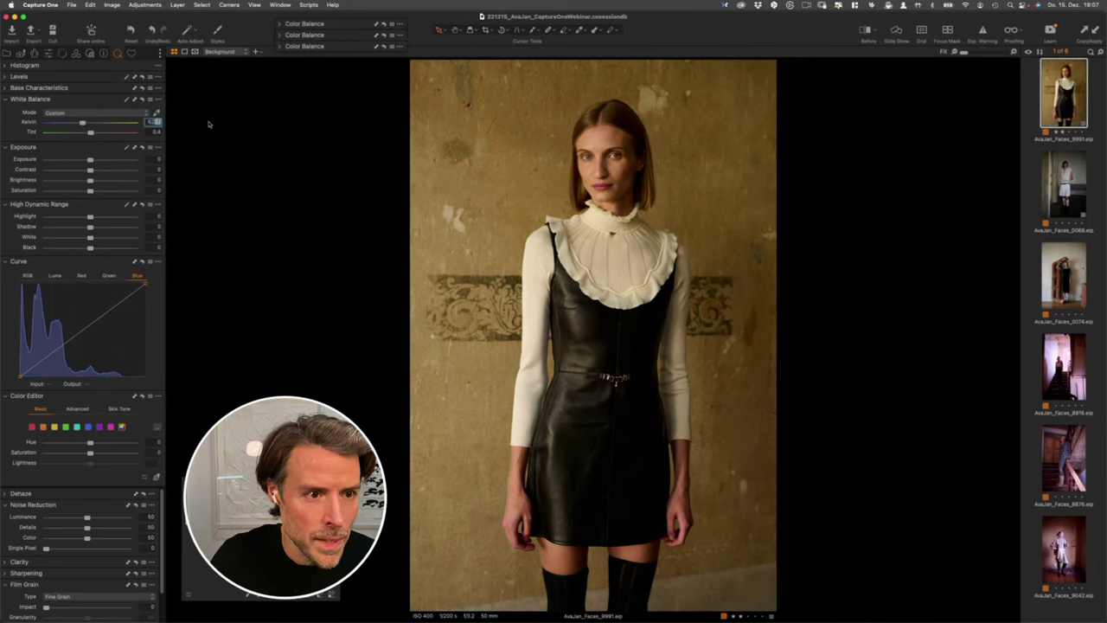
key("Return")
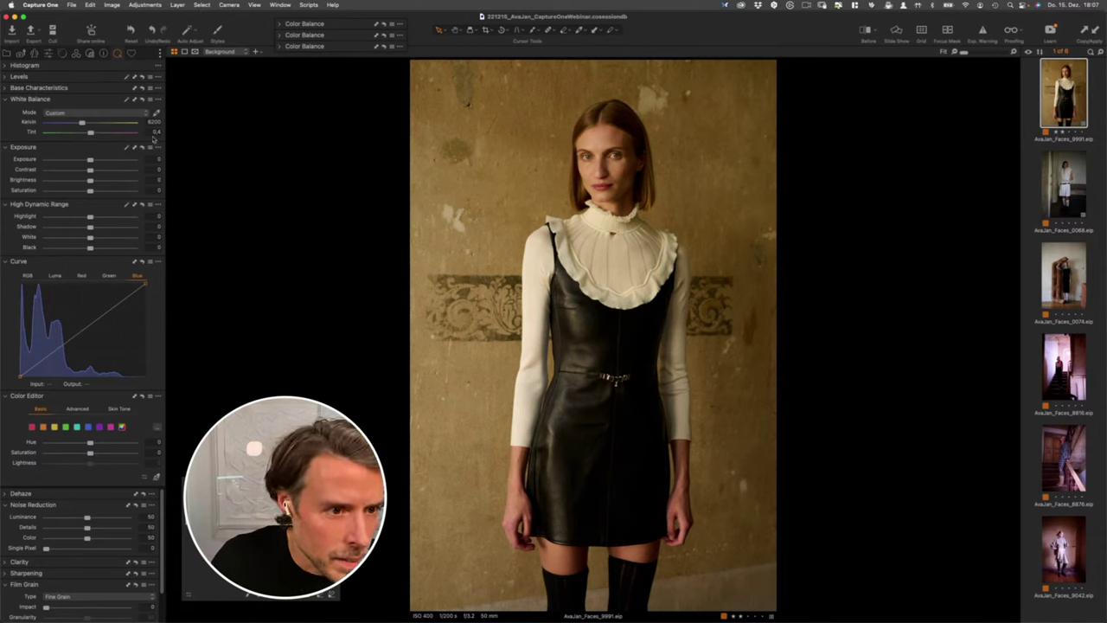
Step: Set the leather dress photograph's white balance tint to 0.5, exposure to 0.2 and saturation to -15
left_click_drag(91, 135, 89, 135)
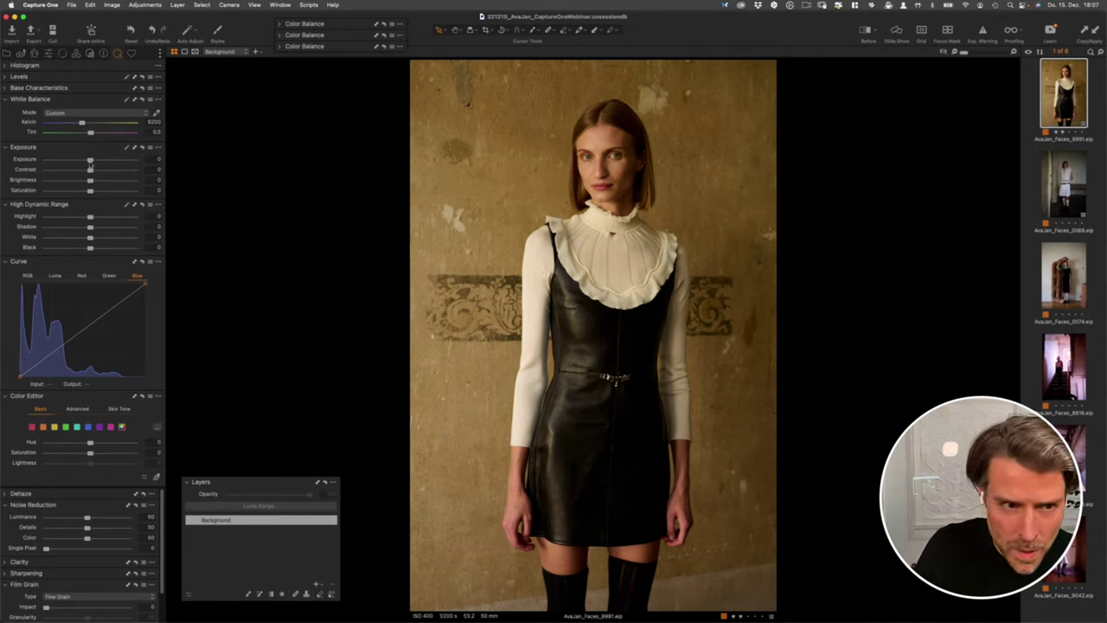
left_click_drag(90, 162, 91, 162)
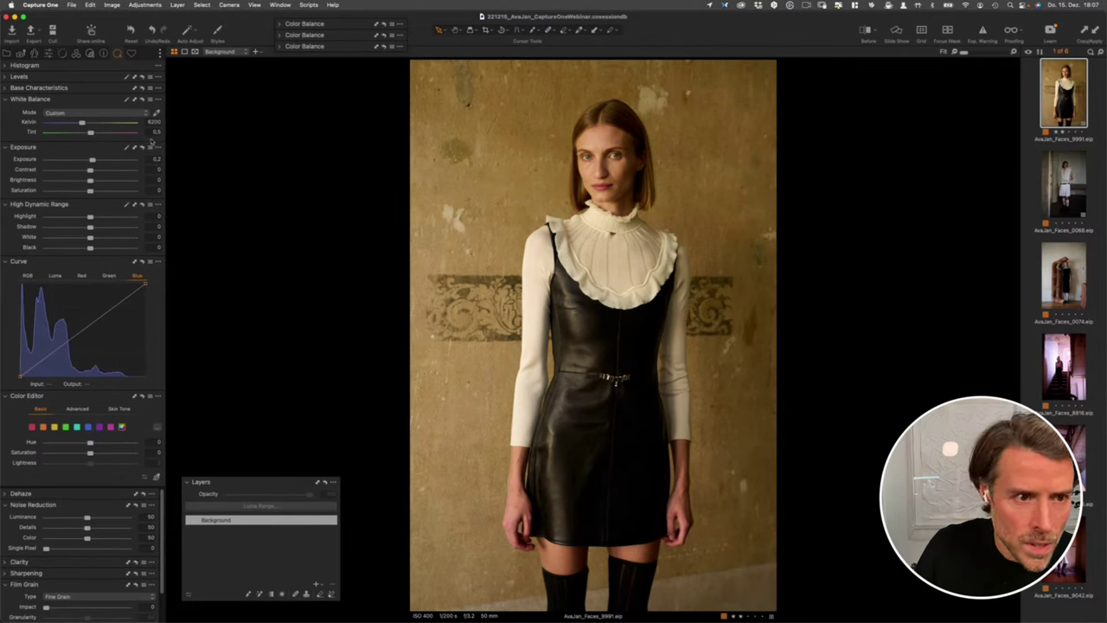
left_click(141, 148)
left_click(142, 148)
left_click(142, 148)
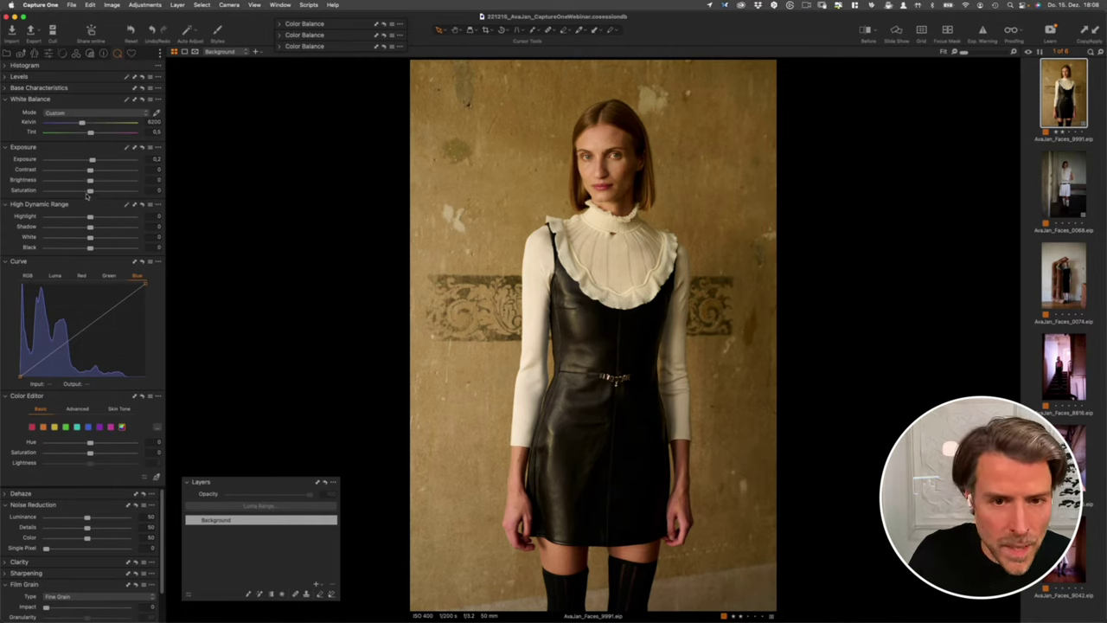
left_click_drag(90, 191, 85, 193)
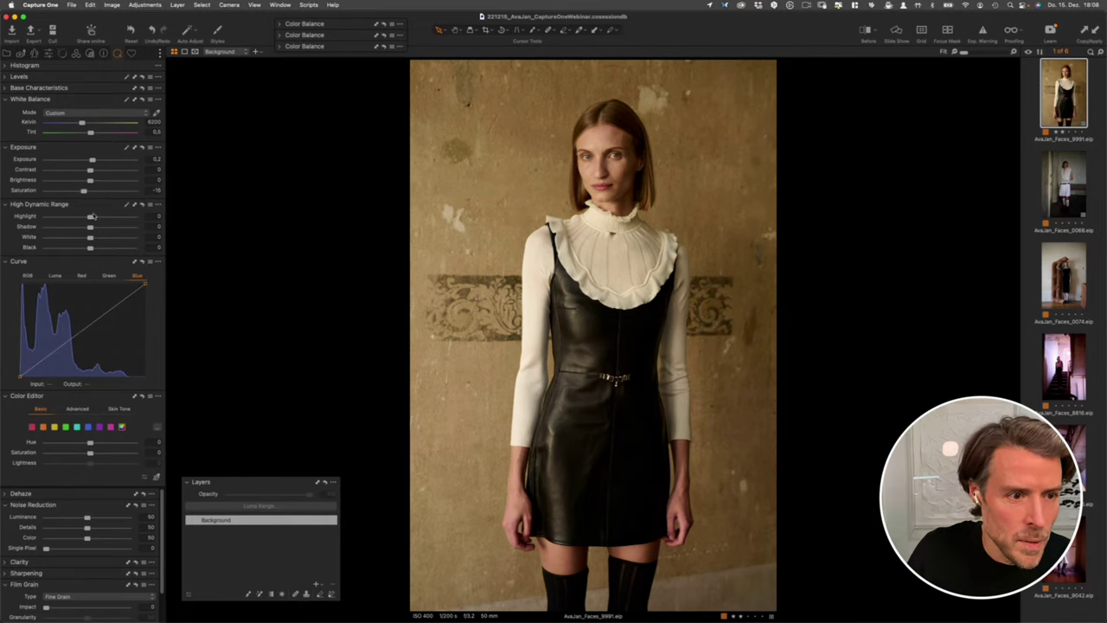
Step: Flatten the photograph's dynamic range with Highlight at -50, Shadow at 30, White at -50 and Black at 19
left_click_drag(90, 218, 70, 218)
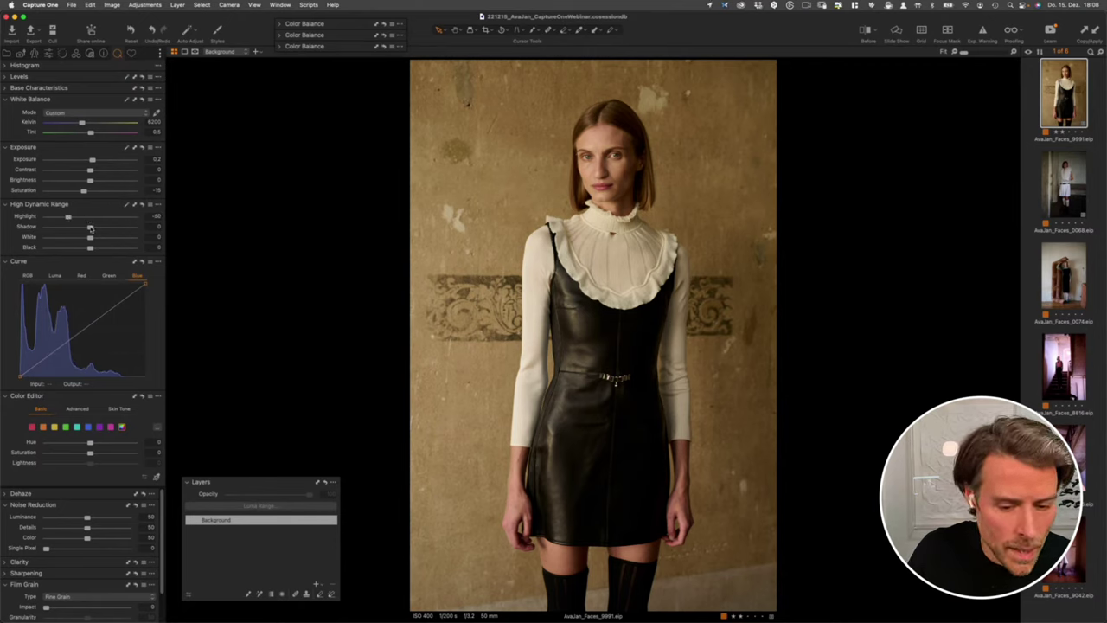
mouse_move(91, 226)
left_mouse_down()
mouse_move(102, 226)
mouse_move(87, 239)
left_mouse_up()
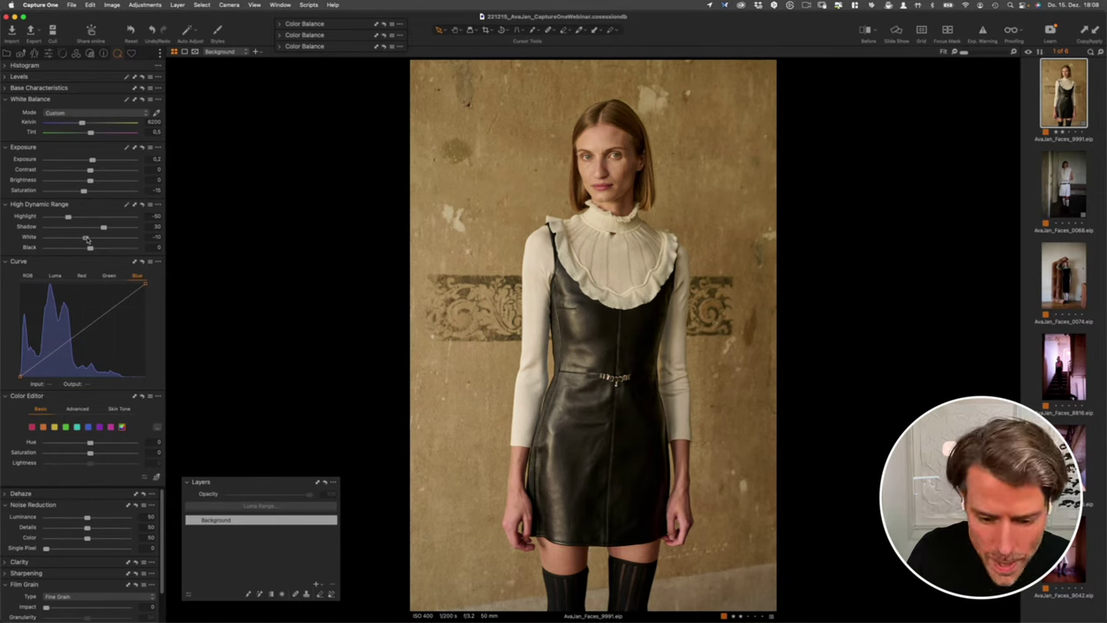
left_click_drag(85, 238, 74, 239)
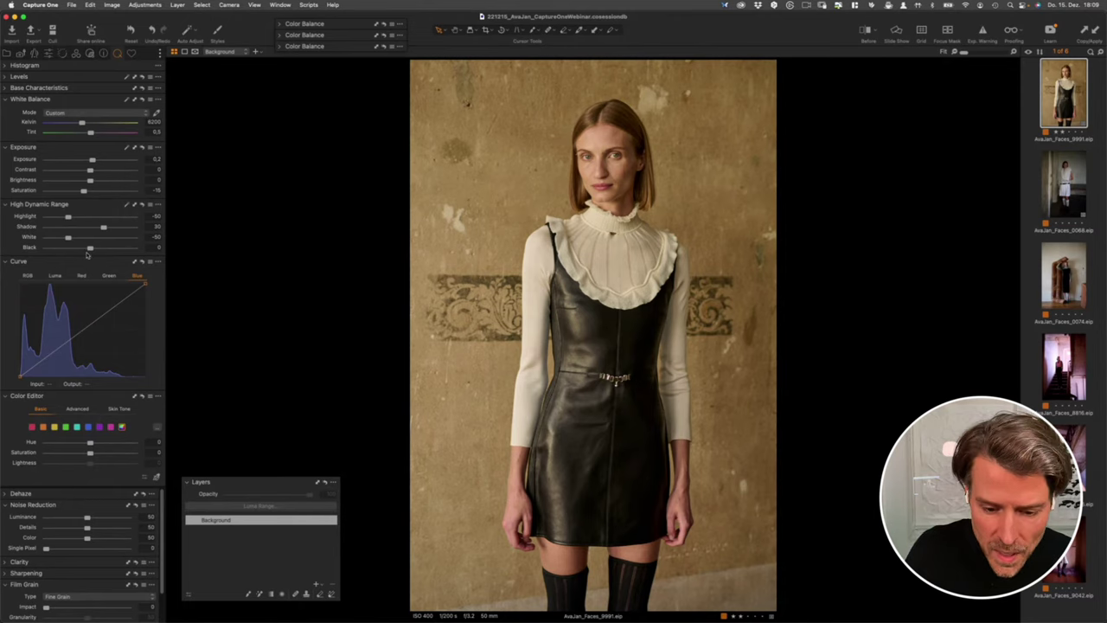
left_click_drag(90, 248, 97, 249)
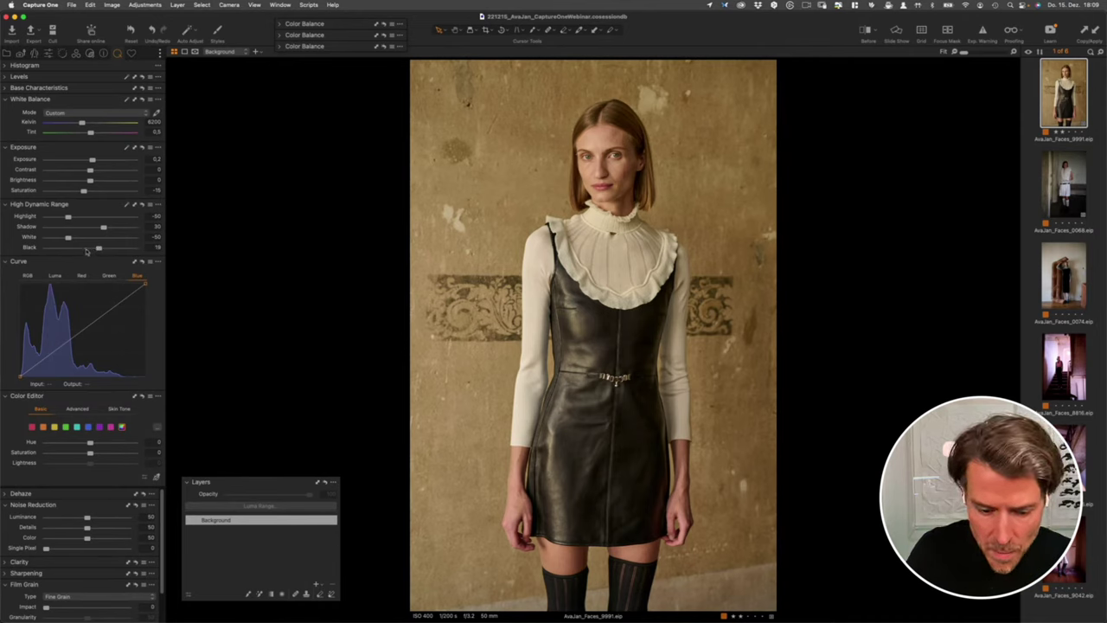
Step: Raise the upper tones of the Background's RGB curve slightly and compare the photograph with its unedited version
left_click(28, 276)
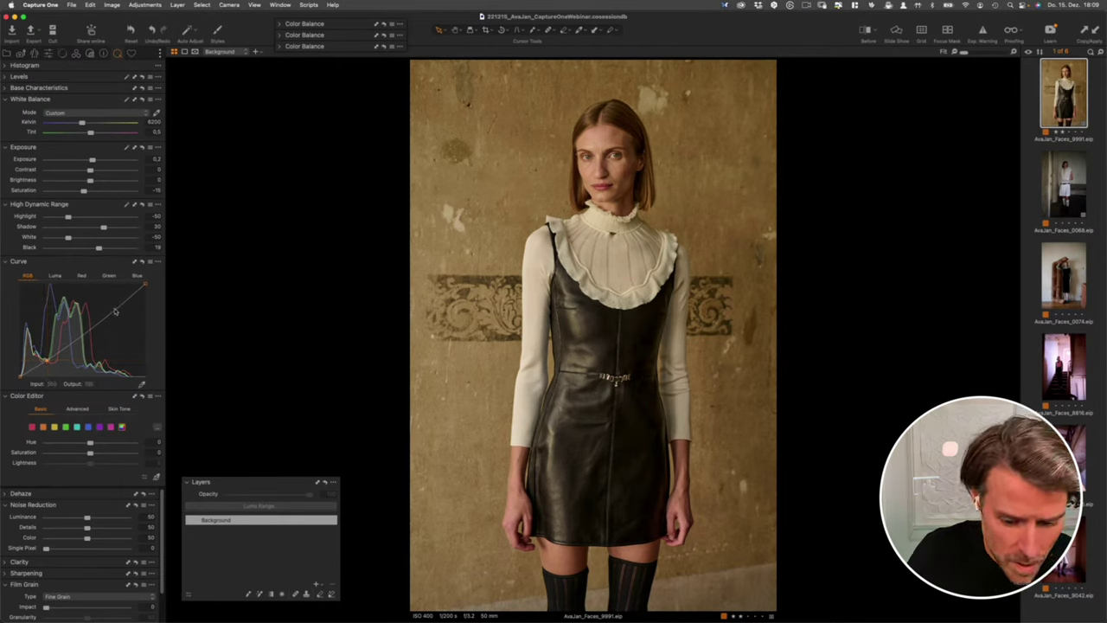
left_click_drag(115, 312, 113, 302)
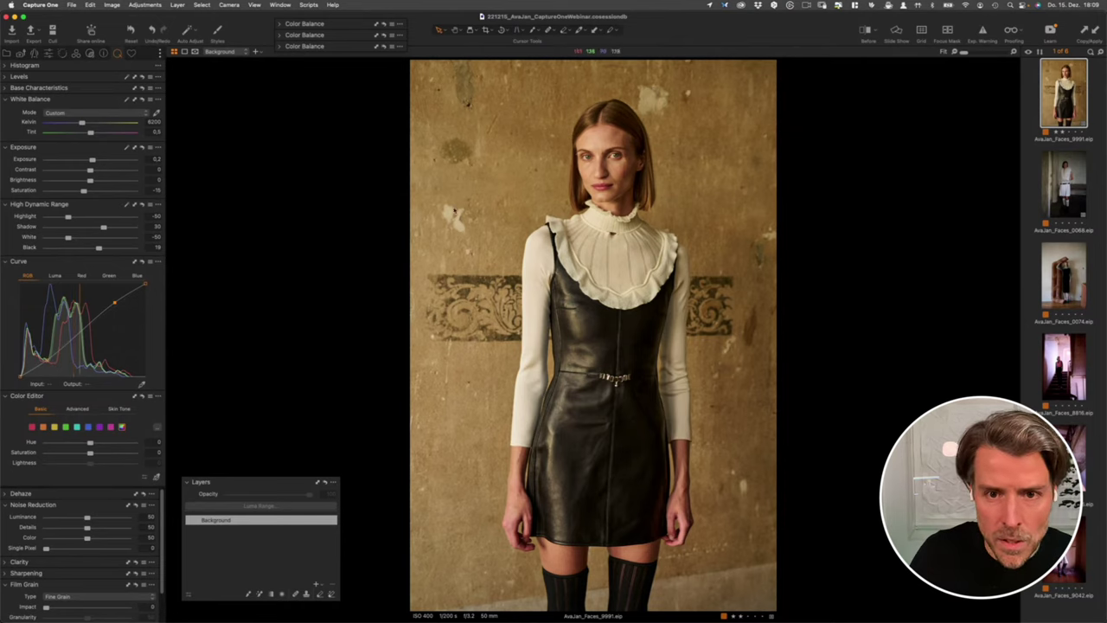
left_click_drag(866, 30, 866, 31)
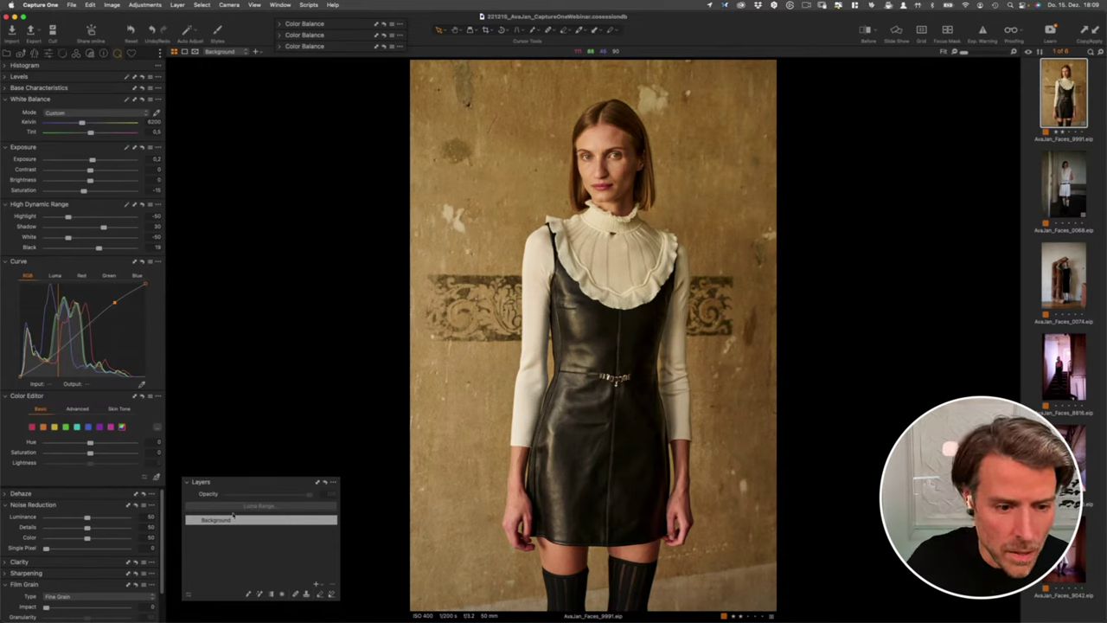
left_click(866, 31)
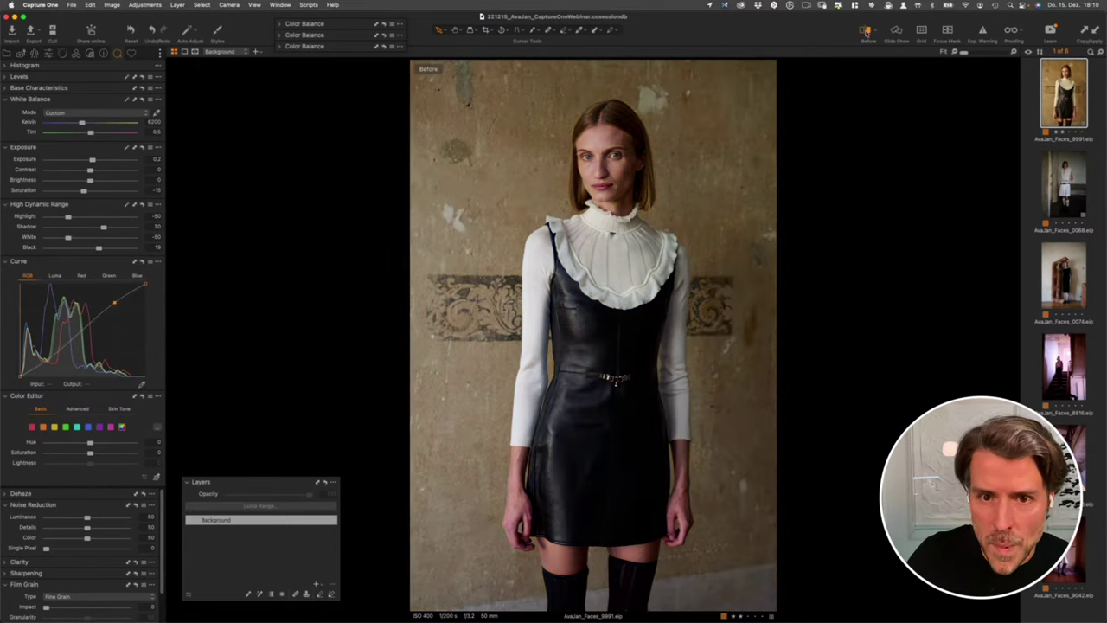
Step: Add an adjustment layer named "color grade + contrast" and fill its mask
left_click(316, 585)
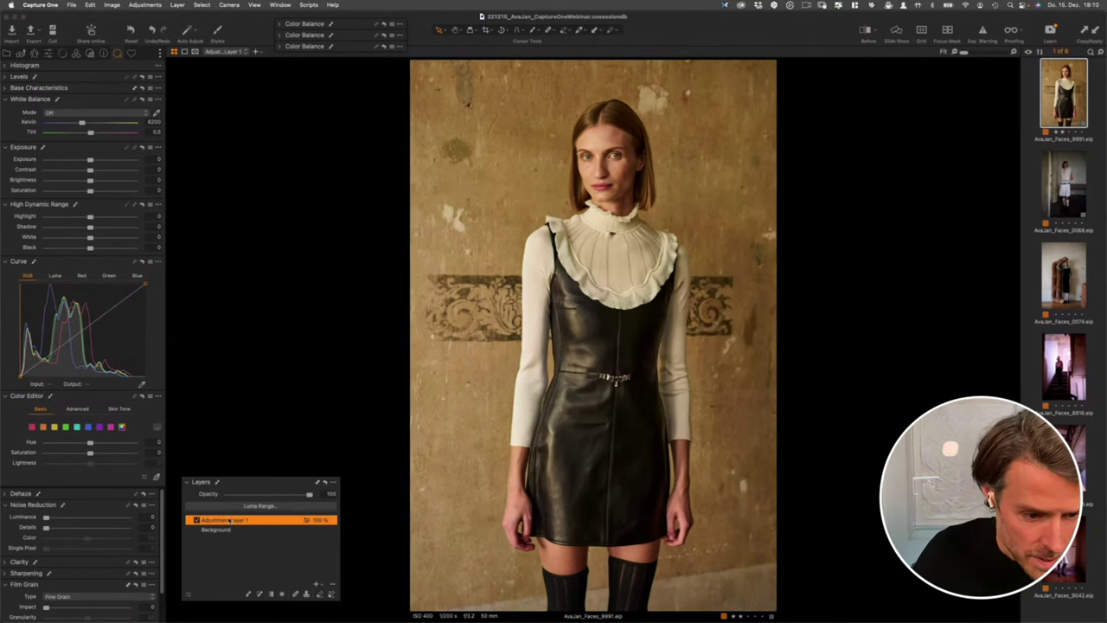
double_click(228, 520)
type("Sk")
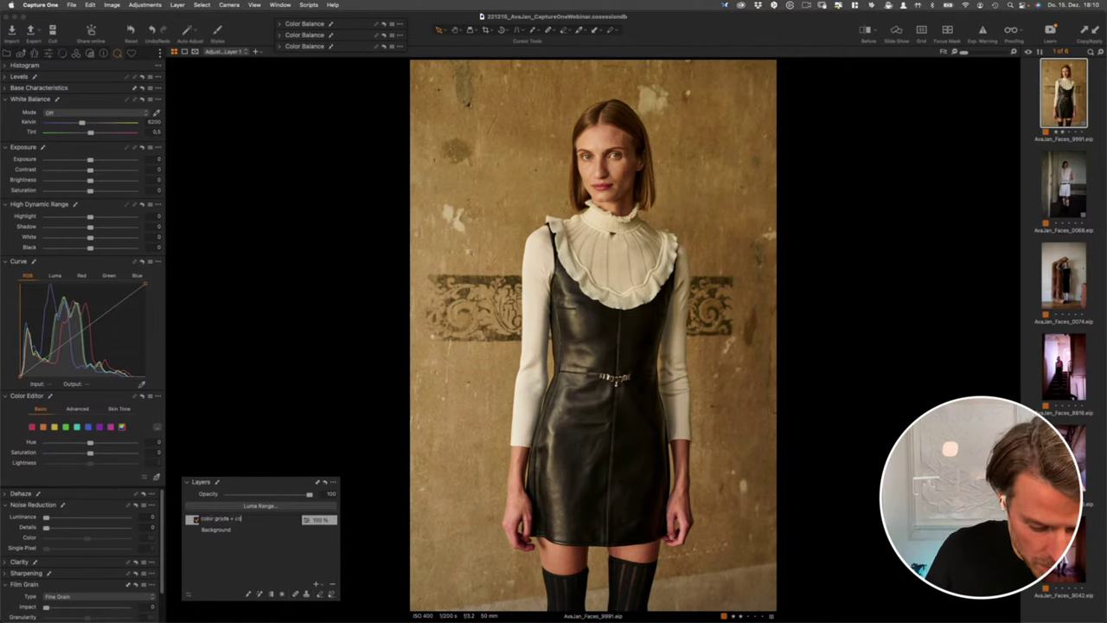
key("Return")
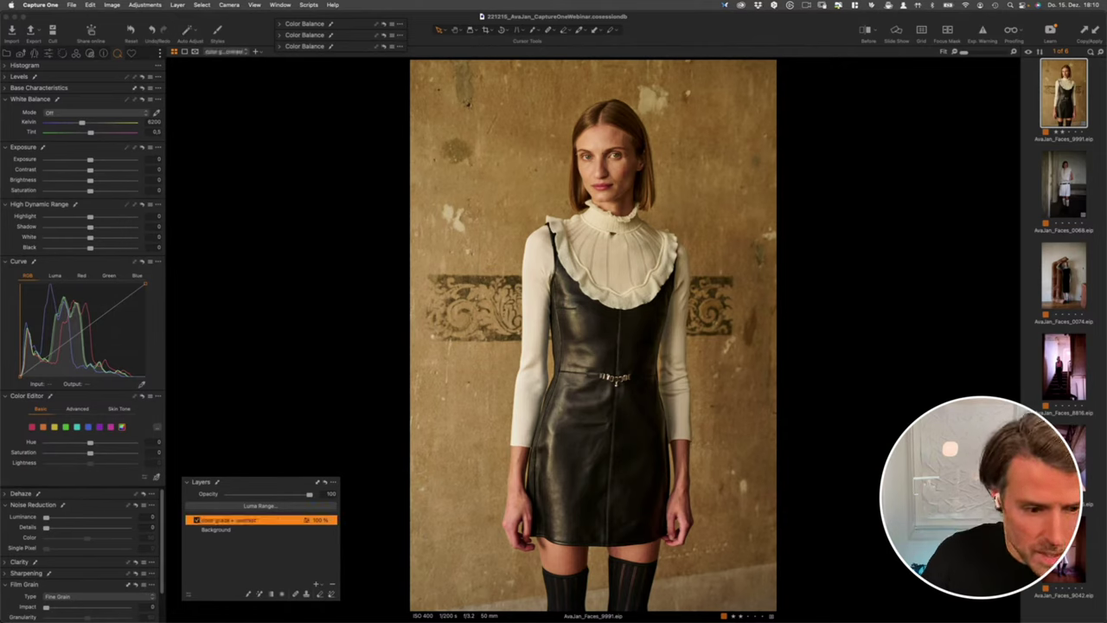
right_click(242, 522)
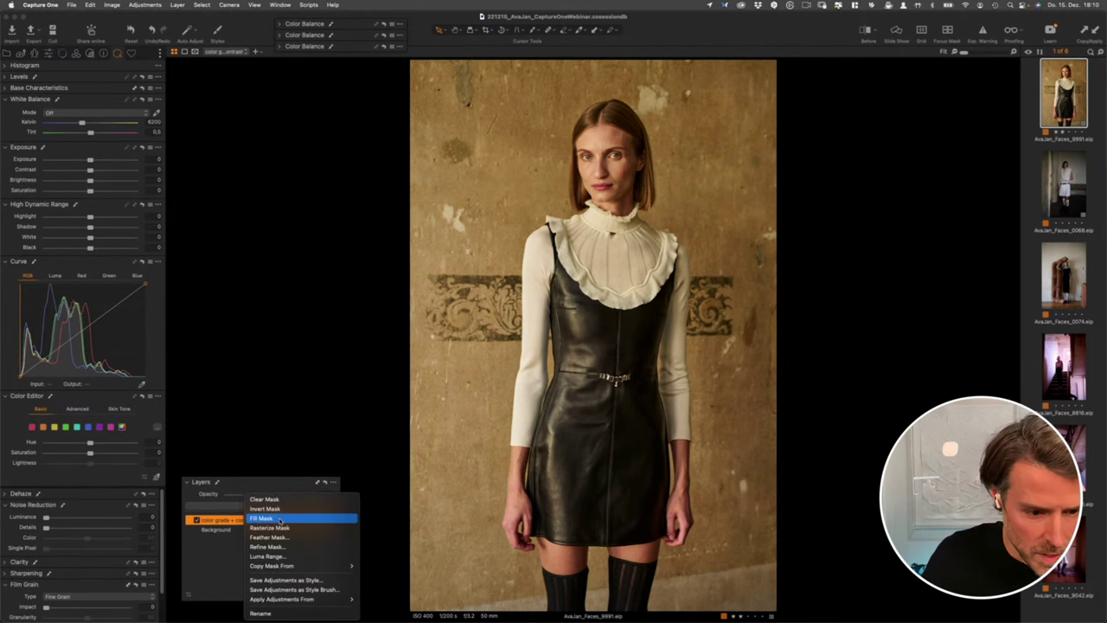
left_click(280, 519)
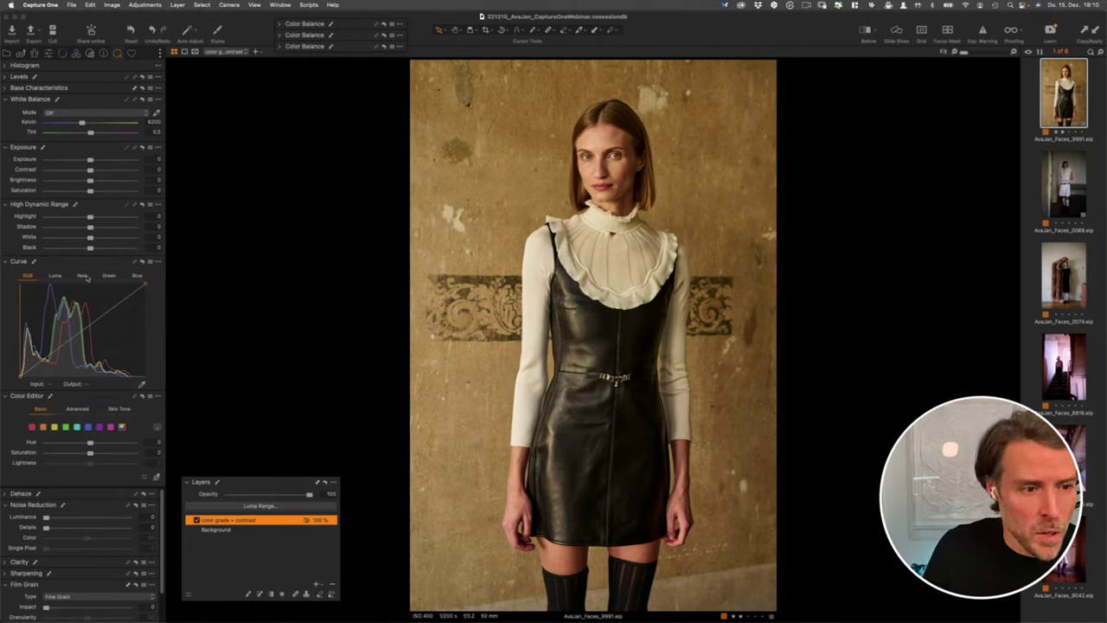
Step: Detach the Curve tool as a large floating window above the Layers tool, showing the Red channel
left_click_drag(79, 264, 278, 261)
left_click(259, 258)
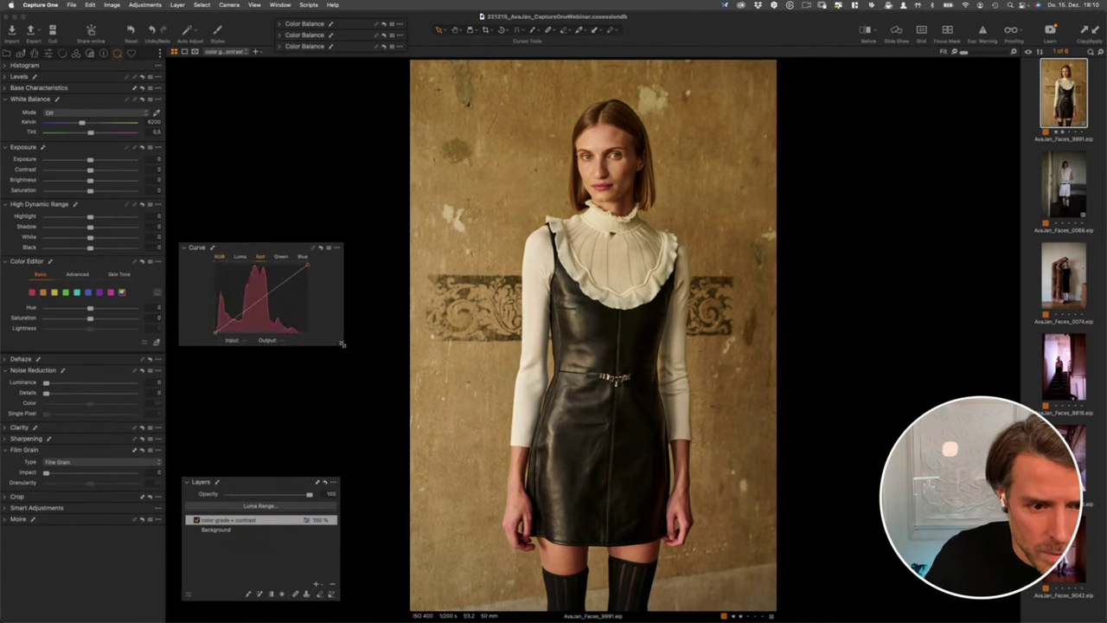
left_click_drag(344, 349, 496, 516)
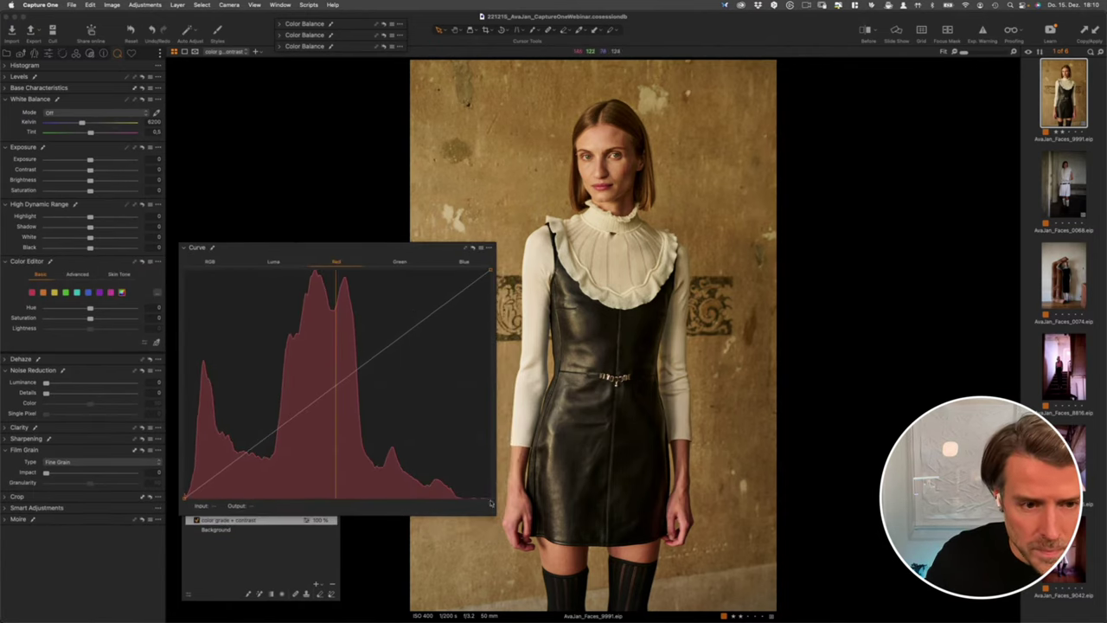
left_click_drag(330, 256, 324, 188)
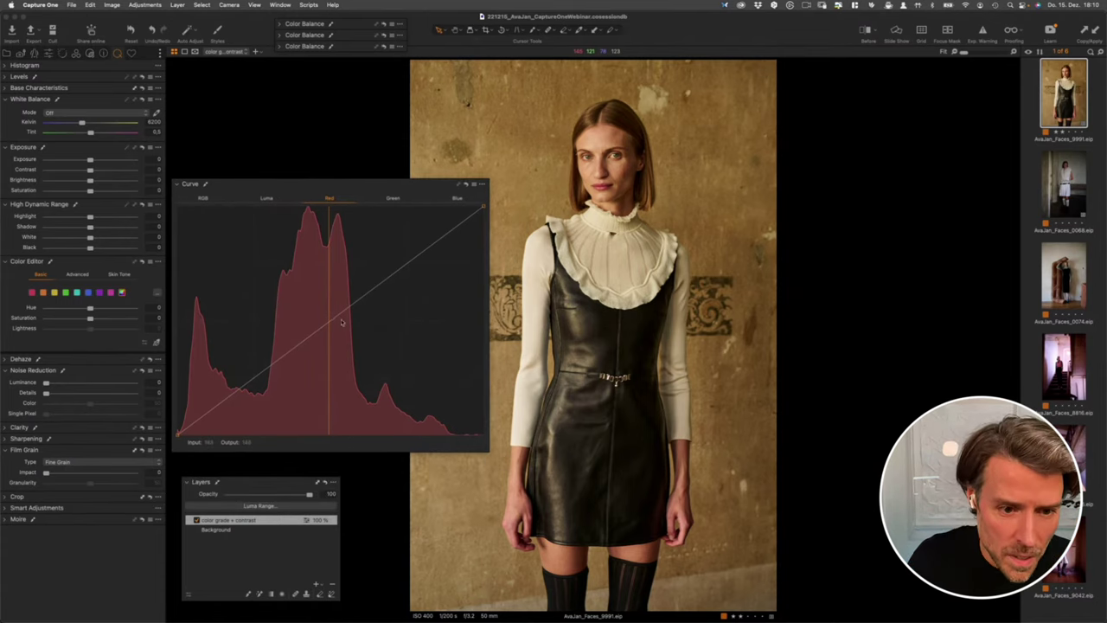
Step: Shape the Red curve on the color grade layer into a gentle S by lowering the shadows and raising the highlights slightly
left_click_drag(330, 323, 236, 397)
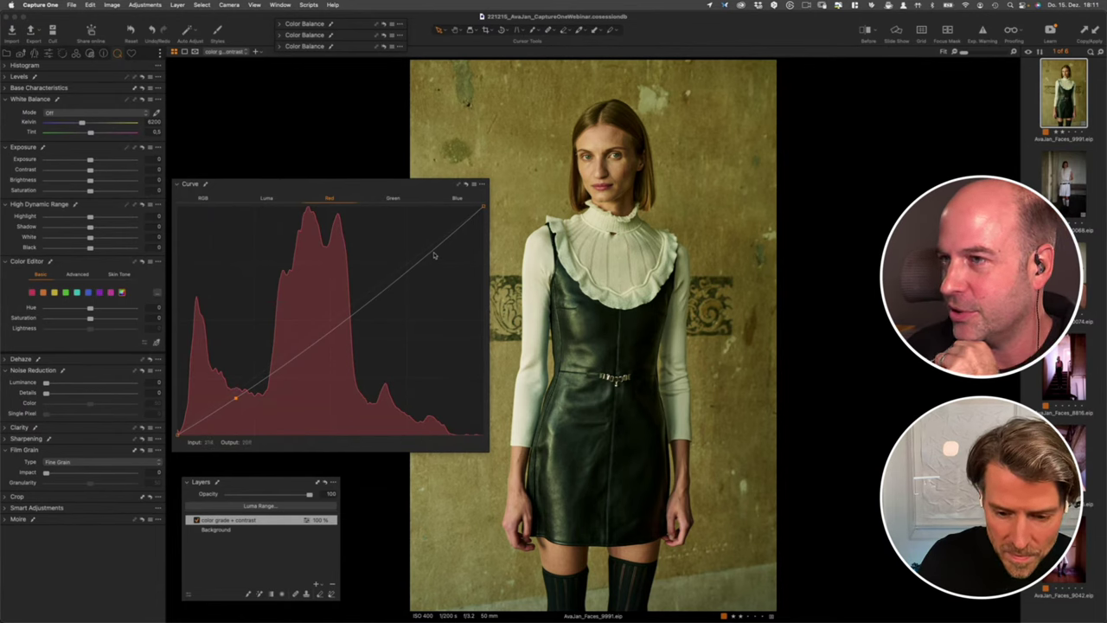
left_click_drag(408, 256, 408, 254)
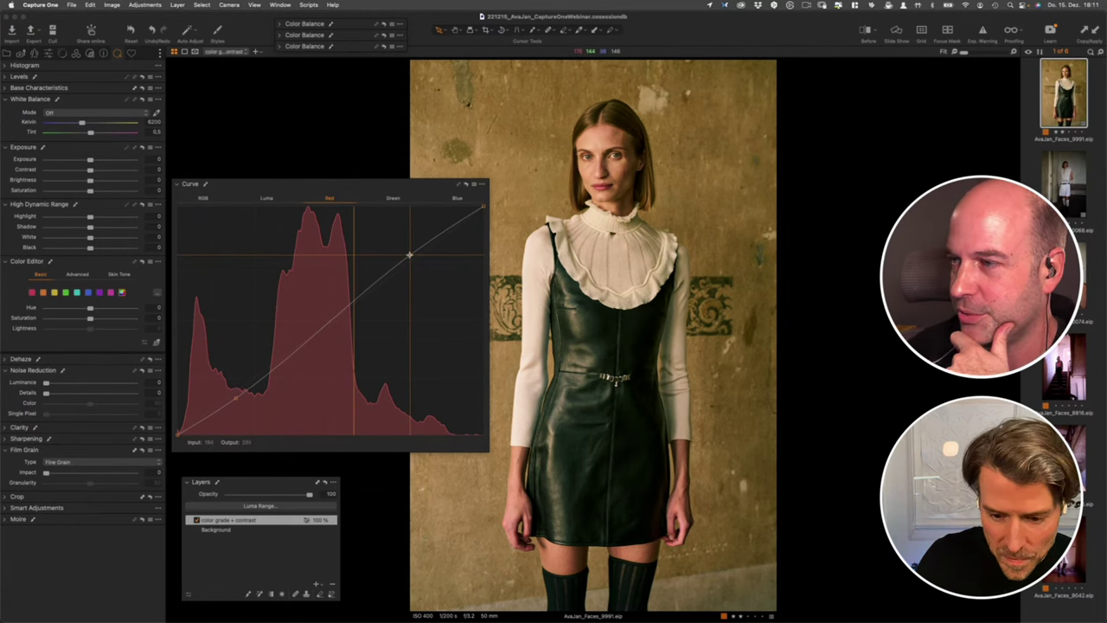
left_click_drag(409, 255, 410, 254)
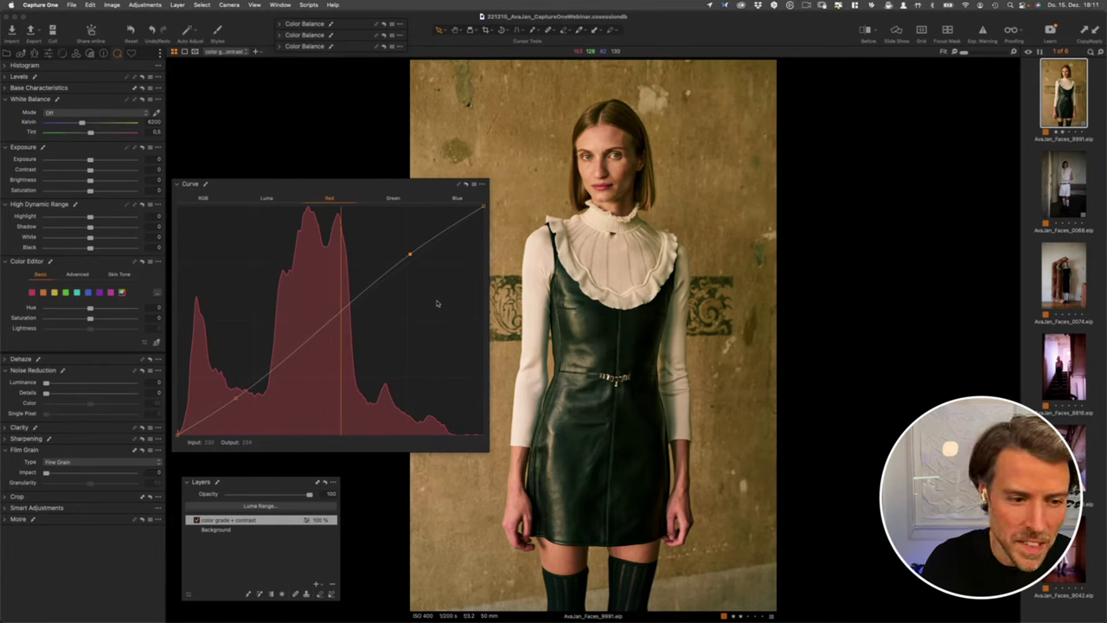
left_click_drag(410, 254, 410, 254)
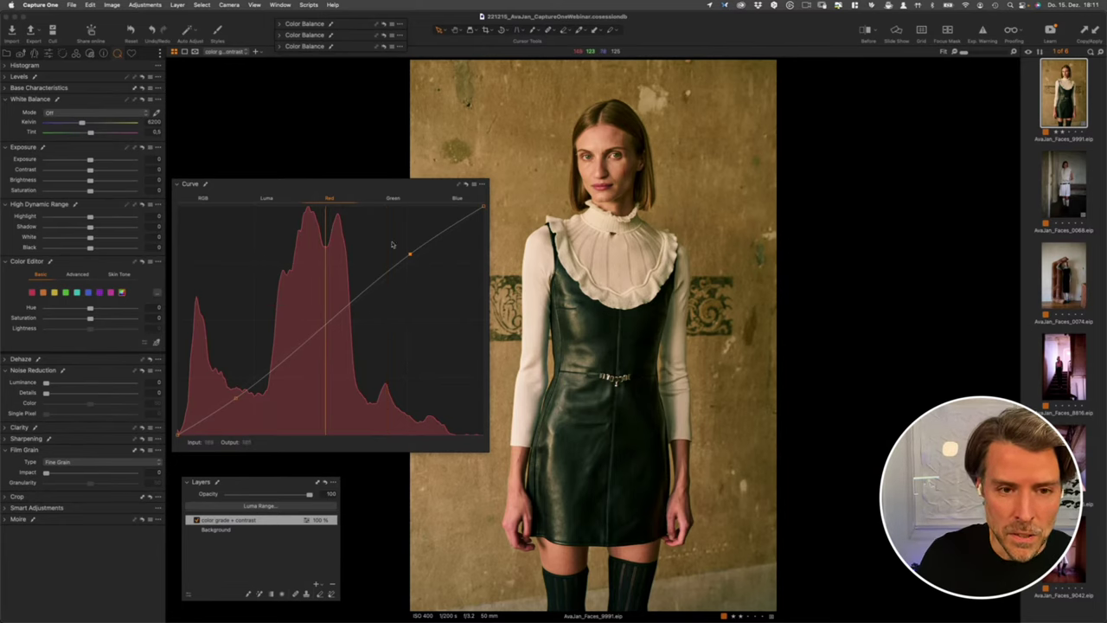
left_click(279, 48)
left_click_drag(403, 168, 984, 588)
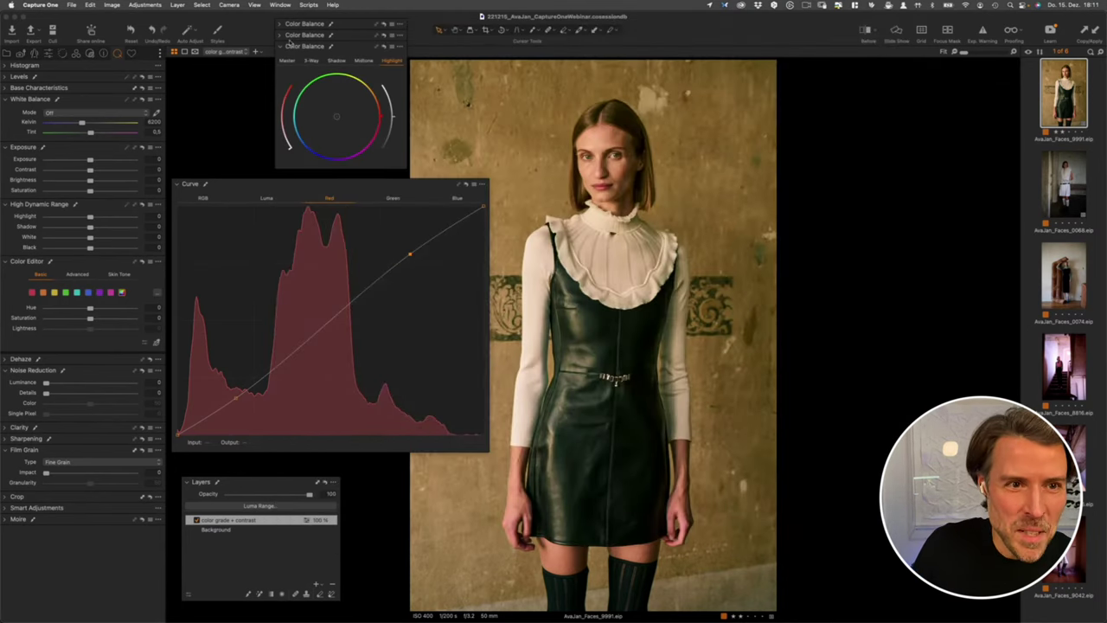
left_click(281, 47)
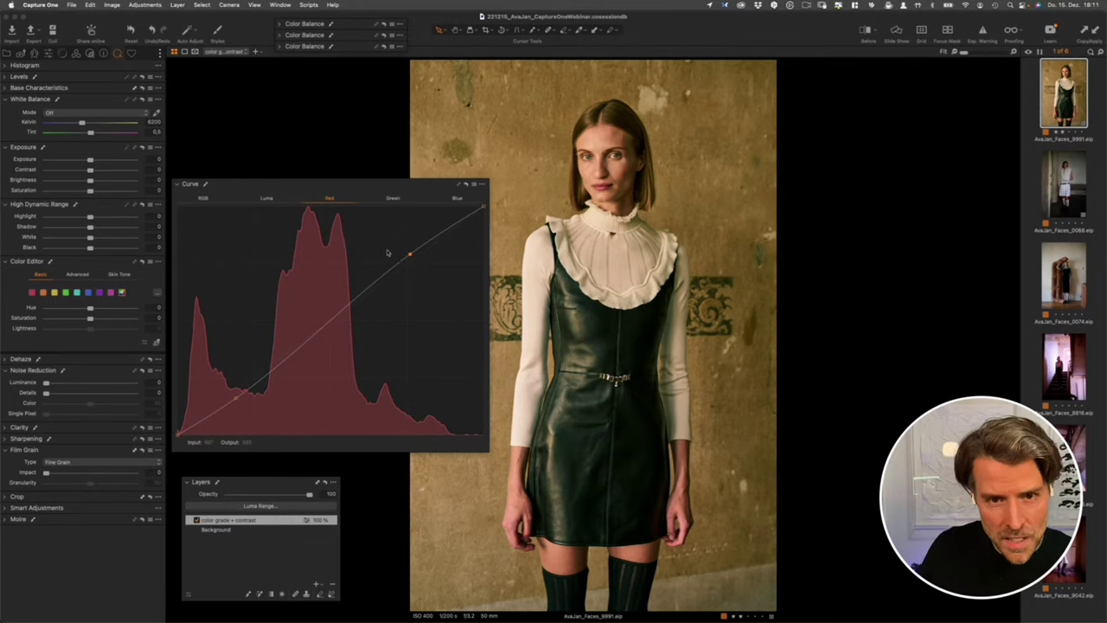
Step: Shape the Green curve into a gentle S with slightly lowered shadows and slightly raised highlights
left_click(403, 199)
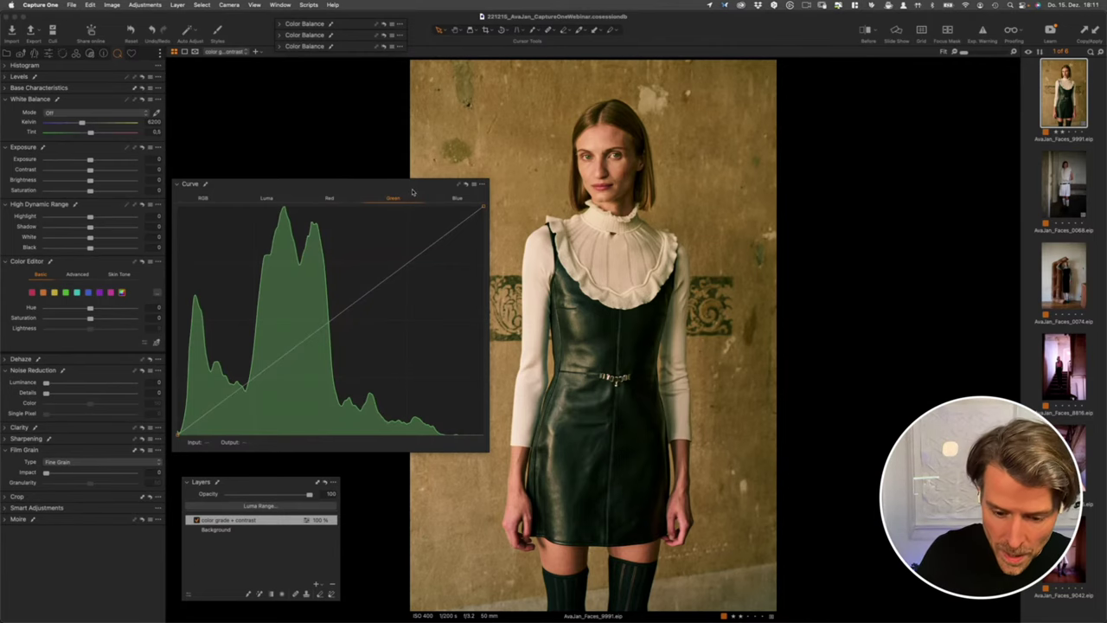
left_click_drag(243, 391, 255, 382)
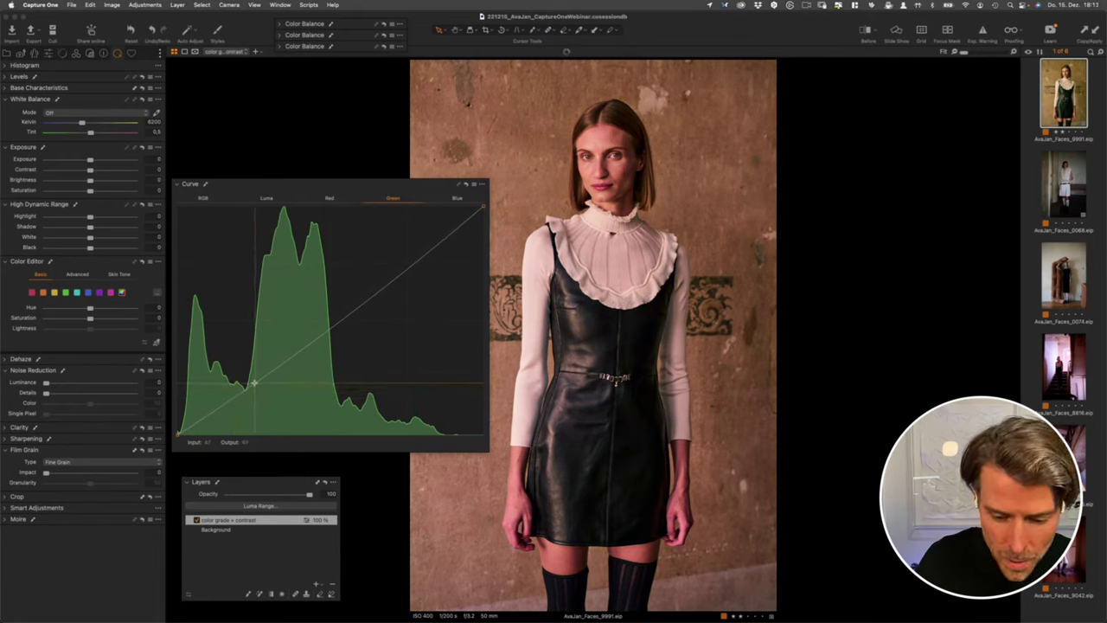
left_click_drag(255, 383, 255, 381)
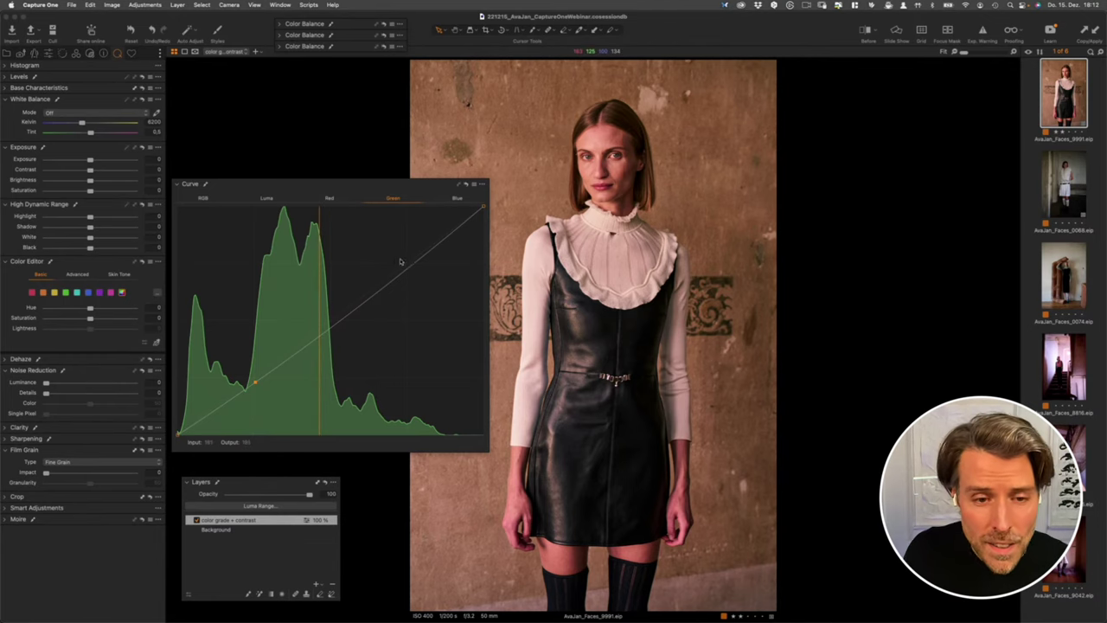
left_click_drag(404, 273, 407, 250)
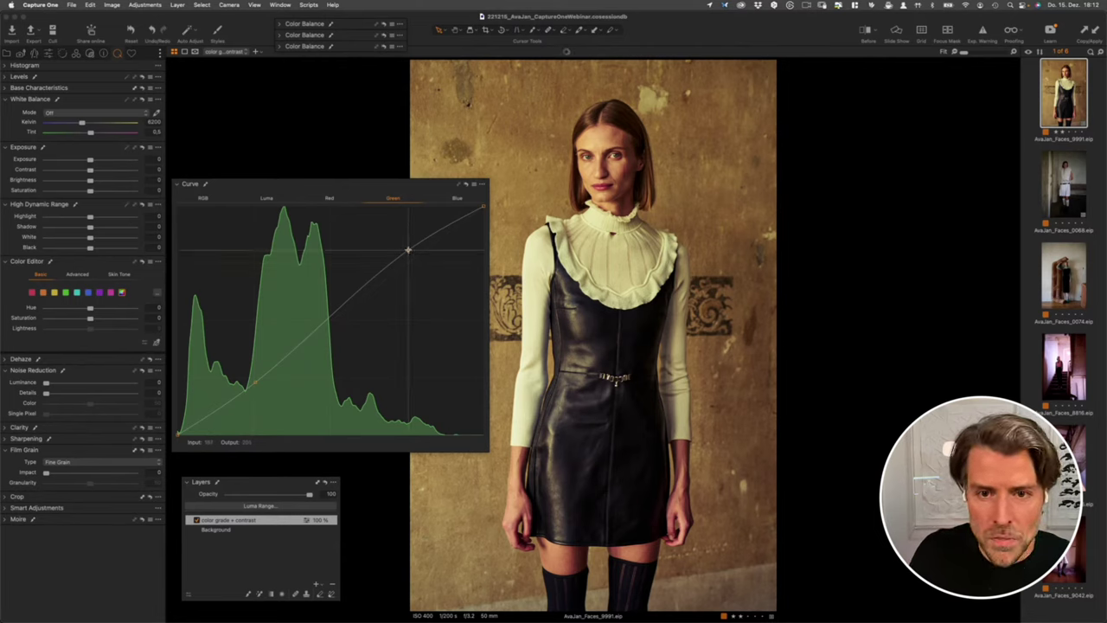
left_click_drag(407, 250, 407, 251)
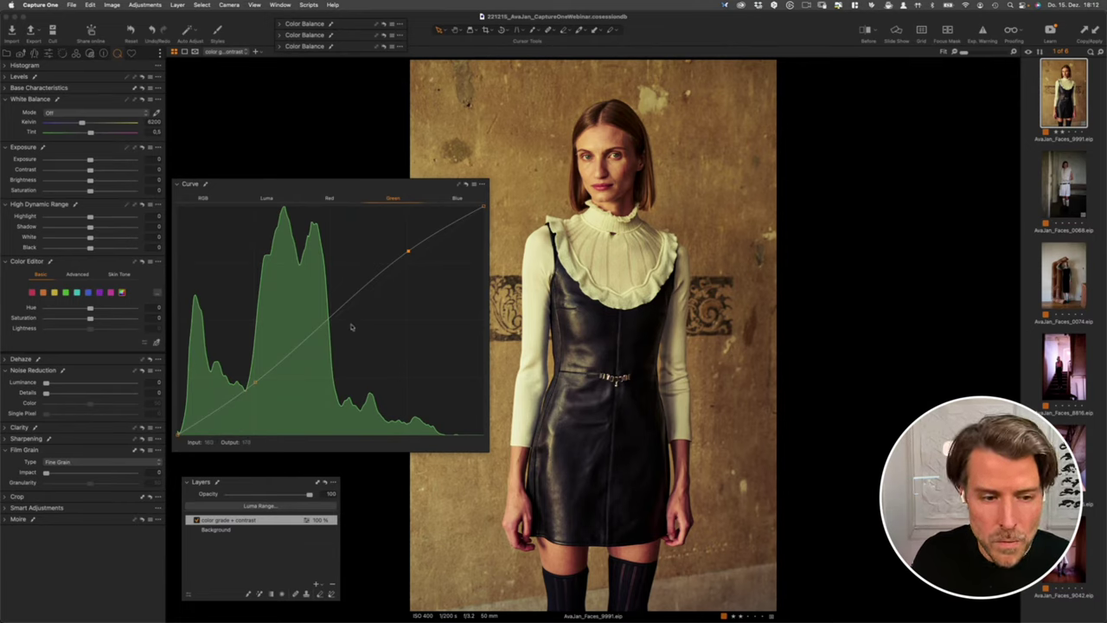
left_click(405, 251)
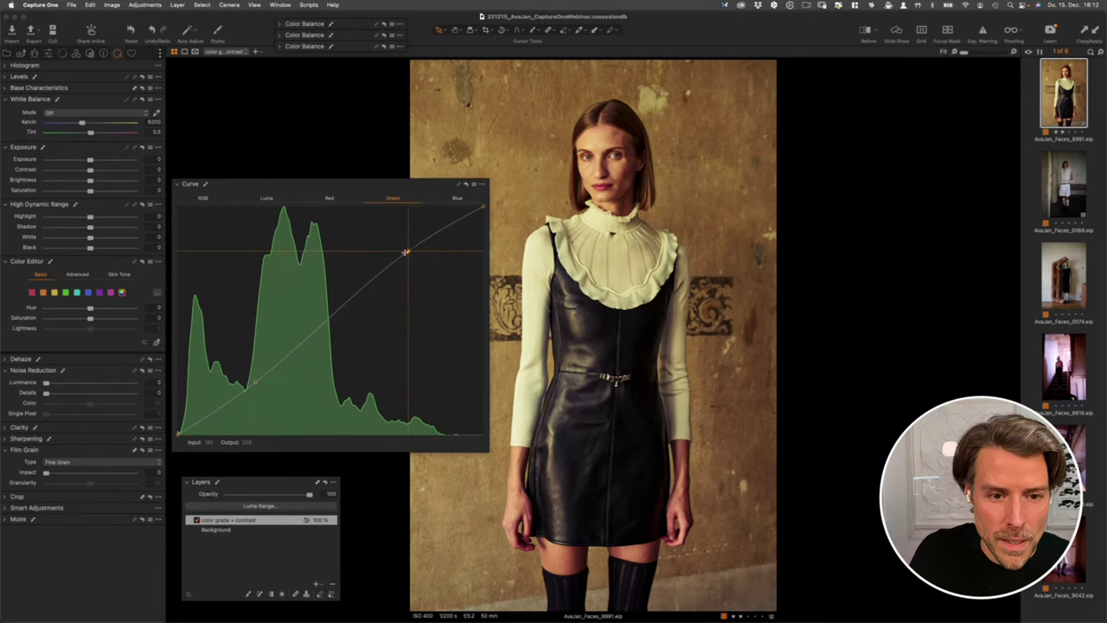
left_click_drag(406, 251, 407, 251)
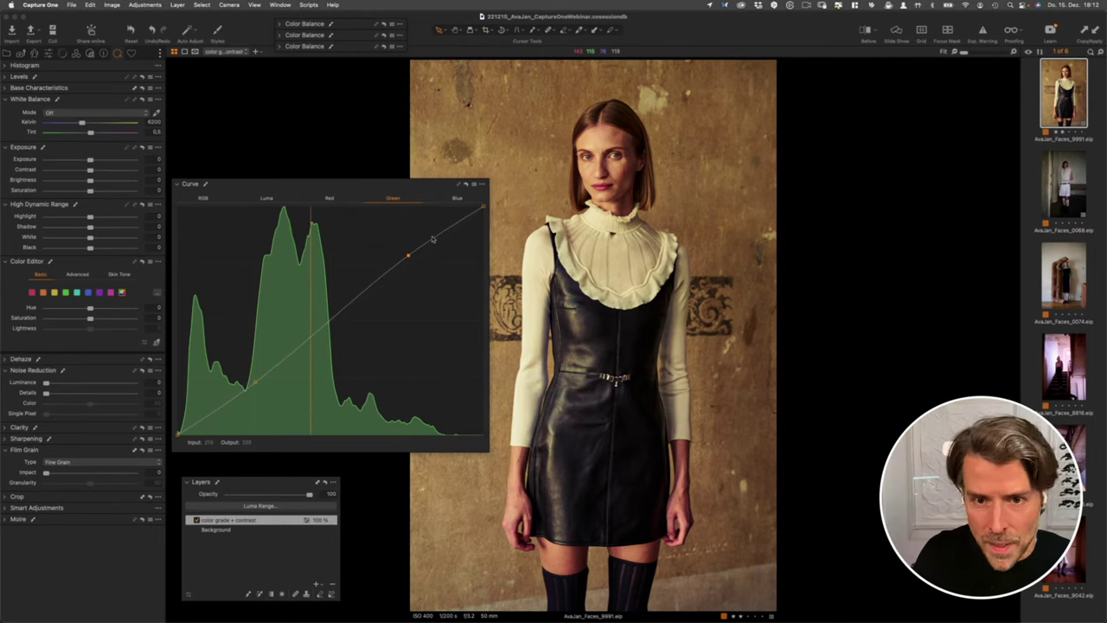
Step: Add a shadow point to the Blue curve on the color grade layer and fine-tune it to sit slightly below the diagonal
left_click(458, 199)
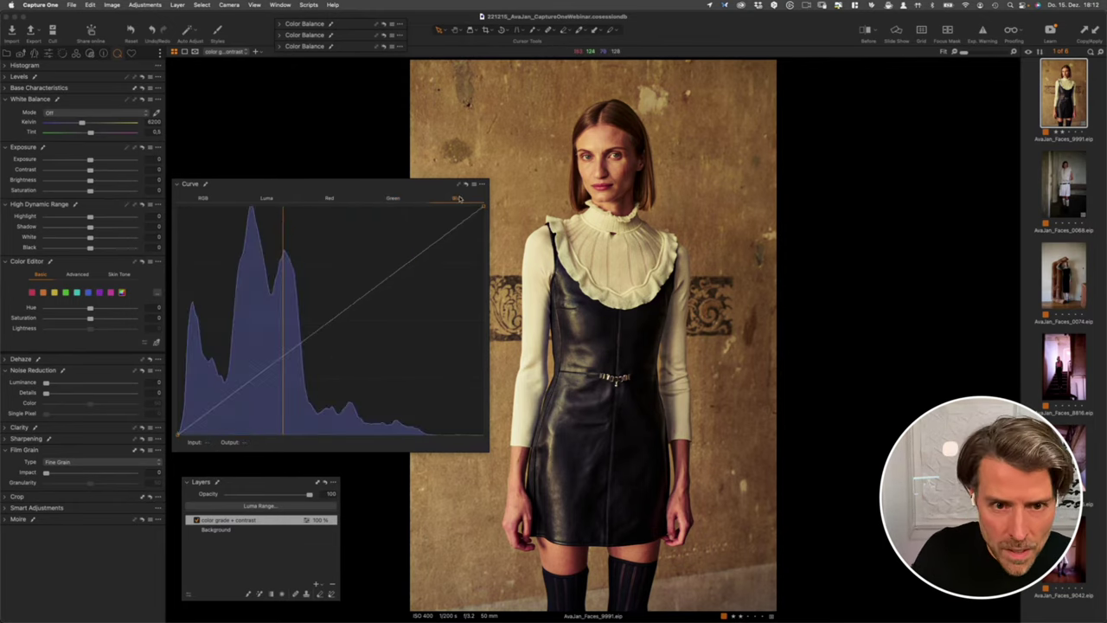
left_click(248, 388)
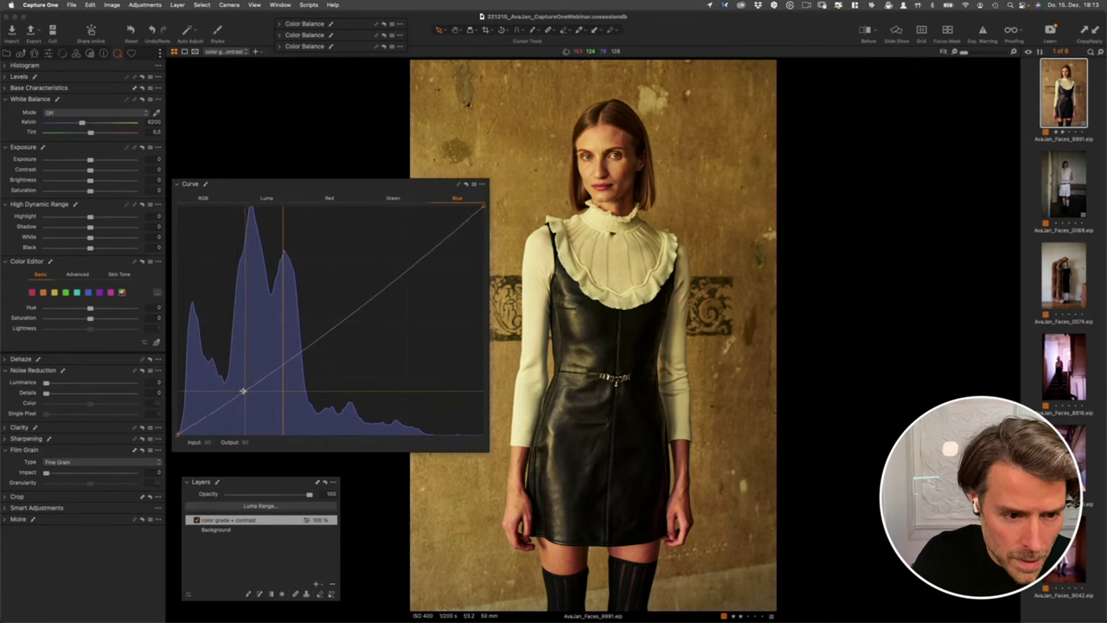
left_click_drag(245, 389, 245, 392)
key("Right")
key("Right")
key("Right")
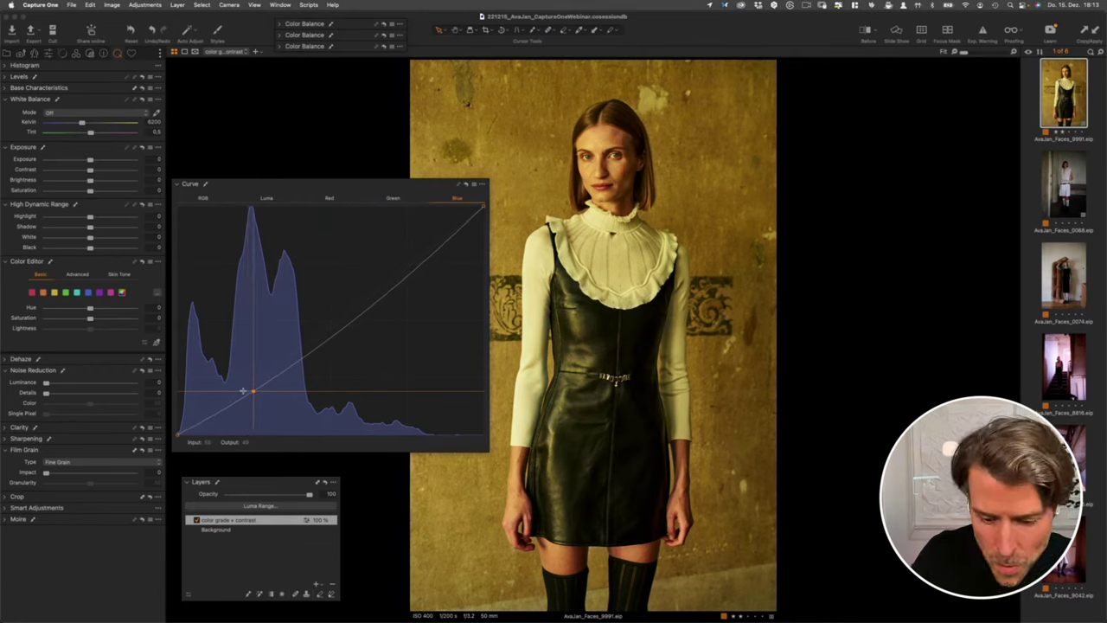
key("Up")
key("Up")
key("Up")
key("Up")
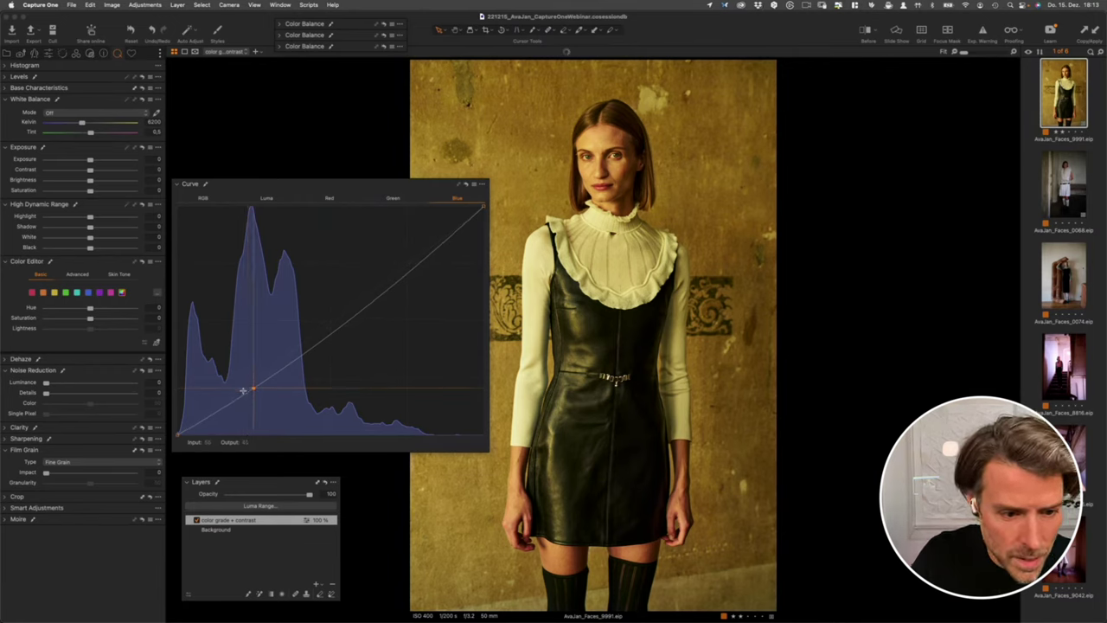
key("Up")
key("Up")
key("Up")
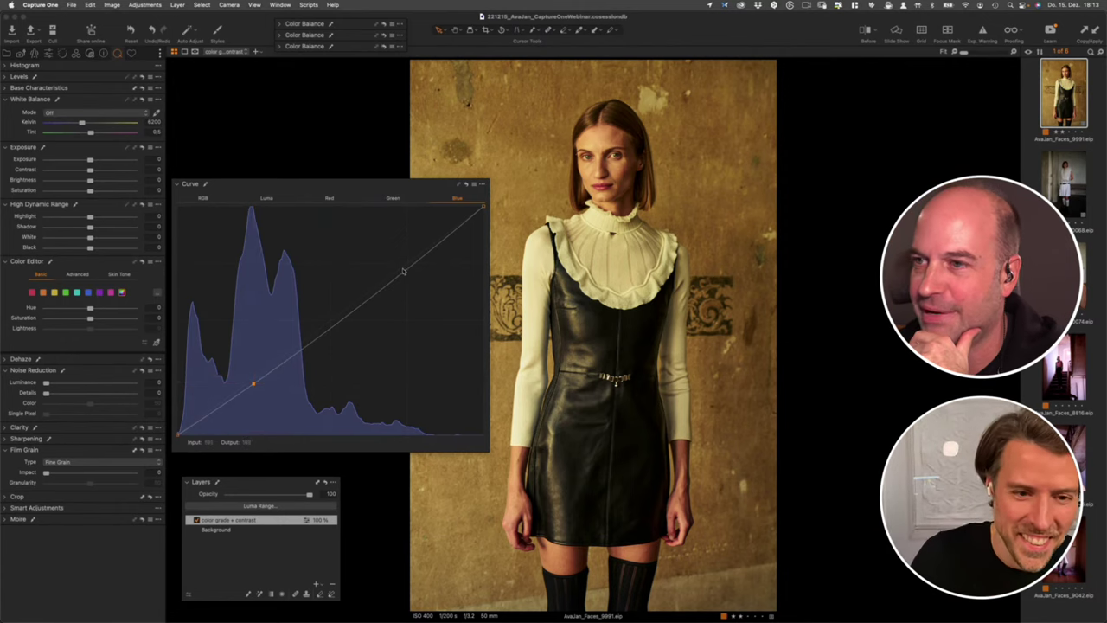
Step: Raise the Blue curve's highlights slightly, and dock the shrunken Curve tool back above the Color Editor
left_click_drag(405, 265, 404, 257)
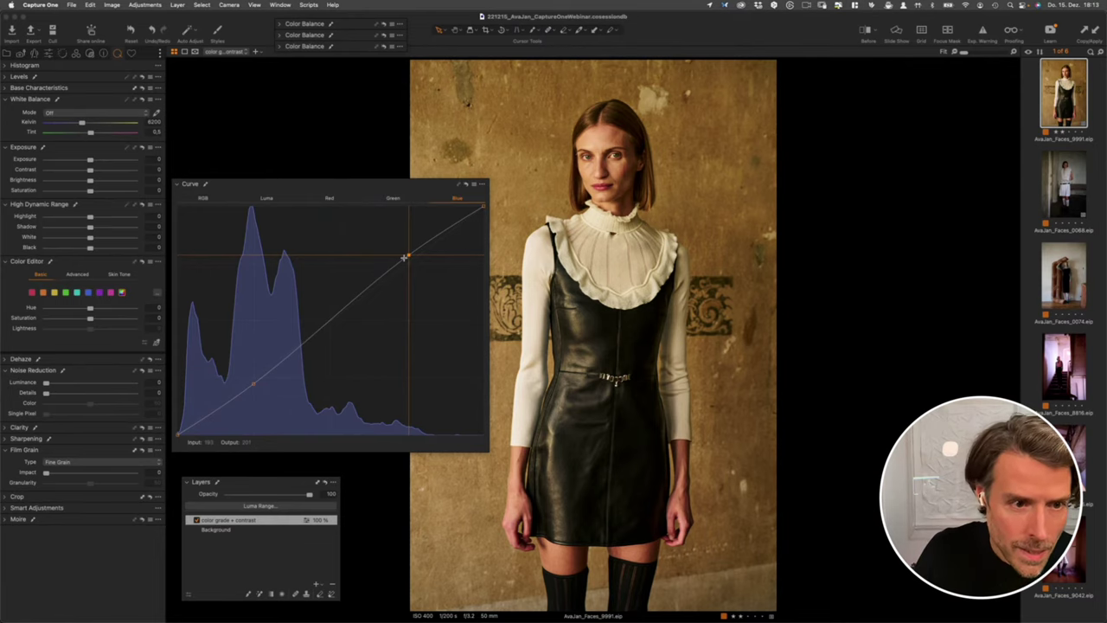
left_click_drag(404, 257, 405, 258)
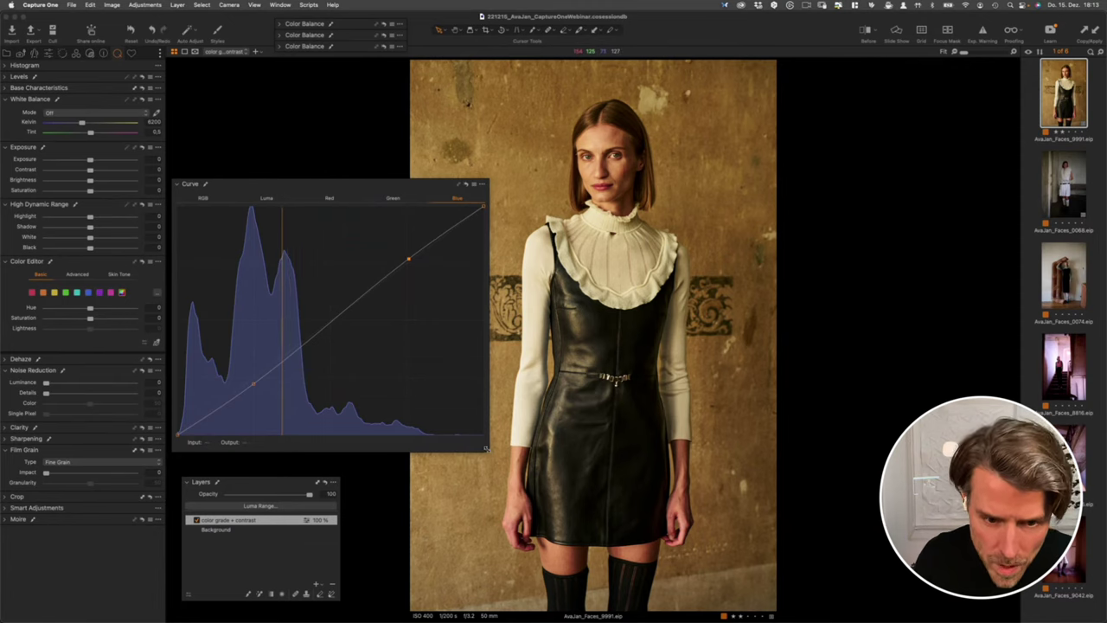
left_click_drag(488, 451, 393, 416)
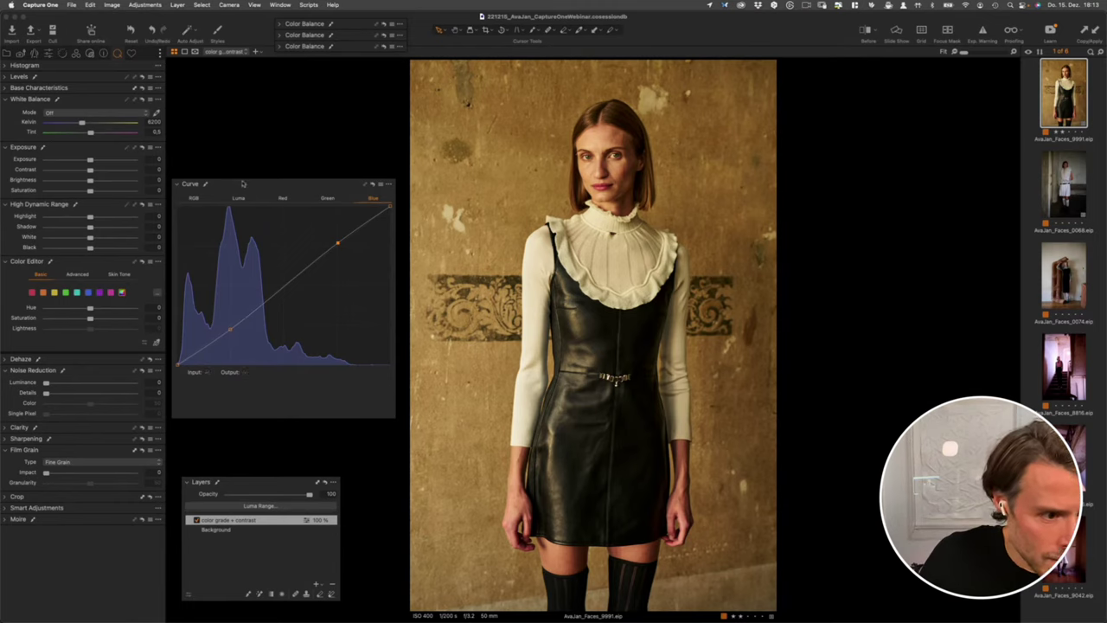
left_click_drag(244, 184, 109, 266)
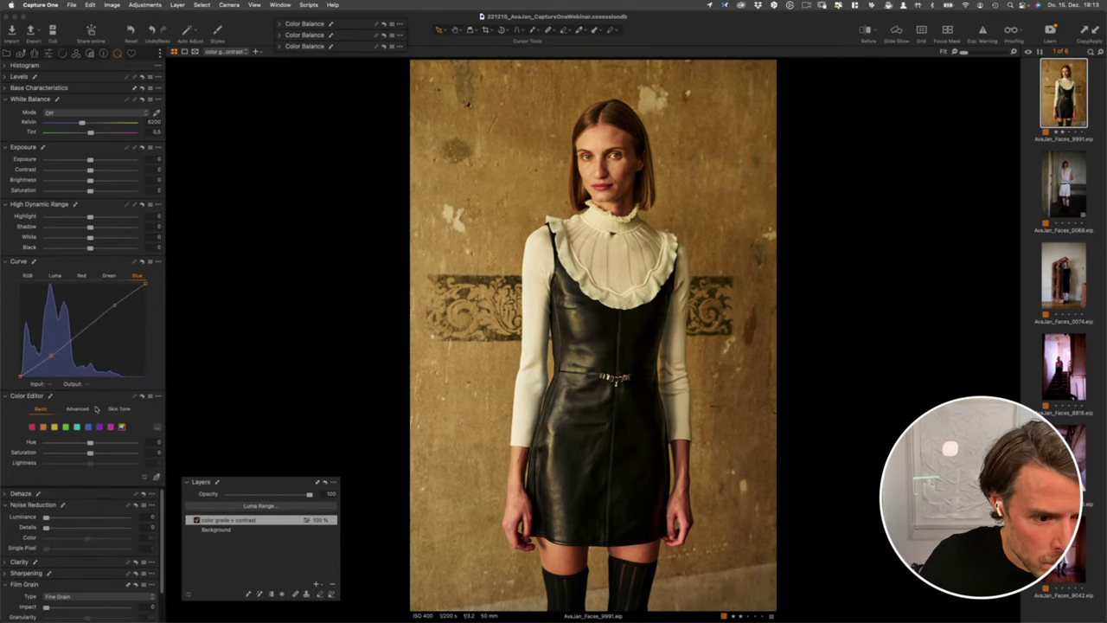
Step: Compare the photo with and without the "color grade + contrast" layer, and against its unedited version
left_click(196, 520)
left_click(195, 520)
left_click(196, 520)
left_click(196, 521)
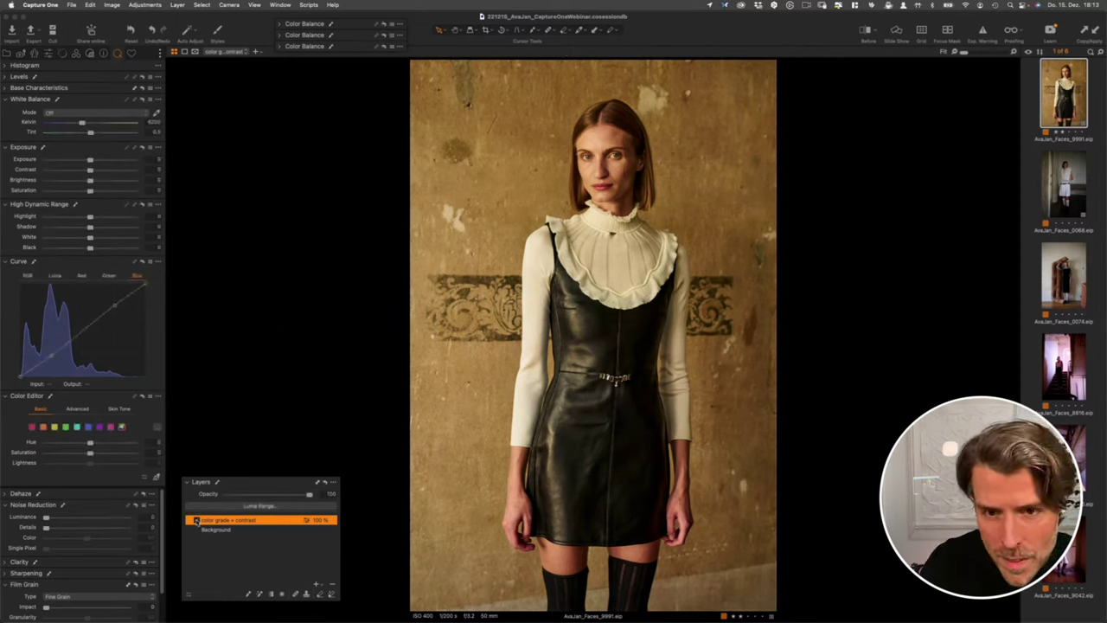
left_click(196, 521)
left_click(195, 521)
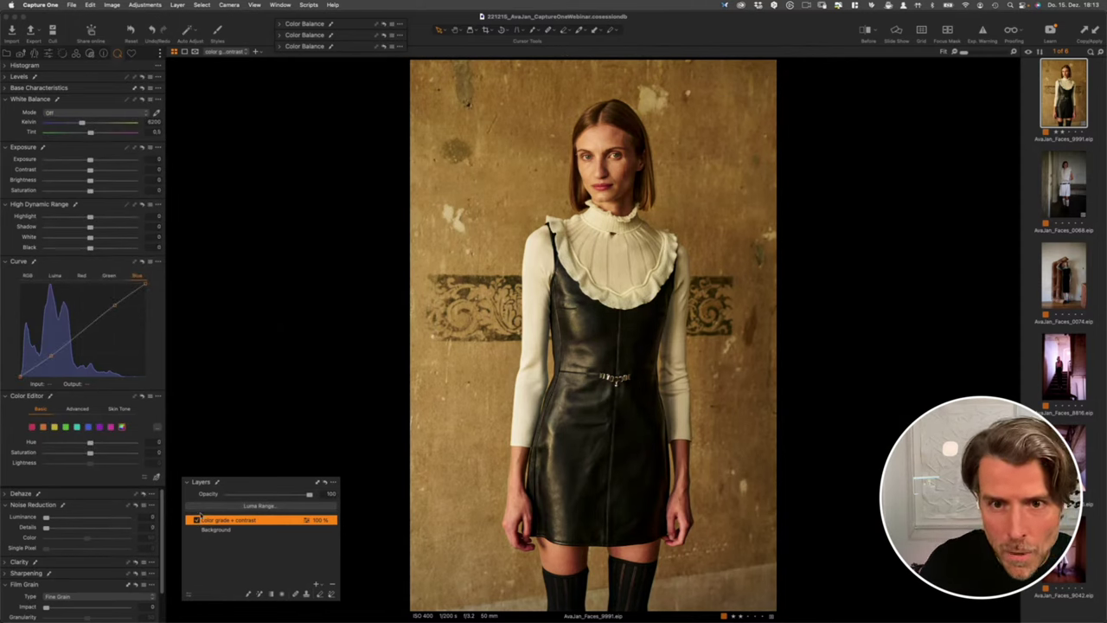
left_click(868, 33)
left_click(866, 31)
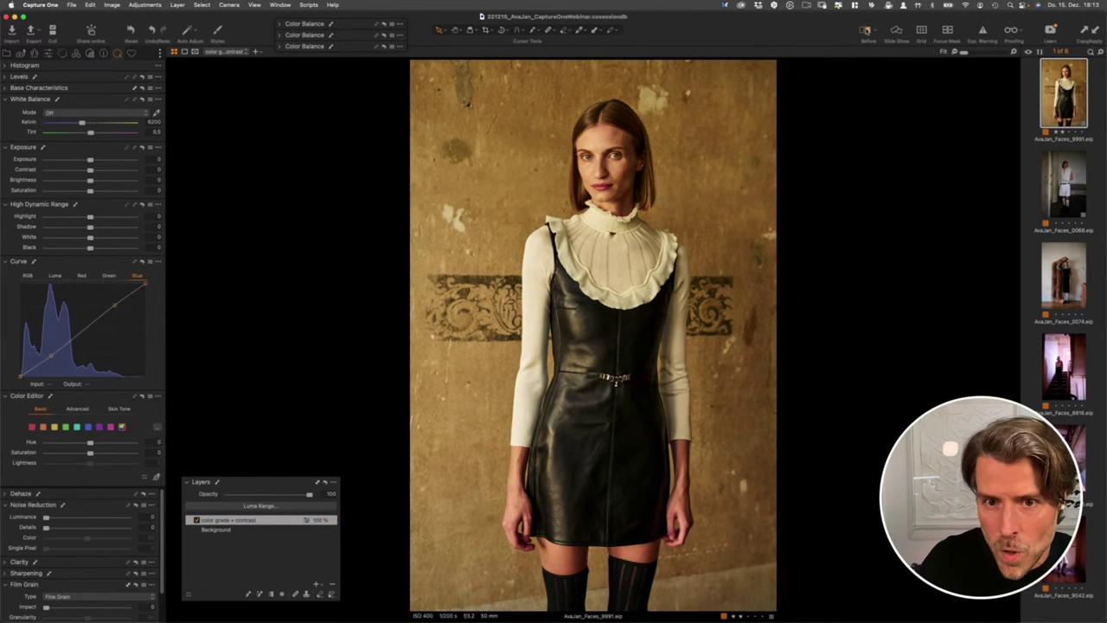
left_click(866, 31)
left_click(865, 30)
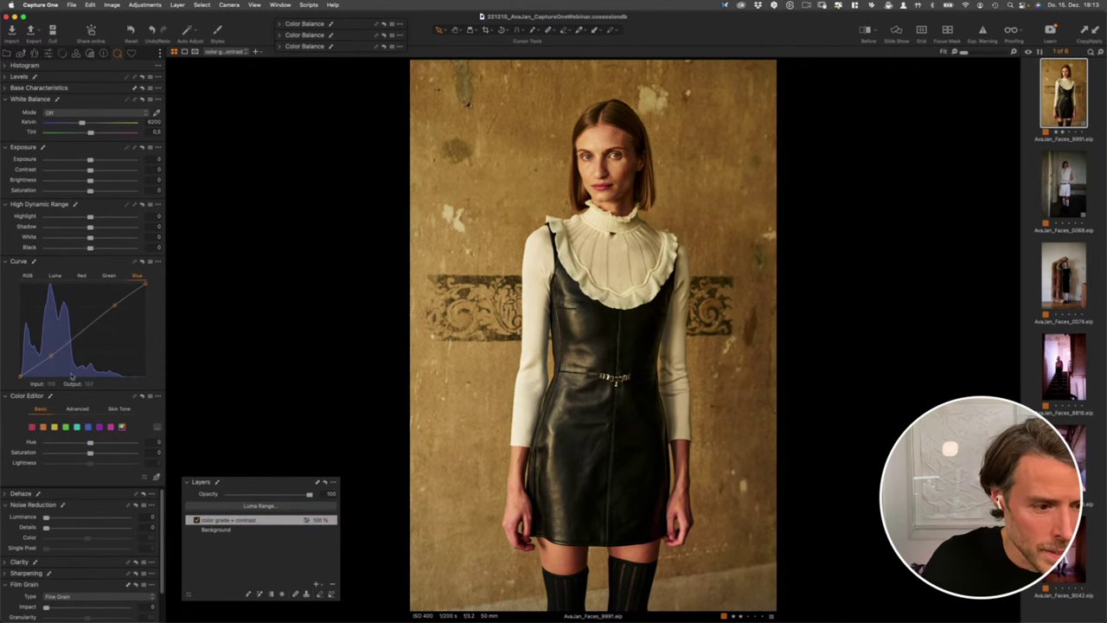
Step: In the Color Editor, raise the orange saturation to about 10 and lower the yellow saturation to about -8
left_click(43, 427)
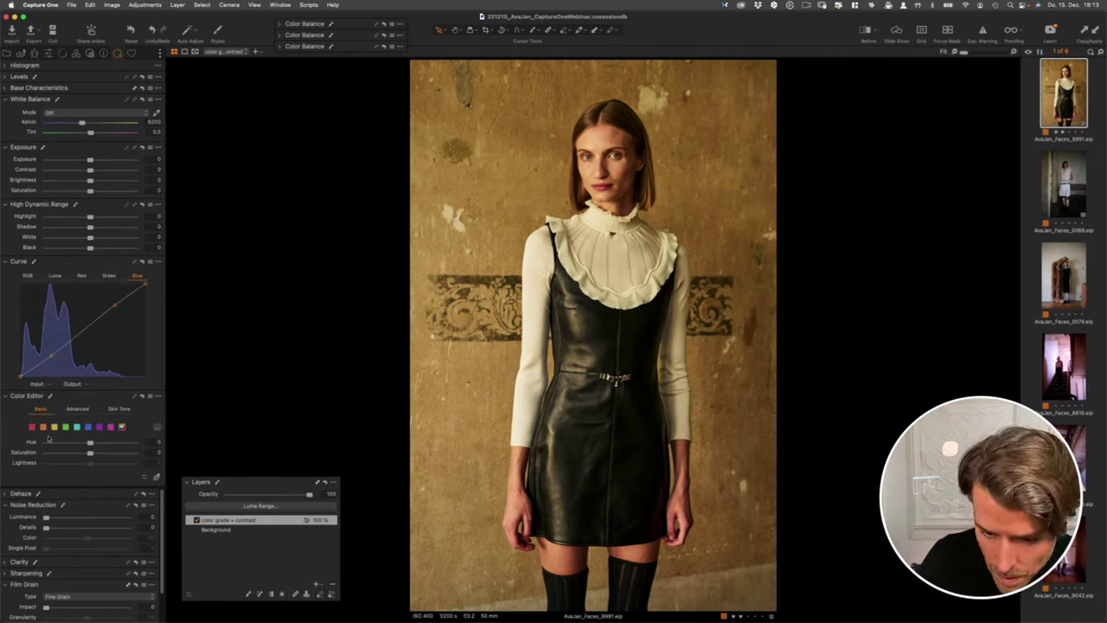
left_click(43, 427)
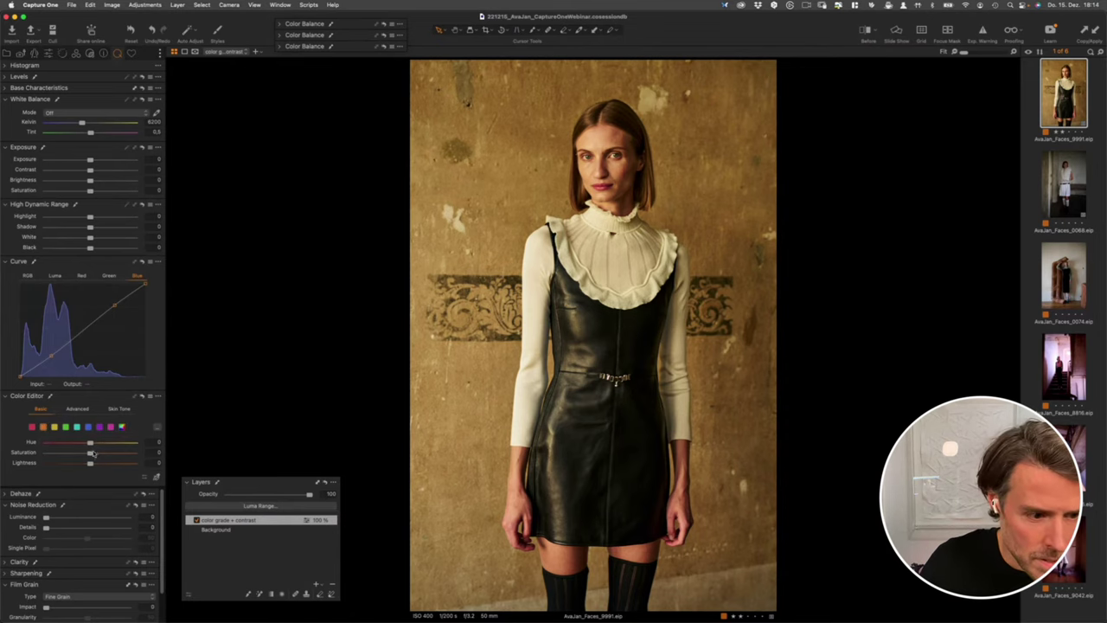
mouse_move(91, 453)
left_mouse_down()
mouse_move(138, 460)
mouse_move(96, 461)
left_mouse_up()
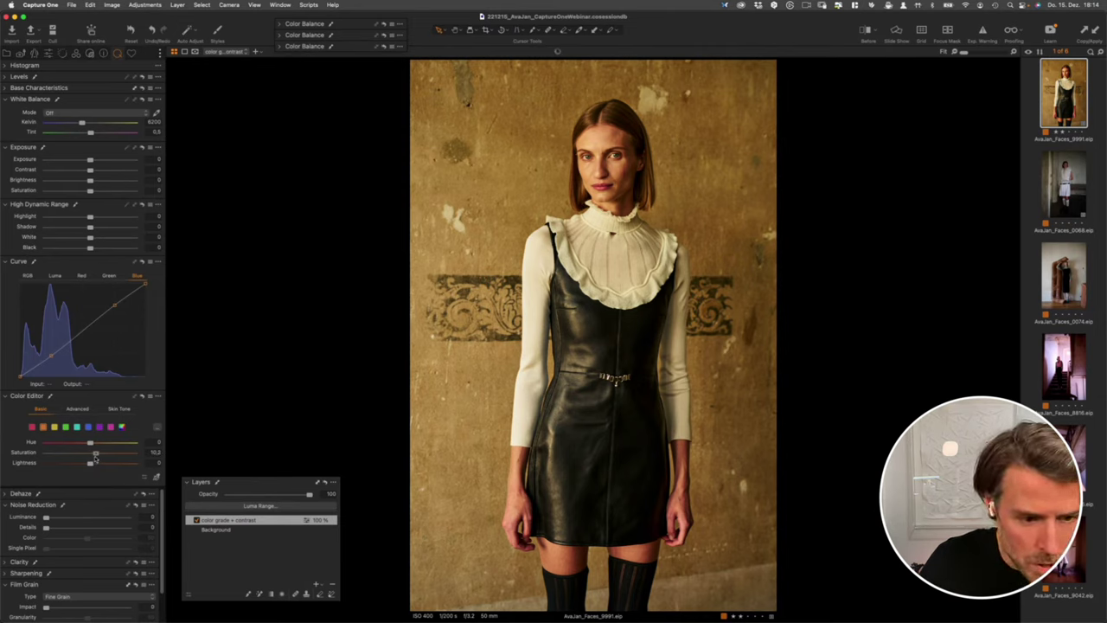
left_click_drag(95, 458, 95, 461)
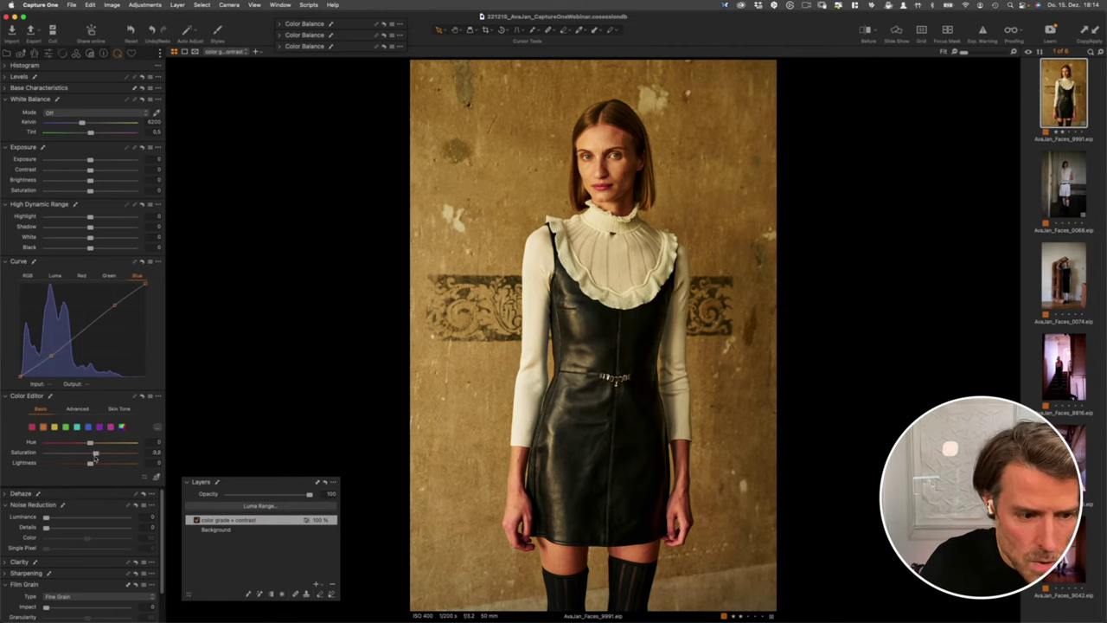
left_click(54, 427)
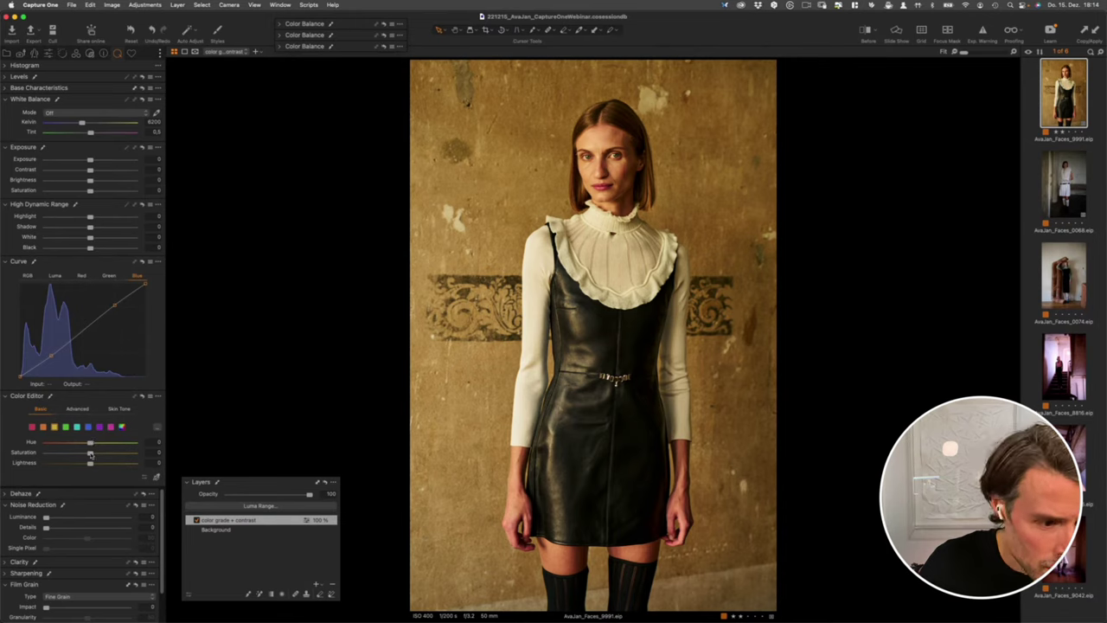
mouse_move(90, 454)
left_mouse_down()
mouse_move(59, 454)
mouse_move(83, 456)
left_mouse_up()
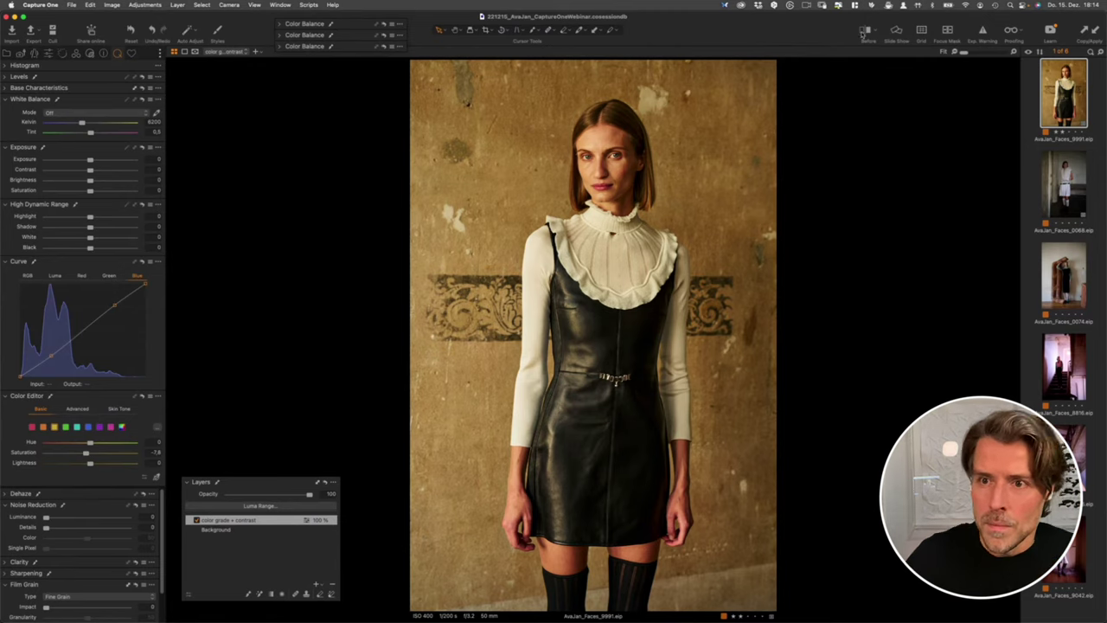
Step: Check the effect of the added color edits by switching the color grade layer off and on, keeping its opacity at 100
left_click(196, 519)
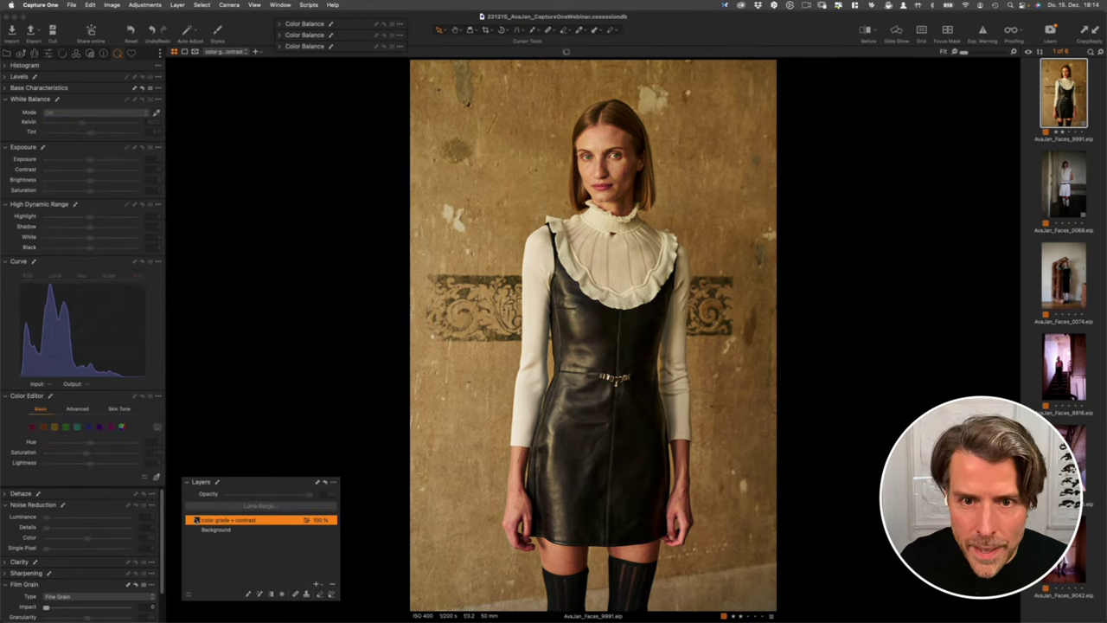
left_click(196, 520)
mouse_move(311, 494)
left_mouse_down()
mouse_move(249, 496)
mouse_move(327, 495)
left_mouse_up()
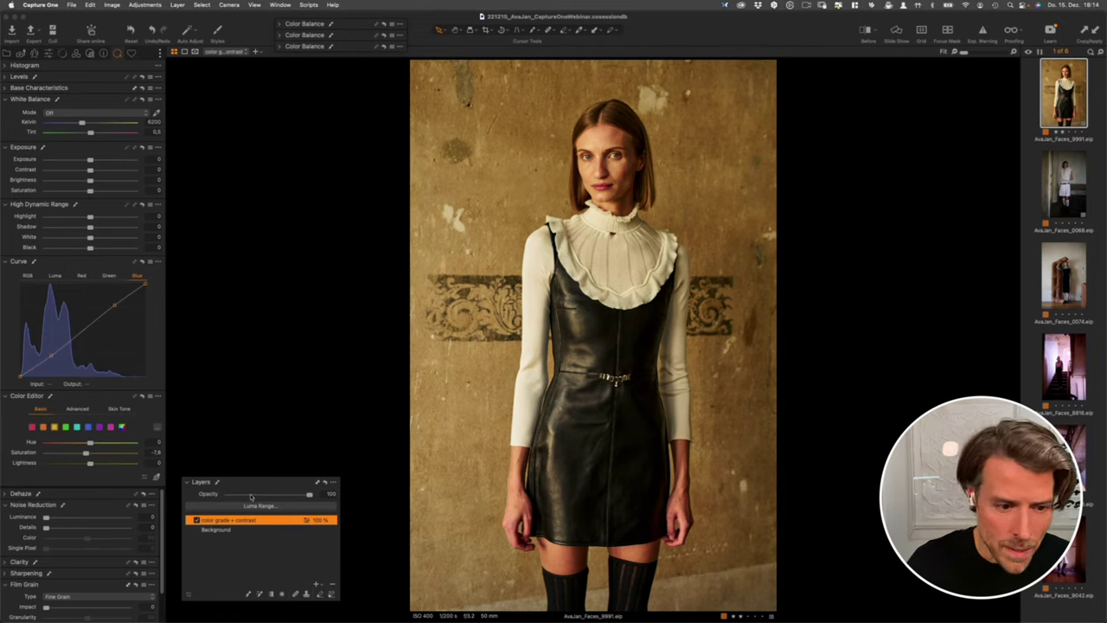
Step: Add another adjustment layer named "color tint" and fill its mask
left_click(317, 585)
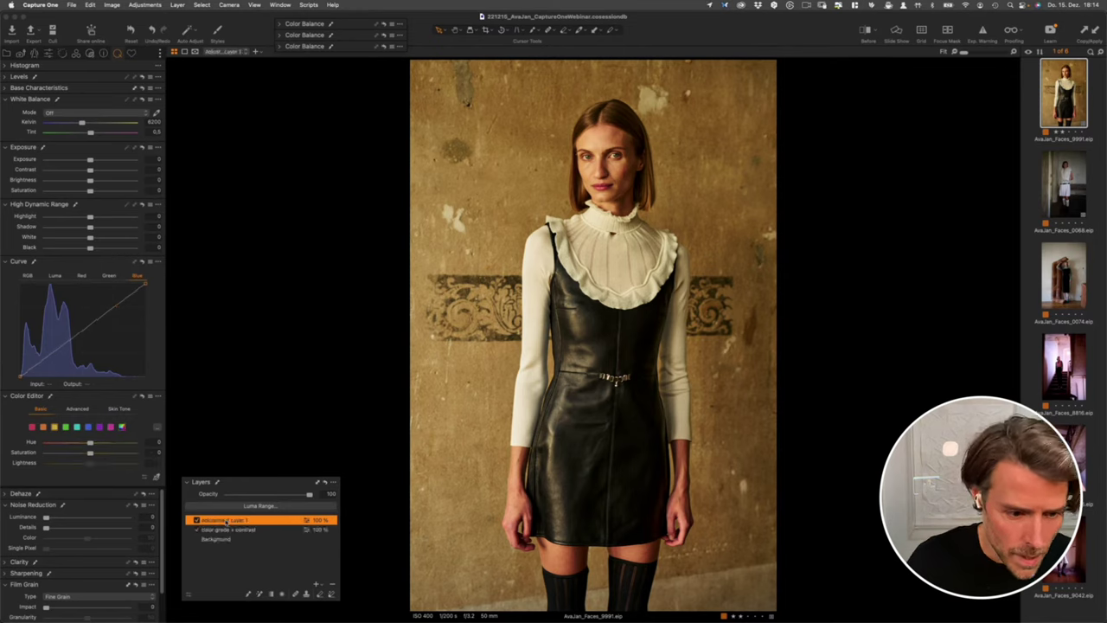
double_click(227, 520)
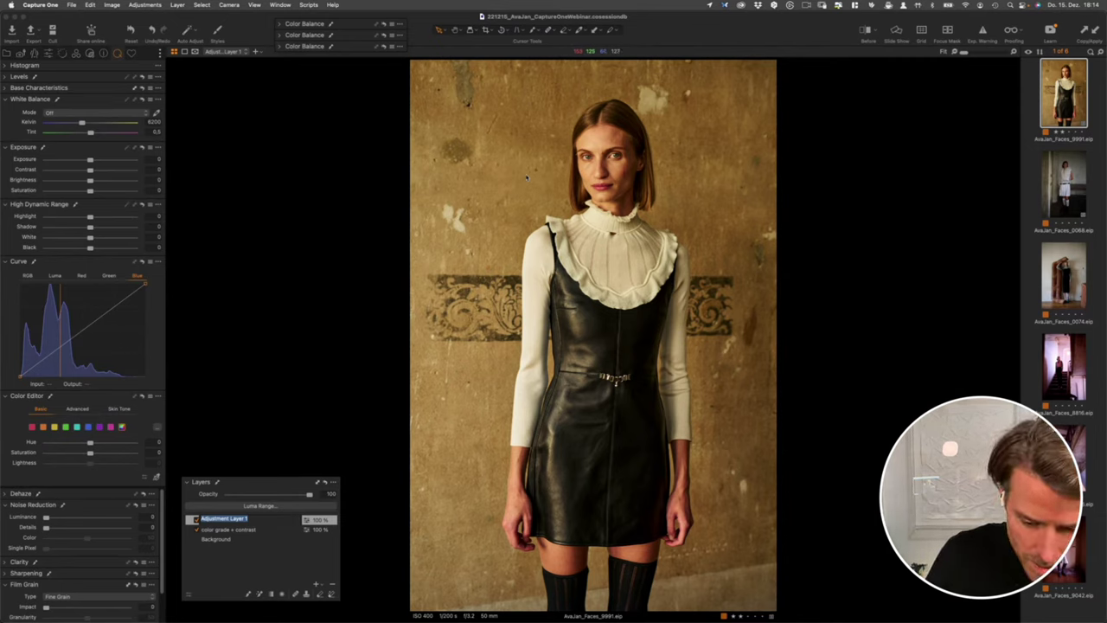
type("ski")
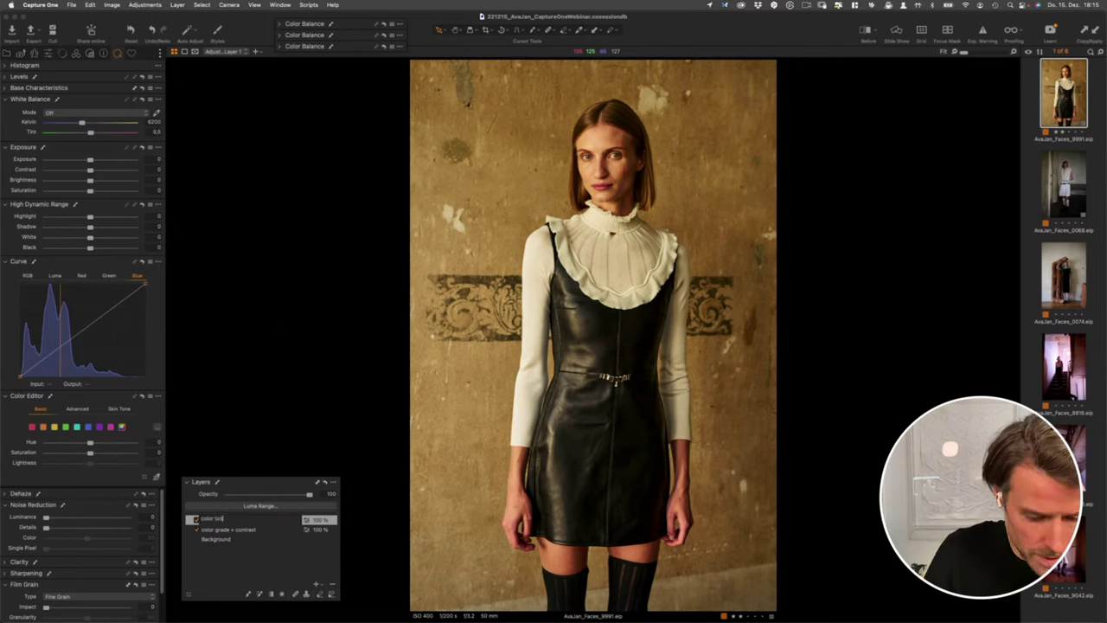
key("Return")
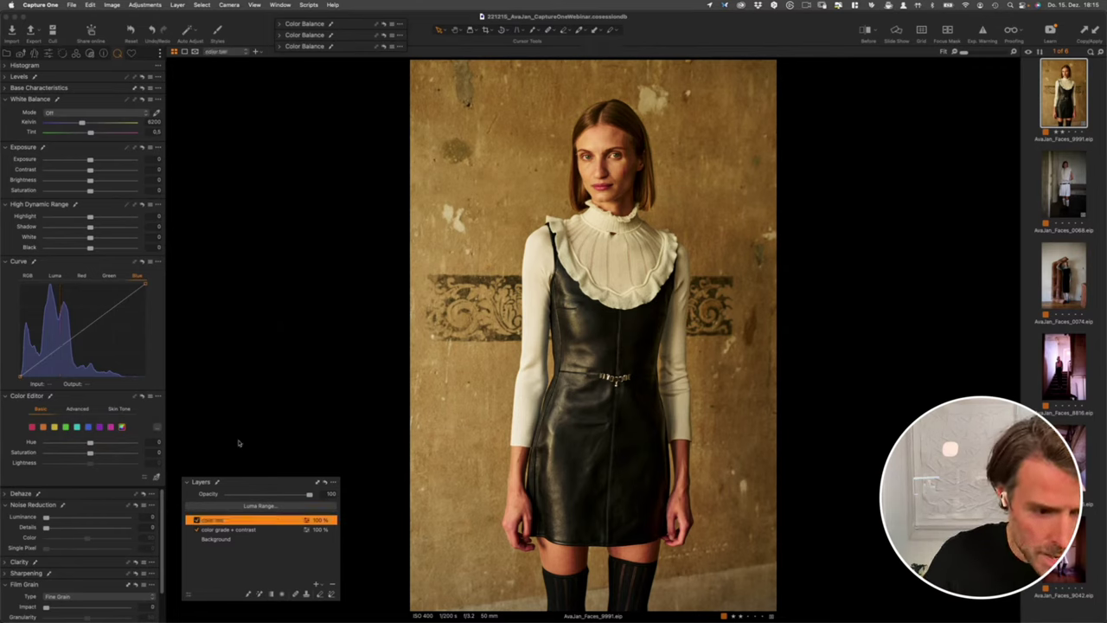
right_click(256, 528)
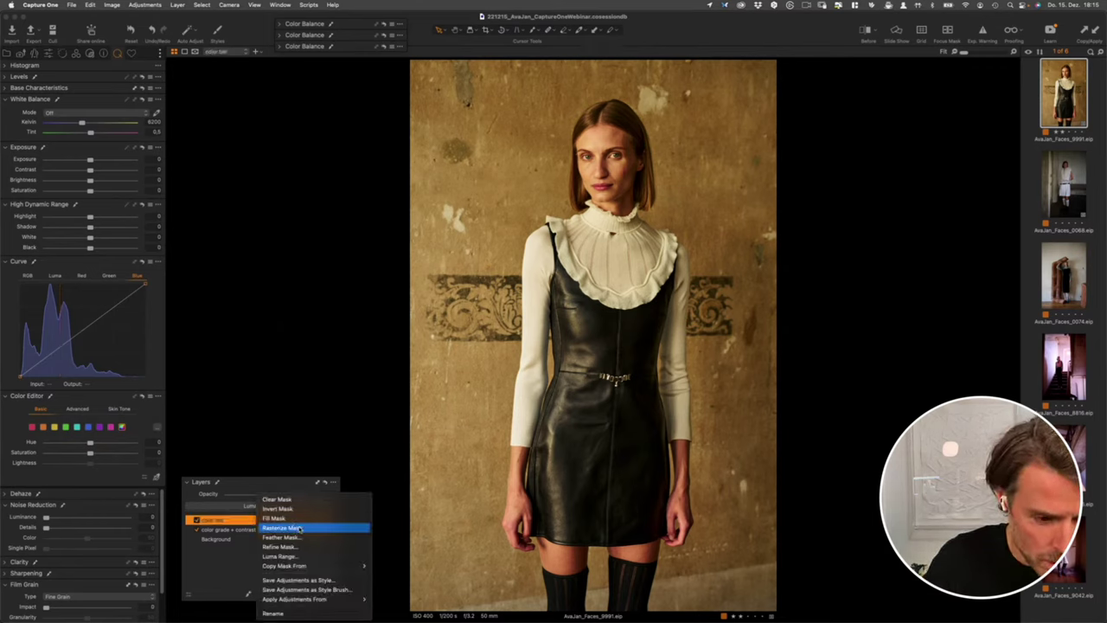
left_click(297, 526)
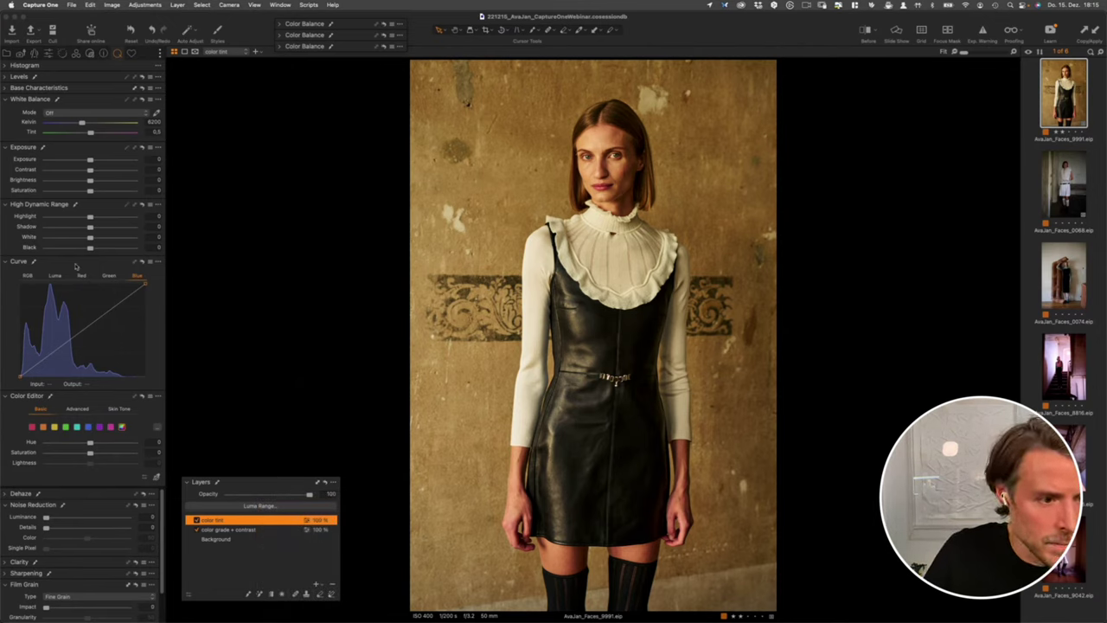
Step: Detach and enlarge the Curve tool, and lower the Red curve's white point slightly on the color tint layer
left_click_drag(76, 263, 272, 210)
left_click(280, 223)
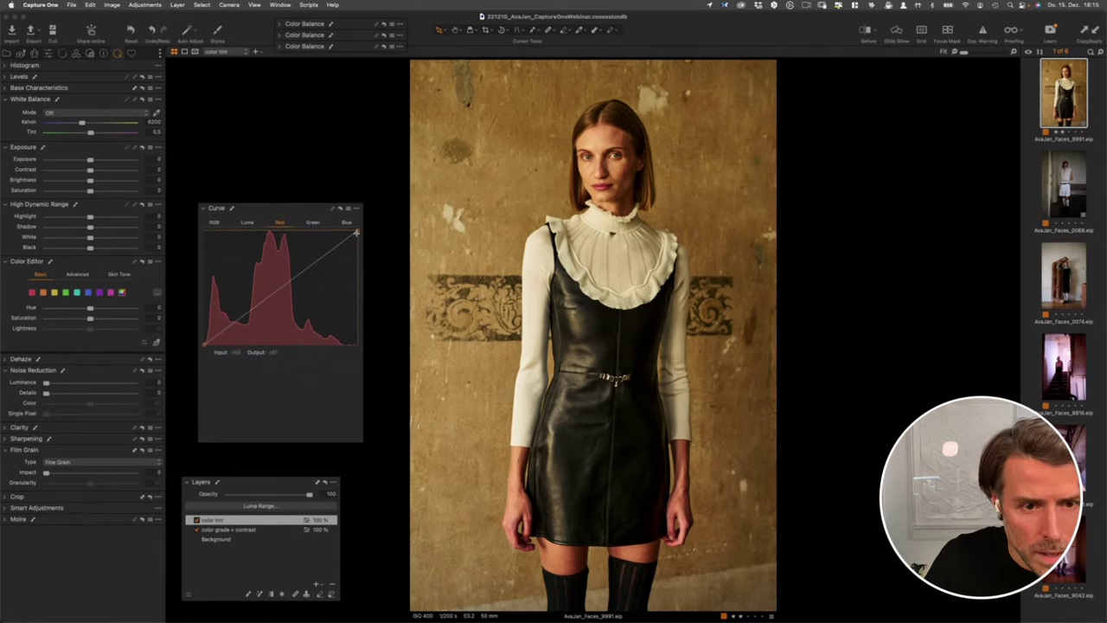
left_click_drag(357, 231, 357, 235)
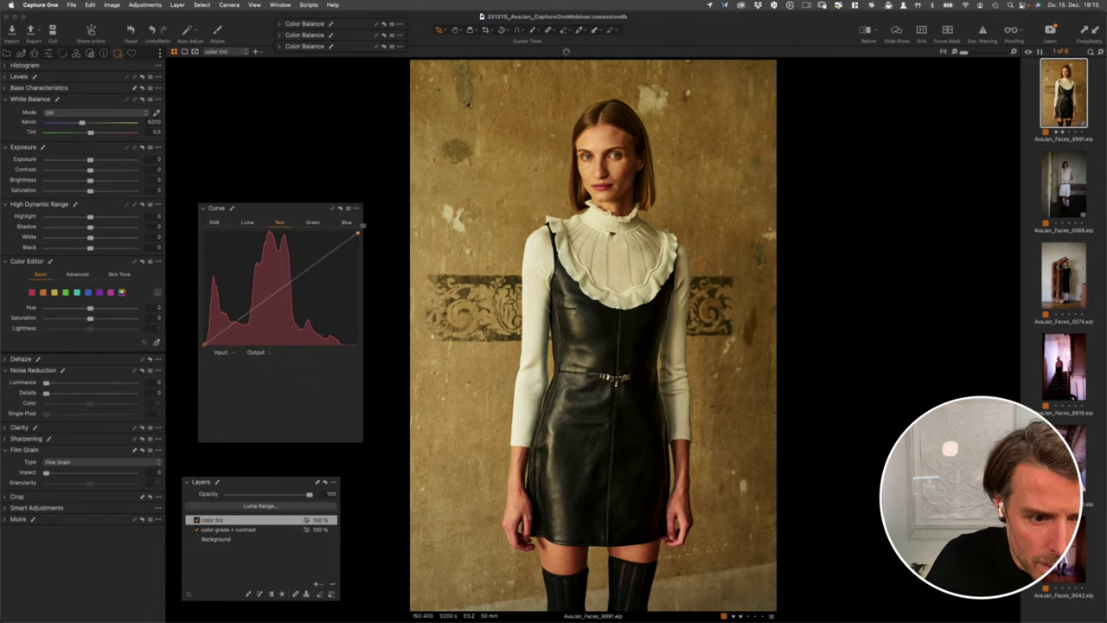
left_click_drag(360, 440, 400, 472)
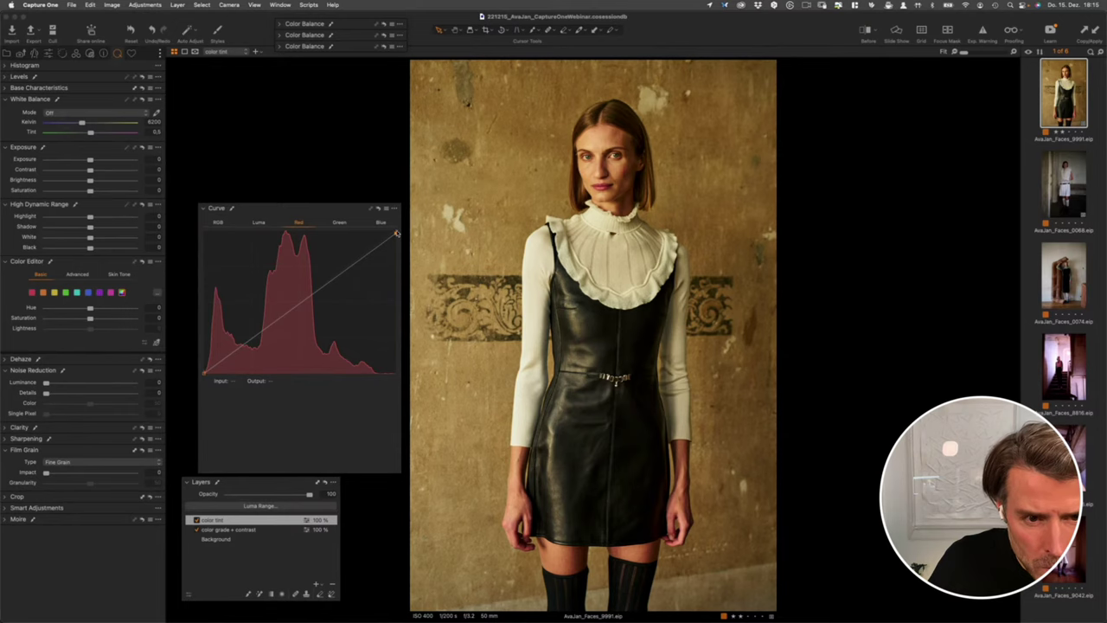
Step: Shift the Green curve's white point slightly inward and lower the Blue curve's white point slightly for a yellow-green tint
left_click(340, 223)
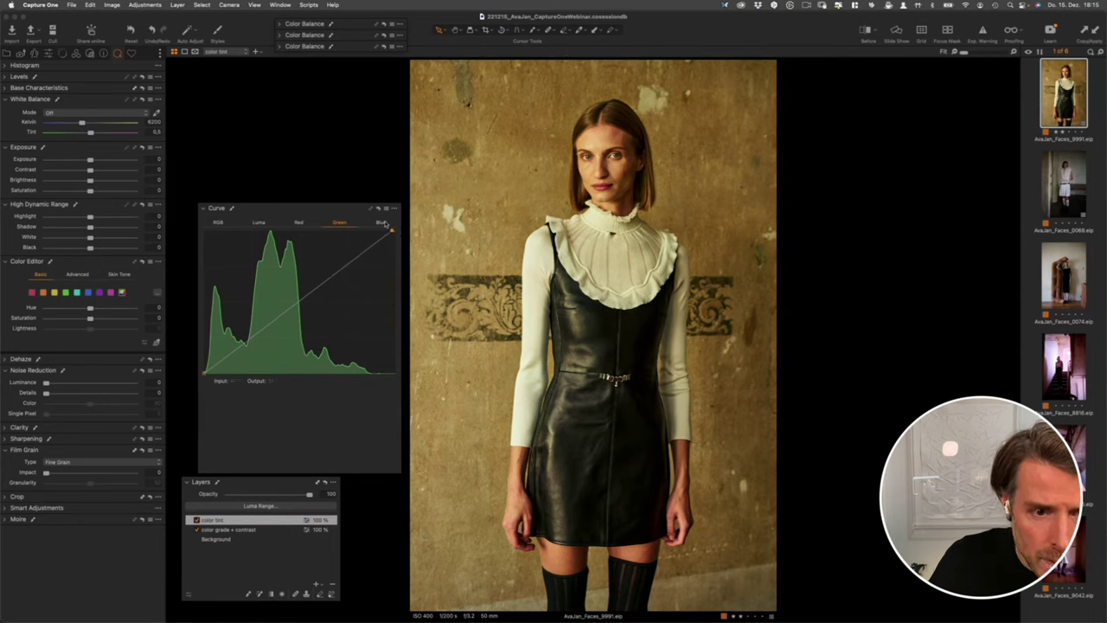
left_click(384, 222)
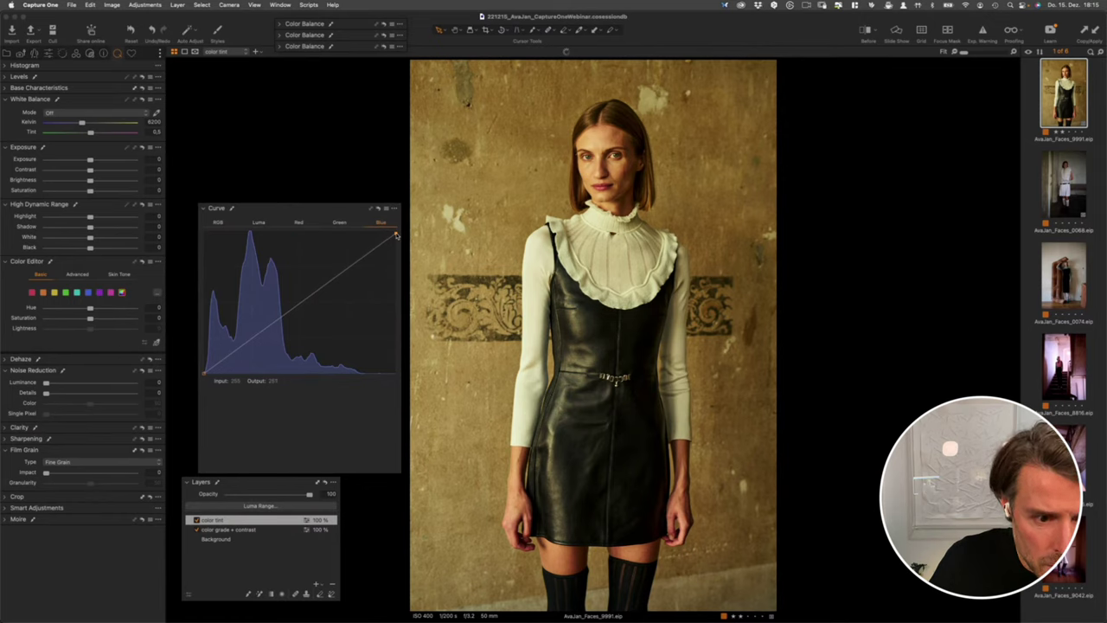
left_click(339, 223)
left_click(300, 223)
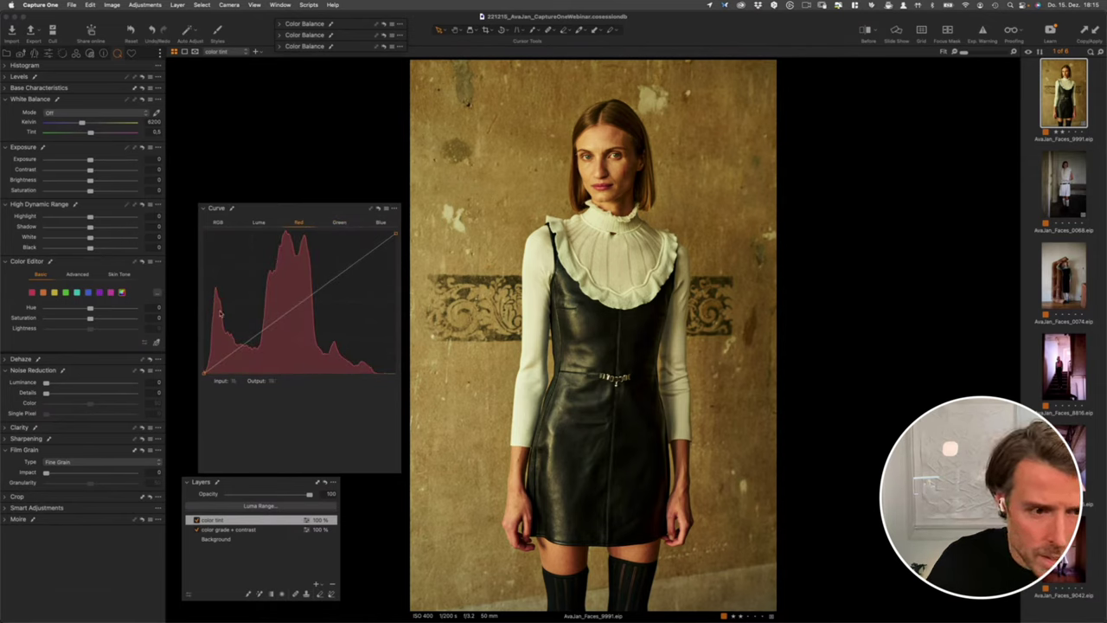
Step: Dock the Curve tool back above the Color Editor and set the color tint layer's overall saturation to -9
left_click_drag(210, 209, 82, 259)
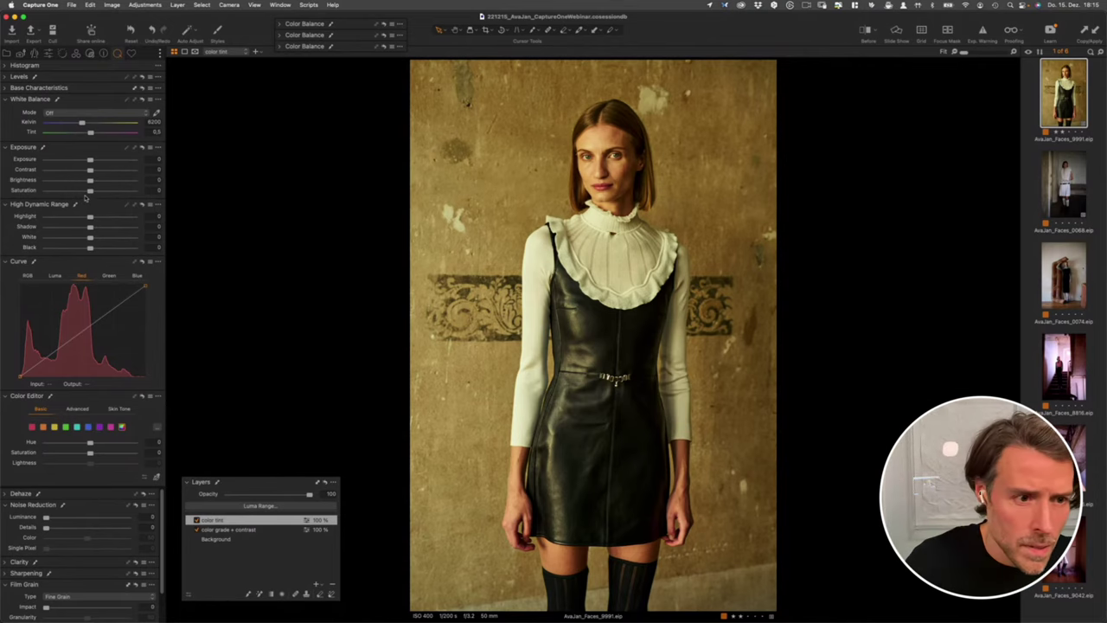
left_click_drag(90, 191, 88, 192)
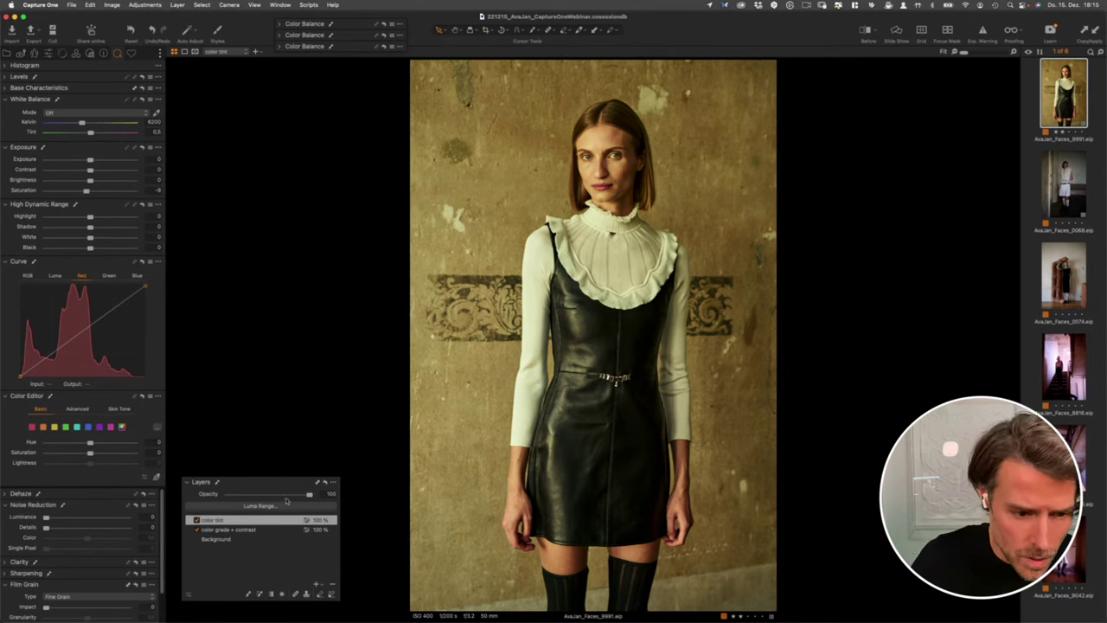
Step: Lower the color tint layer's opacity to 40 and toggle the layer off and on to check its effect
left_click(197, 520)
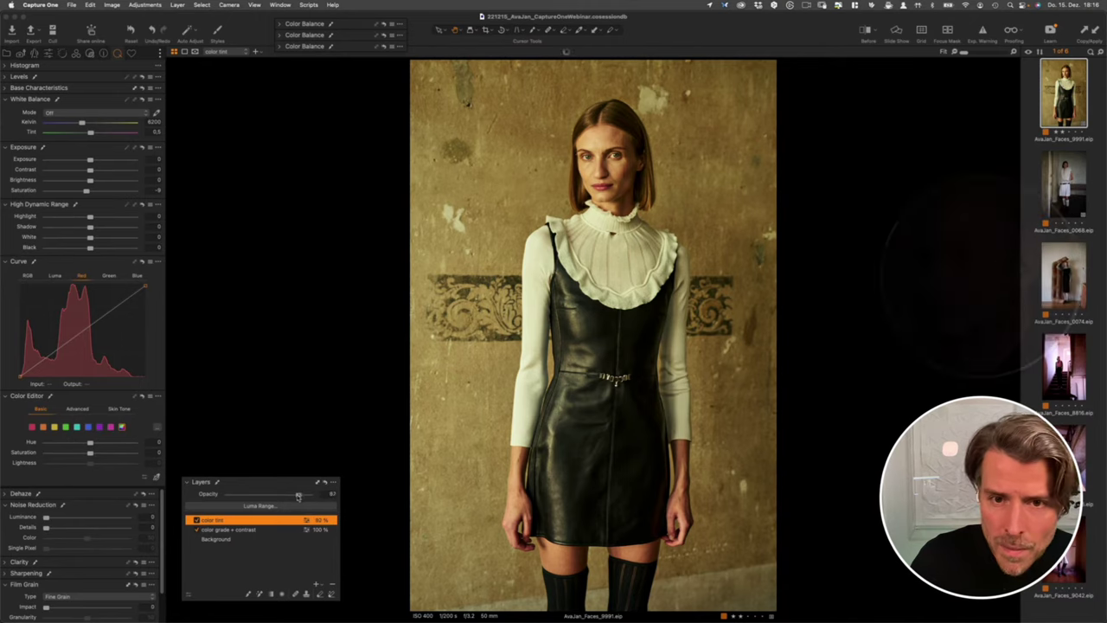
left_click_drag(309, 493, 269, 496)
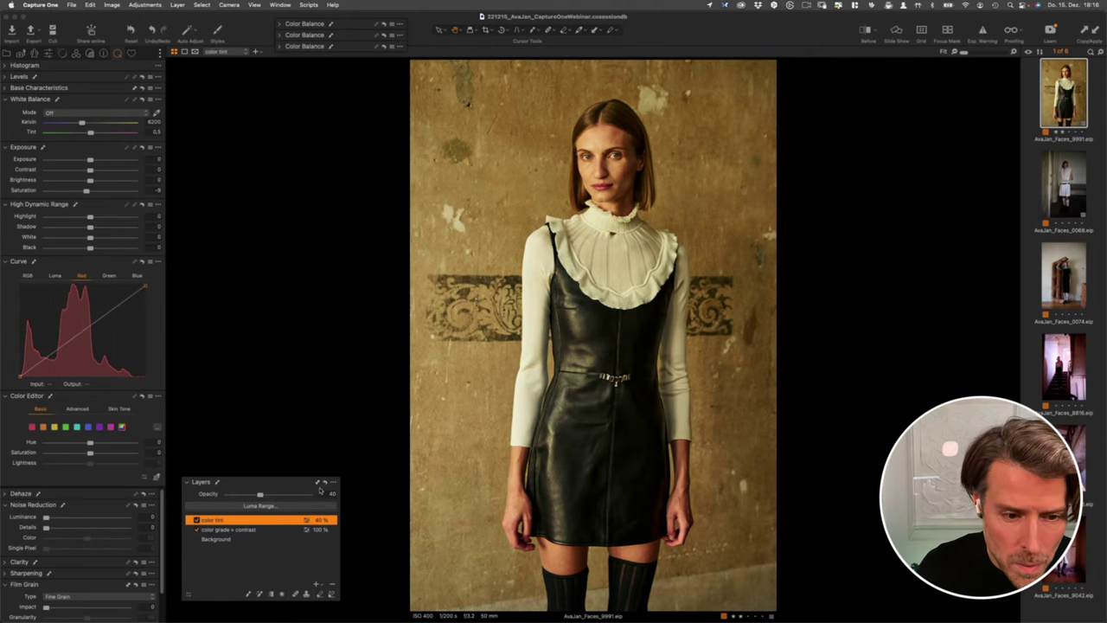
left_click(196, 520)
left_click(197, 519)
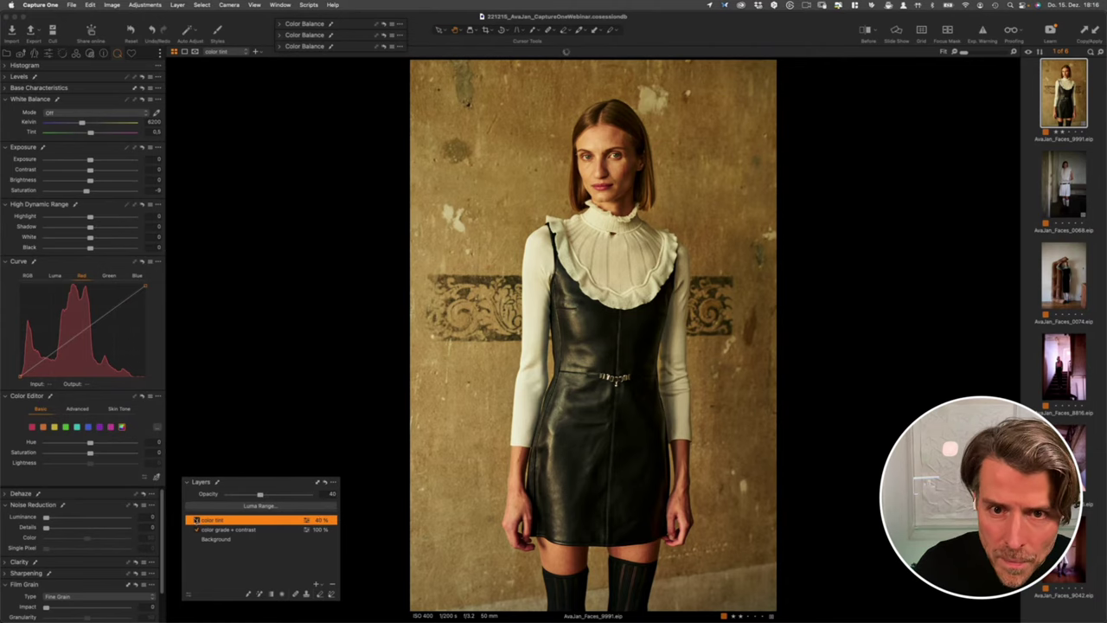
Step: Compare the graded leather-dress portrait with its original using the Before/After view
left_click(865, 31)
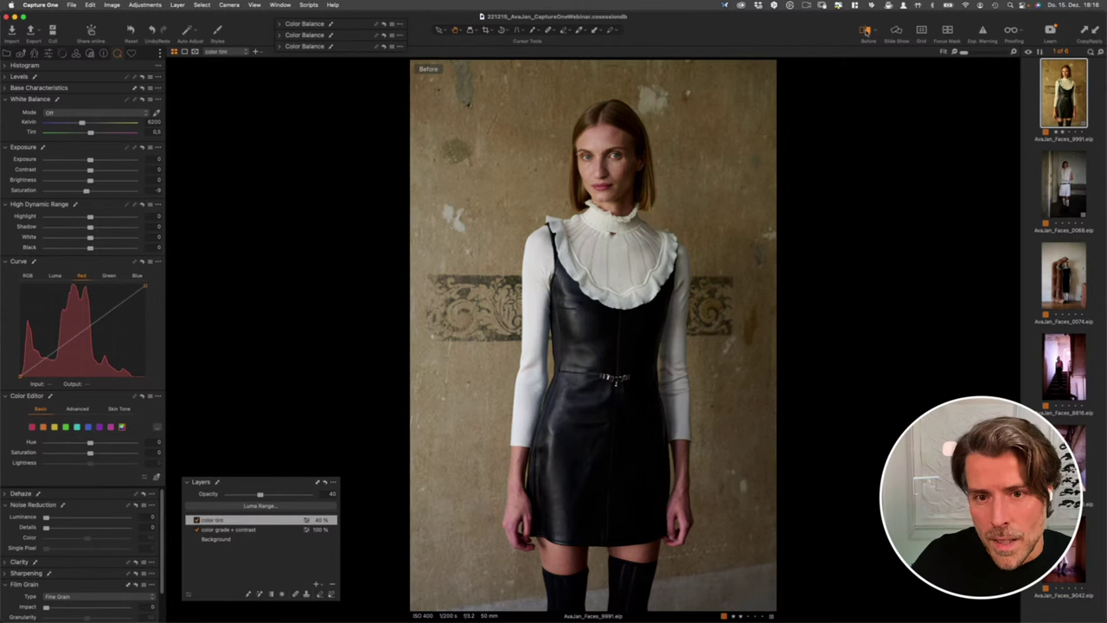
left_click(865, 31)
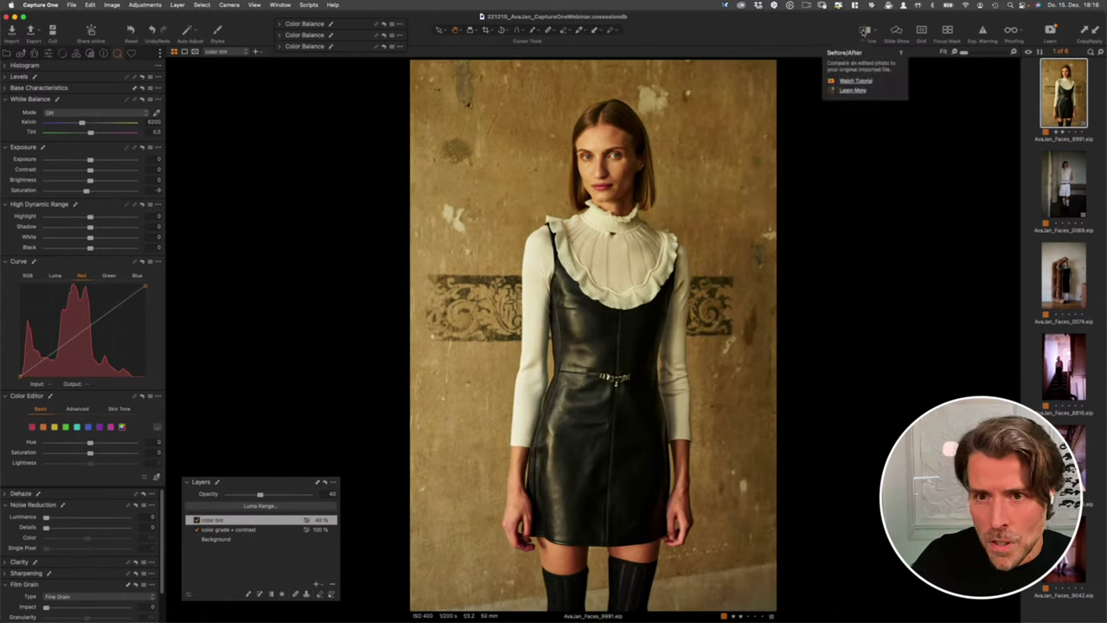
left_click(864, 31)
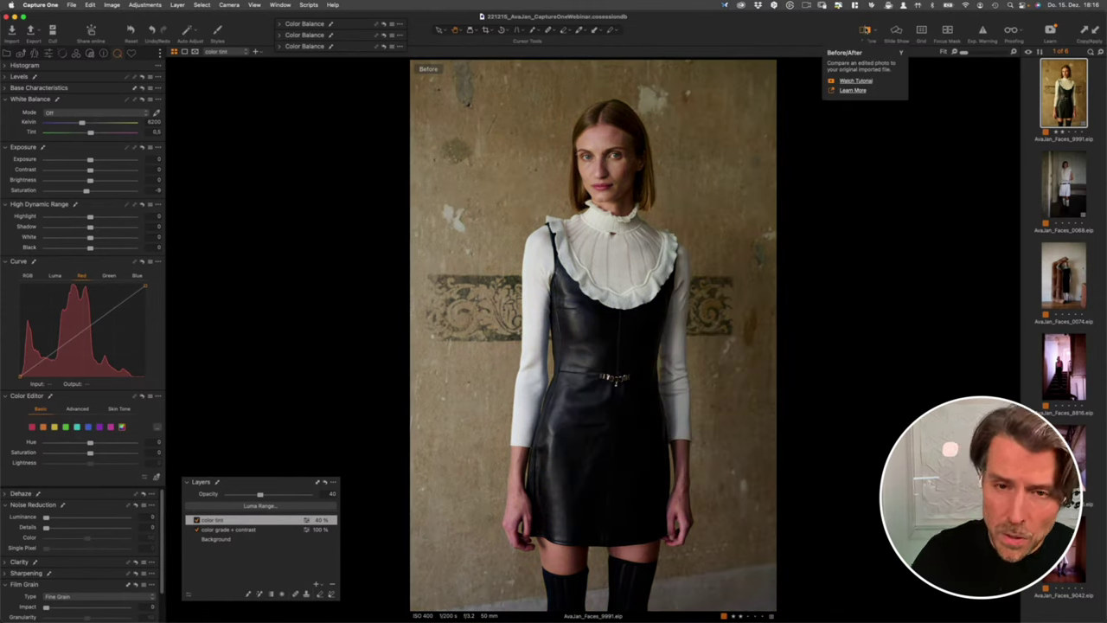
left_click(866, 30)
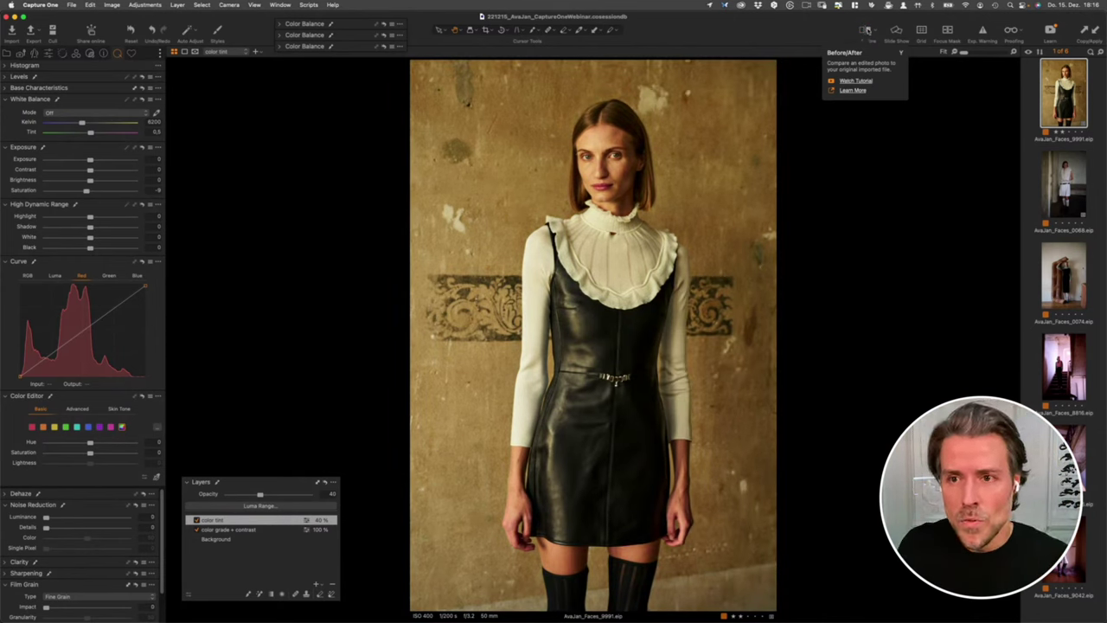
left_click(865, 31)
left_click(864, 31)
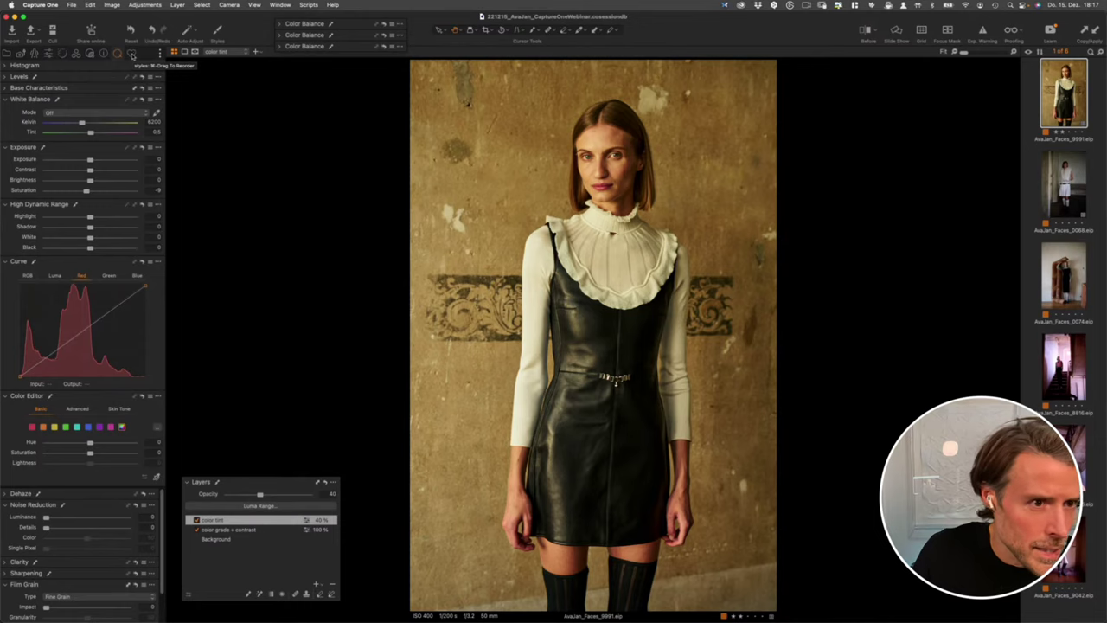
Step: Save the portrait's adjustments, including both layers and the white balance, as a custom style named "ava_faces_c1" in the Styles folder
left_click(132, 53)
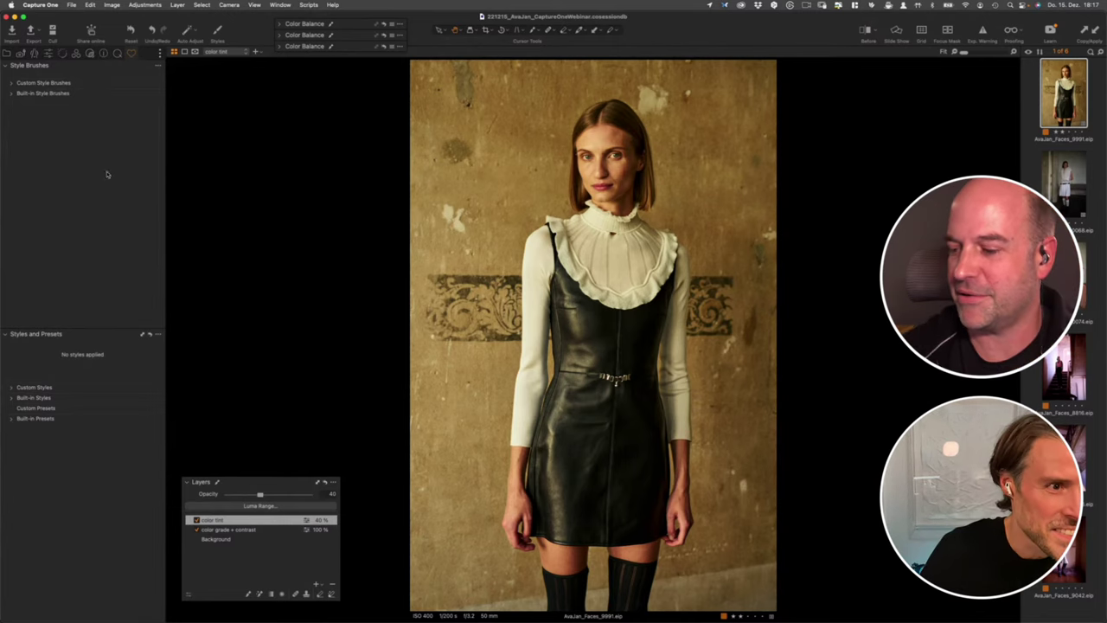
left_click(157, 335)
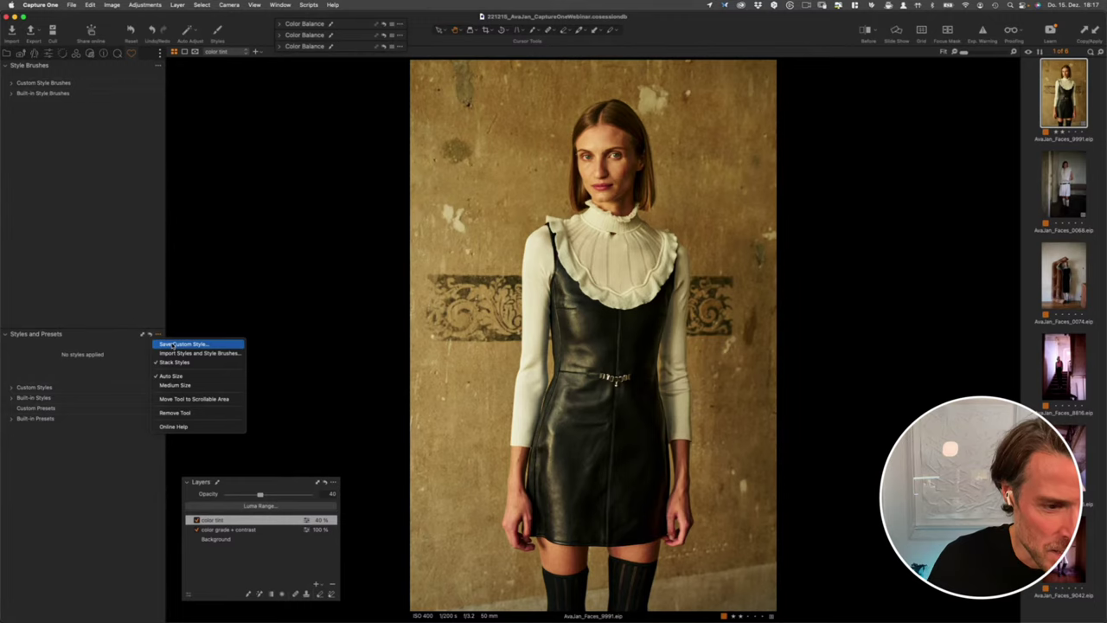
left_click(173, 345)
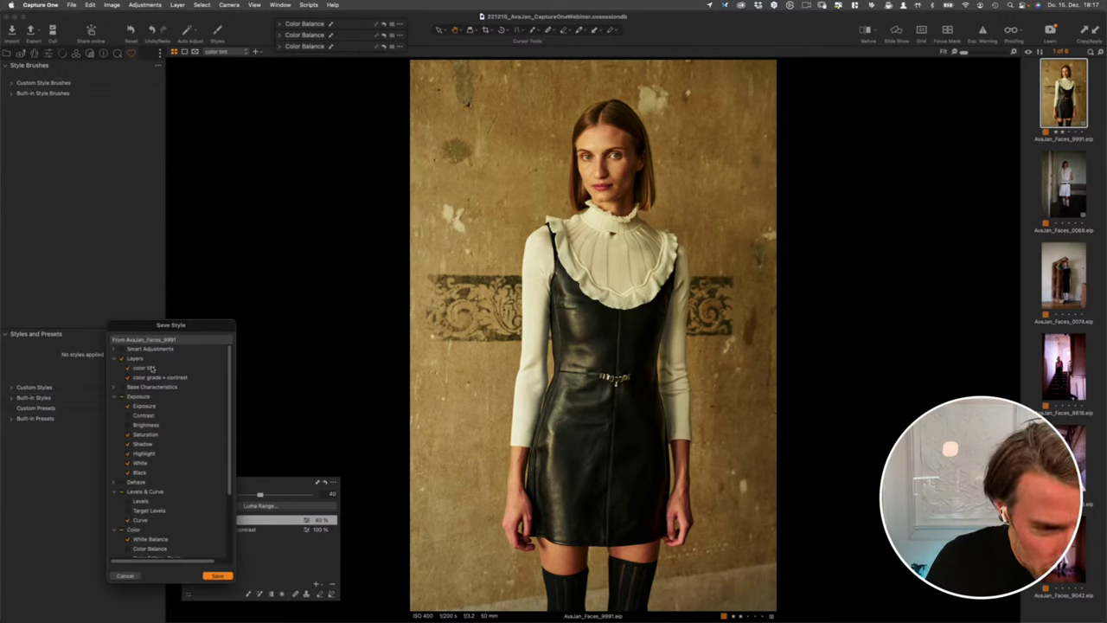
left_click_drag(190, 324, 265, 200)
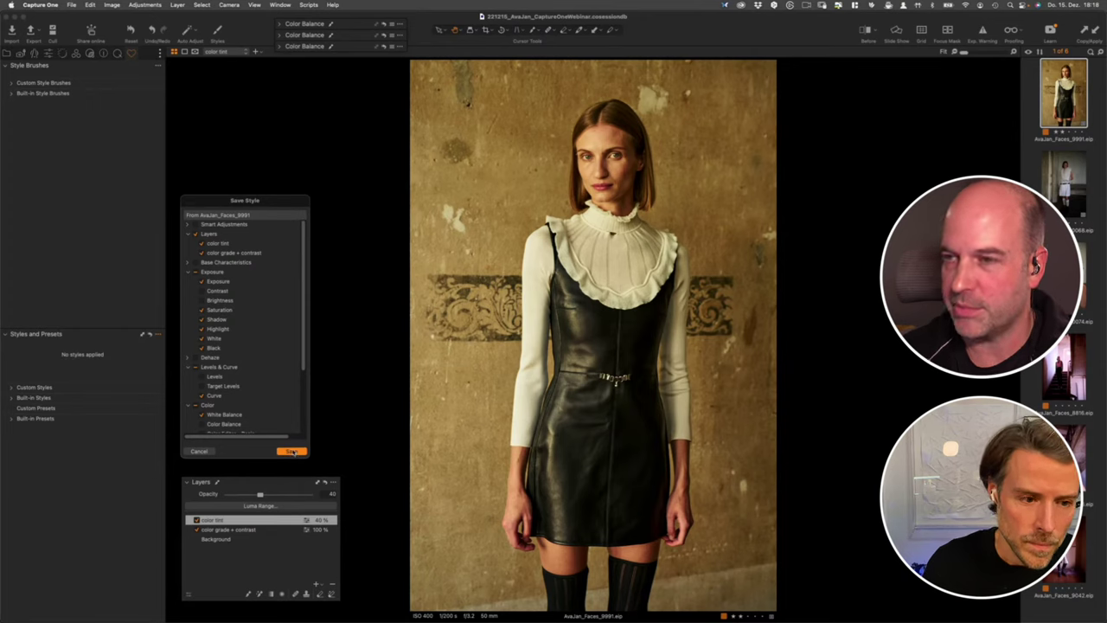
left_click(292, 450)
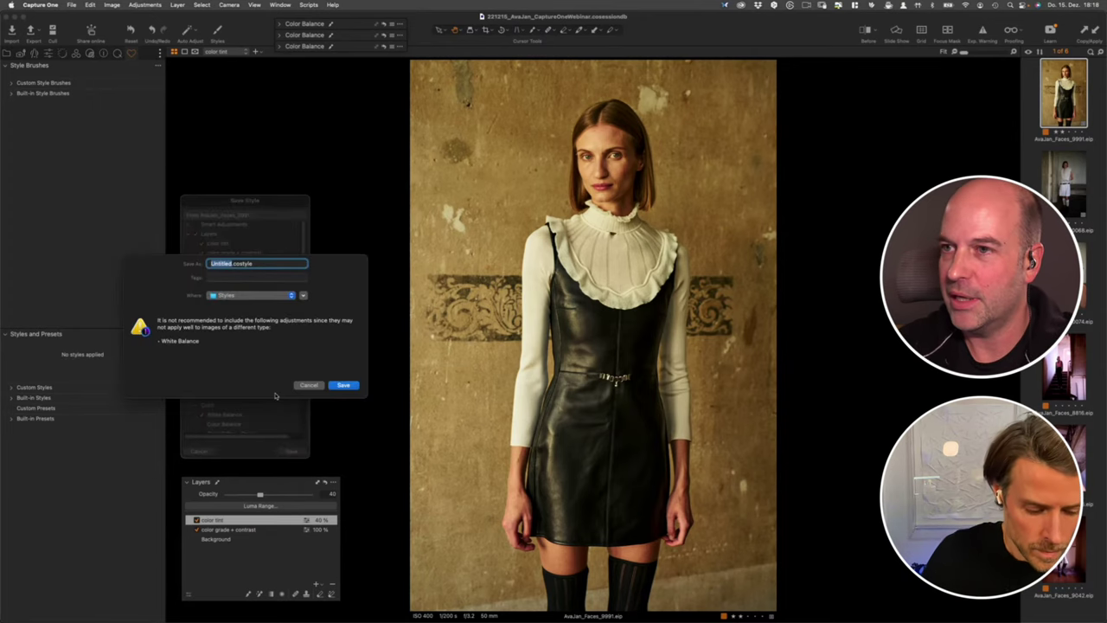
type("ava_")
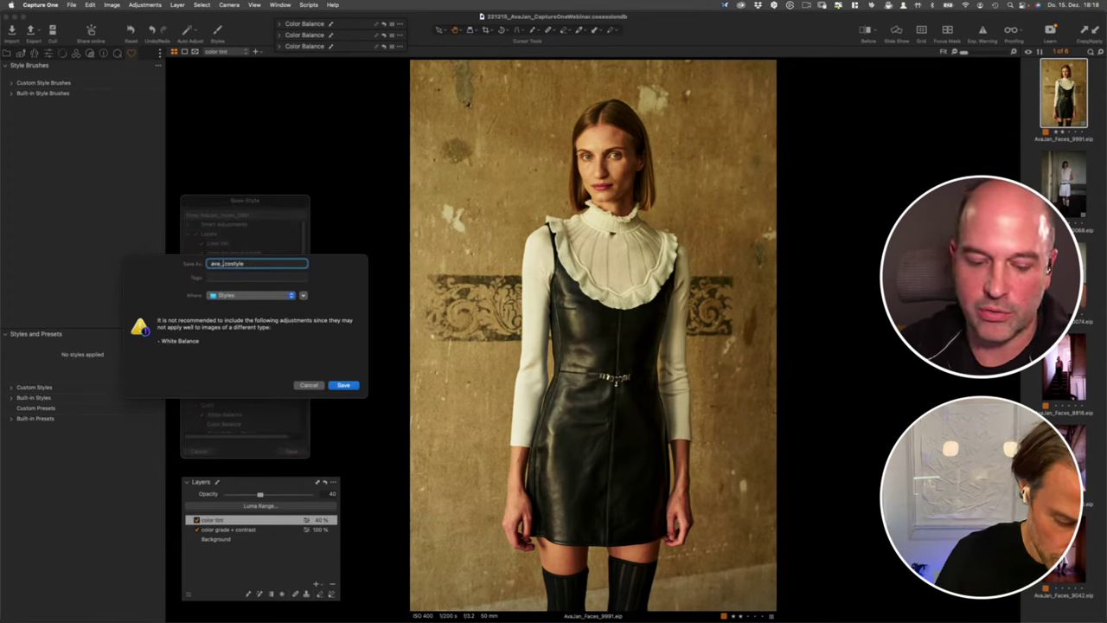
type("faces")
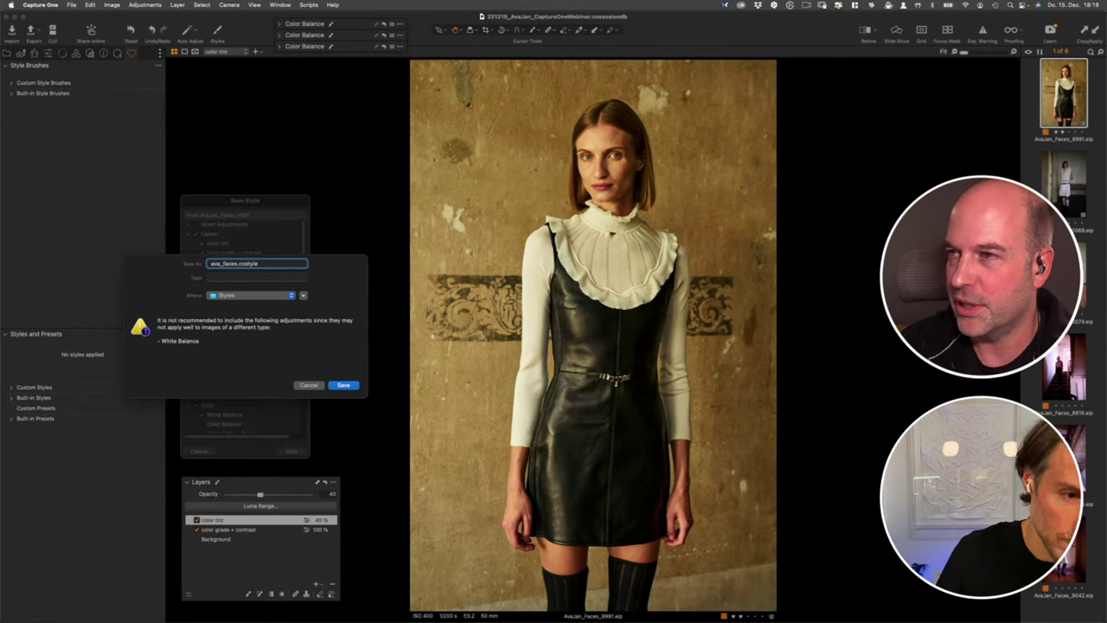
type("_c1")
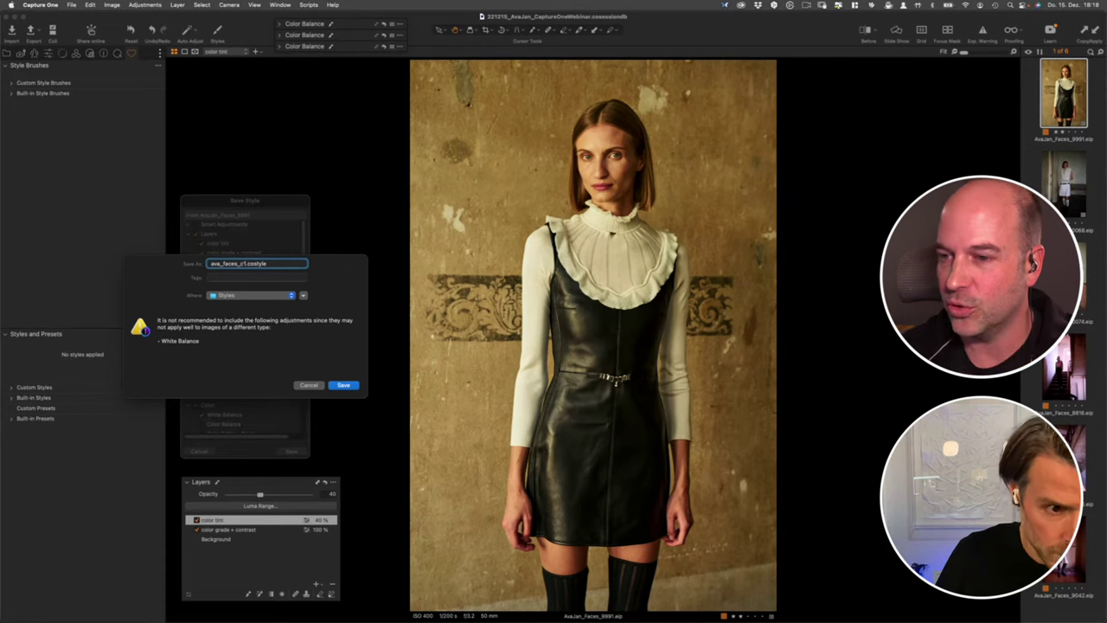
left_click(343, 385)
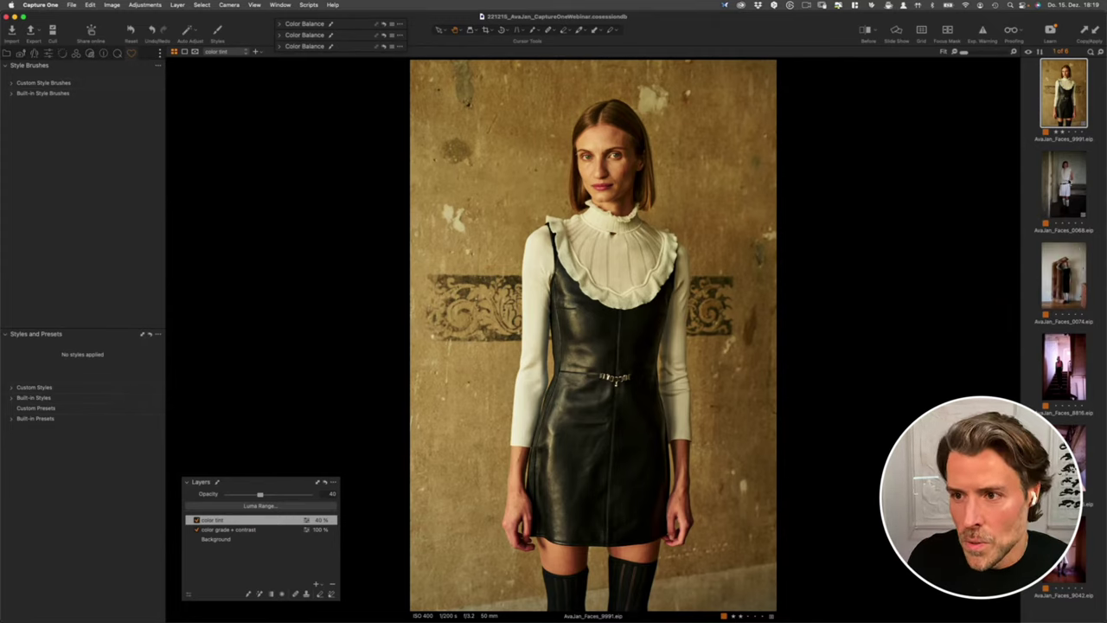
Step: Select the photo of the model in the white pleated skirt and delete its existing adjustment layer
left_click(1068, 182, "super")
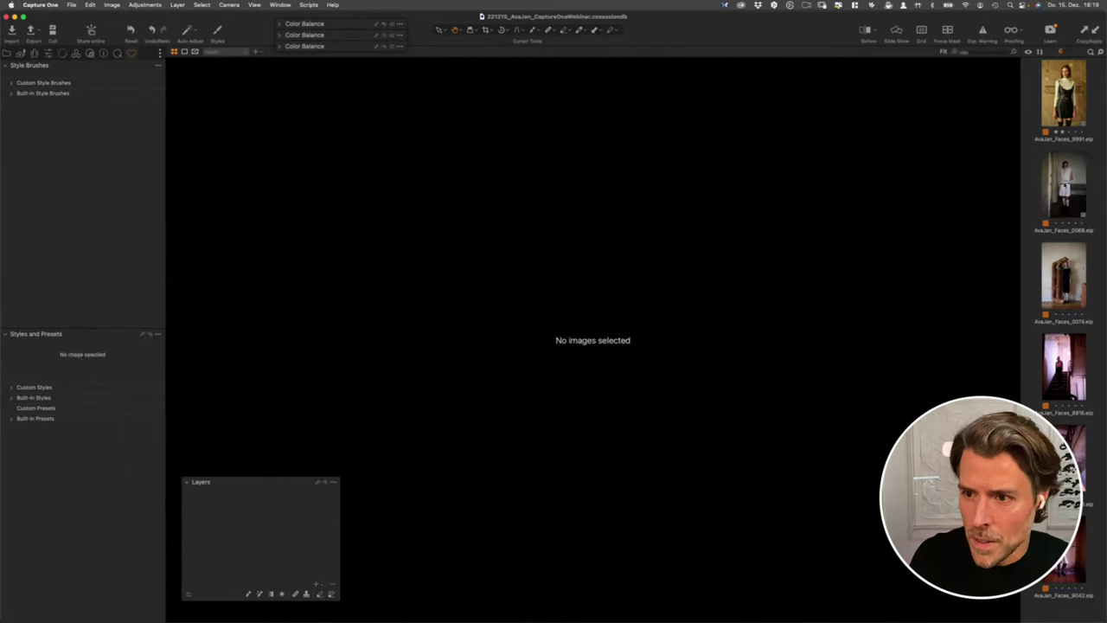
left_click(1064, 183)
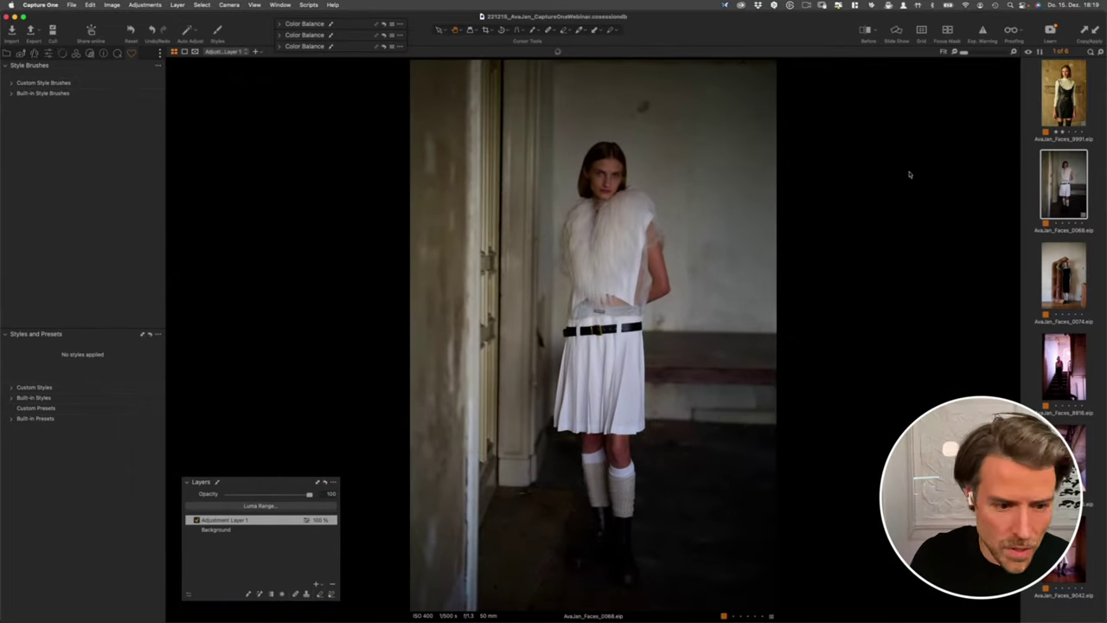
left_click(332, 584)
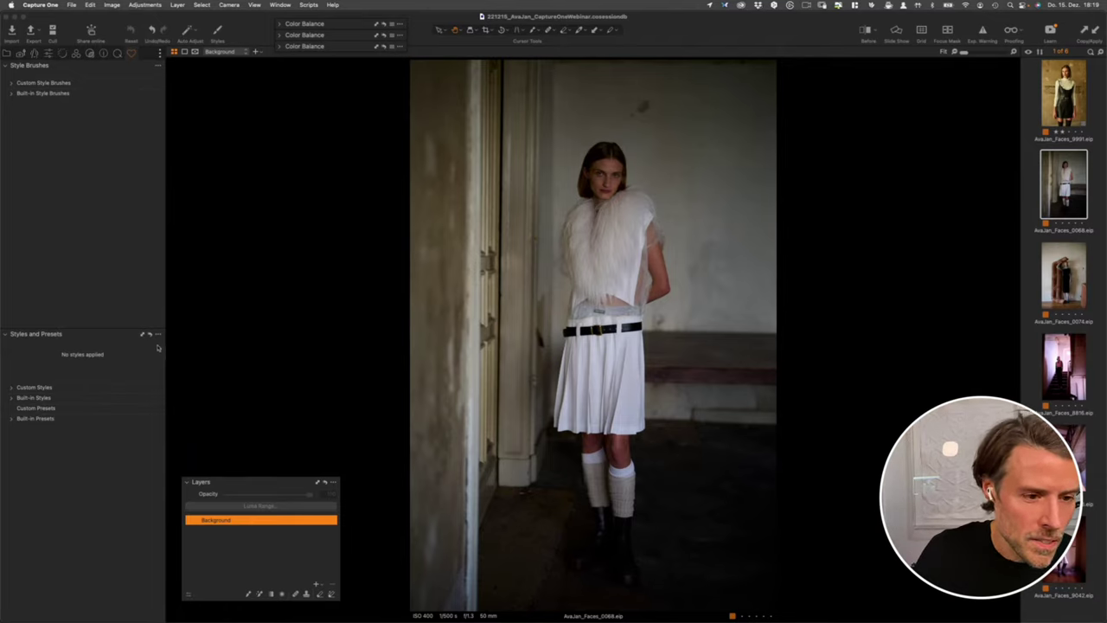
Step: Apply the custom style "ava_faces_c1" to the white-skirt photo
left_click(12, 388)
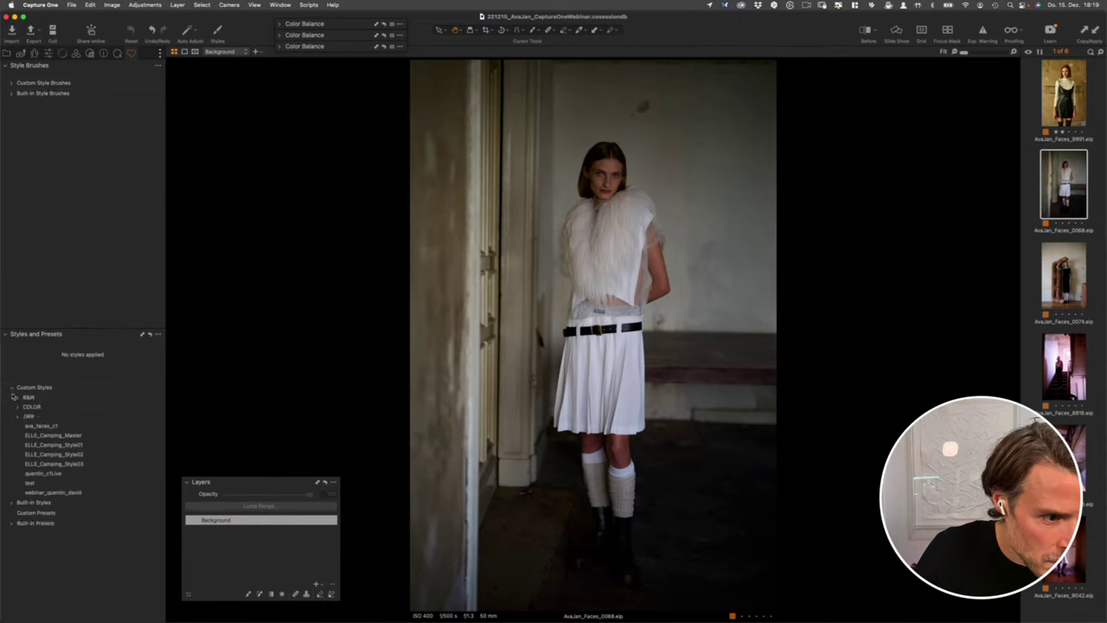
left_click(52, 473)
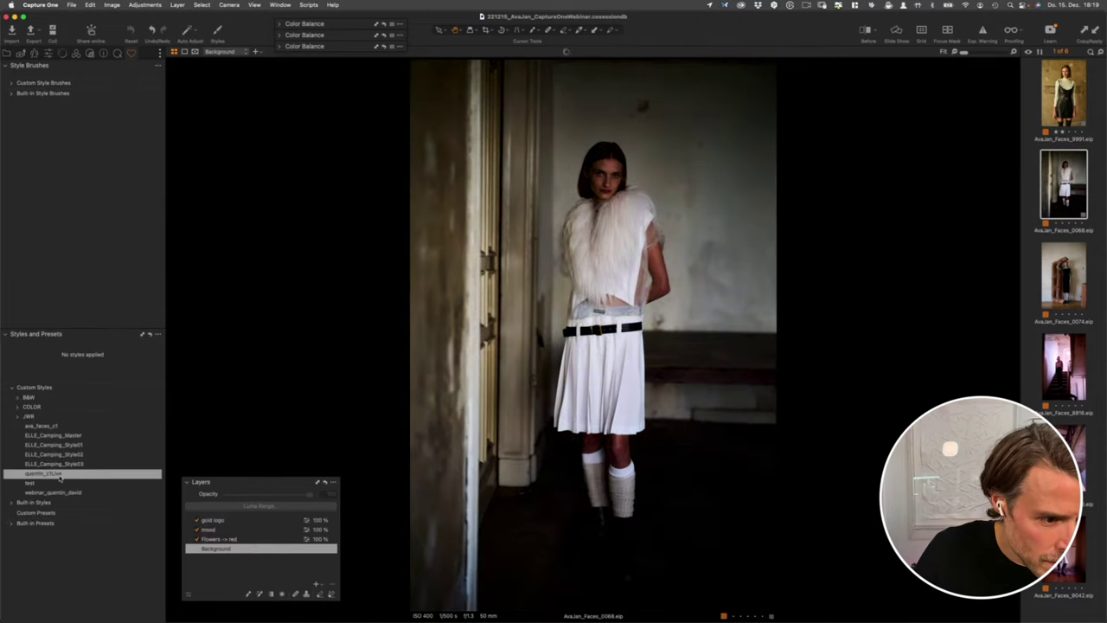
left_click(65, 426)
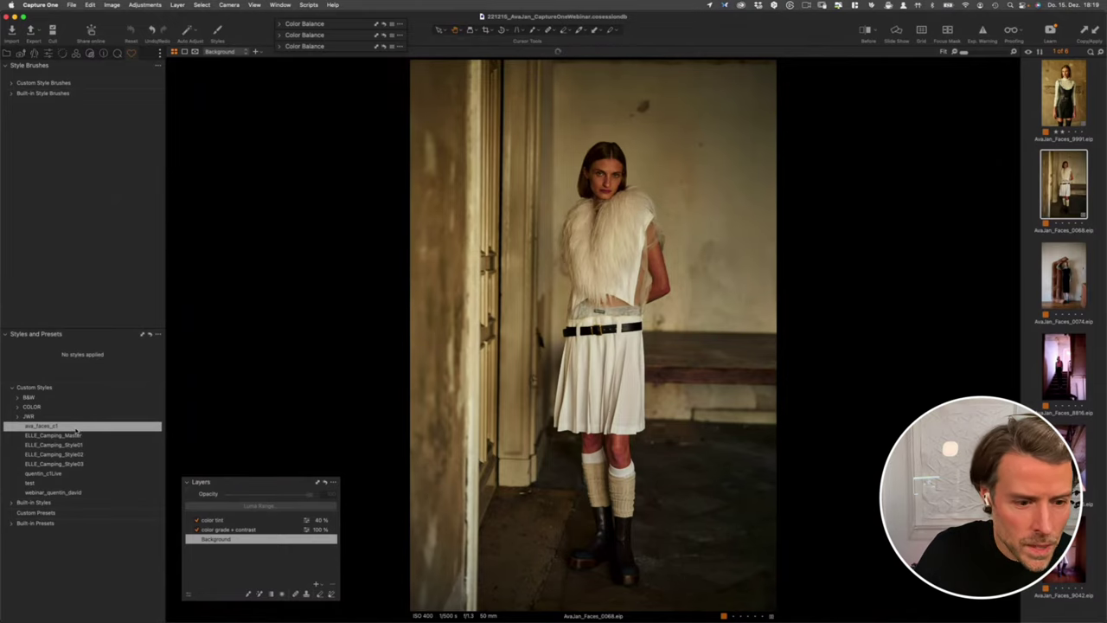
left_click(76, 430)
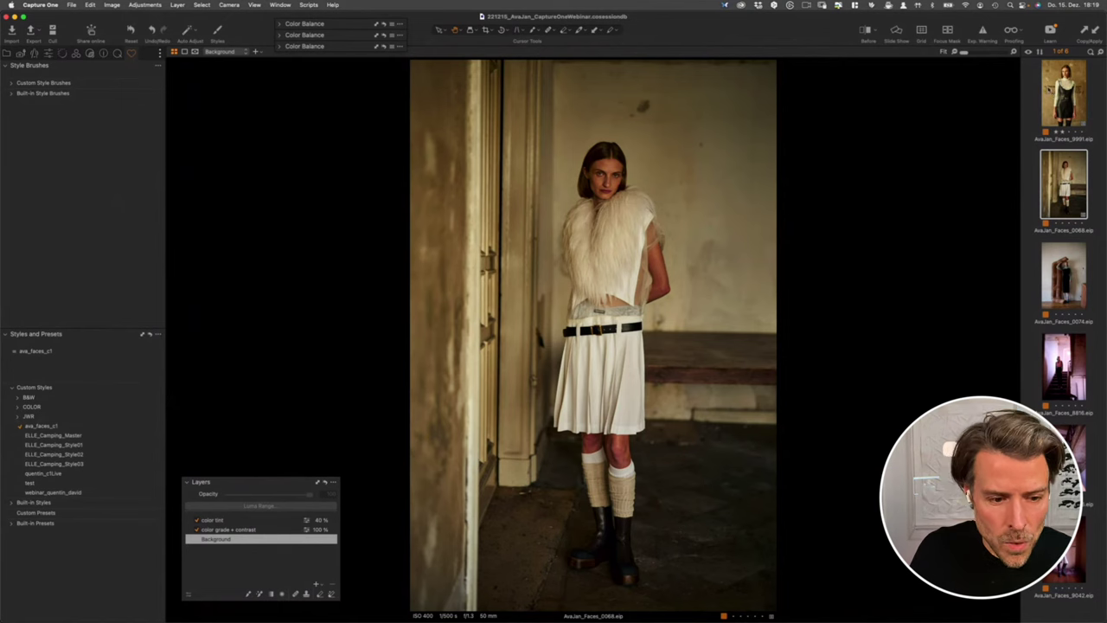
Step: Show the leather-dress portrait beside the white-skirt photo, and shape the latter's background Luma curve with a raised midtone point and a shadow point
left_click(1062, 88, "super")
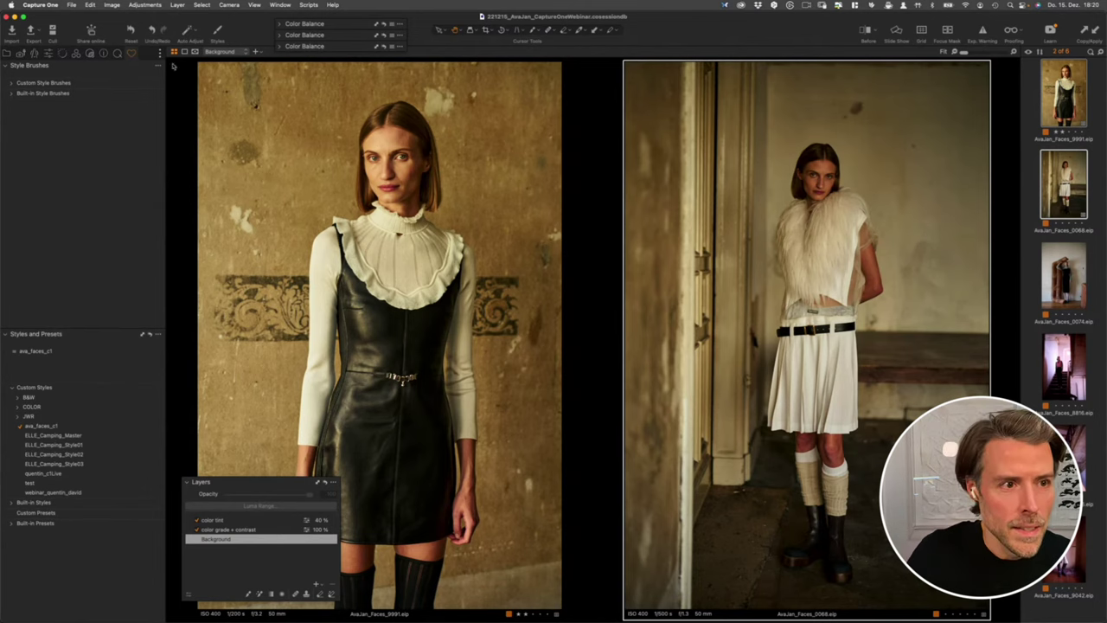
left_click(117, 53)
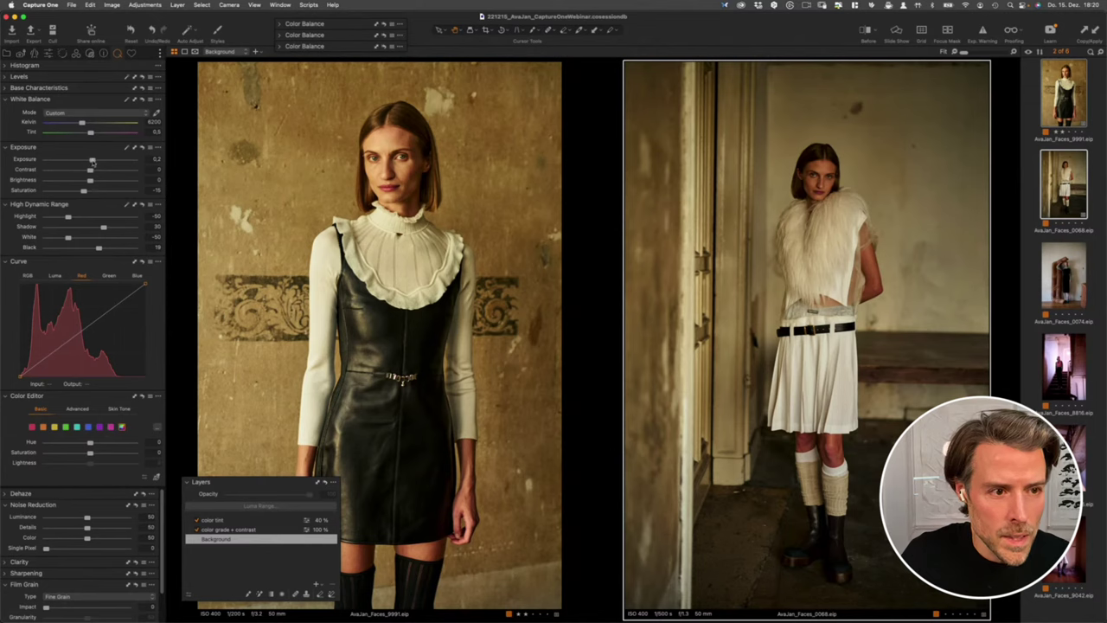
left_click(55, 275)
left_click_drag(79, 333, 82, 324)
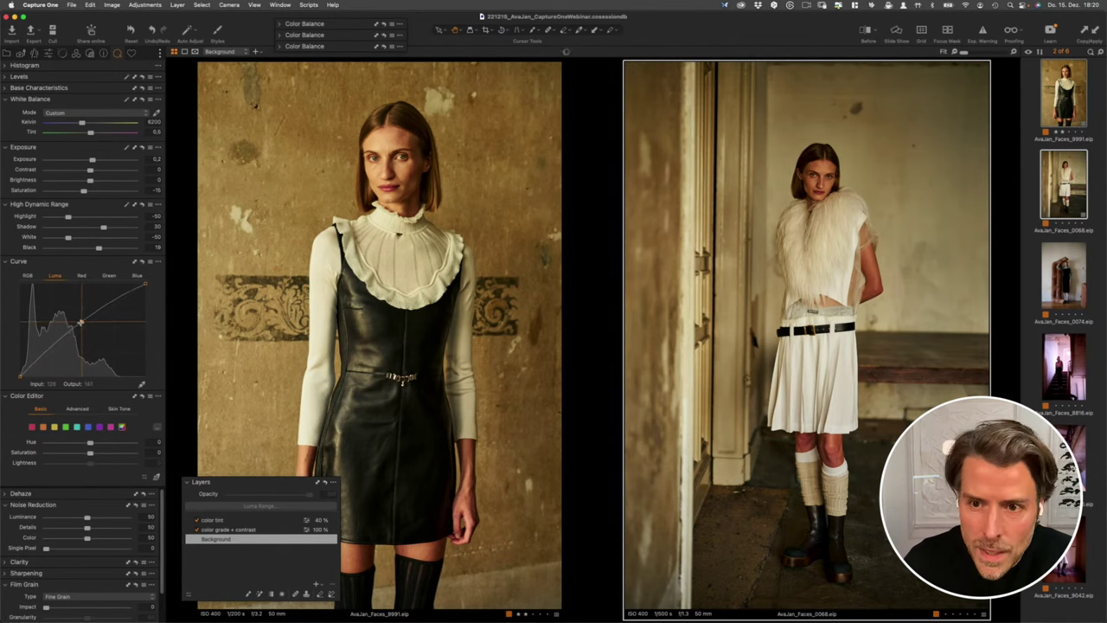
left_click_drag(81, 324, 80, 320)
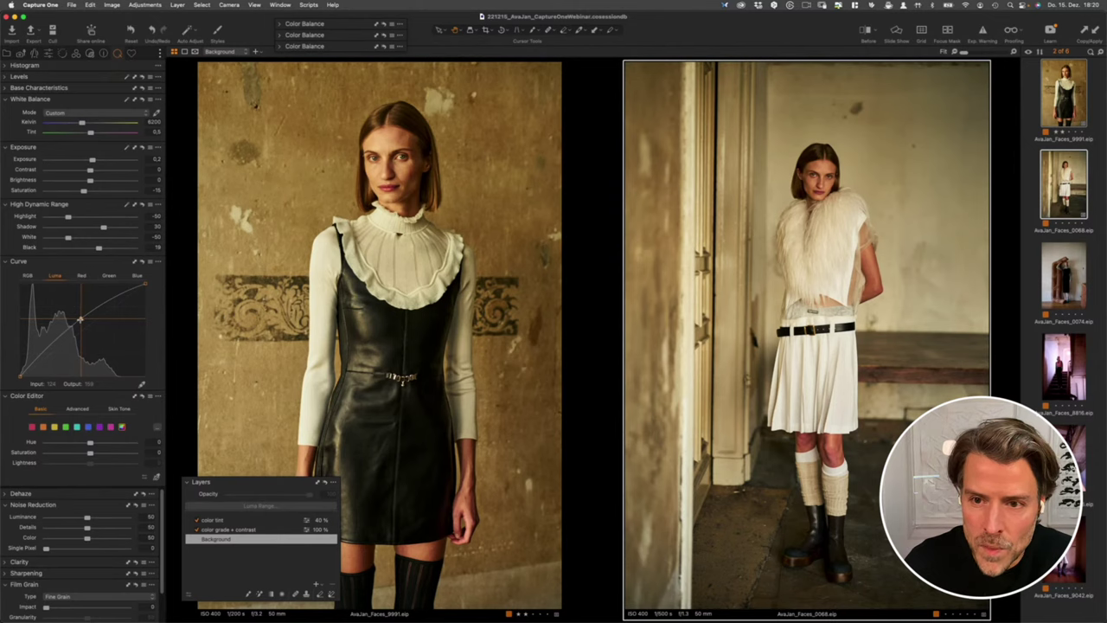
left_click_drag(78, 320, 81, 323)
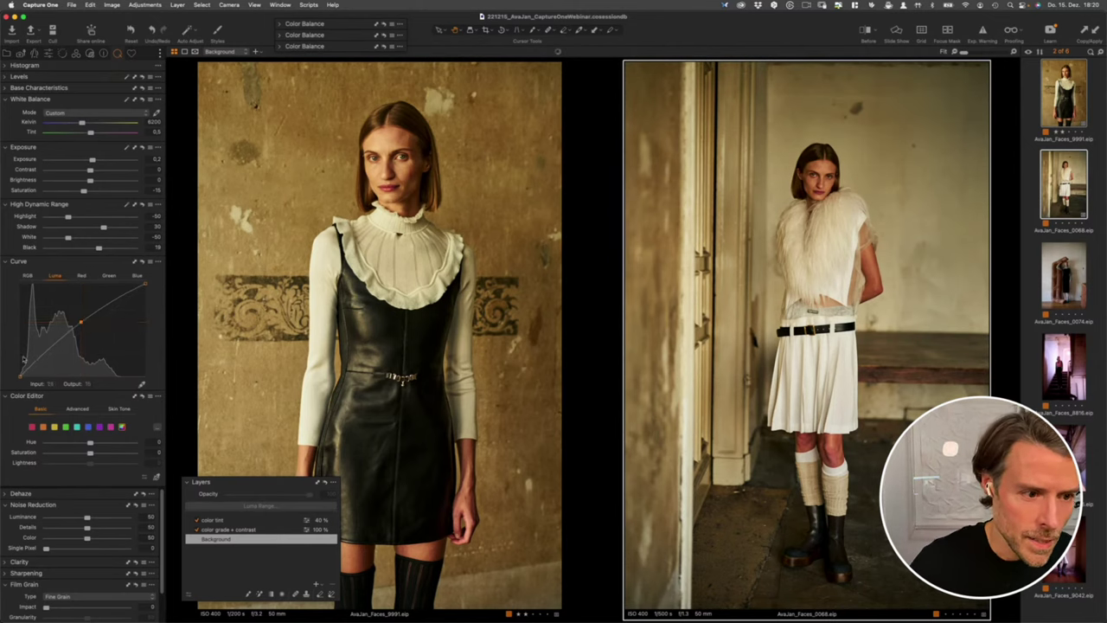
left_click(41, 352)
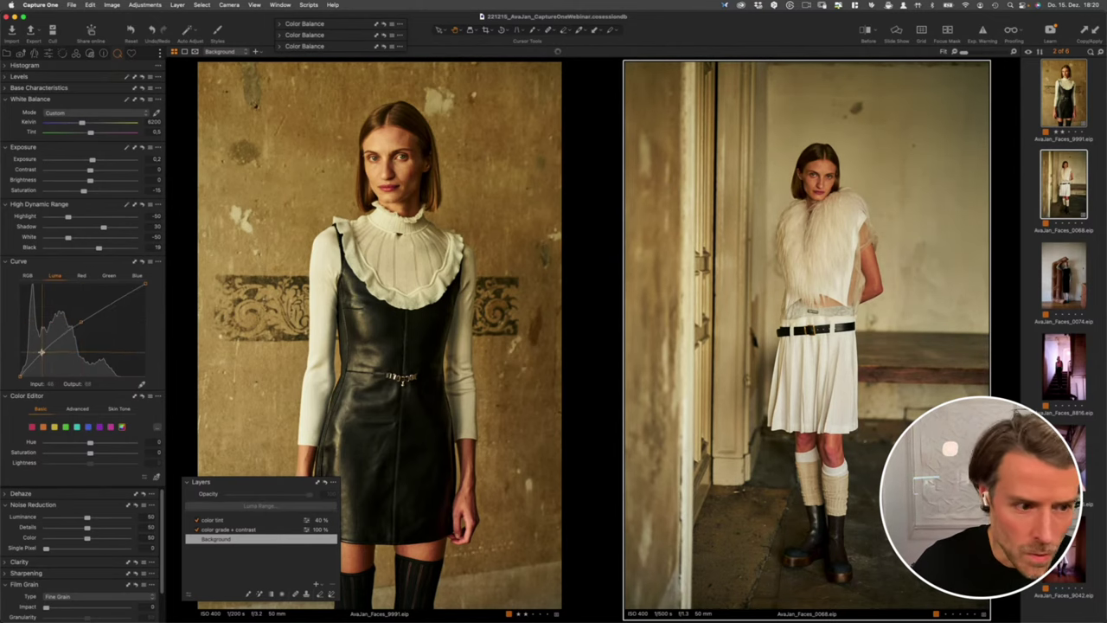
left_click_drag(80, 323, 43, 355)
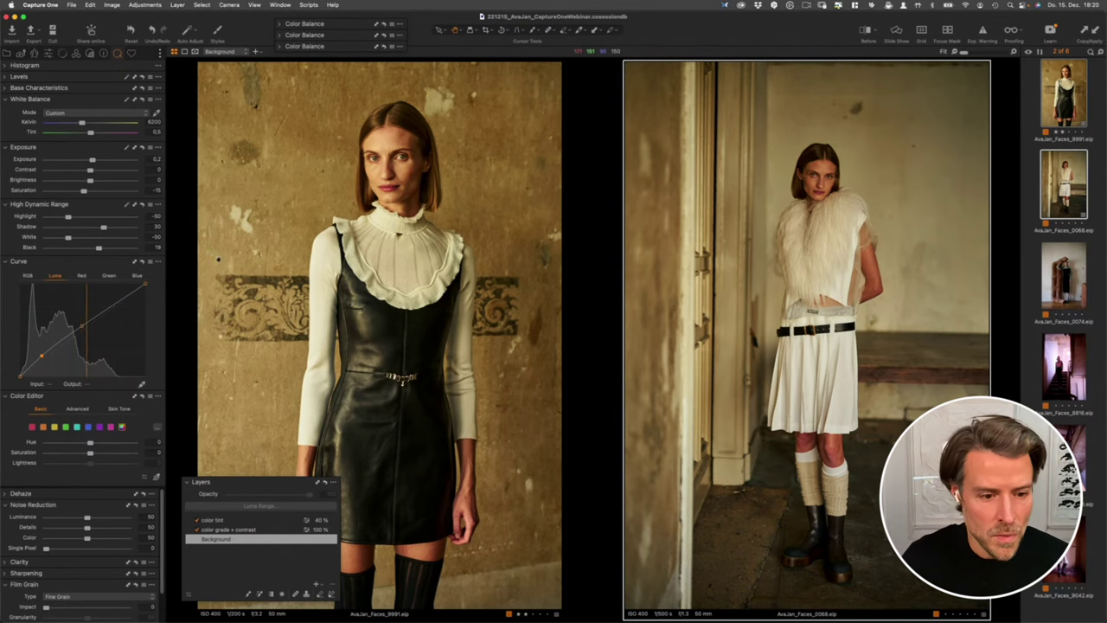
Step: Lower the color tint layer's opacity to 28 on the white-skirt photo
left_click(259, 519)
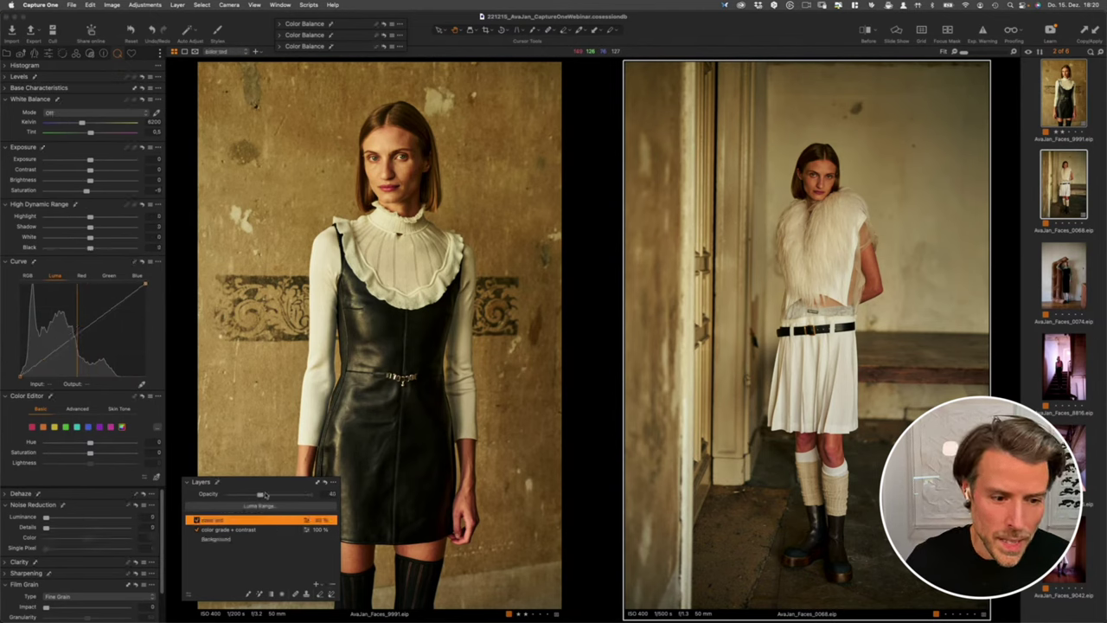
mouse_move(260, 495)
left_mouse_down()
mouse_move(231, 497)
mouse_move(288, 493)
mouse_move(249, 495)
left_mouse_up()
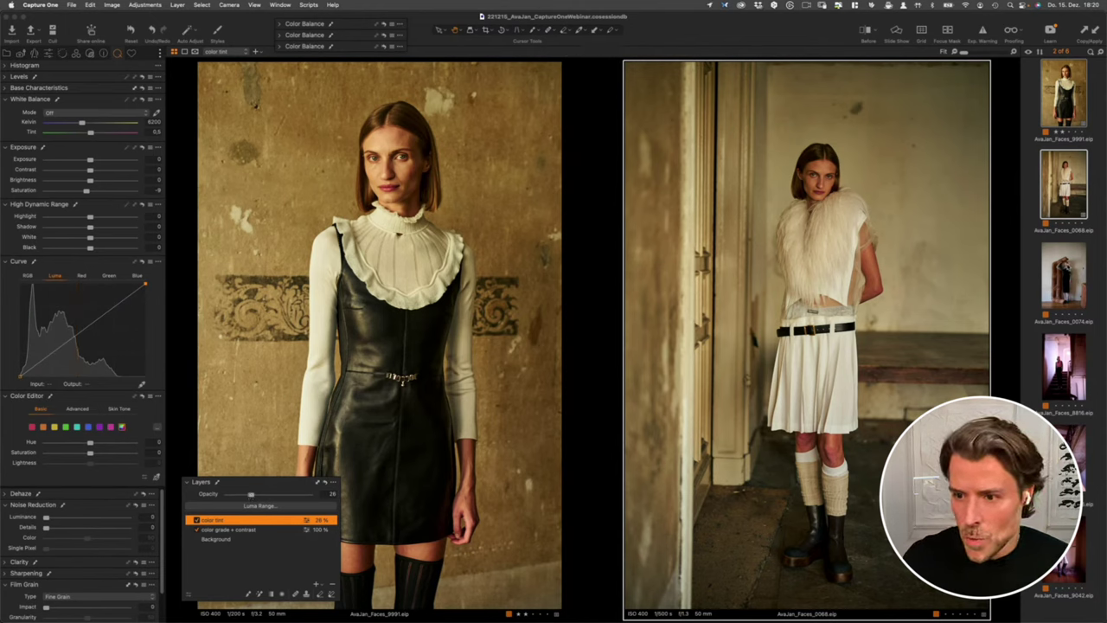
Step: Select the photo of the model beside the tall leather sofa and apply the custom style "ava_faces_c1" to it
left_click(1070, 272)
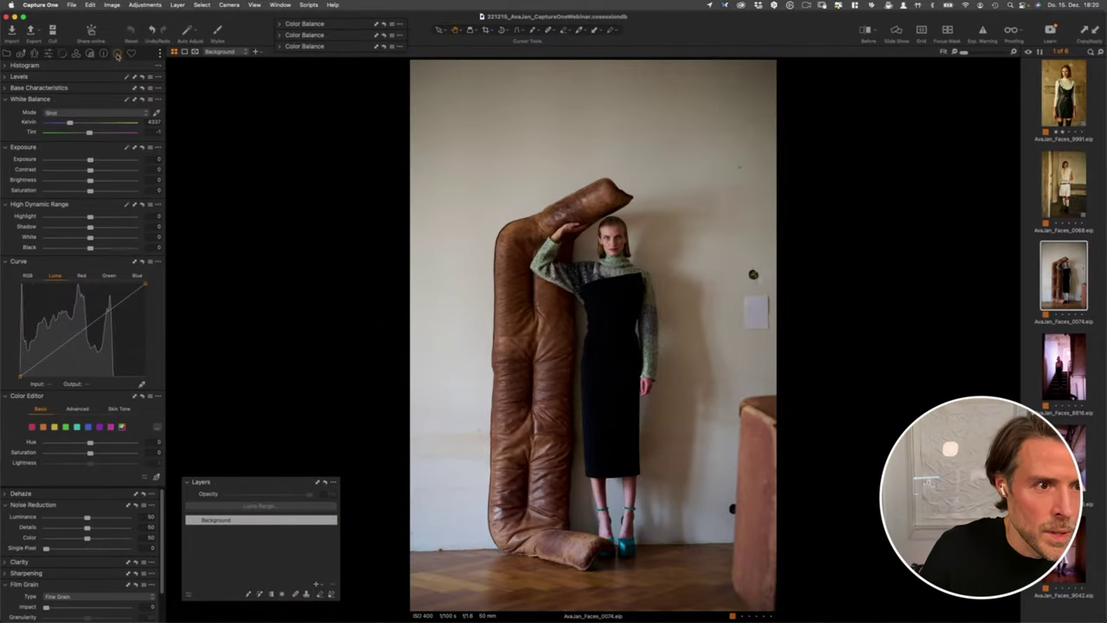
left_click(130, 54)
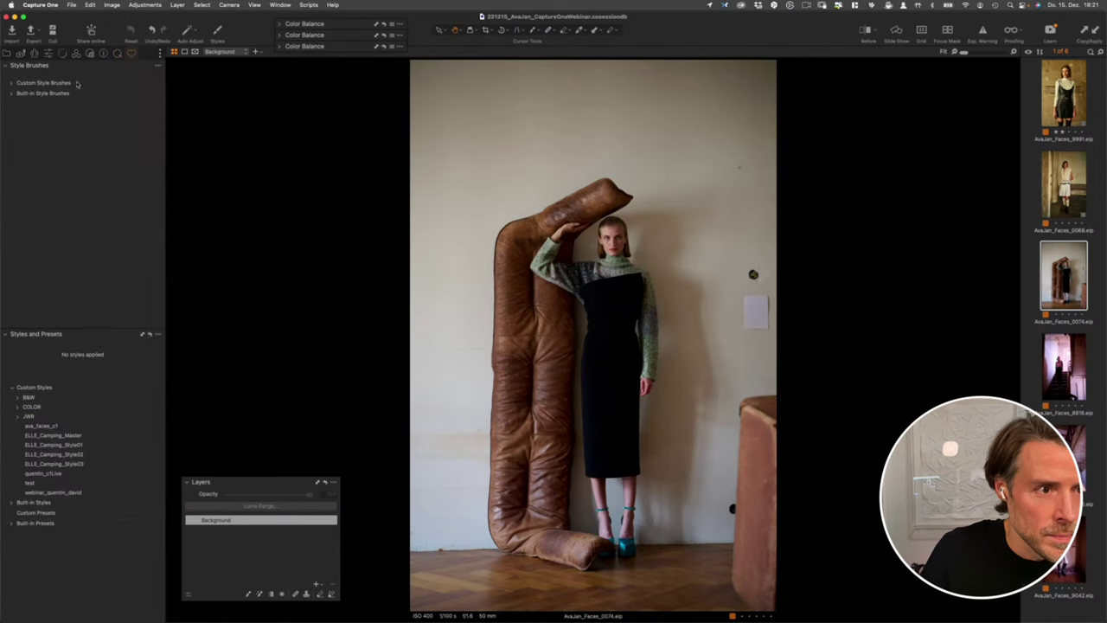
left_click(67, 426)
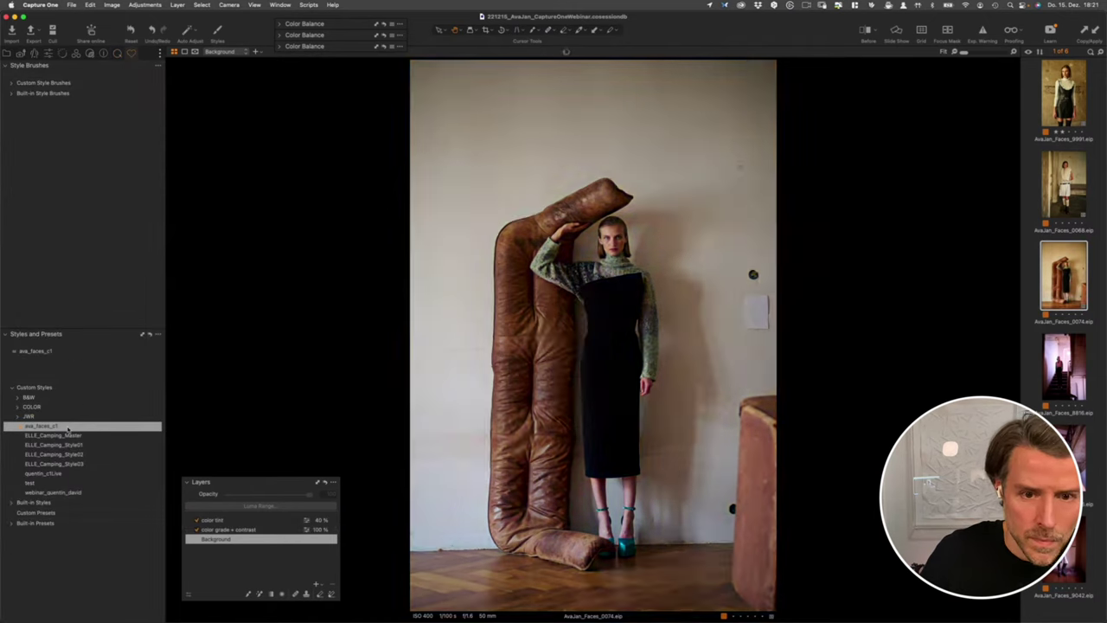
Step: Show the sofa photo alongside the leather-dress and white-skirt photos, and raise its color tint layer's opacity to about 90
left_click(121, 55)
left_click(1042, 145, "shift")
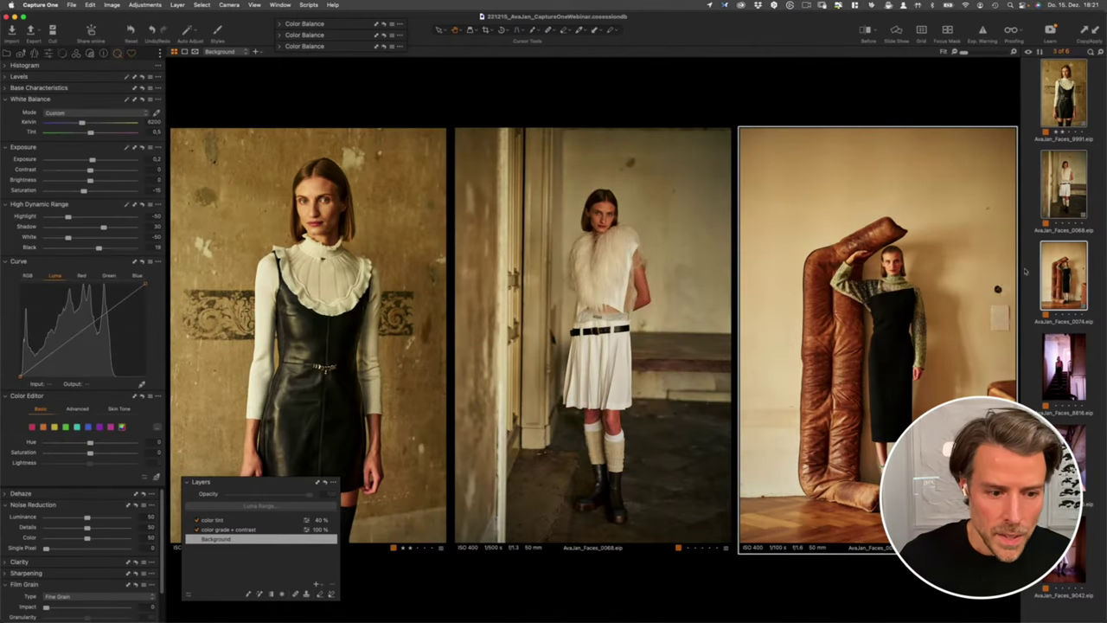
left_click(255, 521)
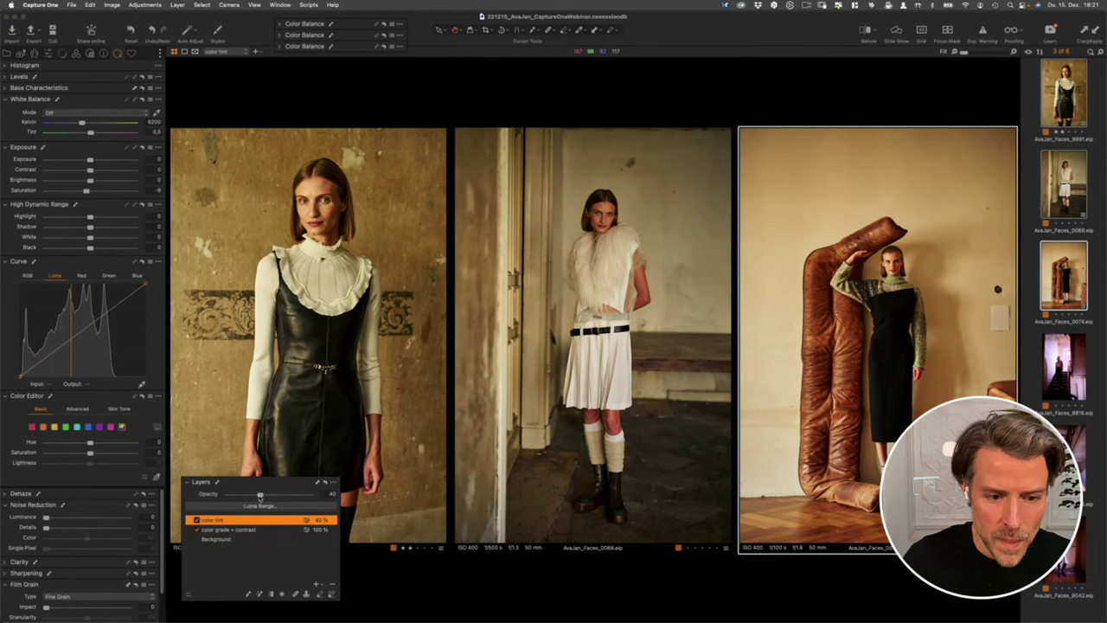
left_click_drag(260, 496, 310, 495)
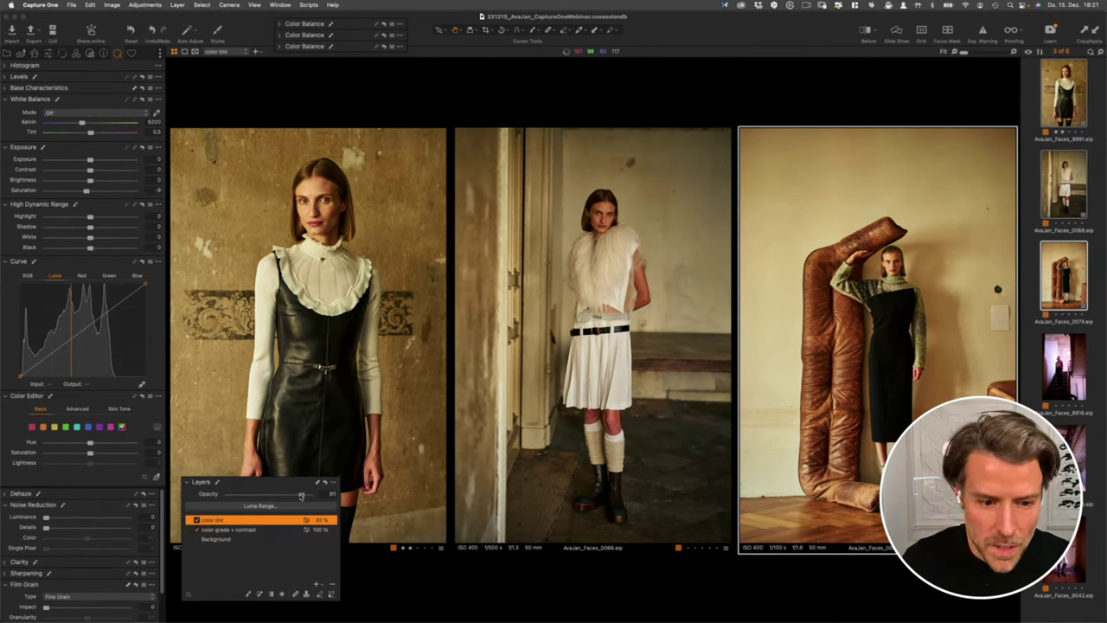
Step: Shape the sofa photo's background Luma curve with a slightly lowered midtone point and a highlight anchor point
left_click(226, 540)
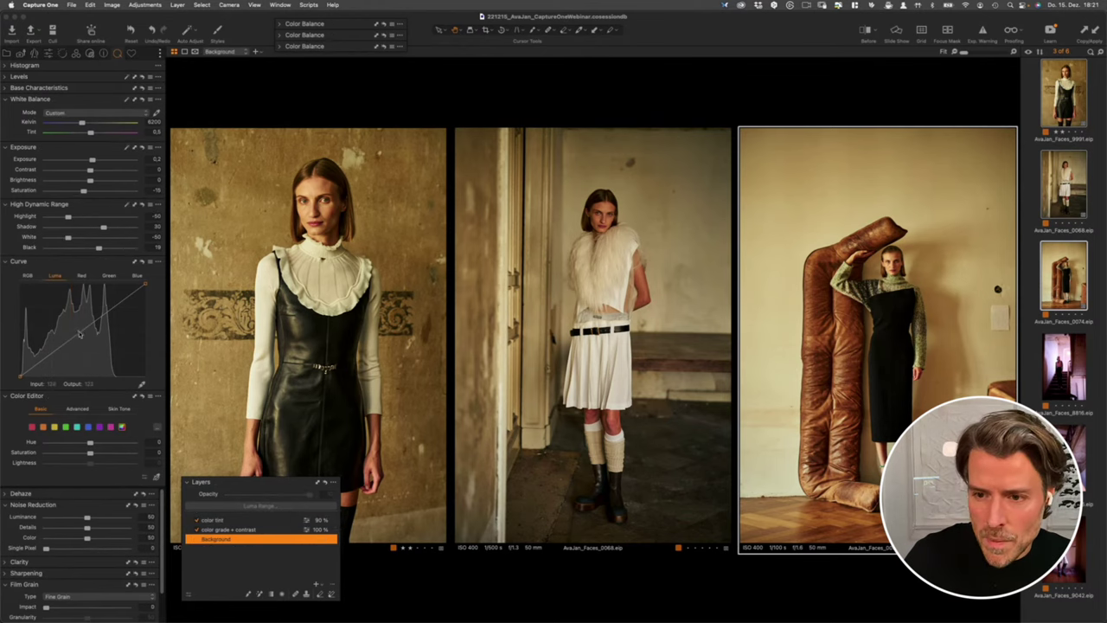
mouse_move(79, 335)
left_mouse_down()
mouse_move(112, 305)
mouse_move(78, 334)
left_mouse_up()
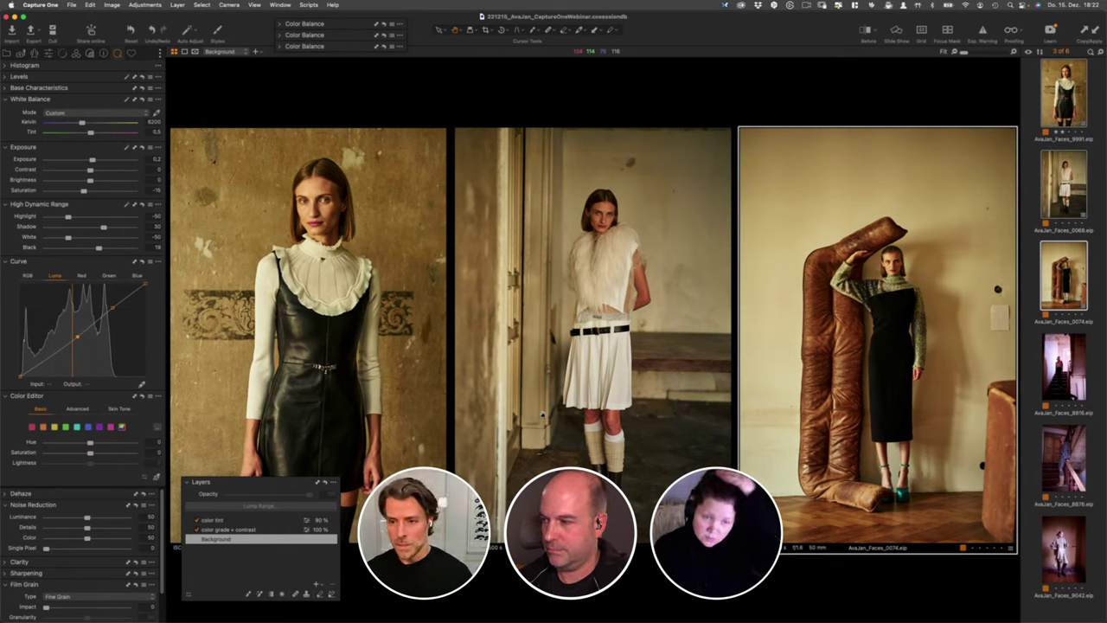
Step: Compare the three graded photos with their unedited originals using the Before/After view, and return to the graded versions
left_click(866, 32)
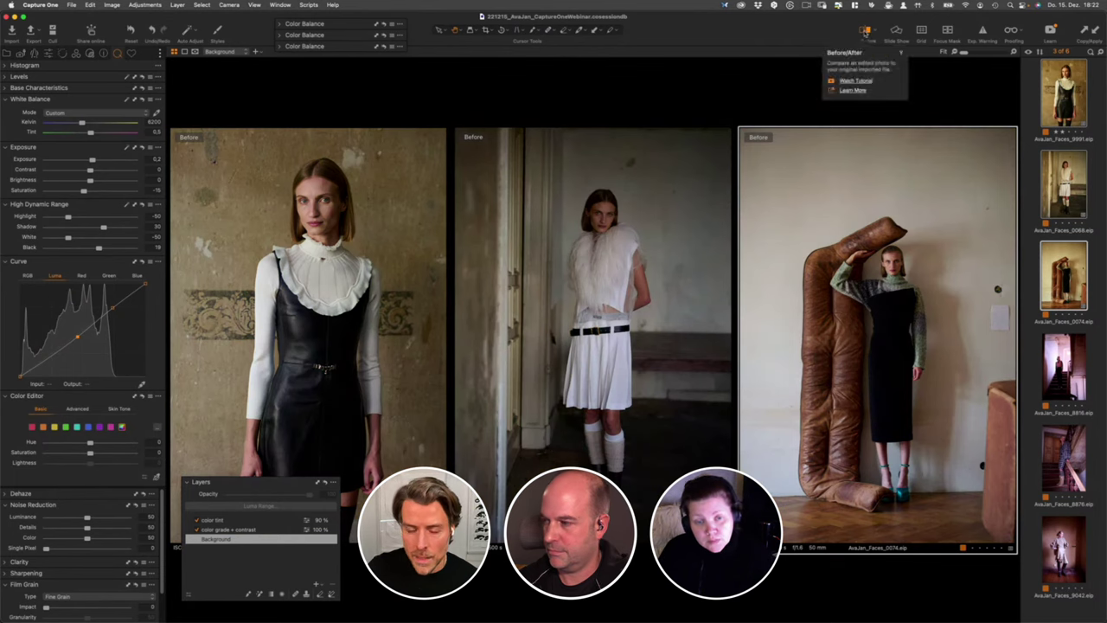
left_click(866, 32)
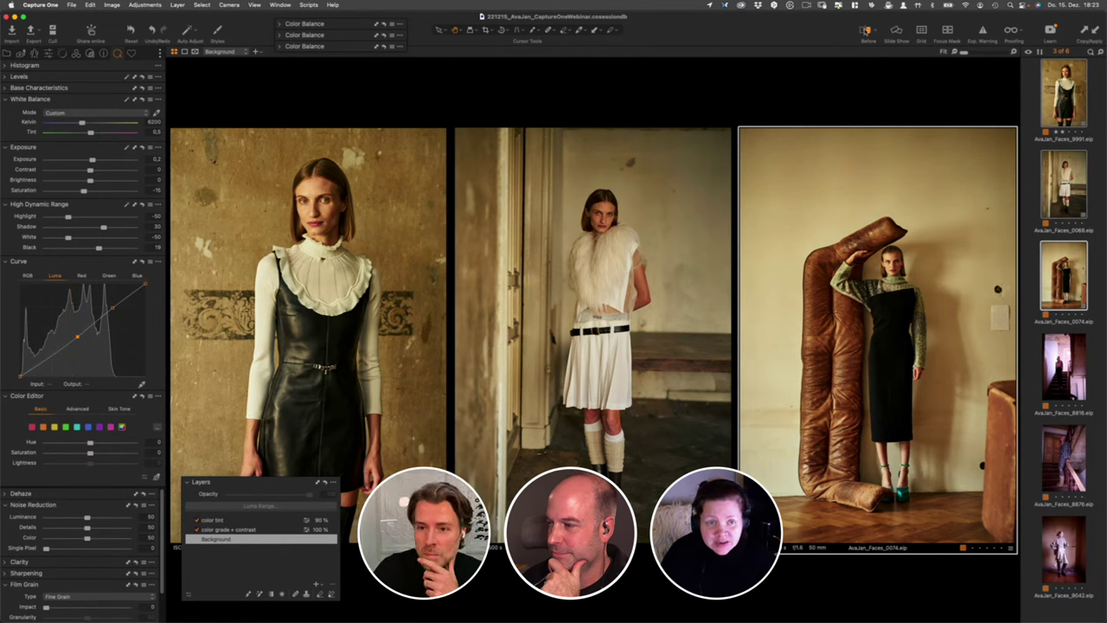
left_click(866, 32)
left_click(866, 31)
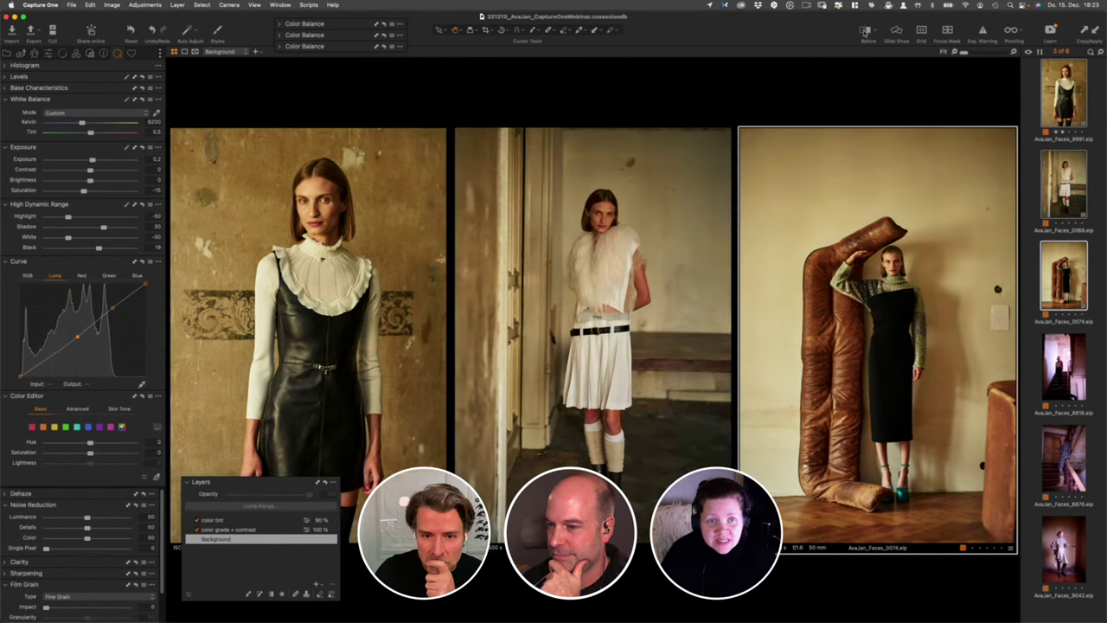
left_click(865, 31)
left_click(865, 31)
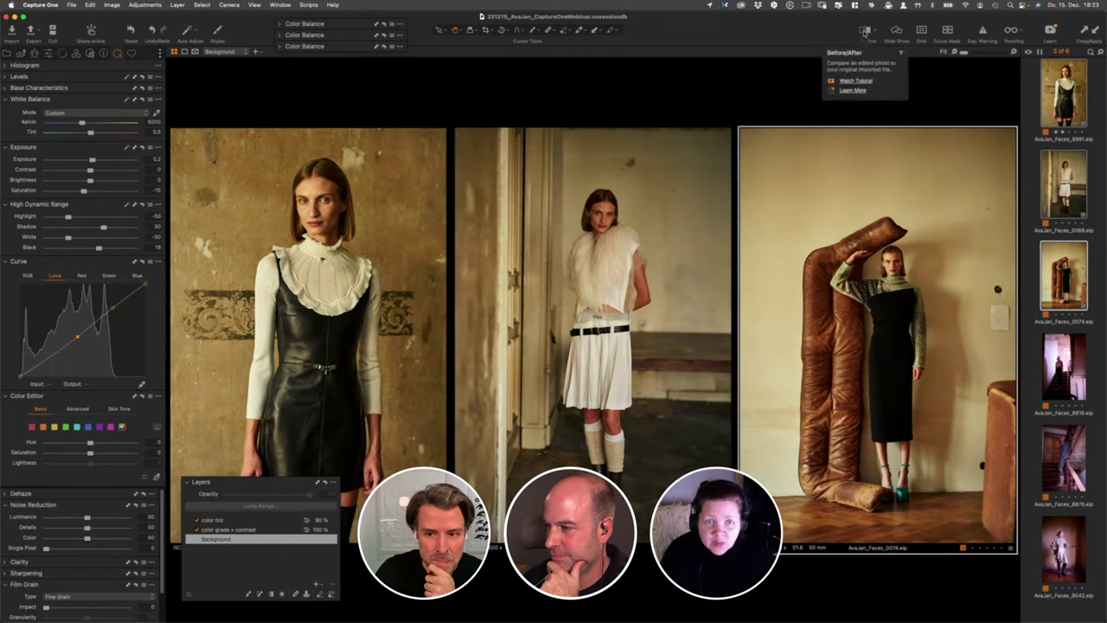
left_click(865, 31)
left_click(865, 31)
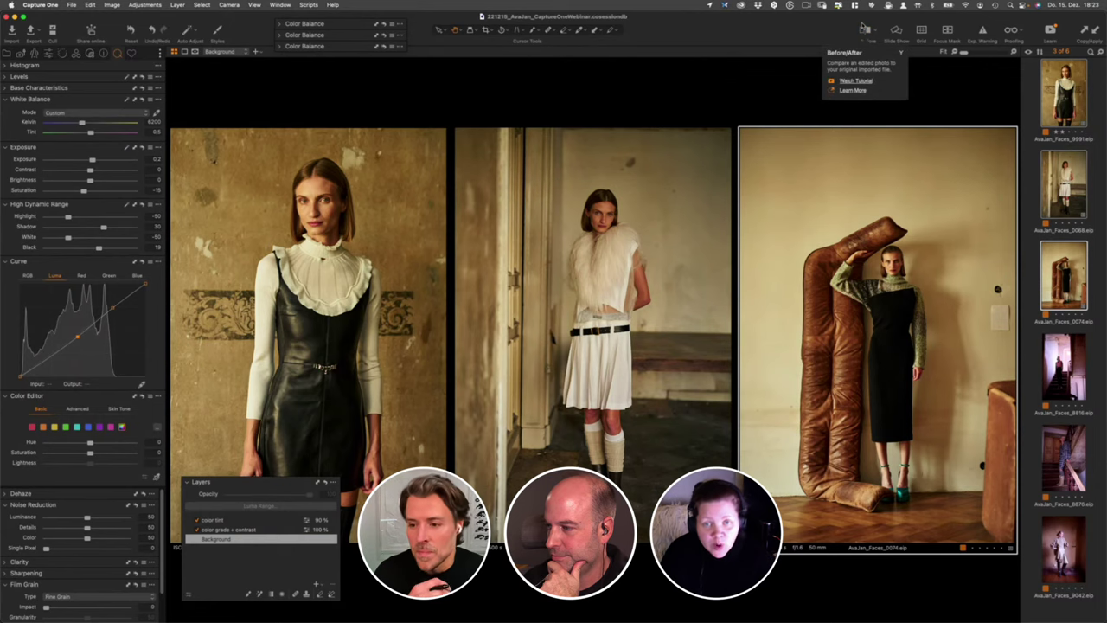
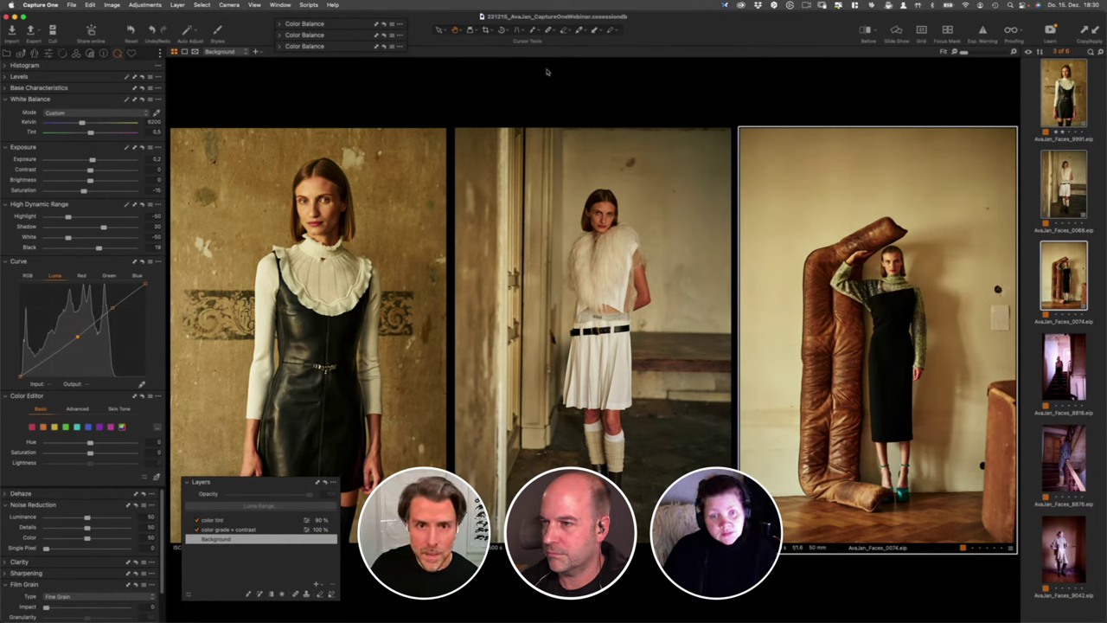
left_click(550, 31)
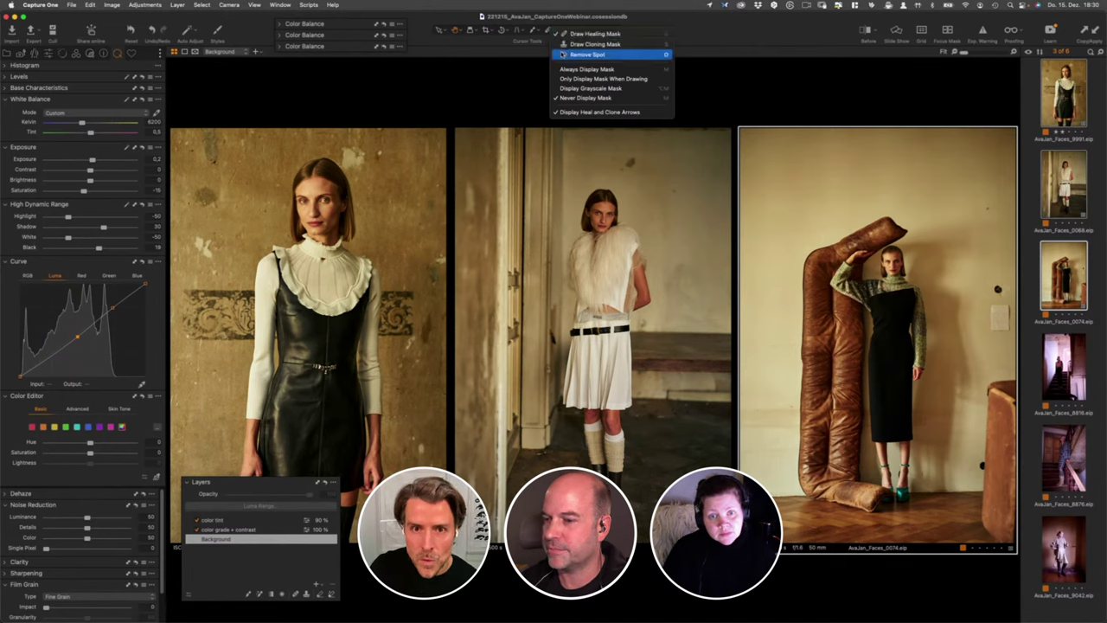
left_click(502, 83)
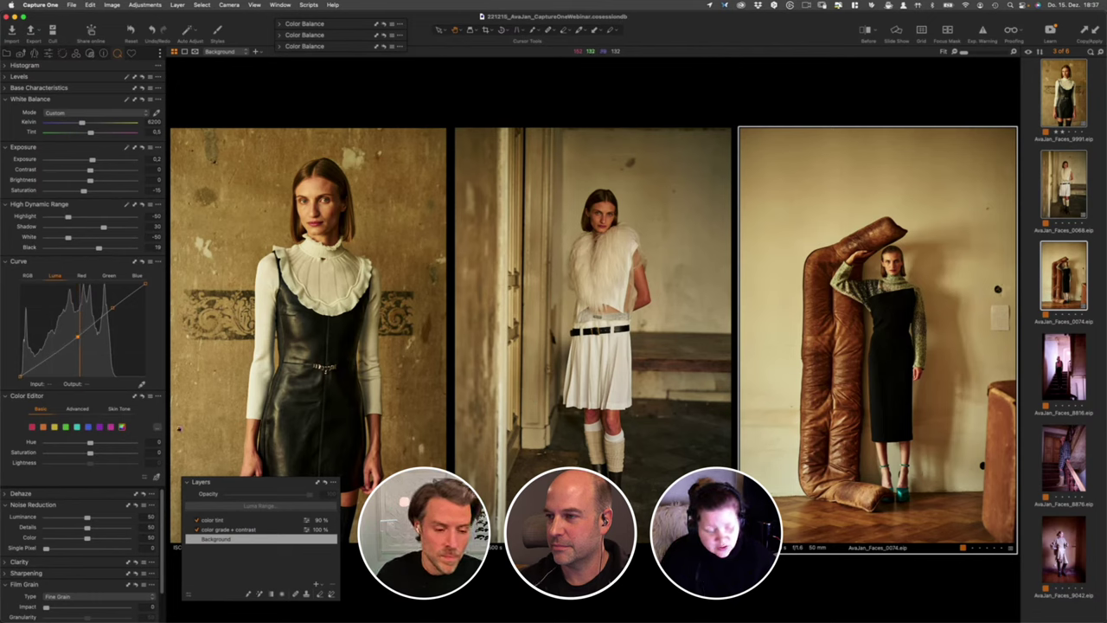
Step: Collapse the floating Layers tool and move it below the leather-dress photo to uncover the image
left_click(209, 484)
left_click_drag(213, 484, 213, 576)
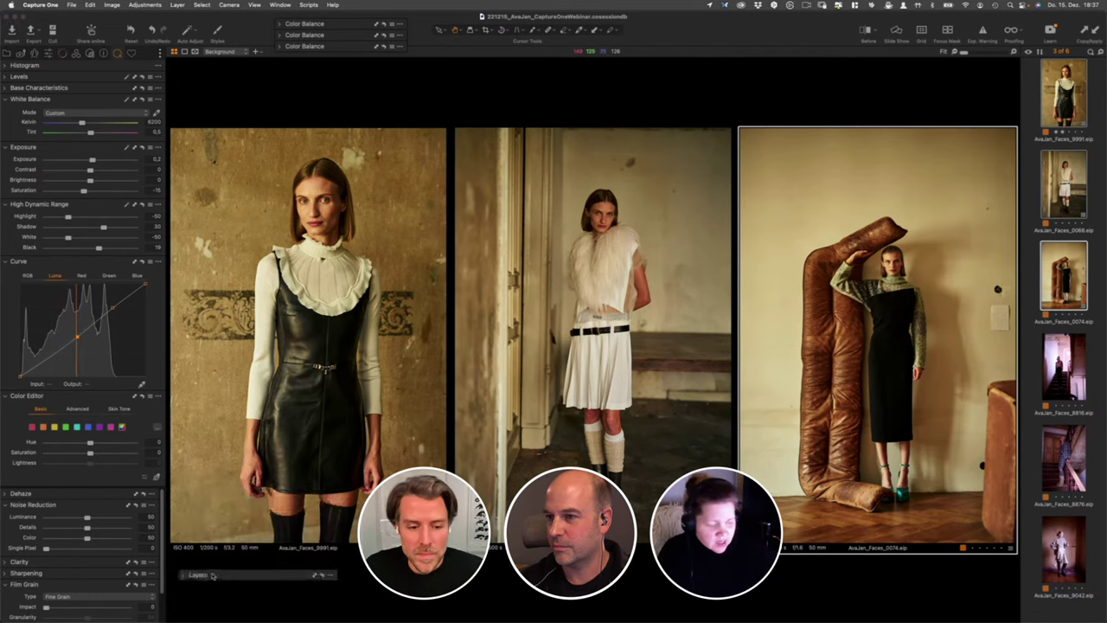